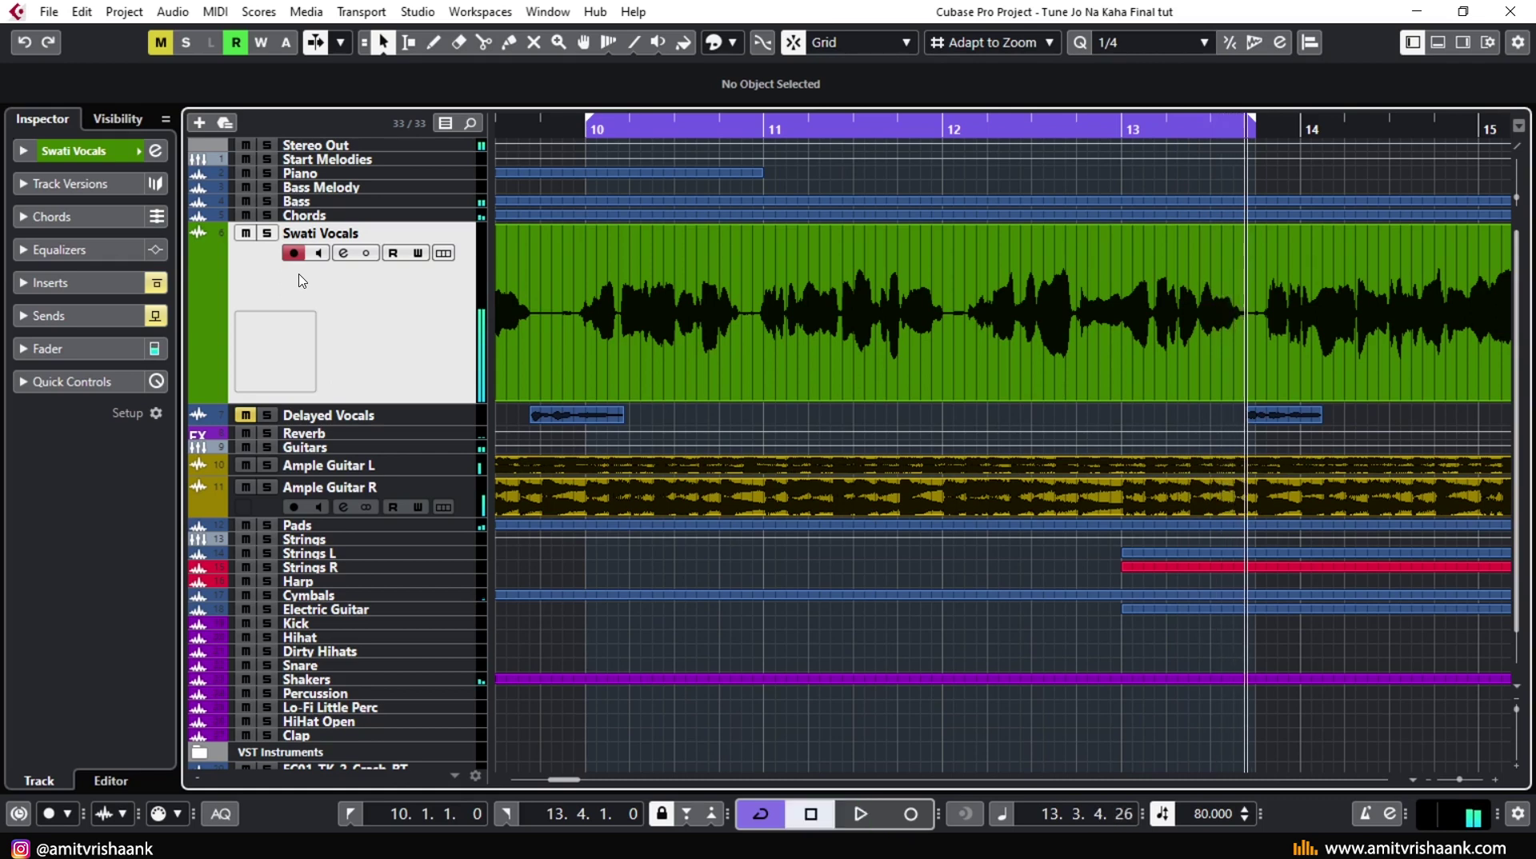
- Set the left locator to 13.4.1 so the cycle range spans bars 13.4.1 to 22.1.1
click(156, 283)
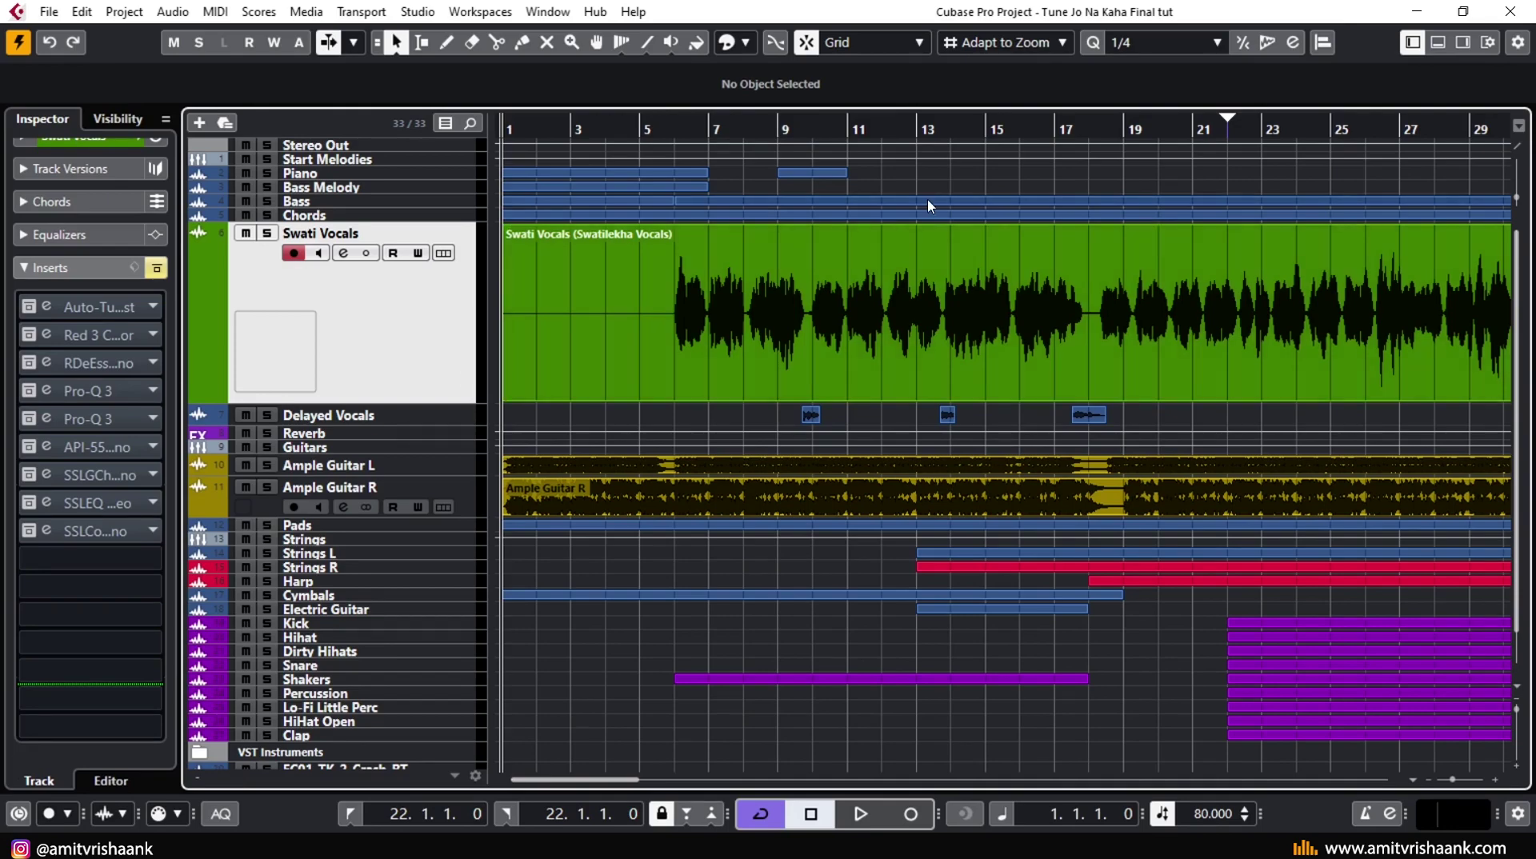
drag(972, 127, 1009, 134)
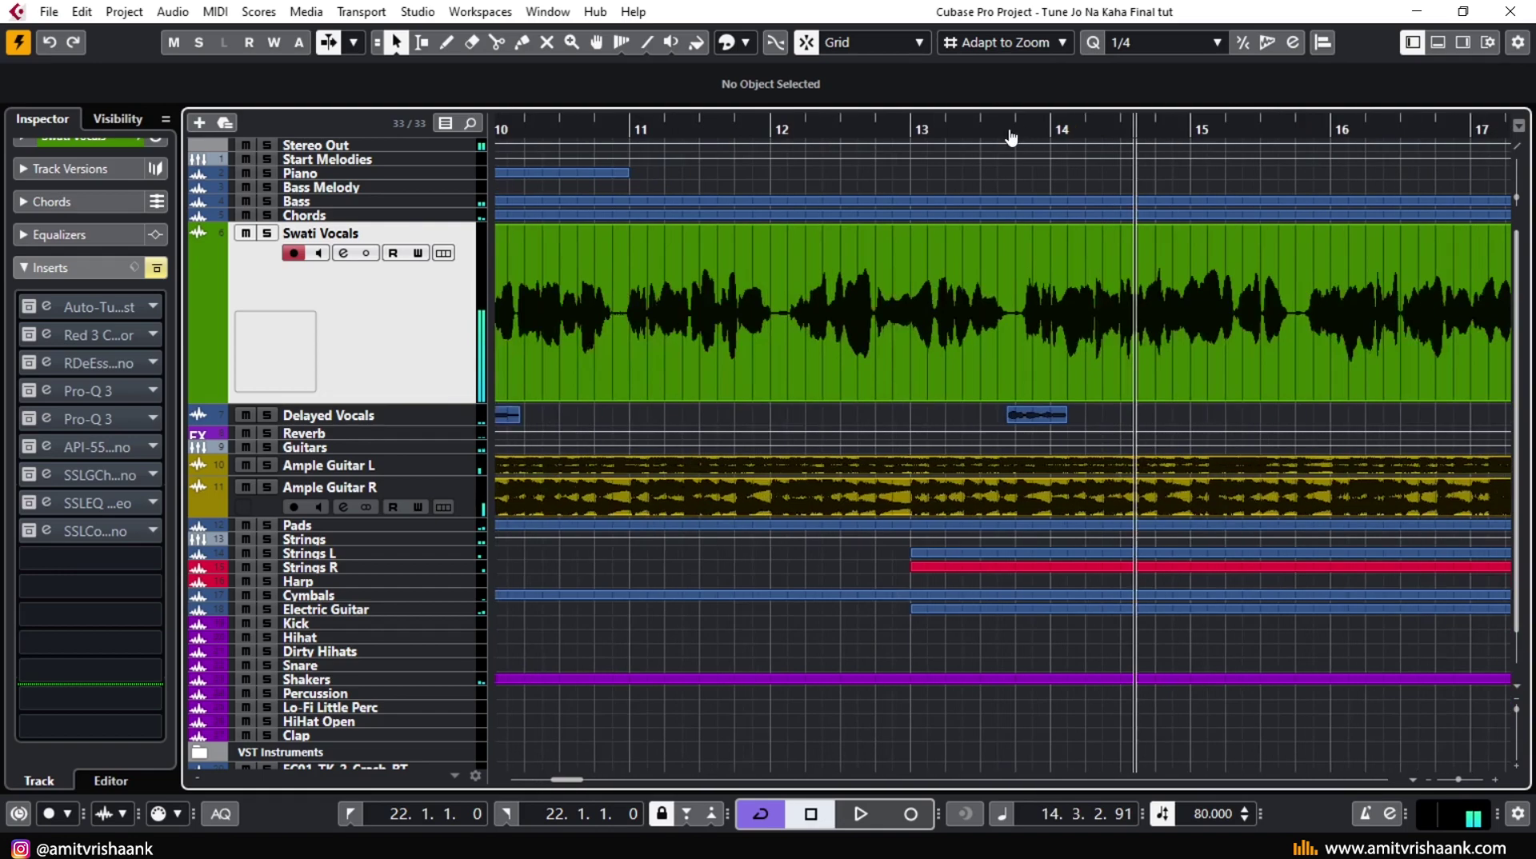
ctrl+click(1012, 136)
scroll(1082, 150, down, 4)
scroll(1083, 154, up, 2)
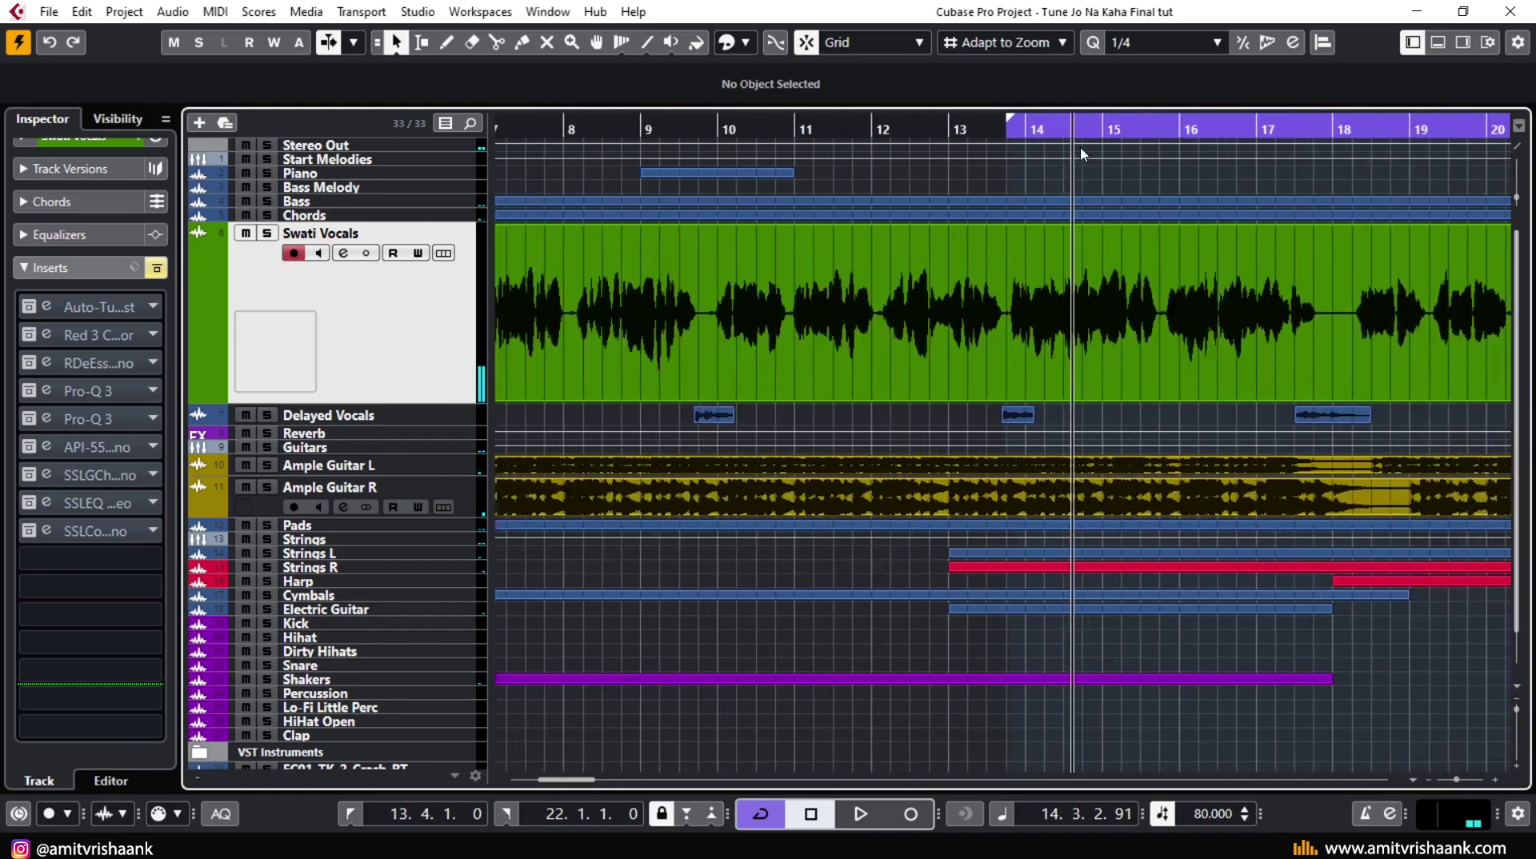
scroll(1082, 148, right, 4)
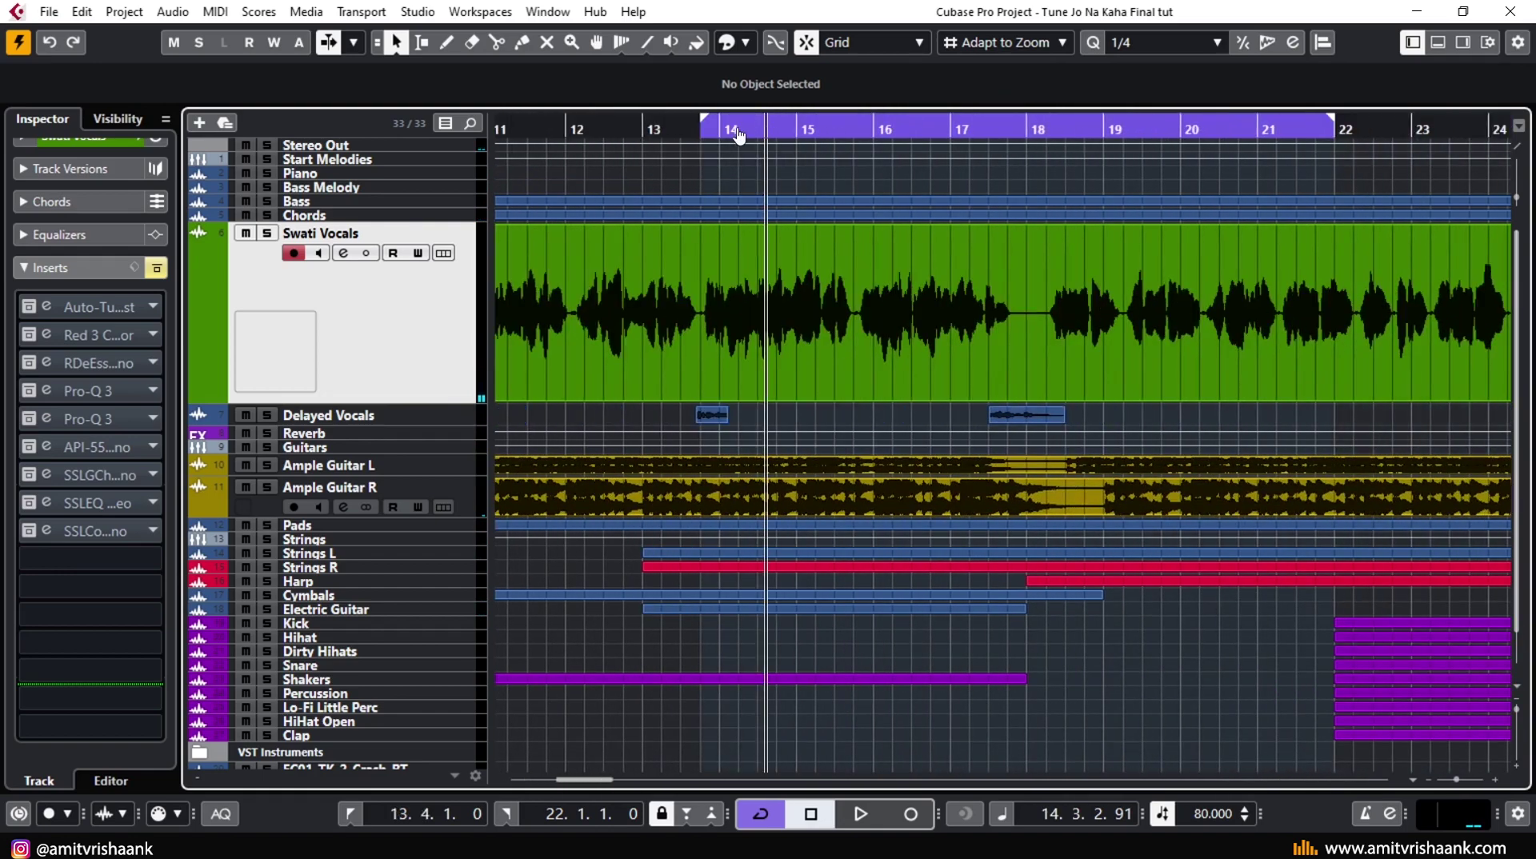
scroll(738, 136, up, 2)
- Show the main vocal track's inserts and audition the loop from 13.4.1 with every insert bypassed
click(88, 267)
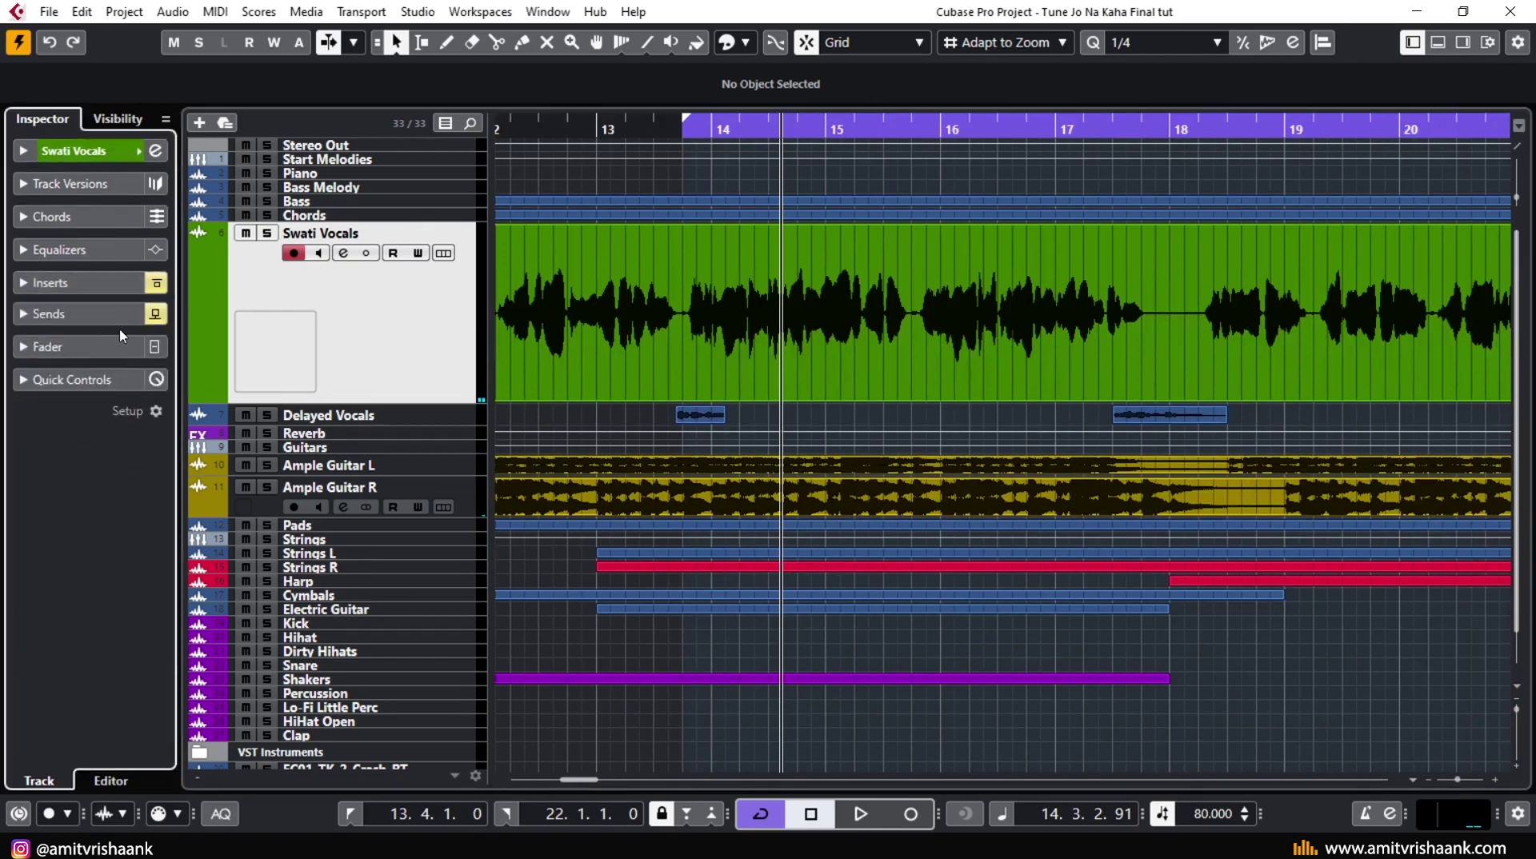
click(104, 280)
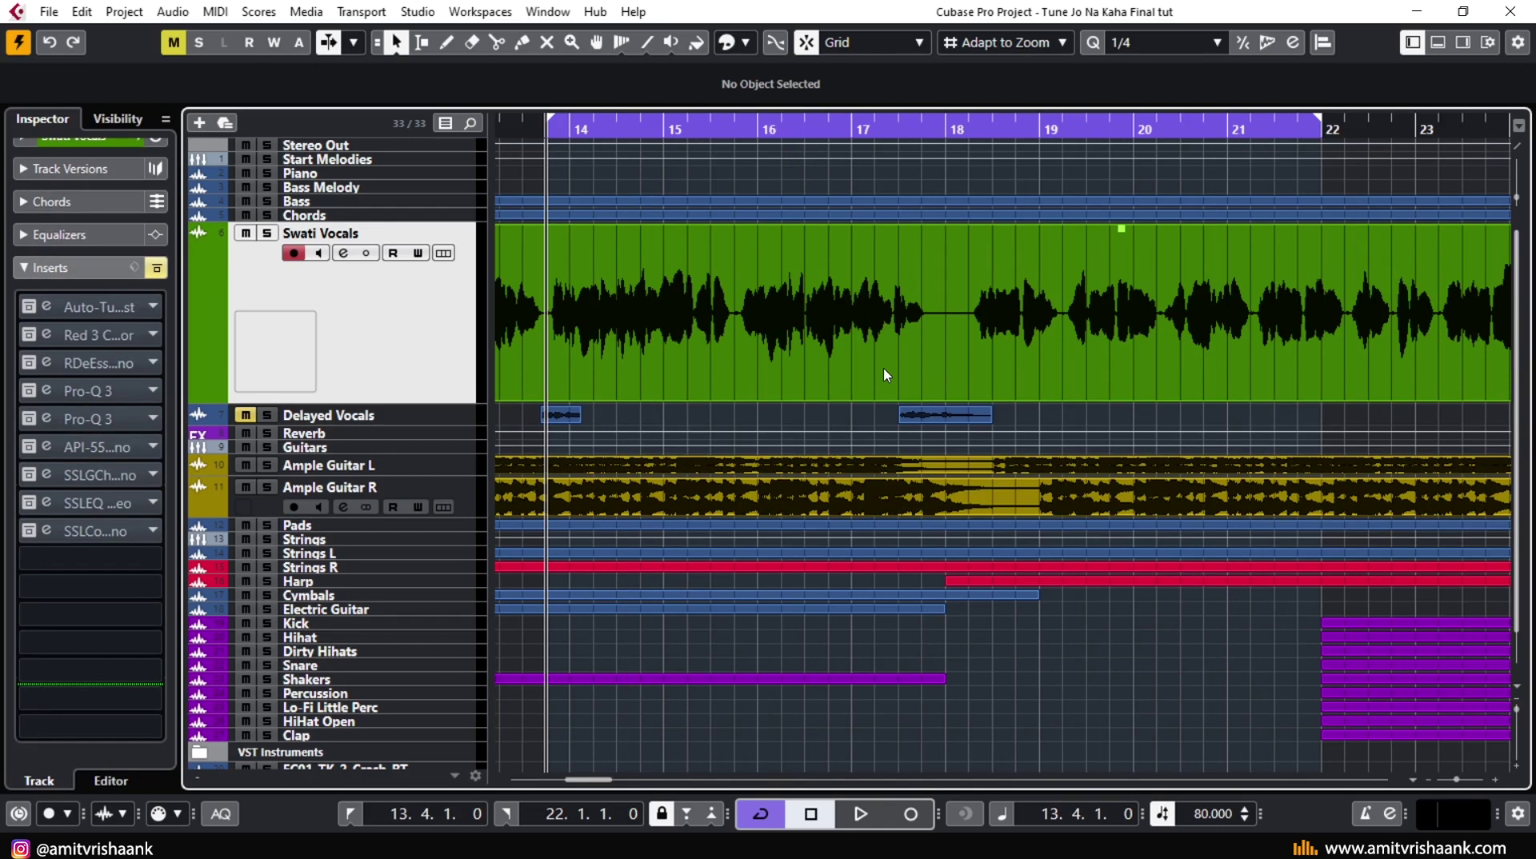
key(space)
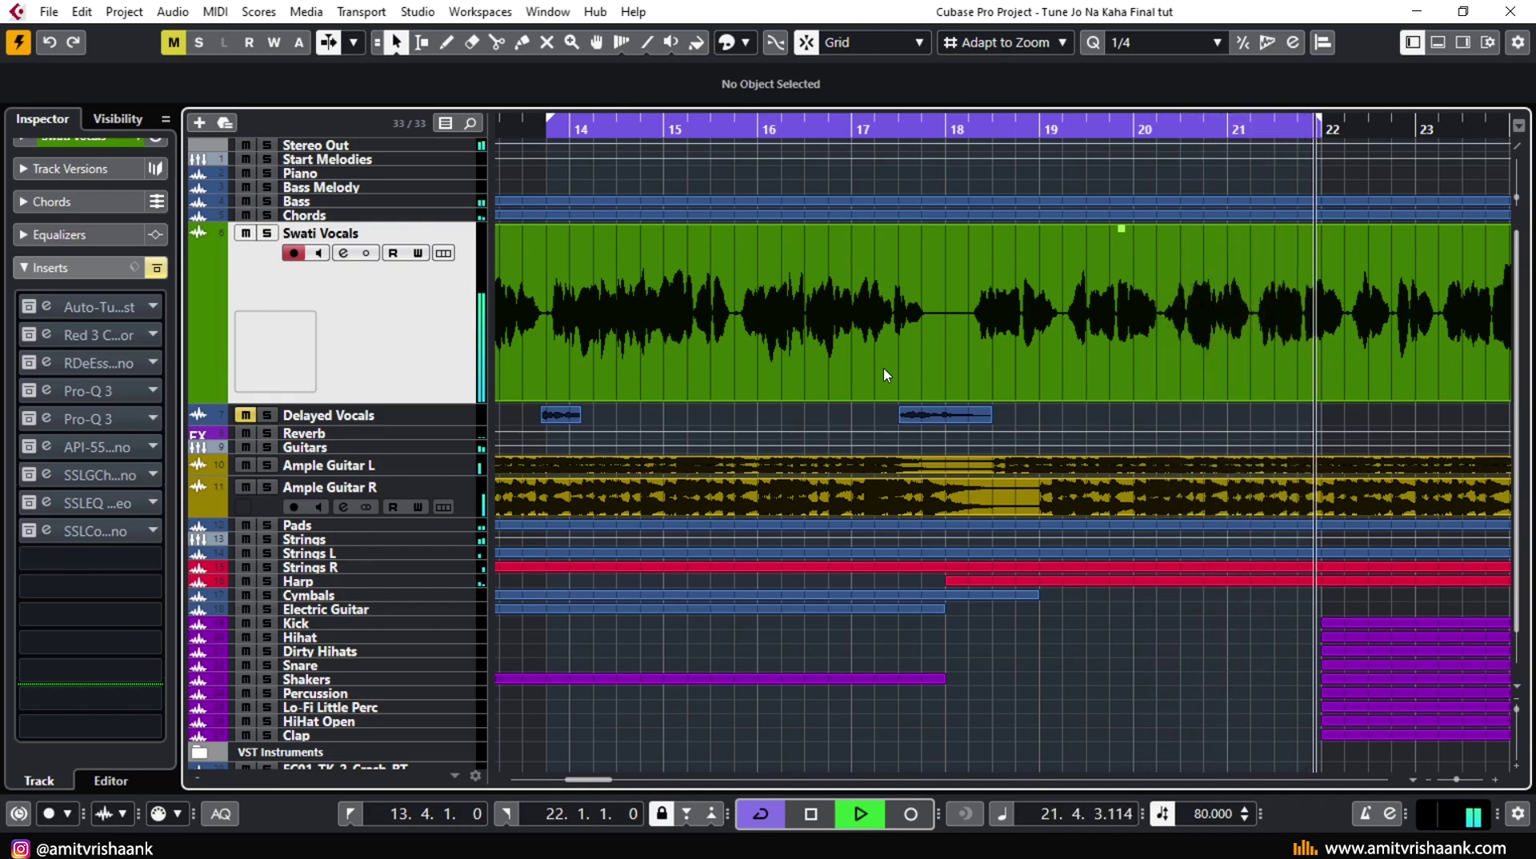
key(space)
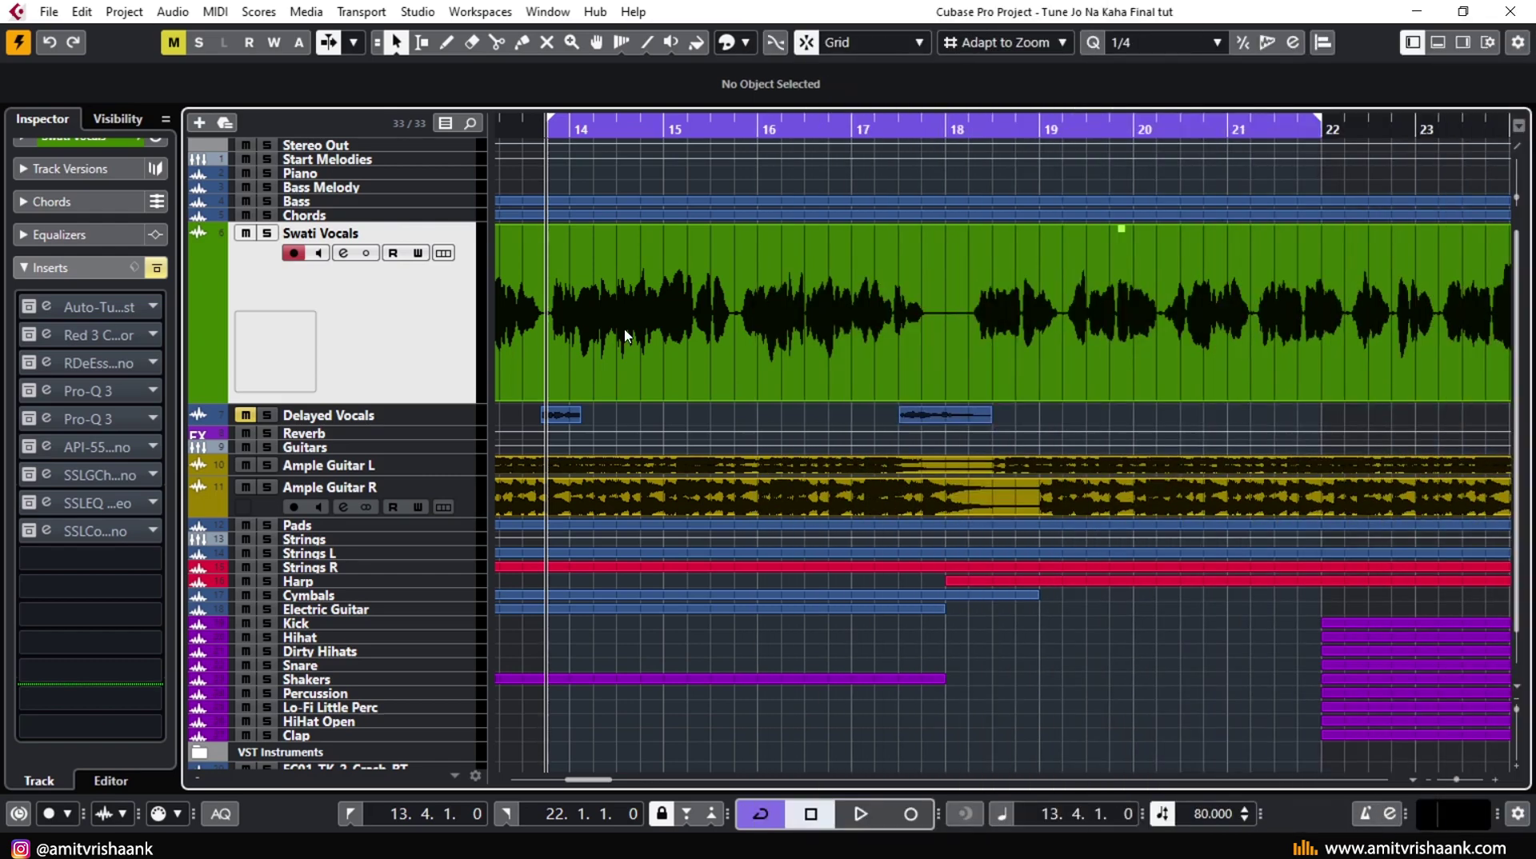
key(space)
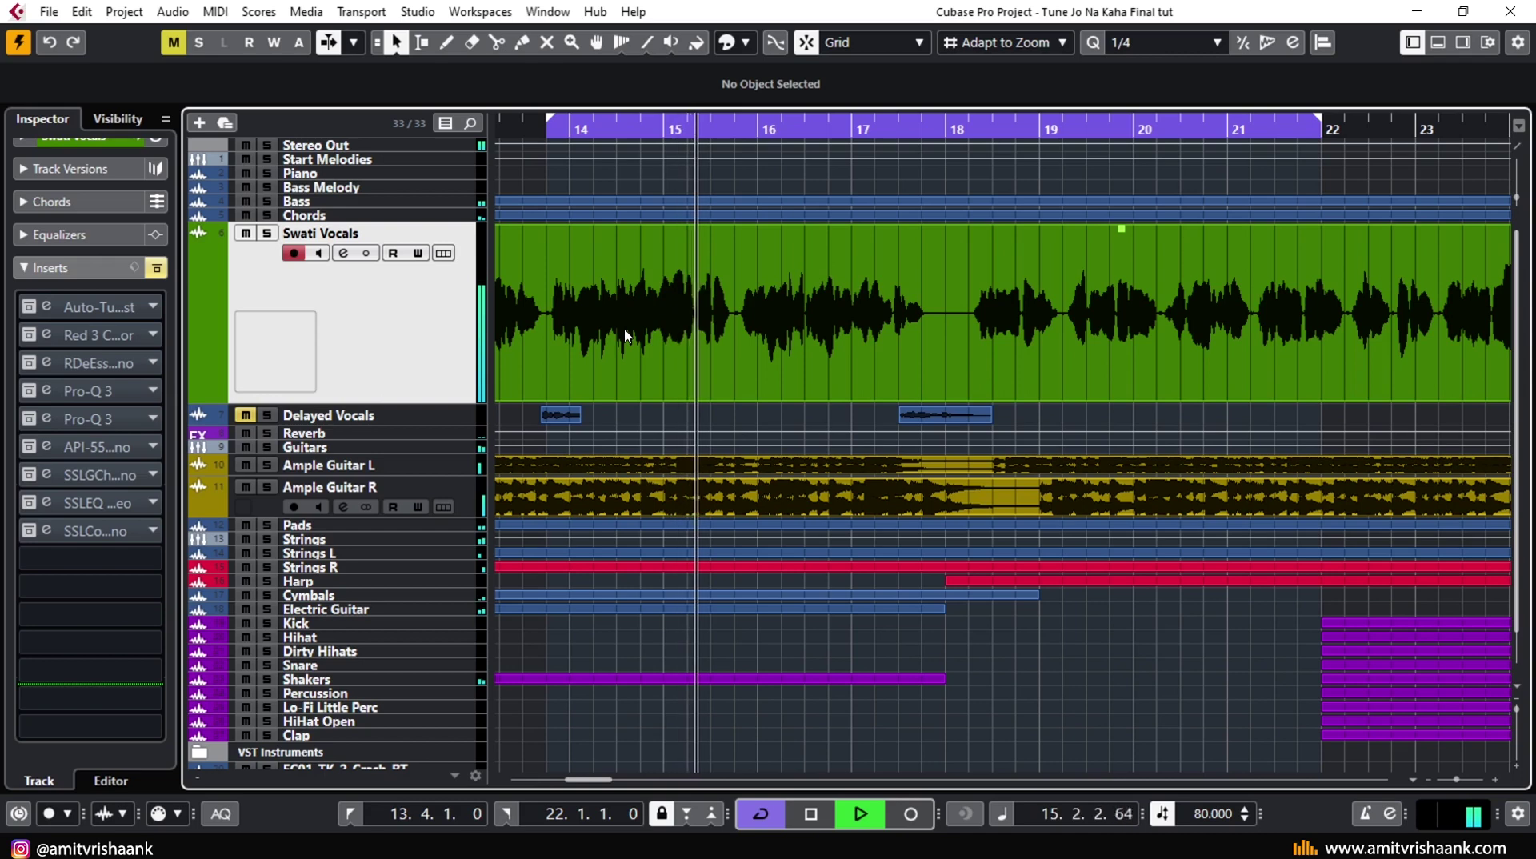
key(space)
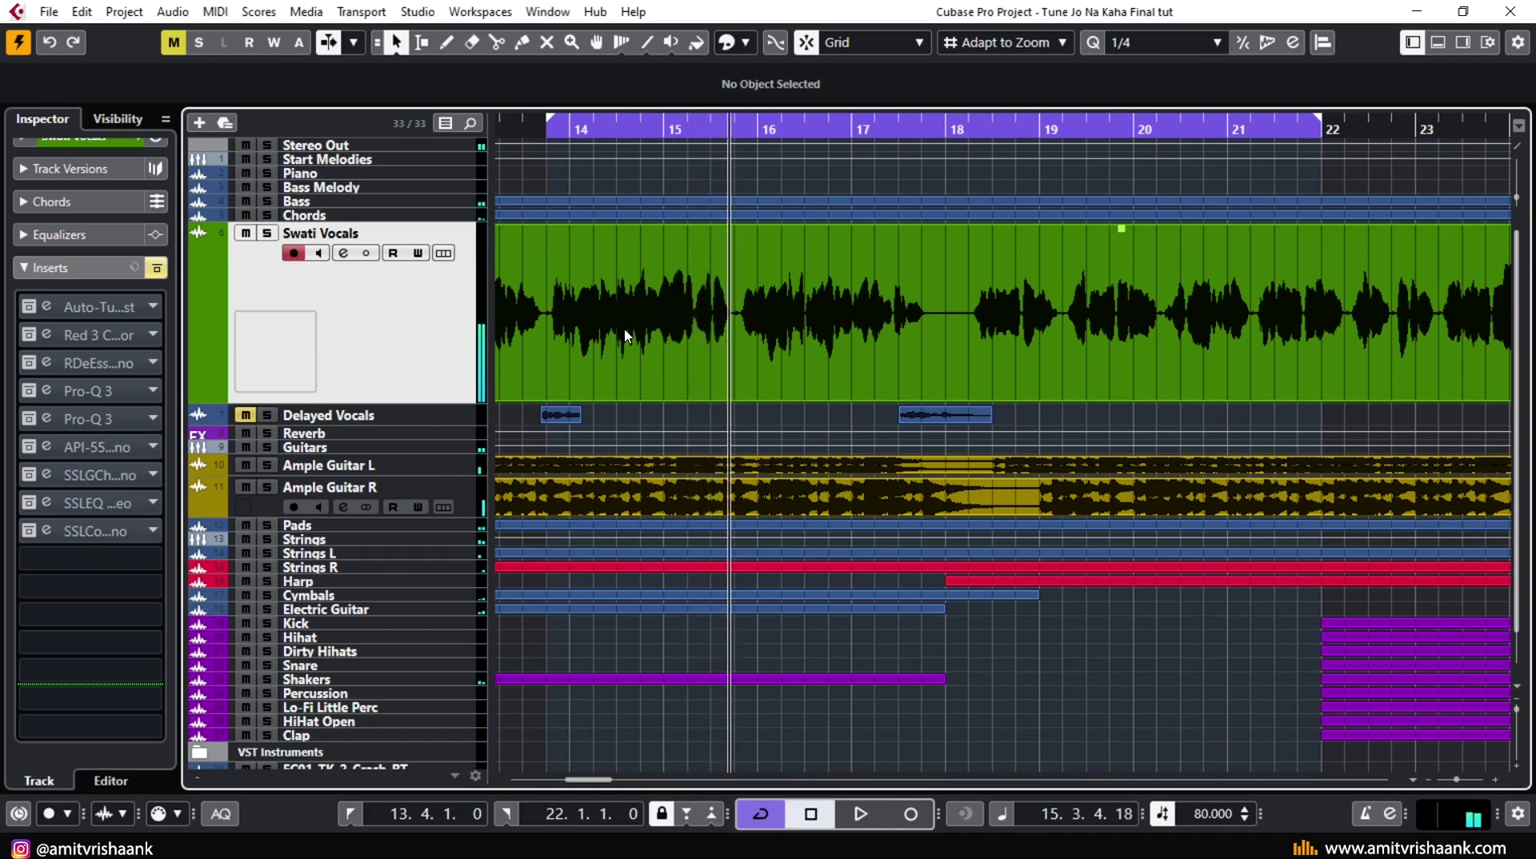
- Replay the unprocessed vocal phrases from positions 14.1.1, 13.4.1 and 15.4.1 to judge dynamics, muddiness, sibilance and harshness
click(568, 133)
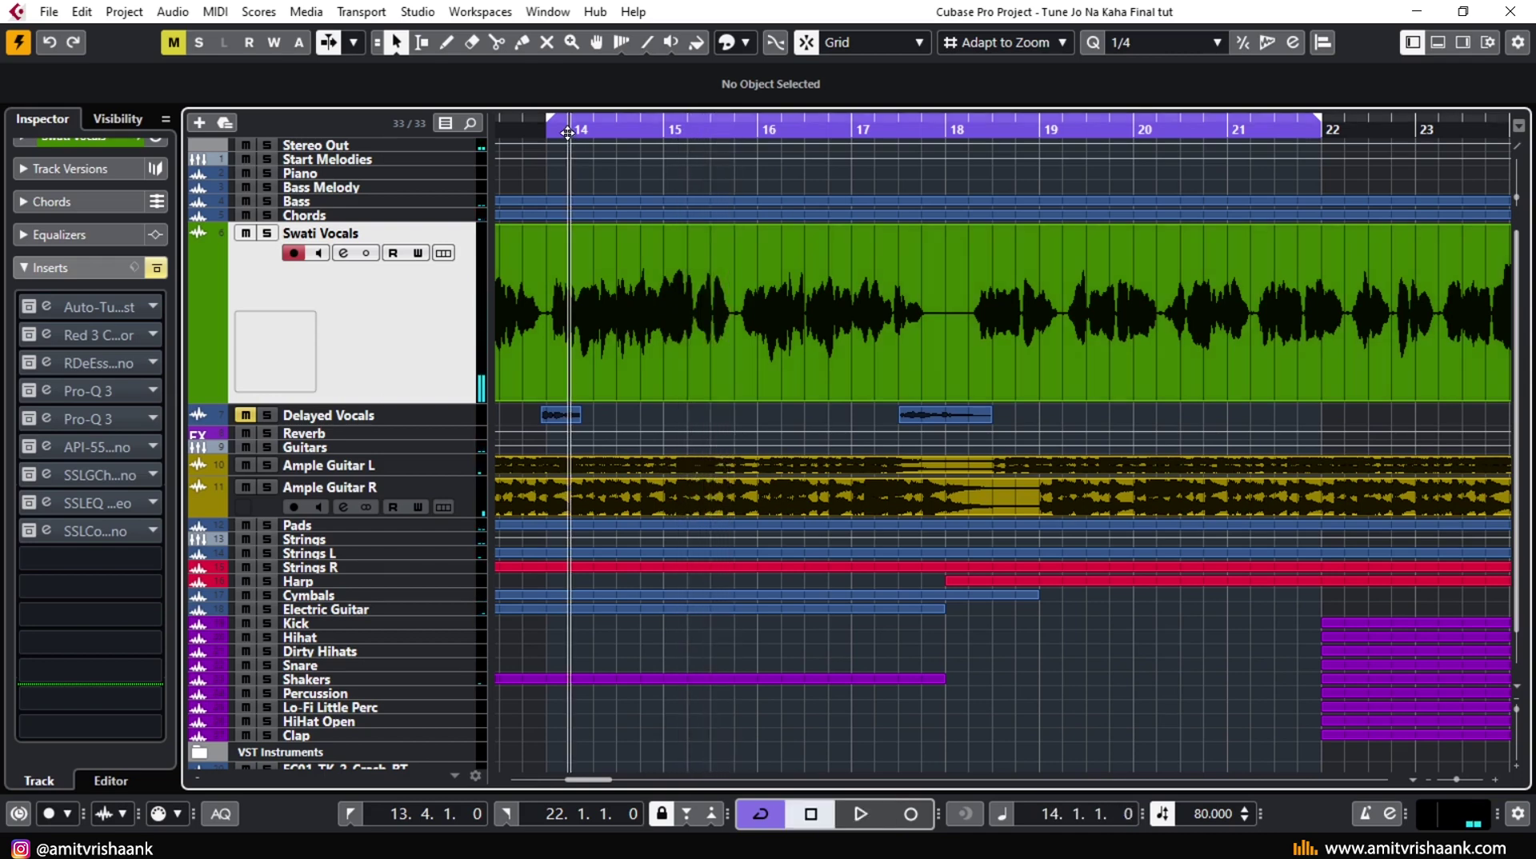
key(space)
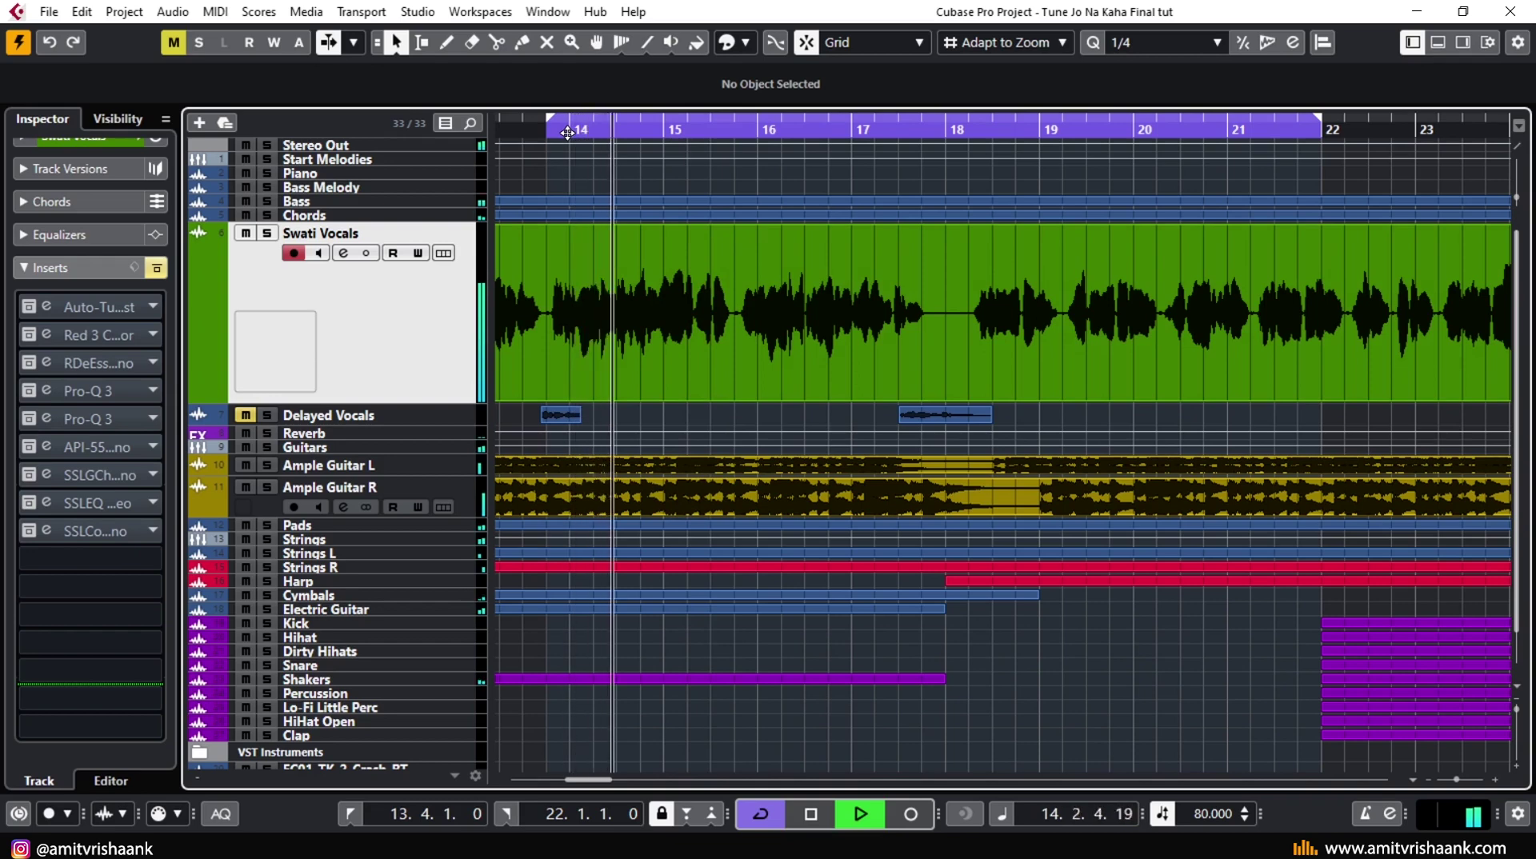
key(space)
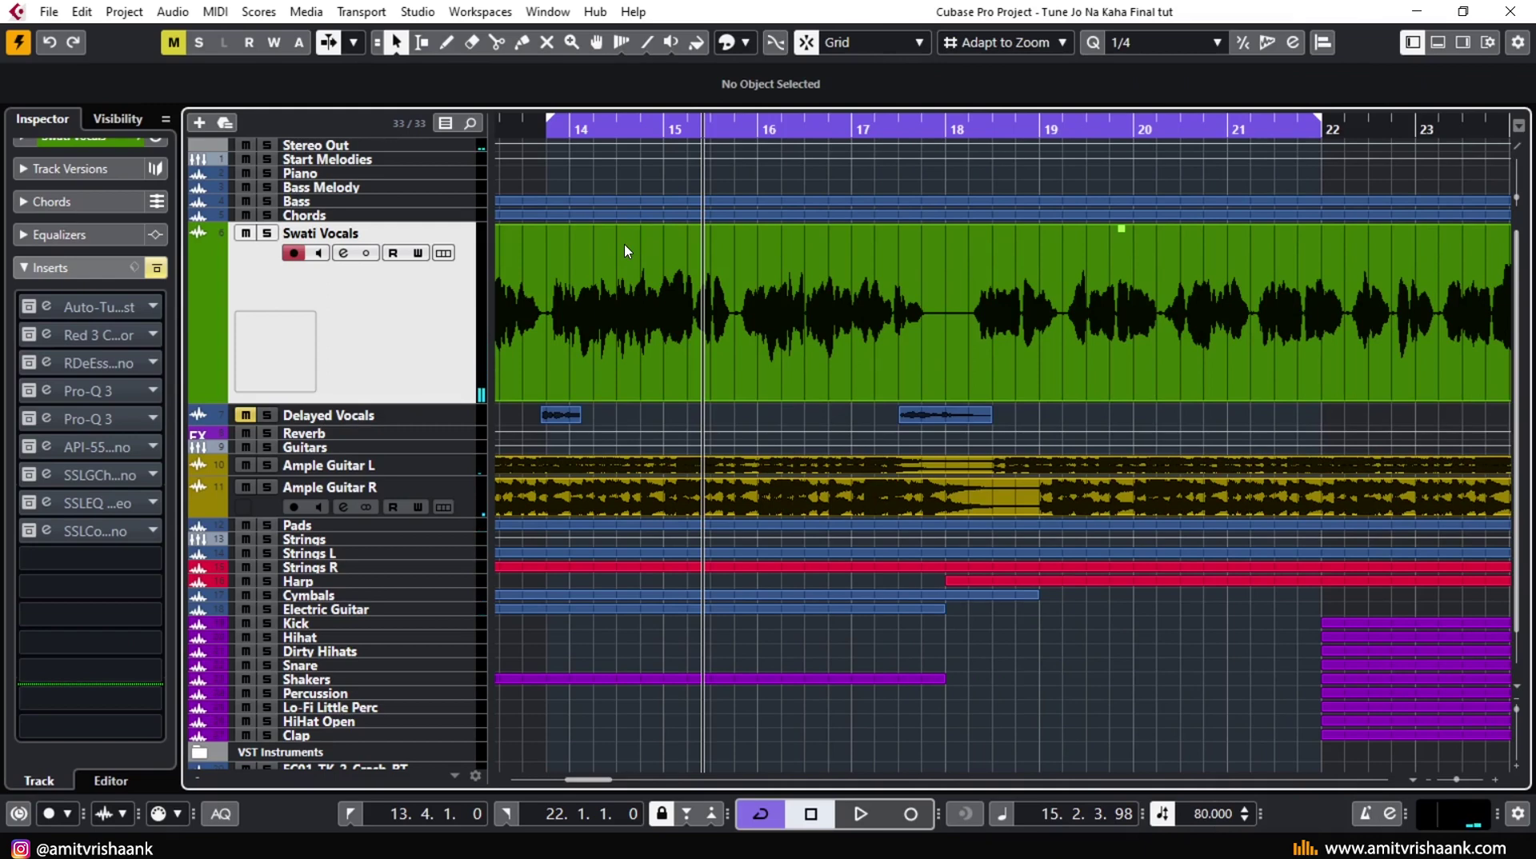
click(547, 129)
key(space)
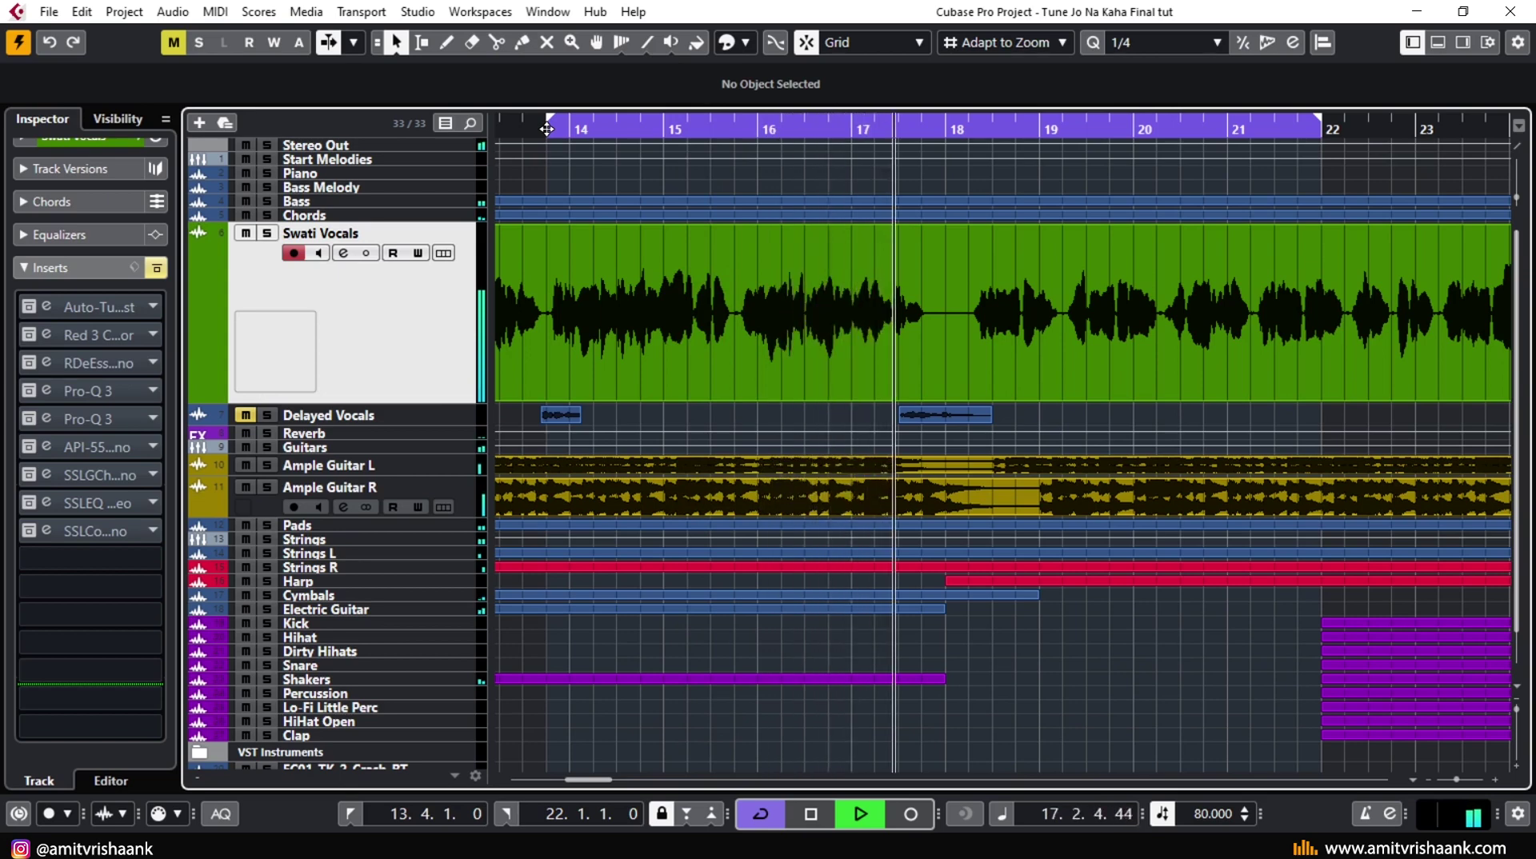
key(space)
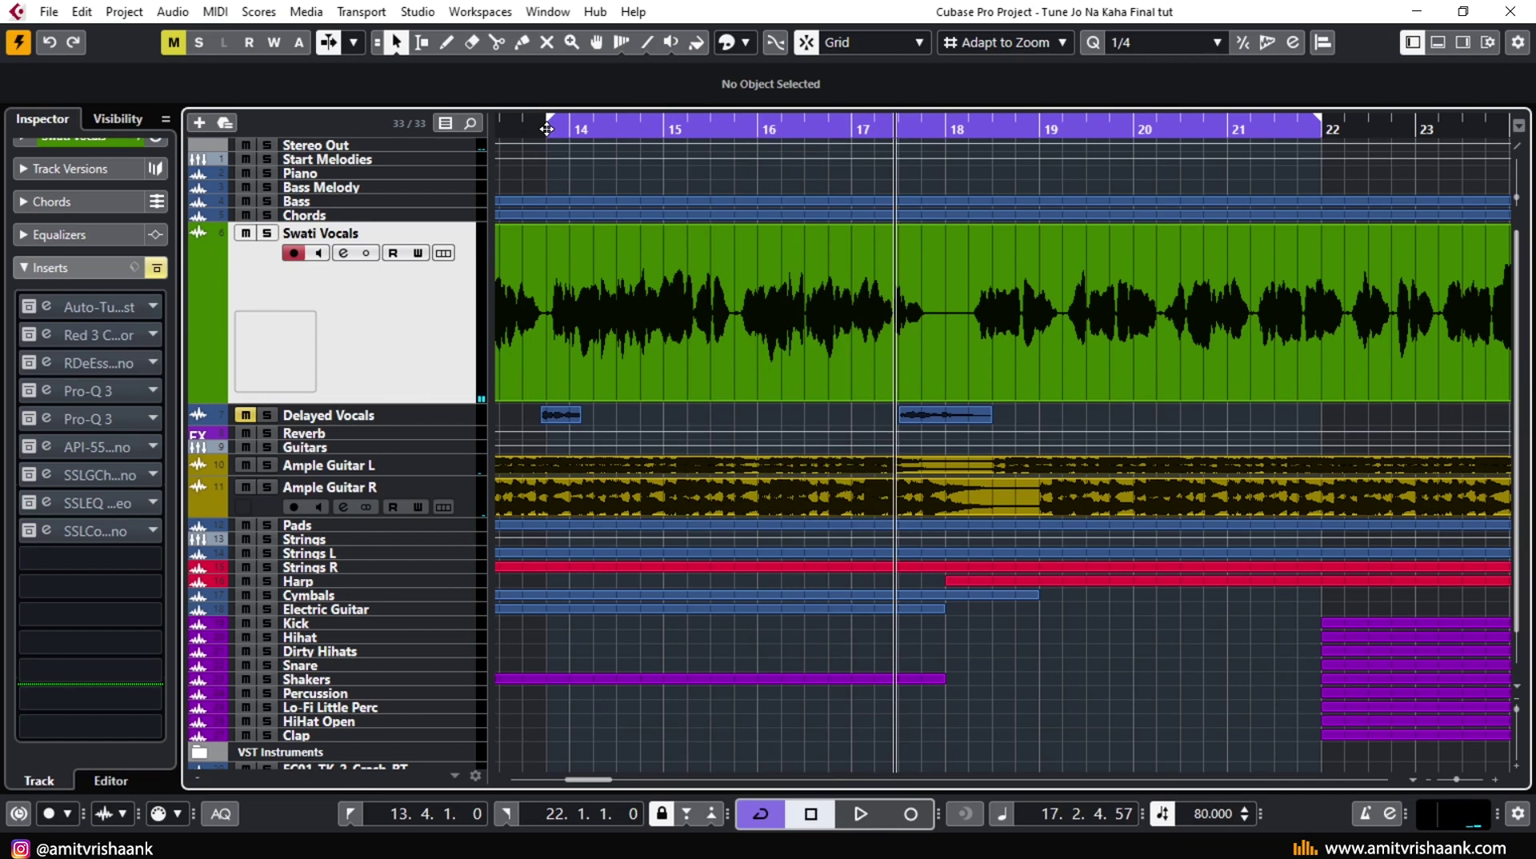
click(734, 130)
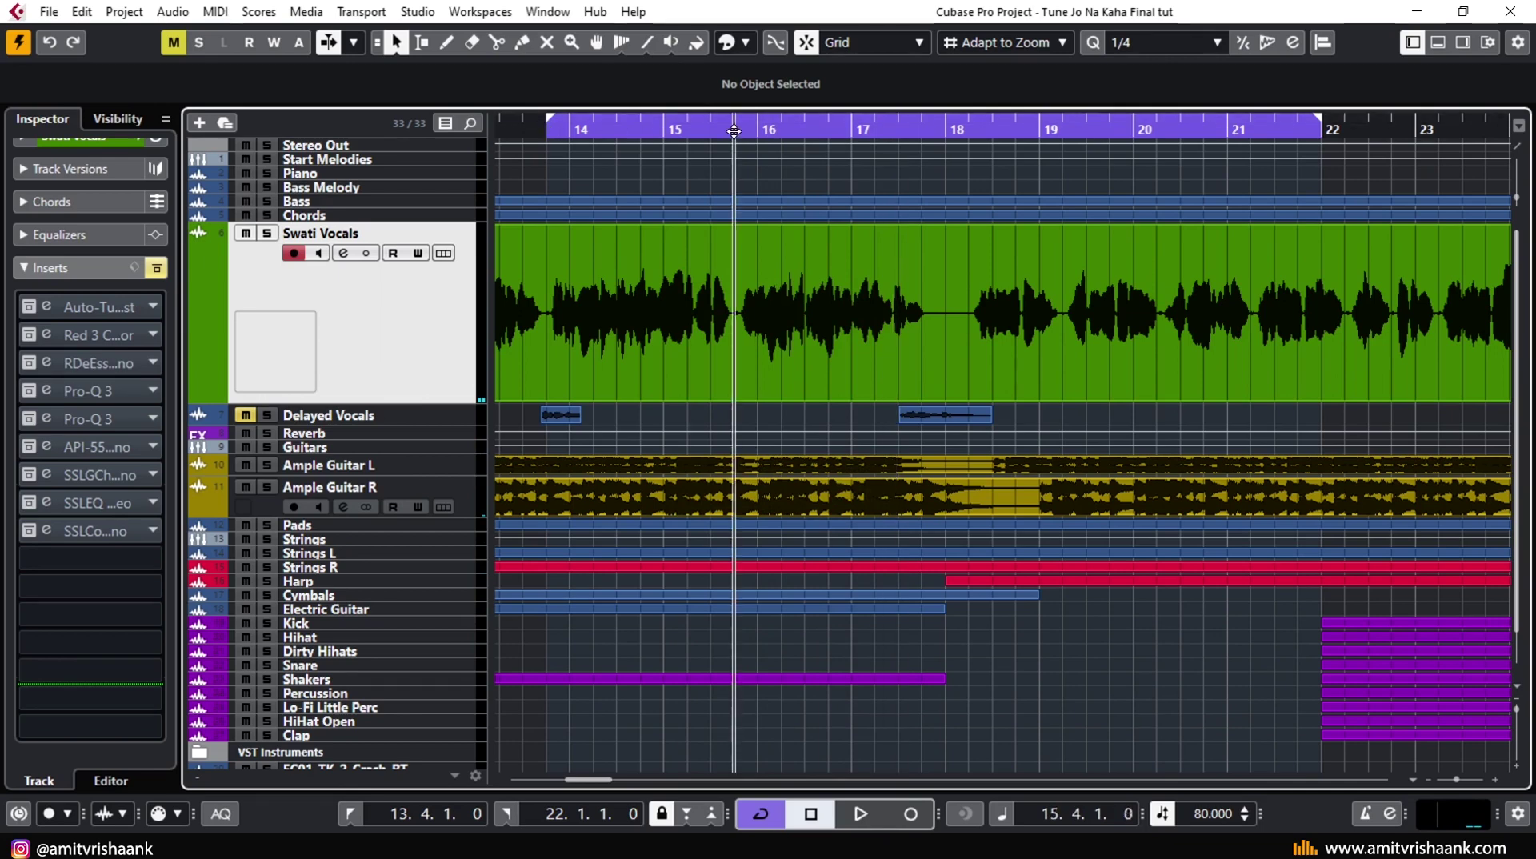
key(space)
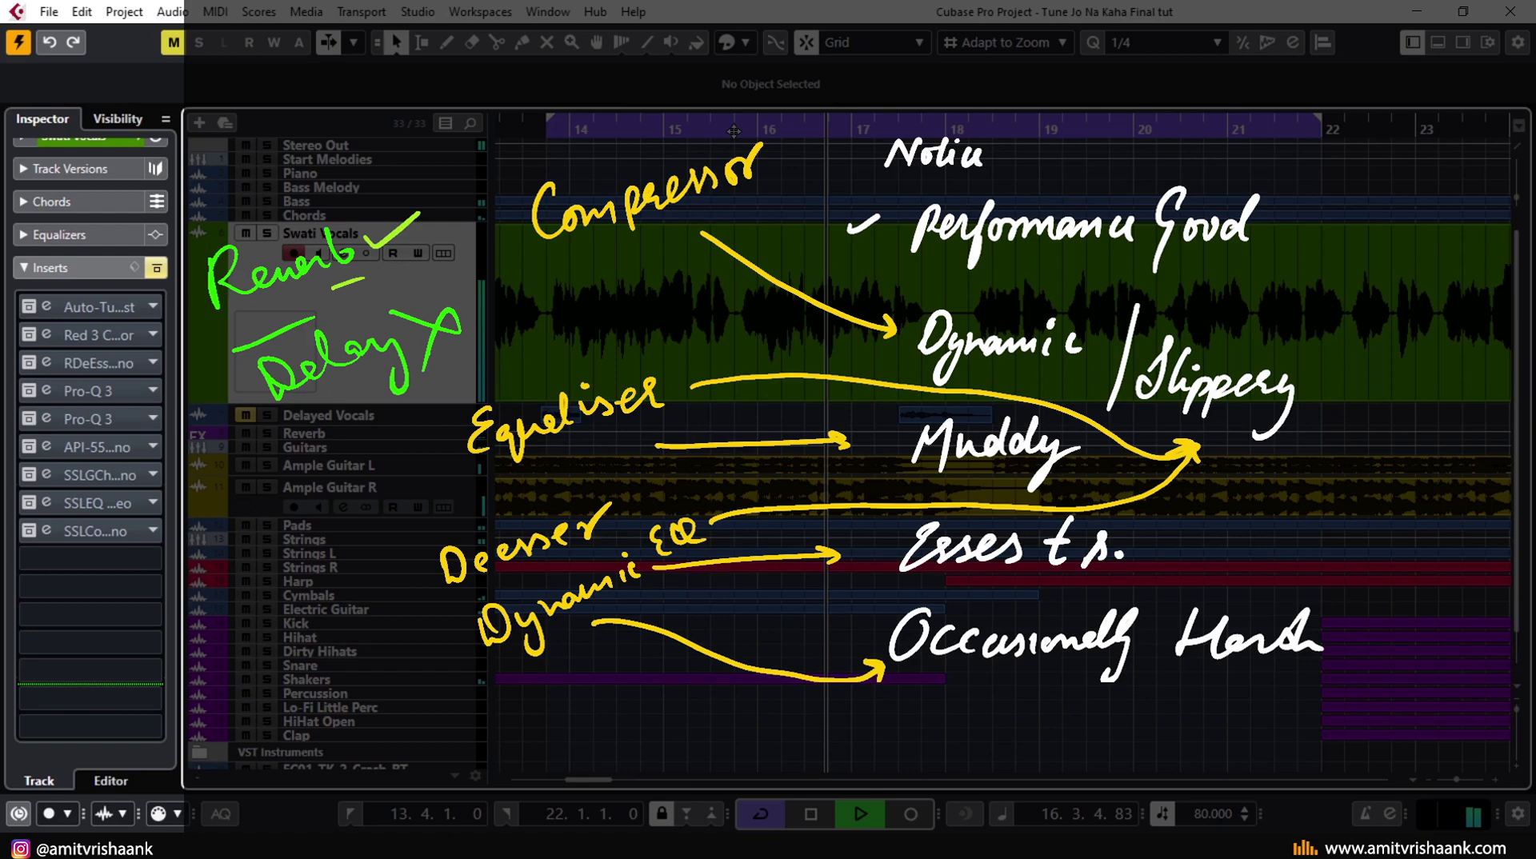
key(space)
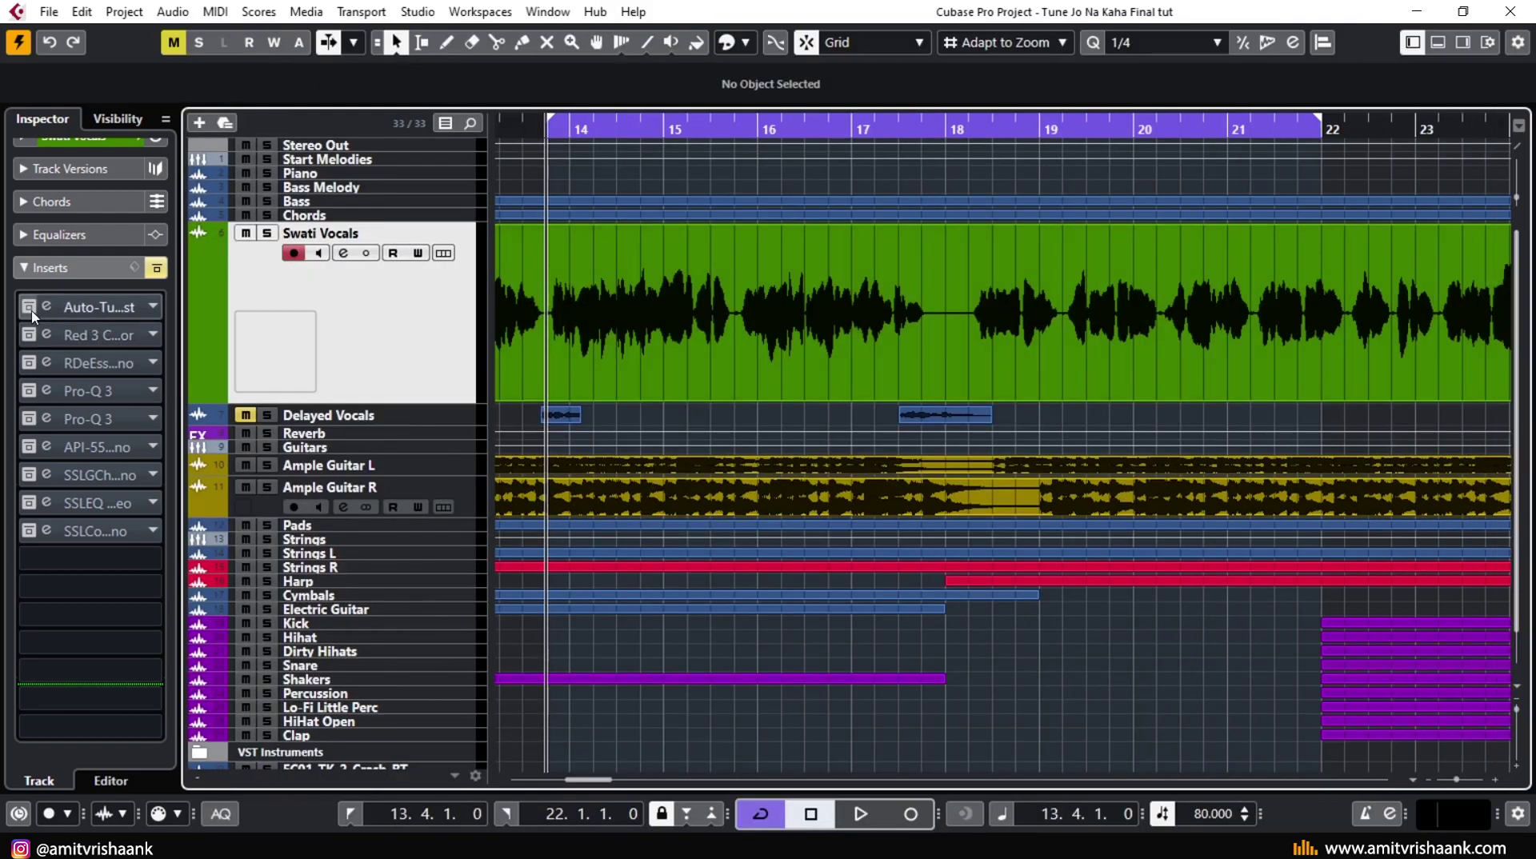
- Enable the bypassed Auto-Tune Artist insert on the main vocal track and audition the loop from 13.4.1
click(111, 309)
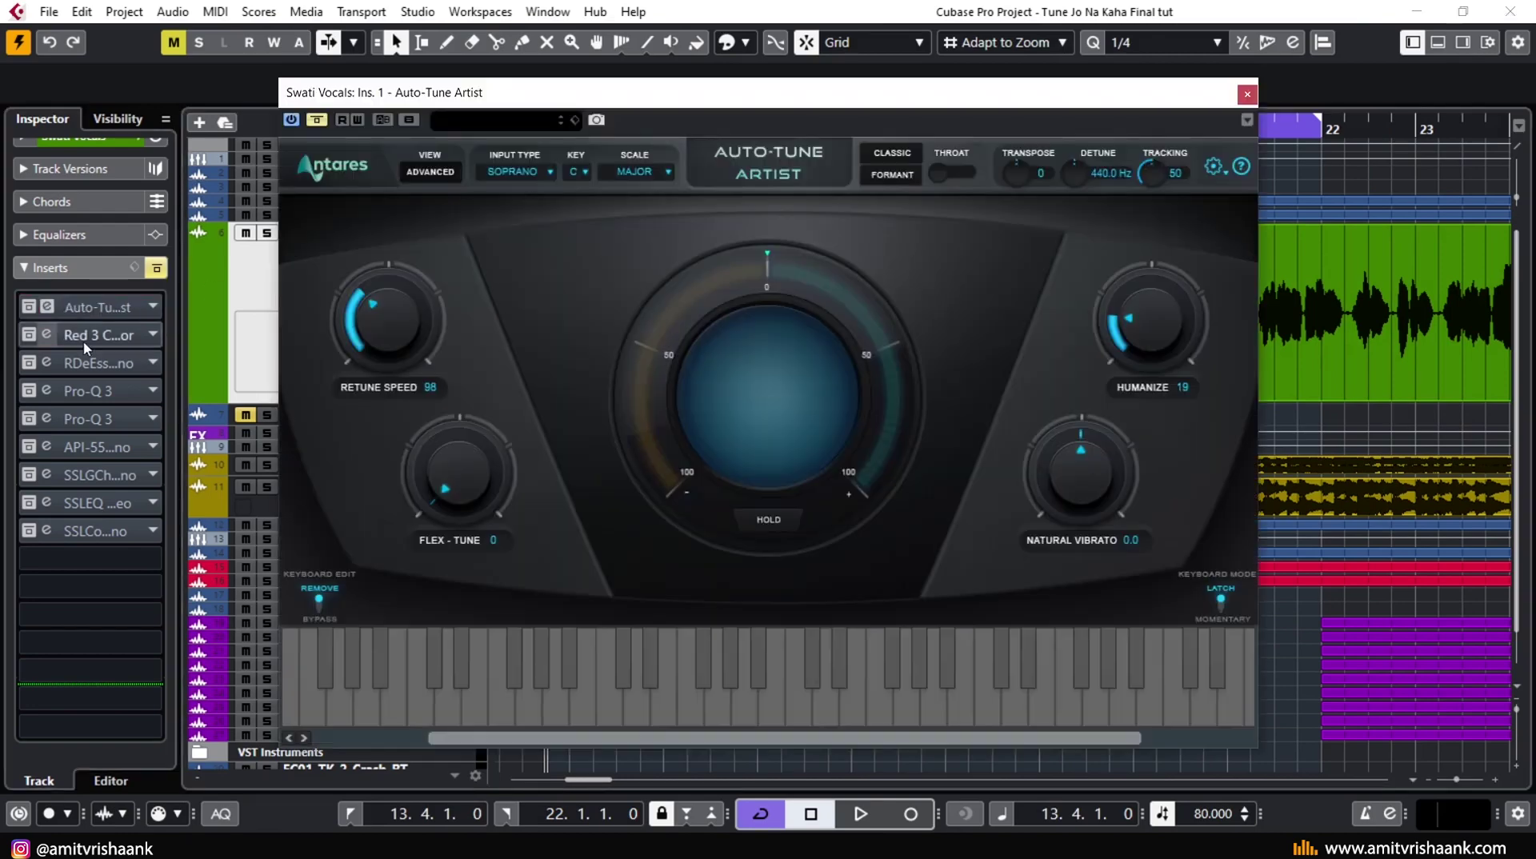
click(30, 307)
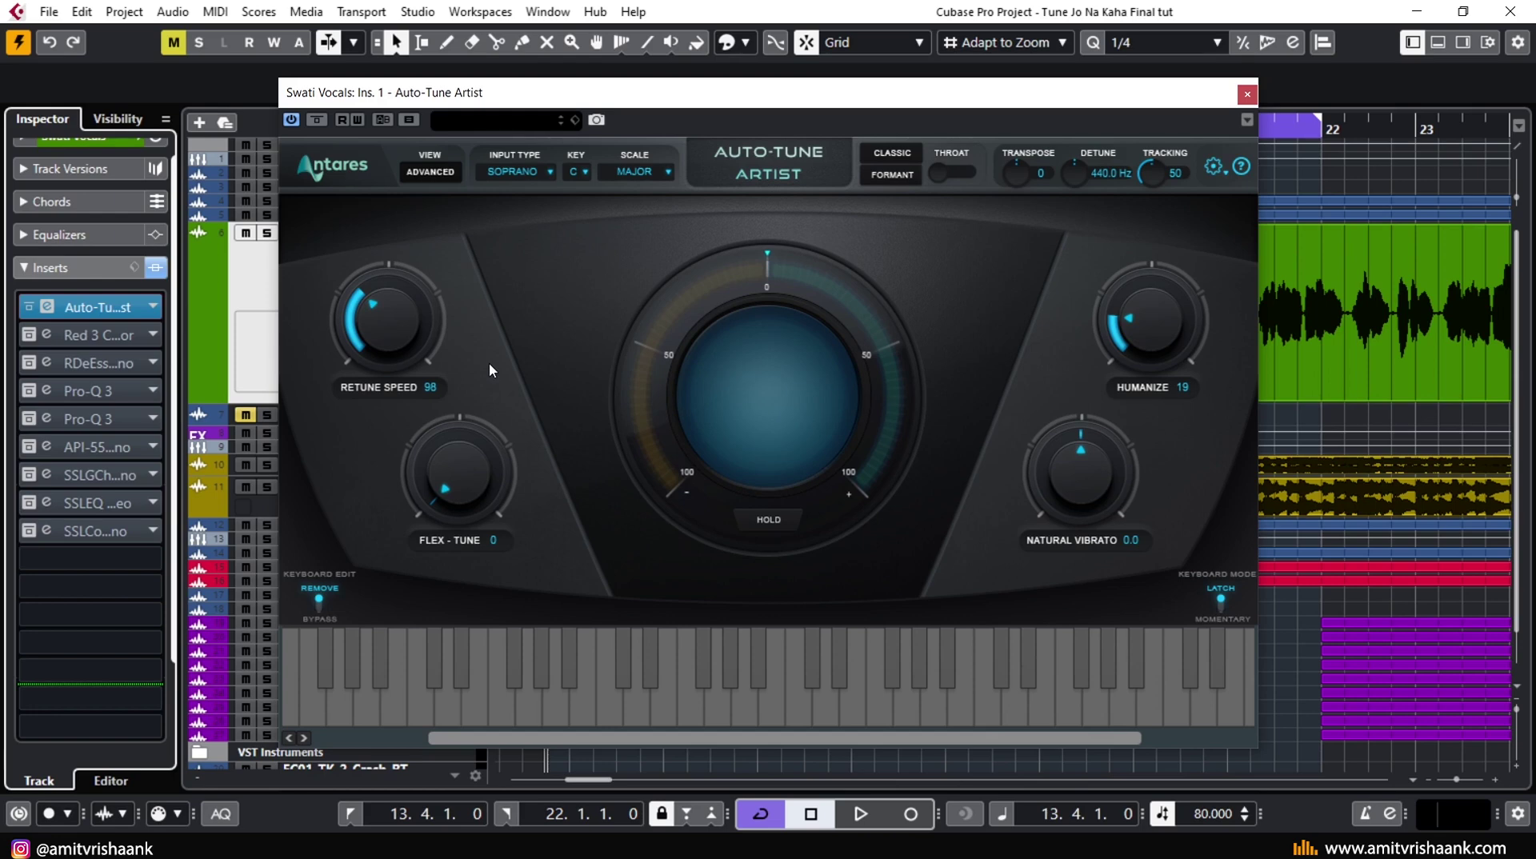
key(Escape)
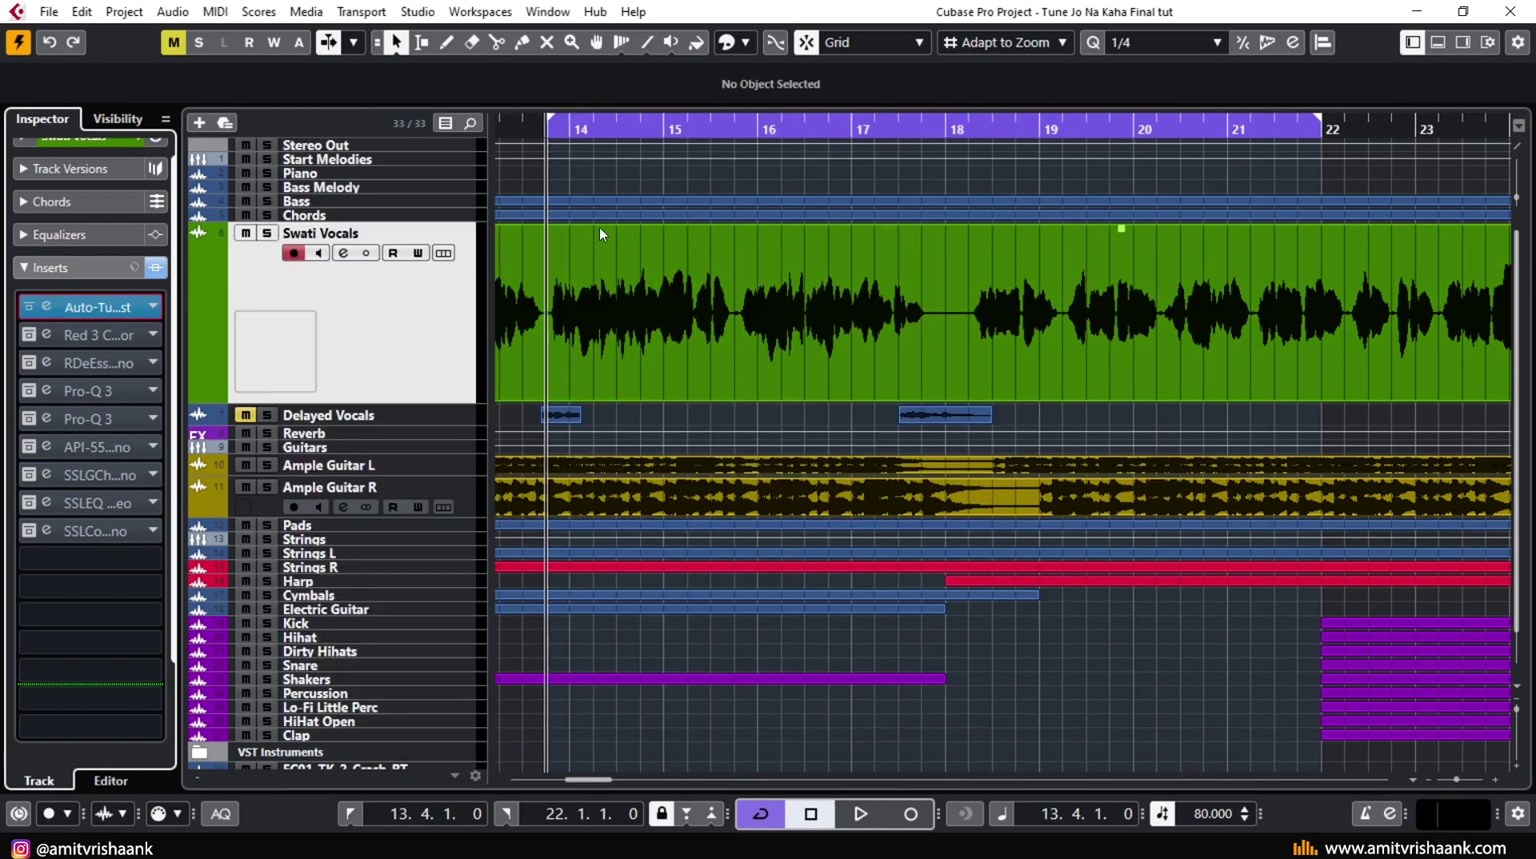
key(space)
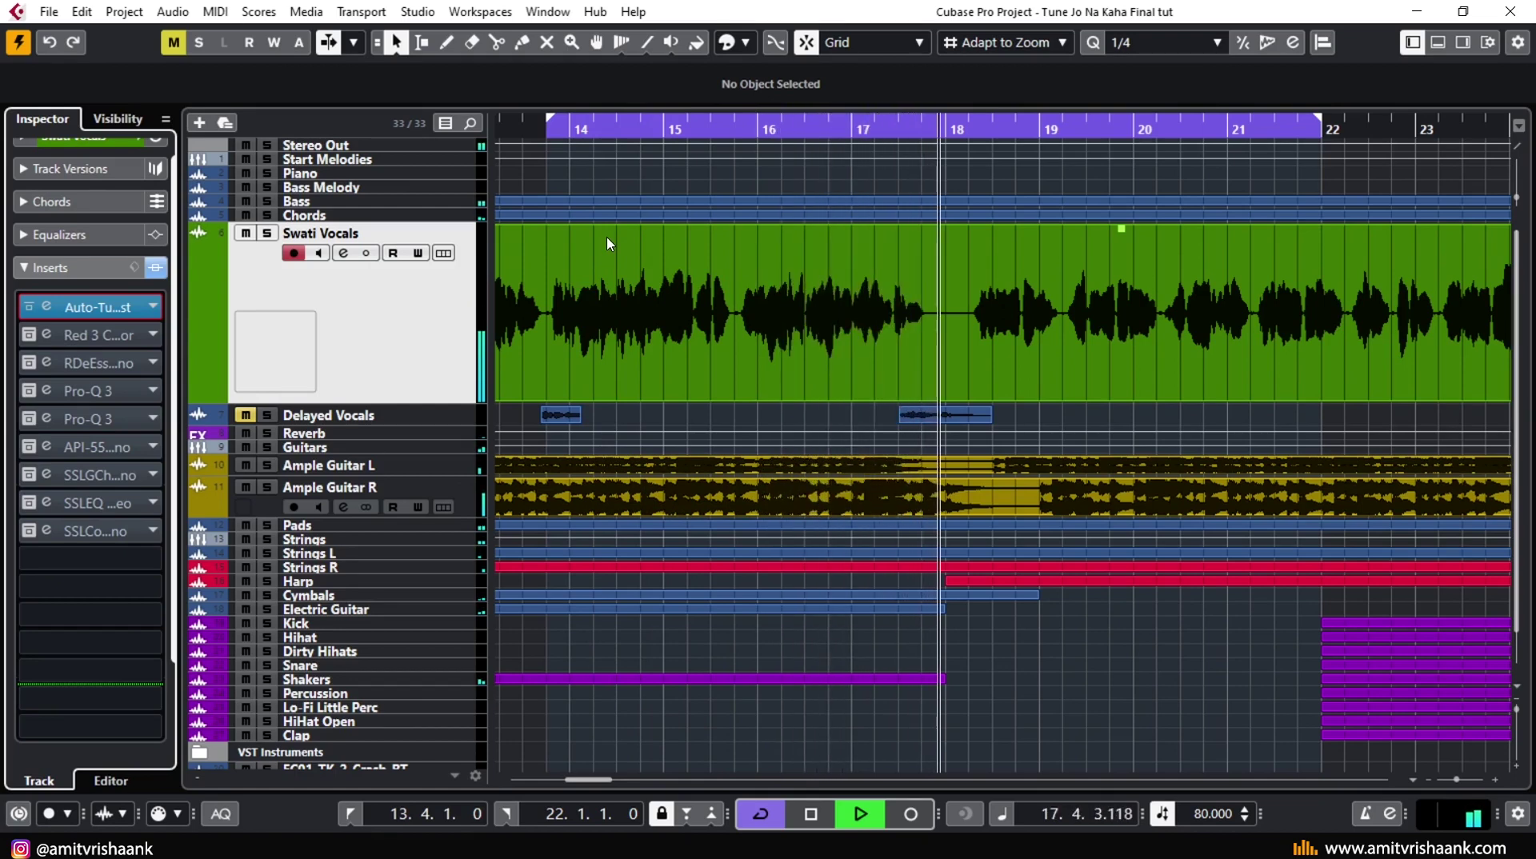
key(space)
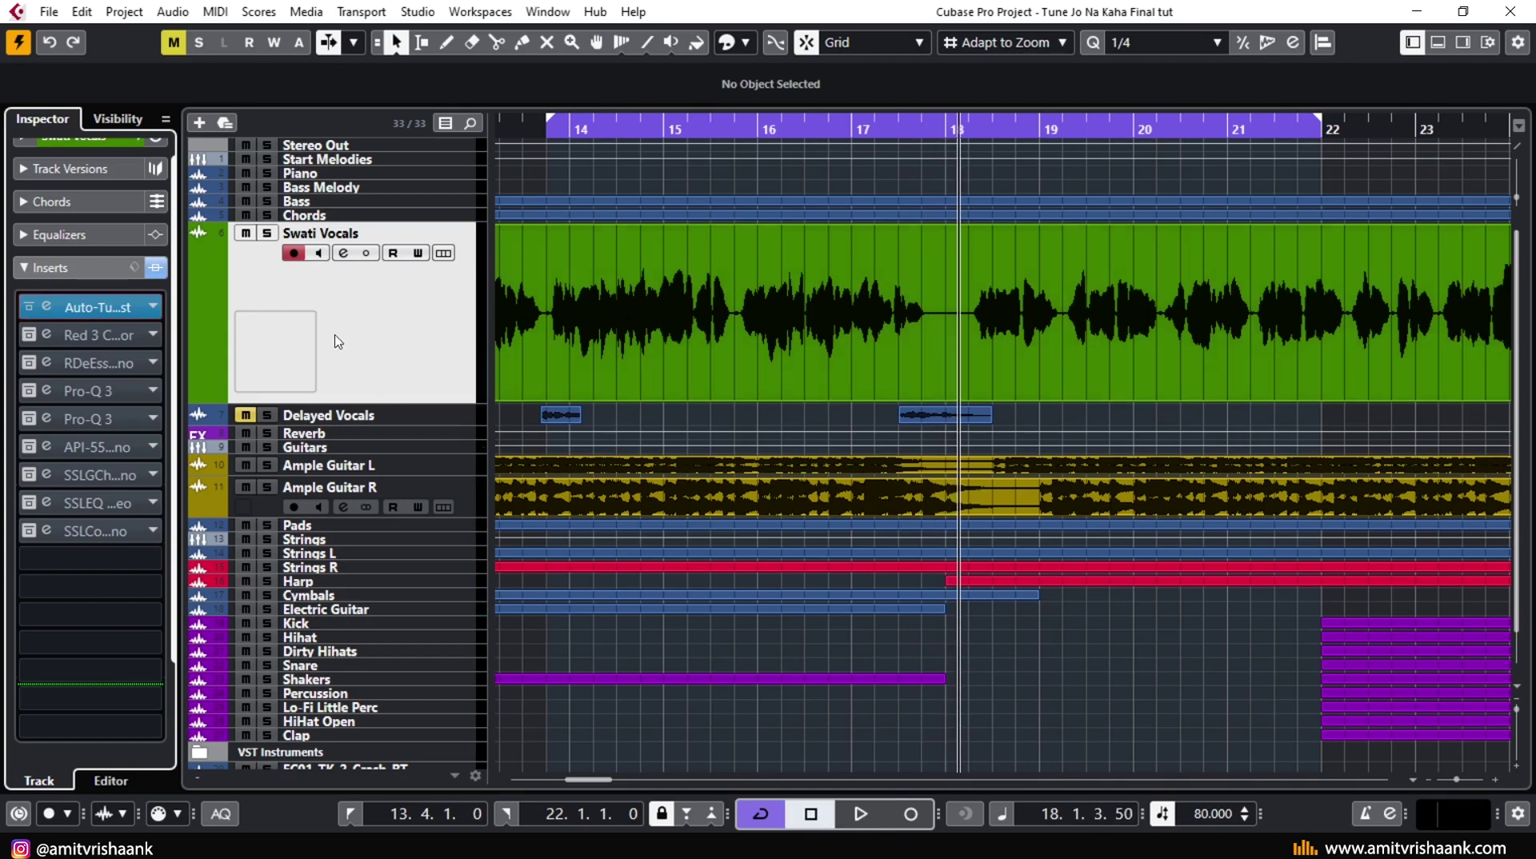
- Enable the Red 3 Compressor insert on the main vocal and audition it from 13.4.1 with its window open
click(100, 335)
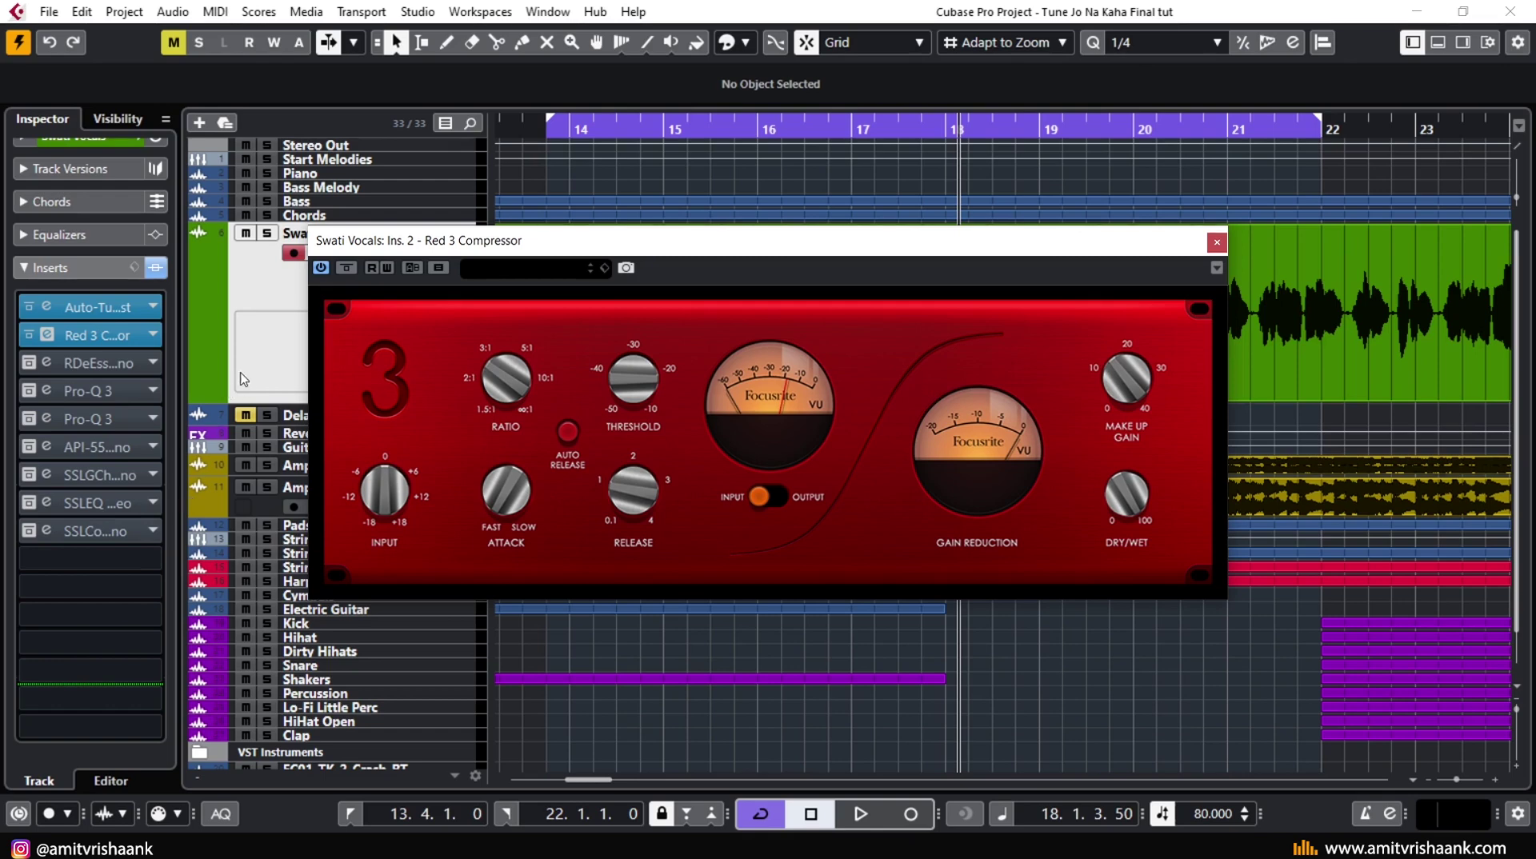
drag(521, 250, 624, 262)
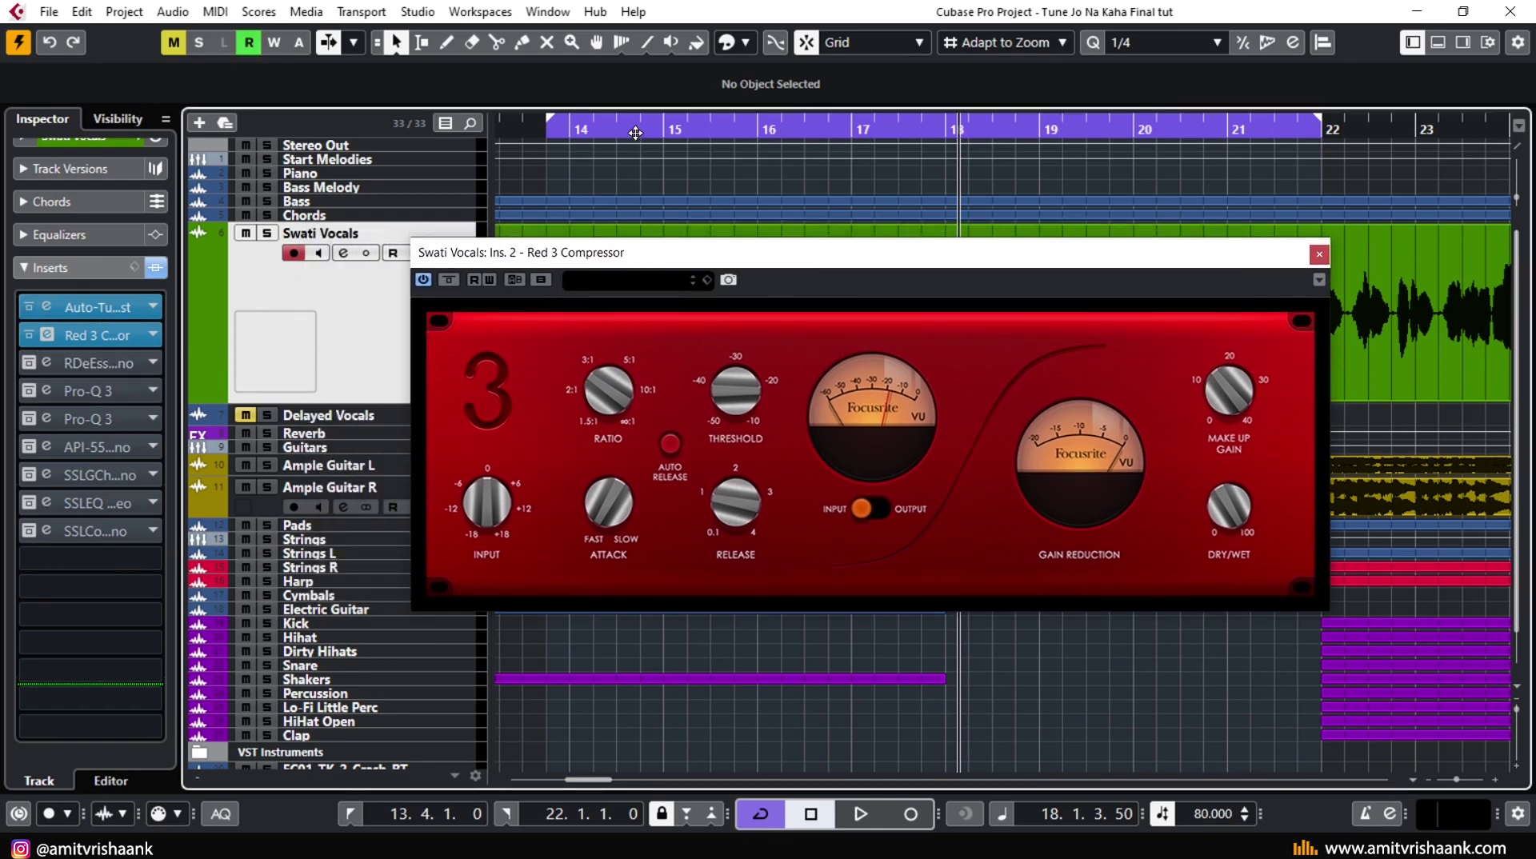
click(552, 129)
key(space)
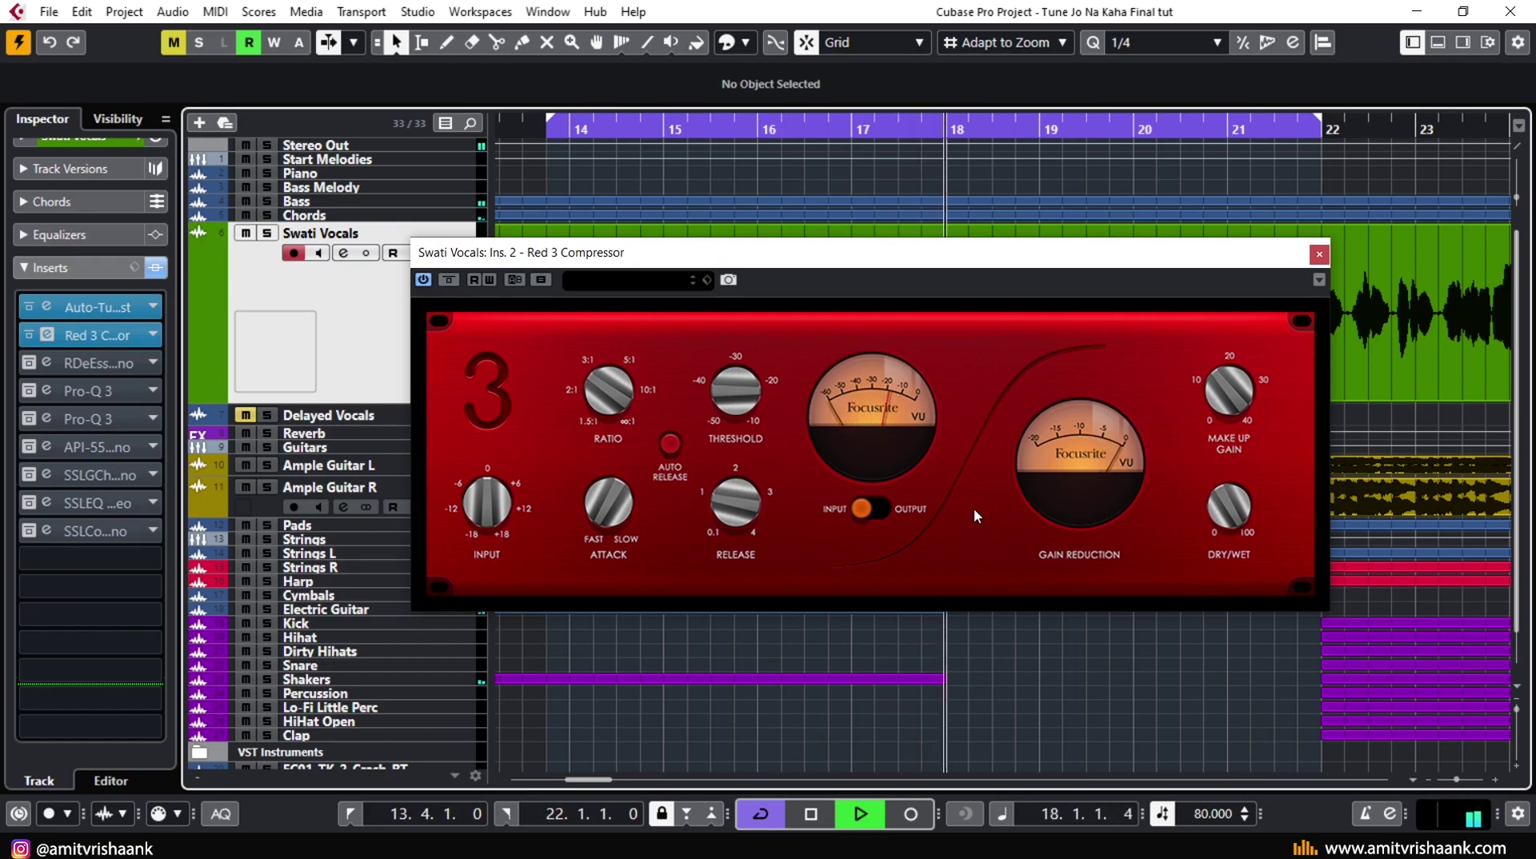
key(space)
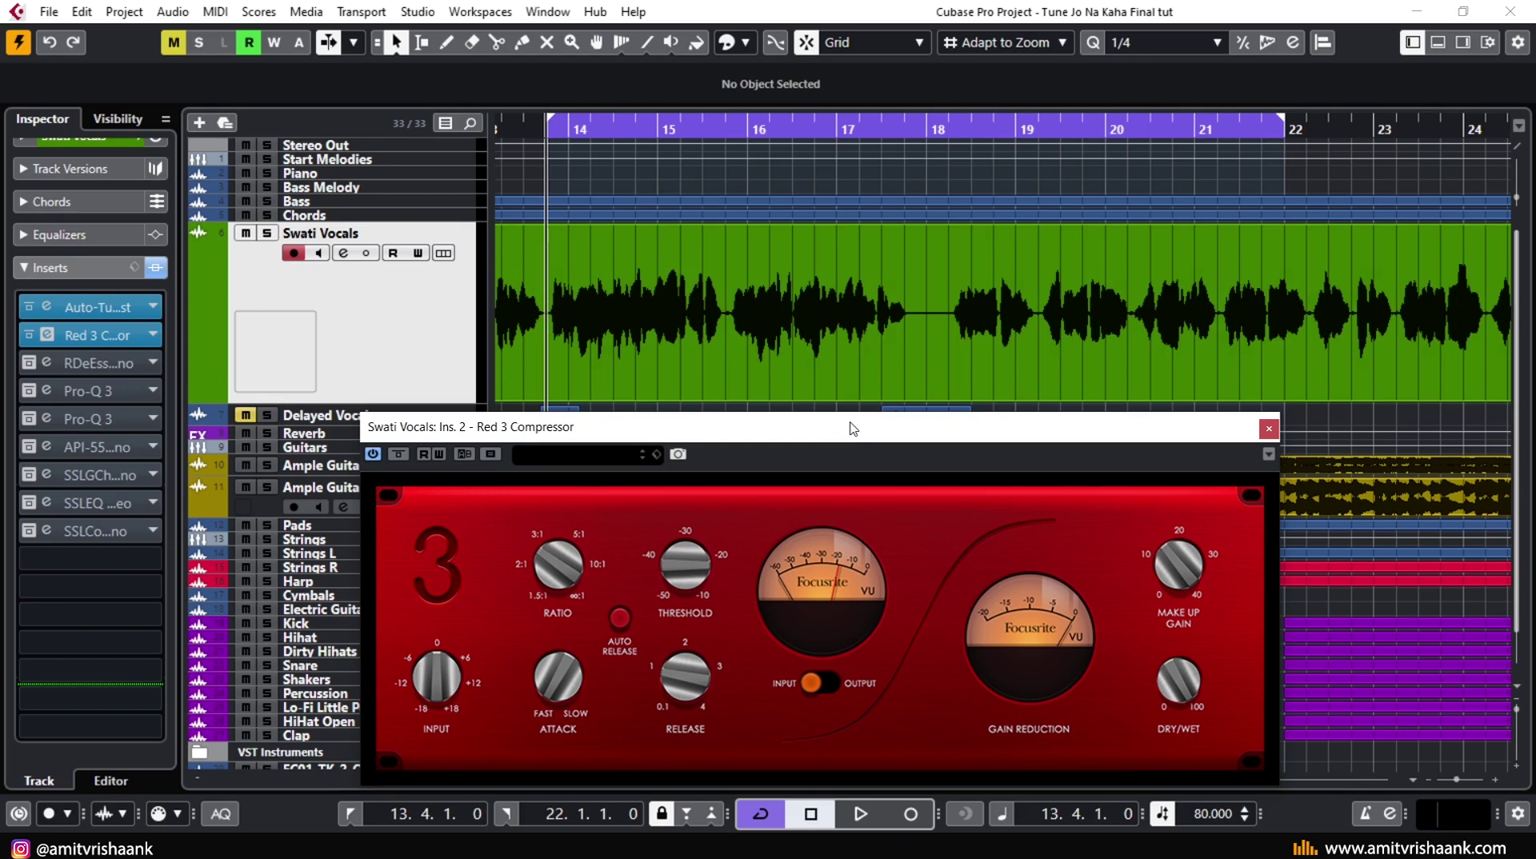
- Compare the main vocal with the Red 3 Compressor bypassed and enabled during loop playback, leaving it enabled and closing its window
drag(850, 423, 889, 308)
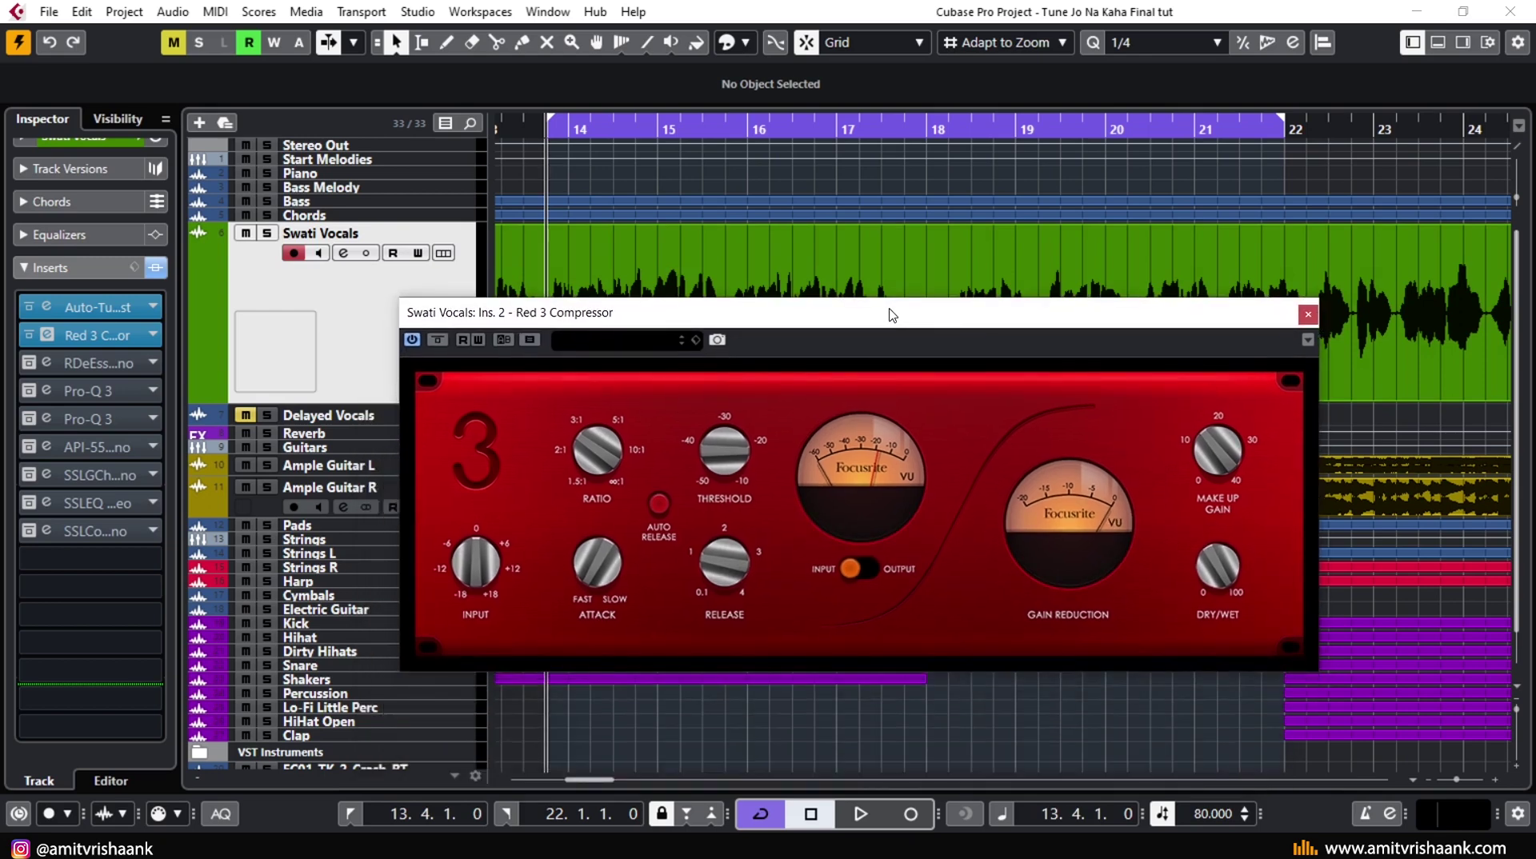
click(438, 339)
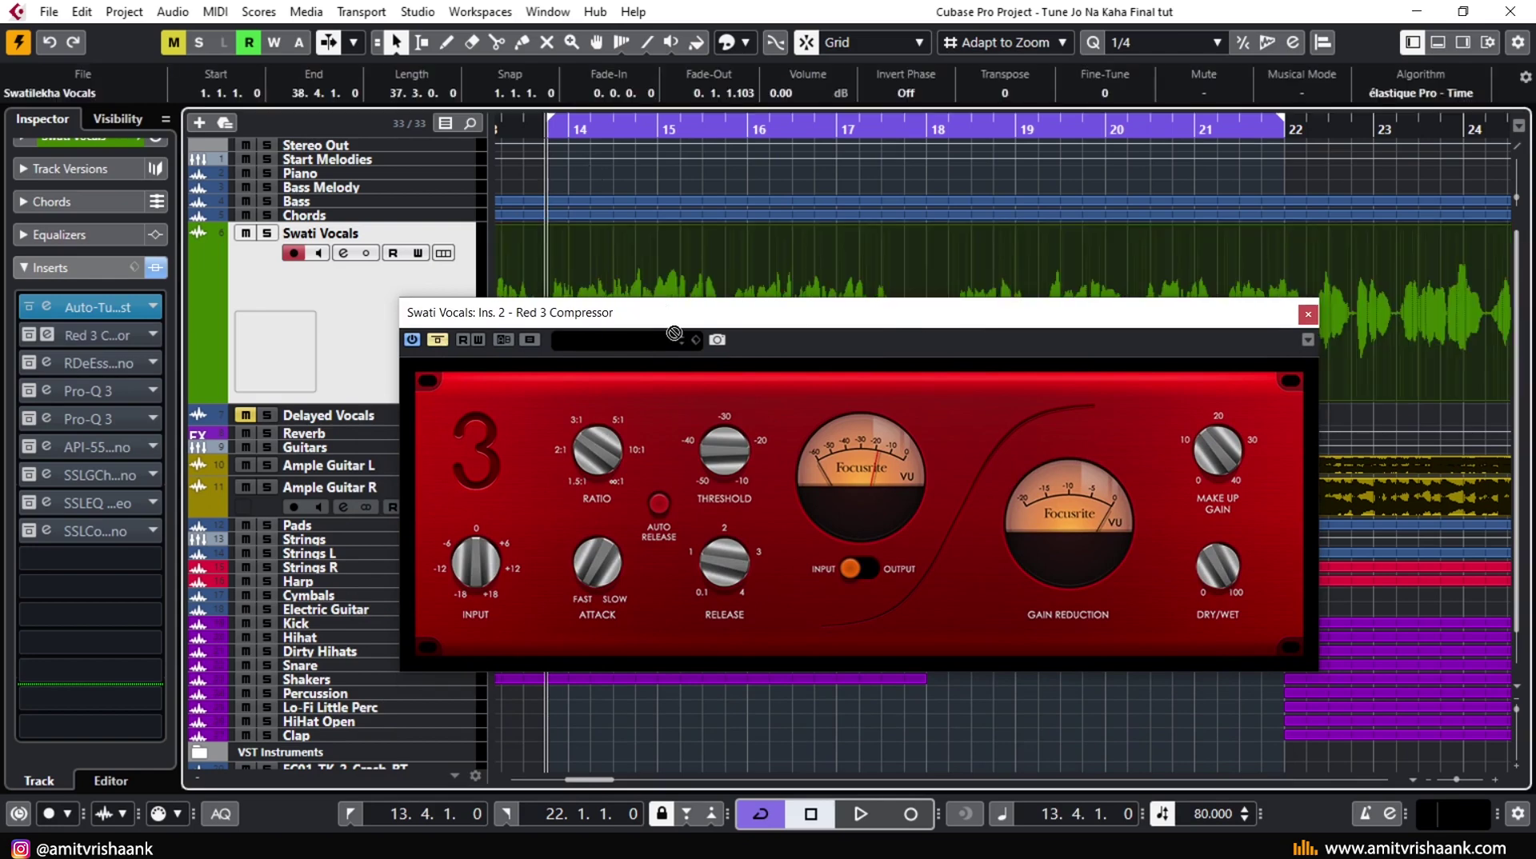
key(space)
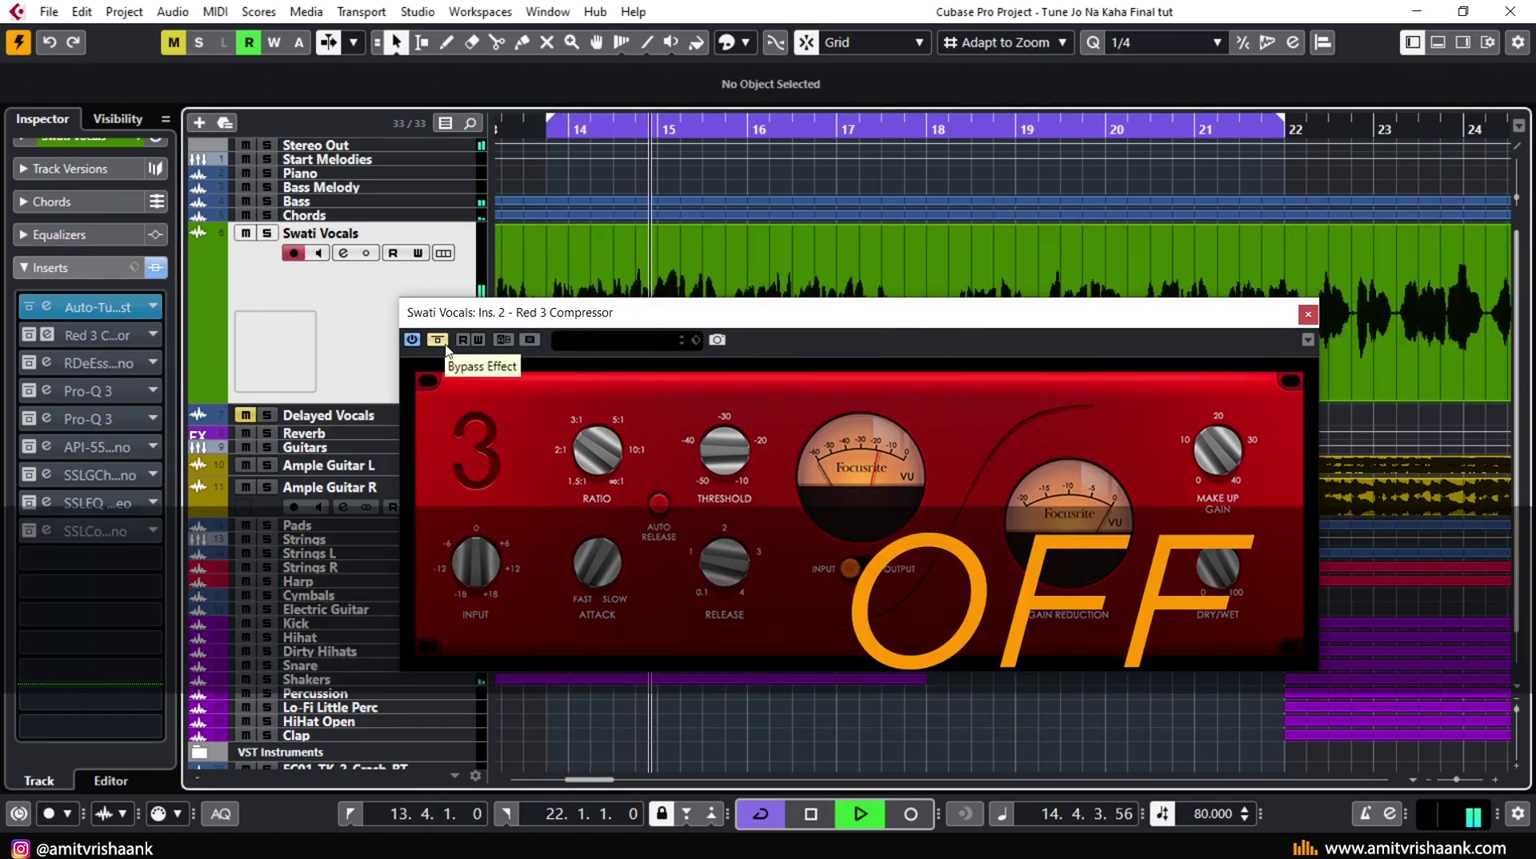
click(445, 349)
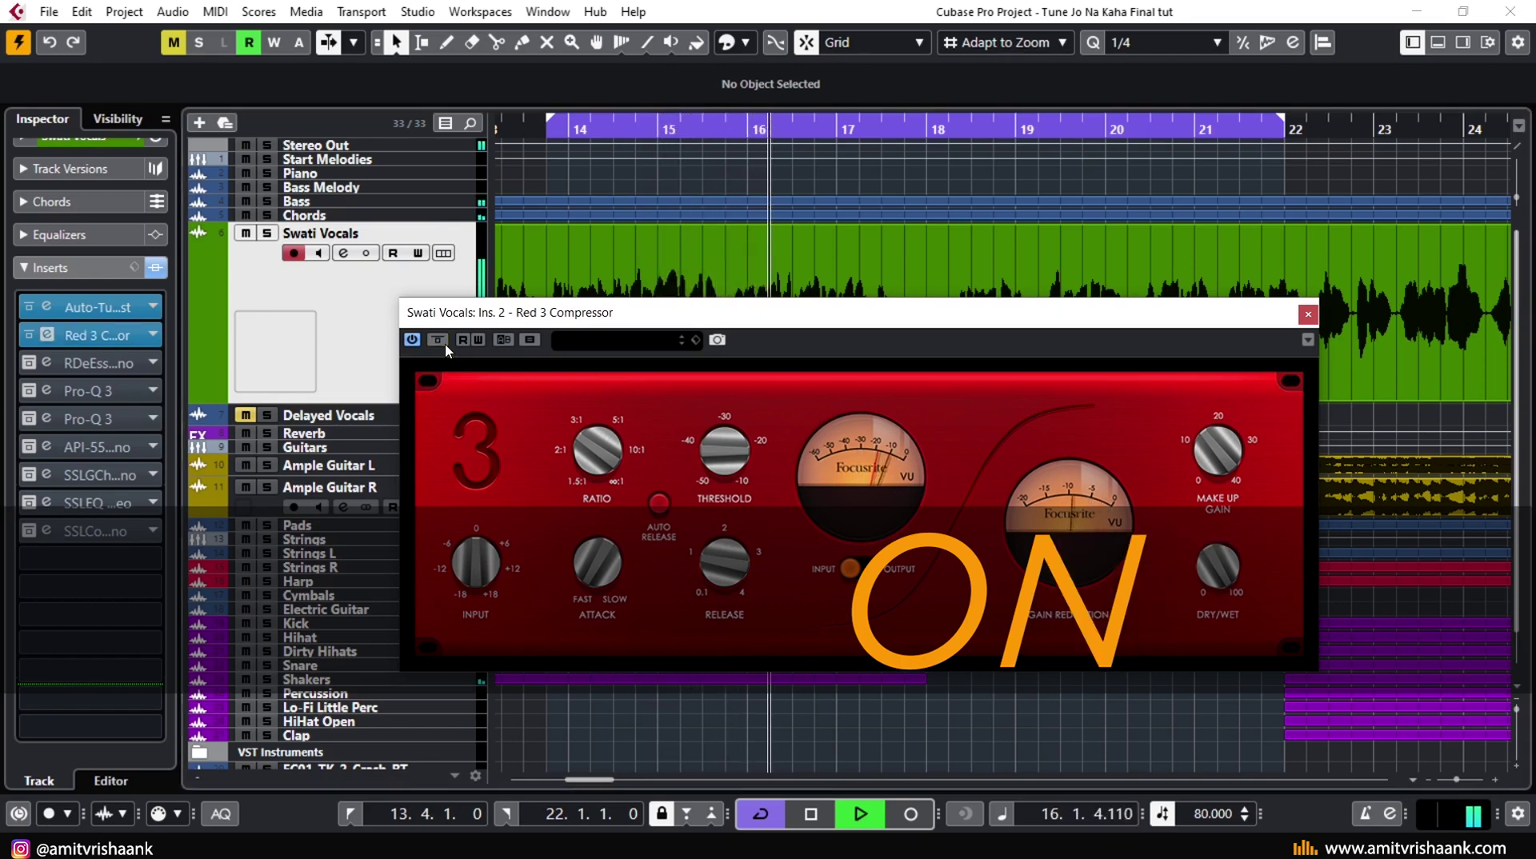
click(445, 343)
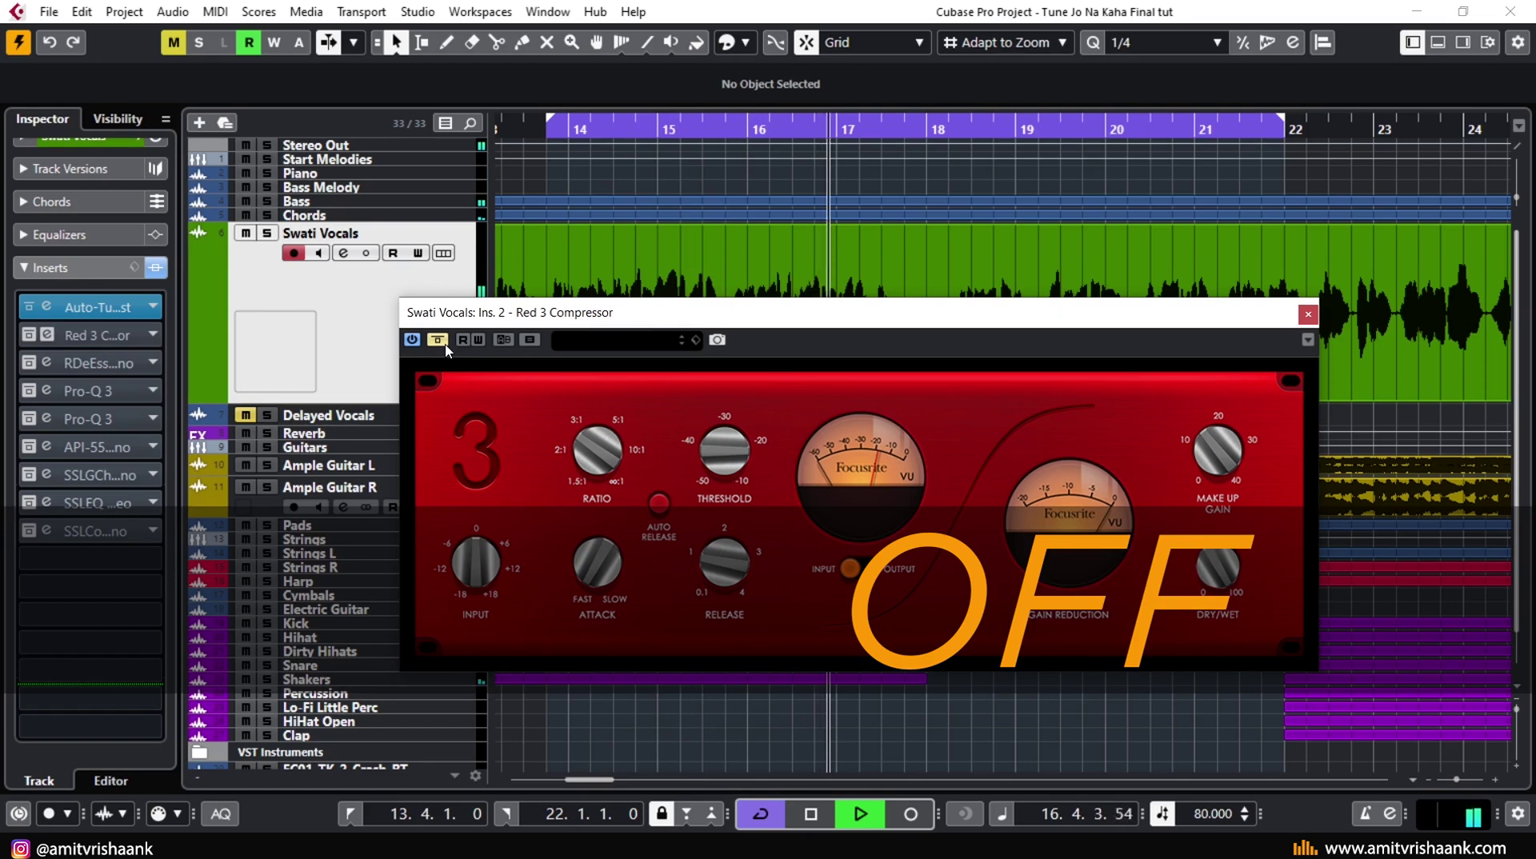
click(437, 341)
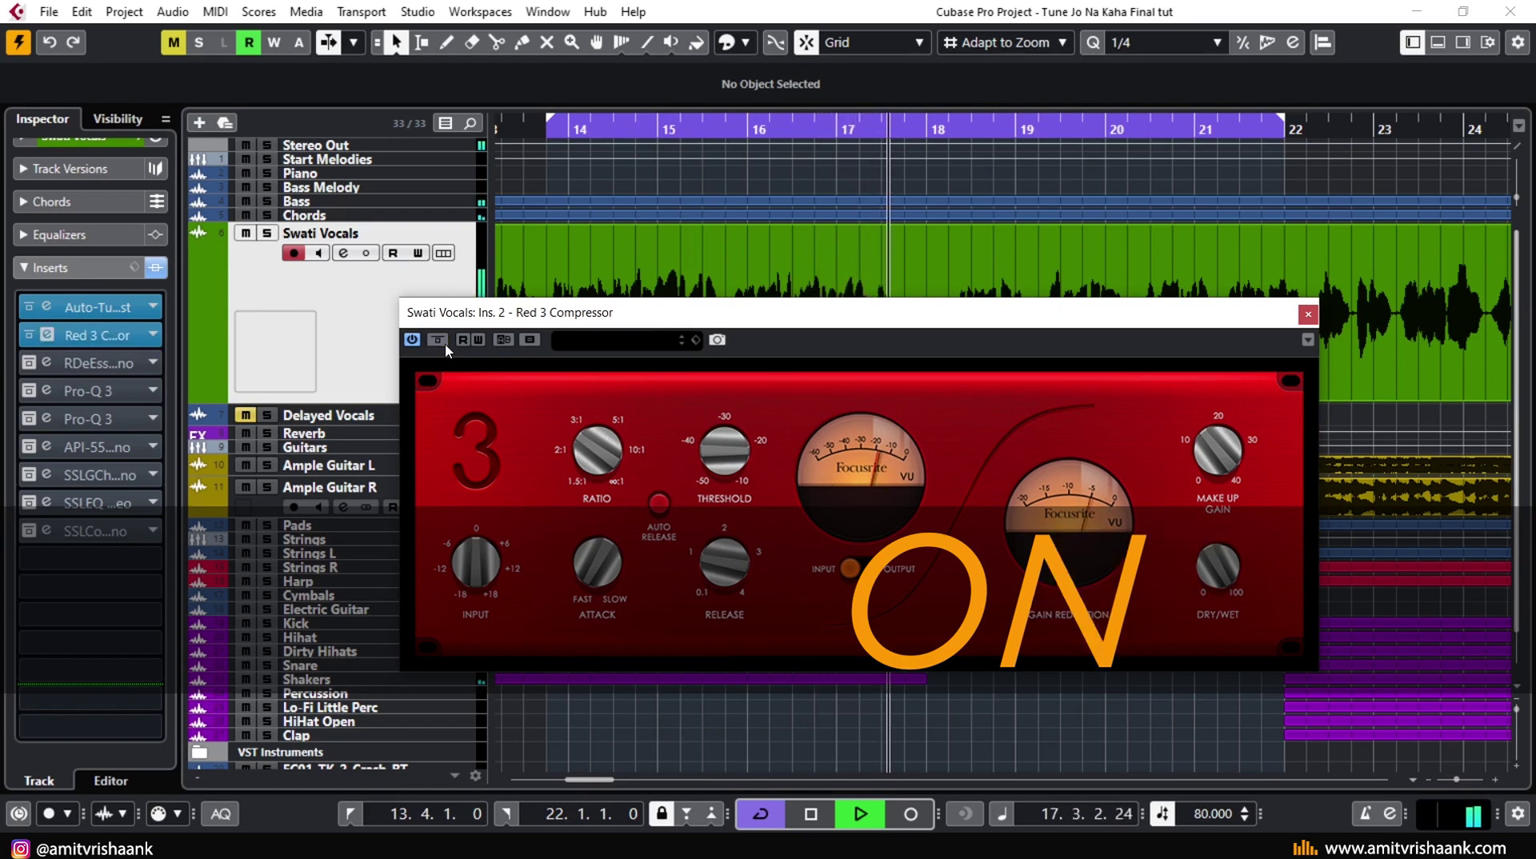
click(445, 343)
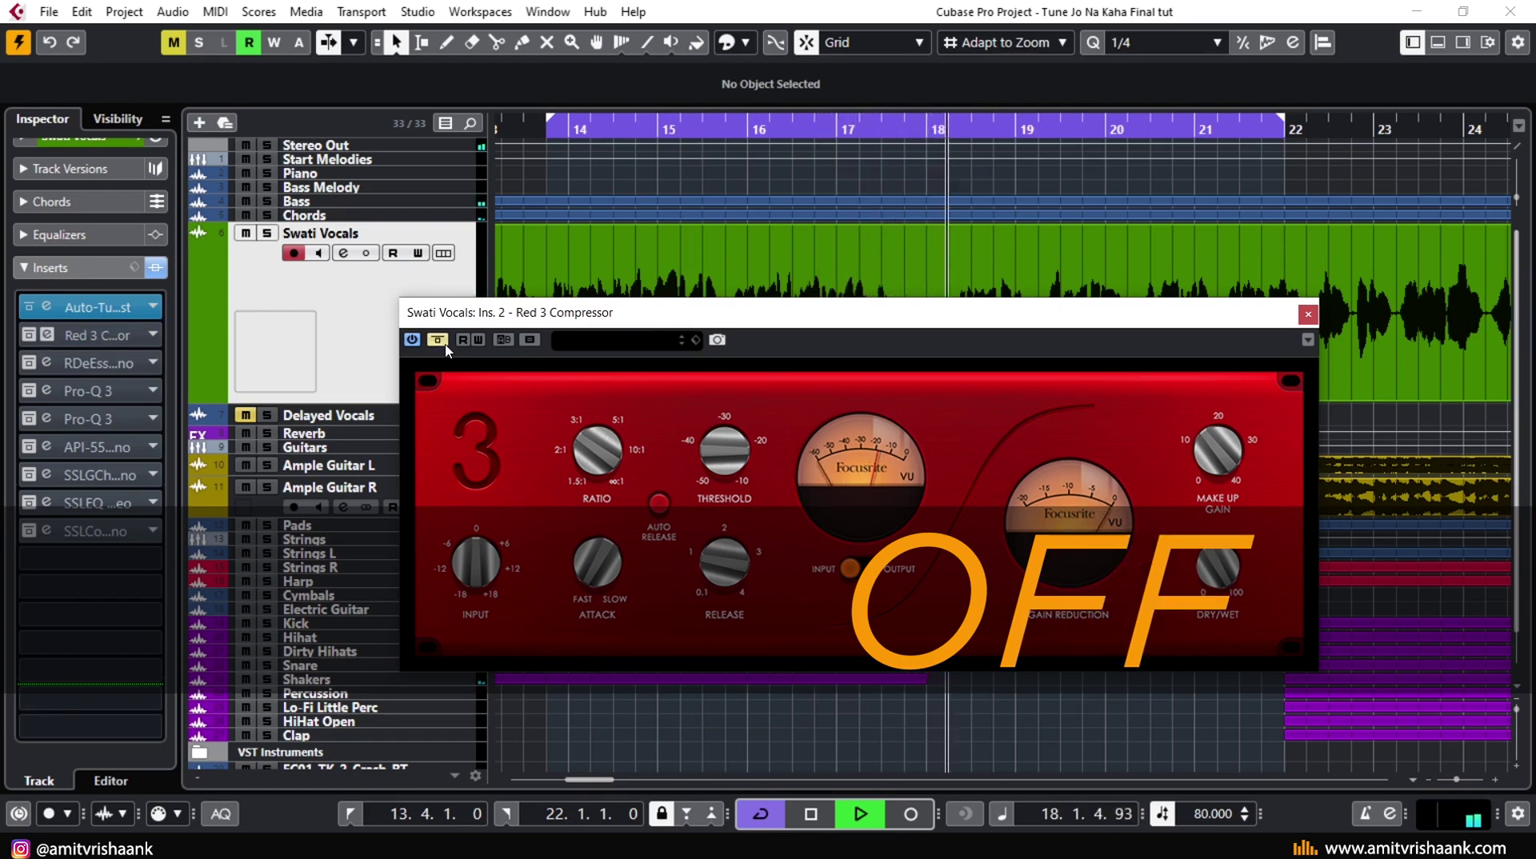
click(440, 343)
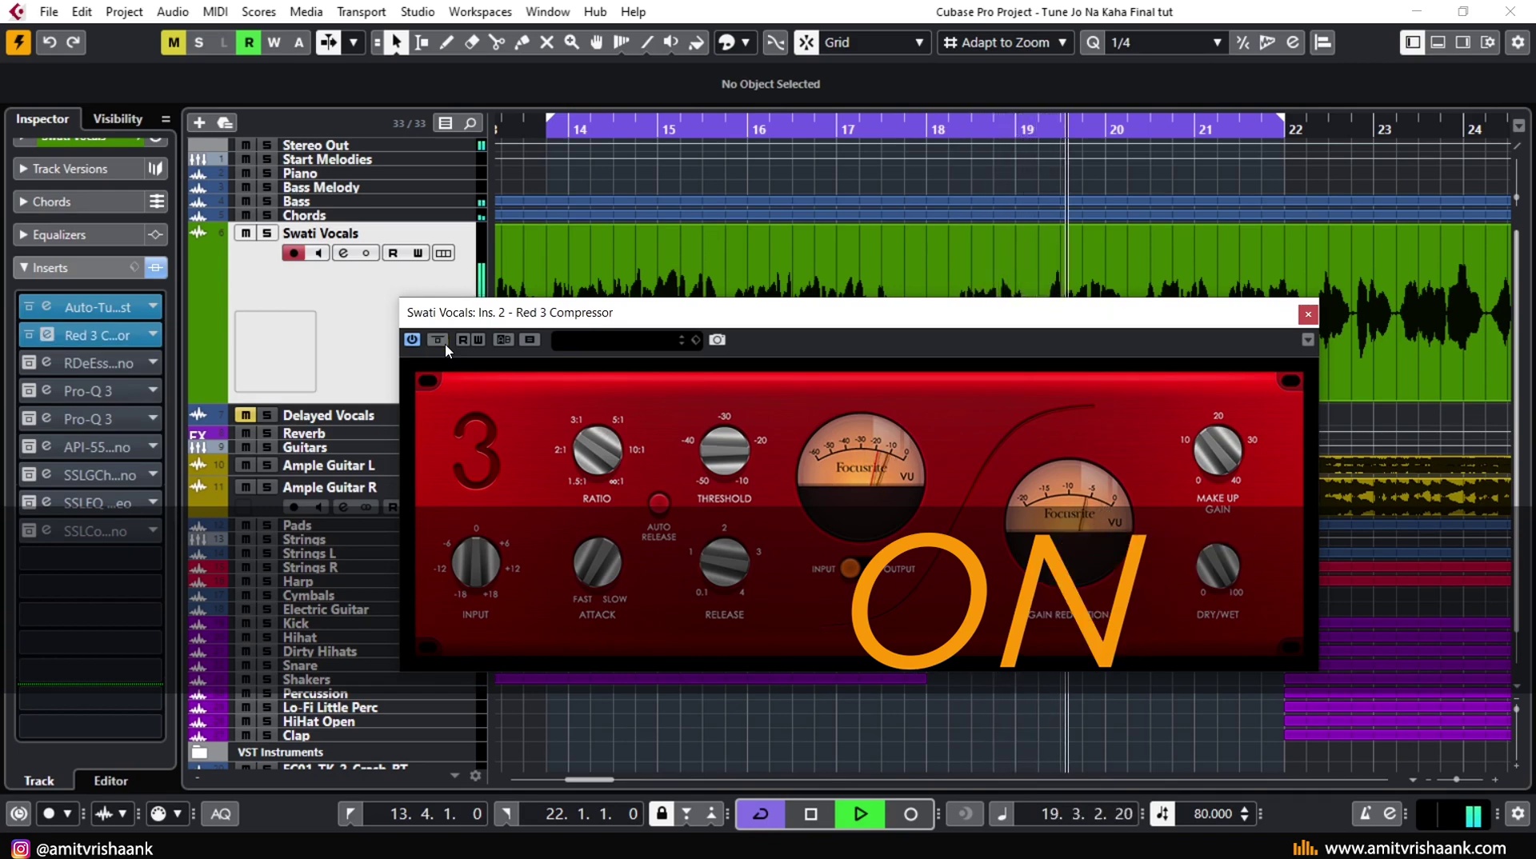
key(space)
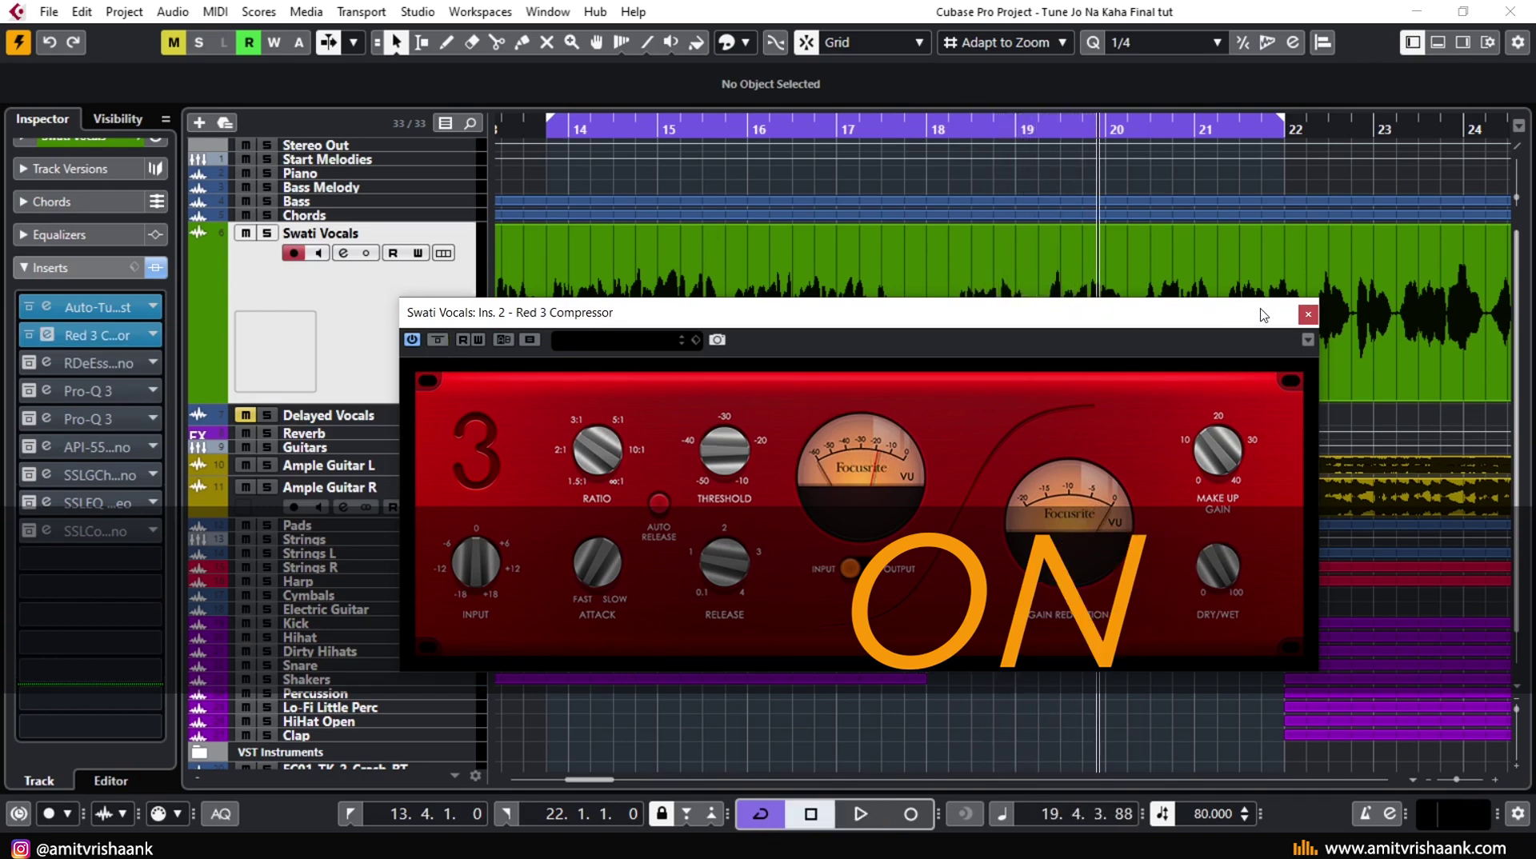
click(1308, 314)
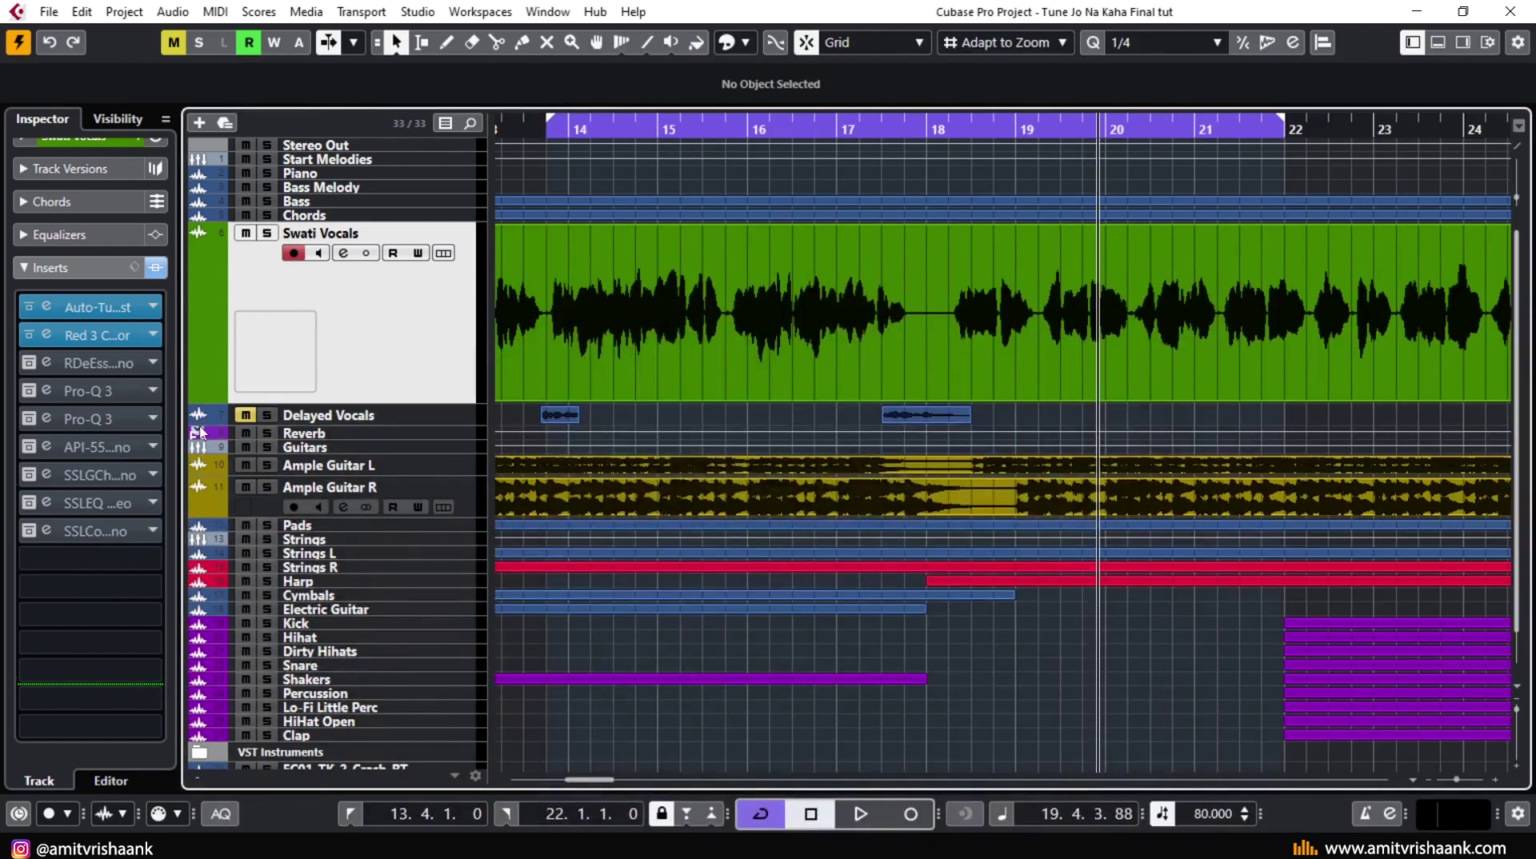
- Audition the compressed vocal in the mix from 13.4.1 to judge its sibilance
click(548, 128)
key(space)
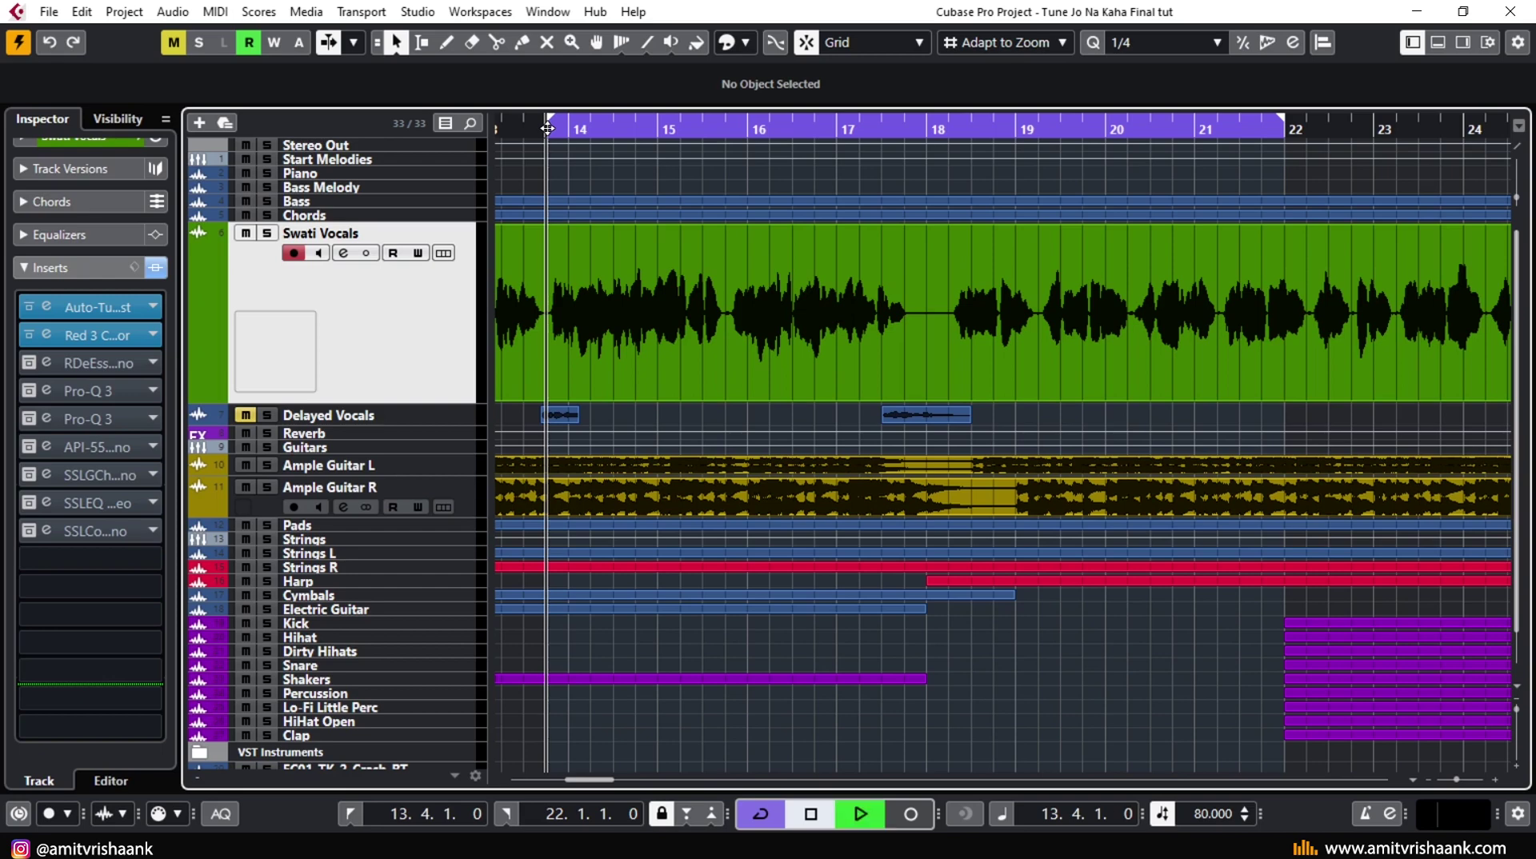
click(596, 130)
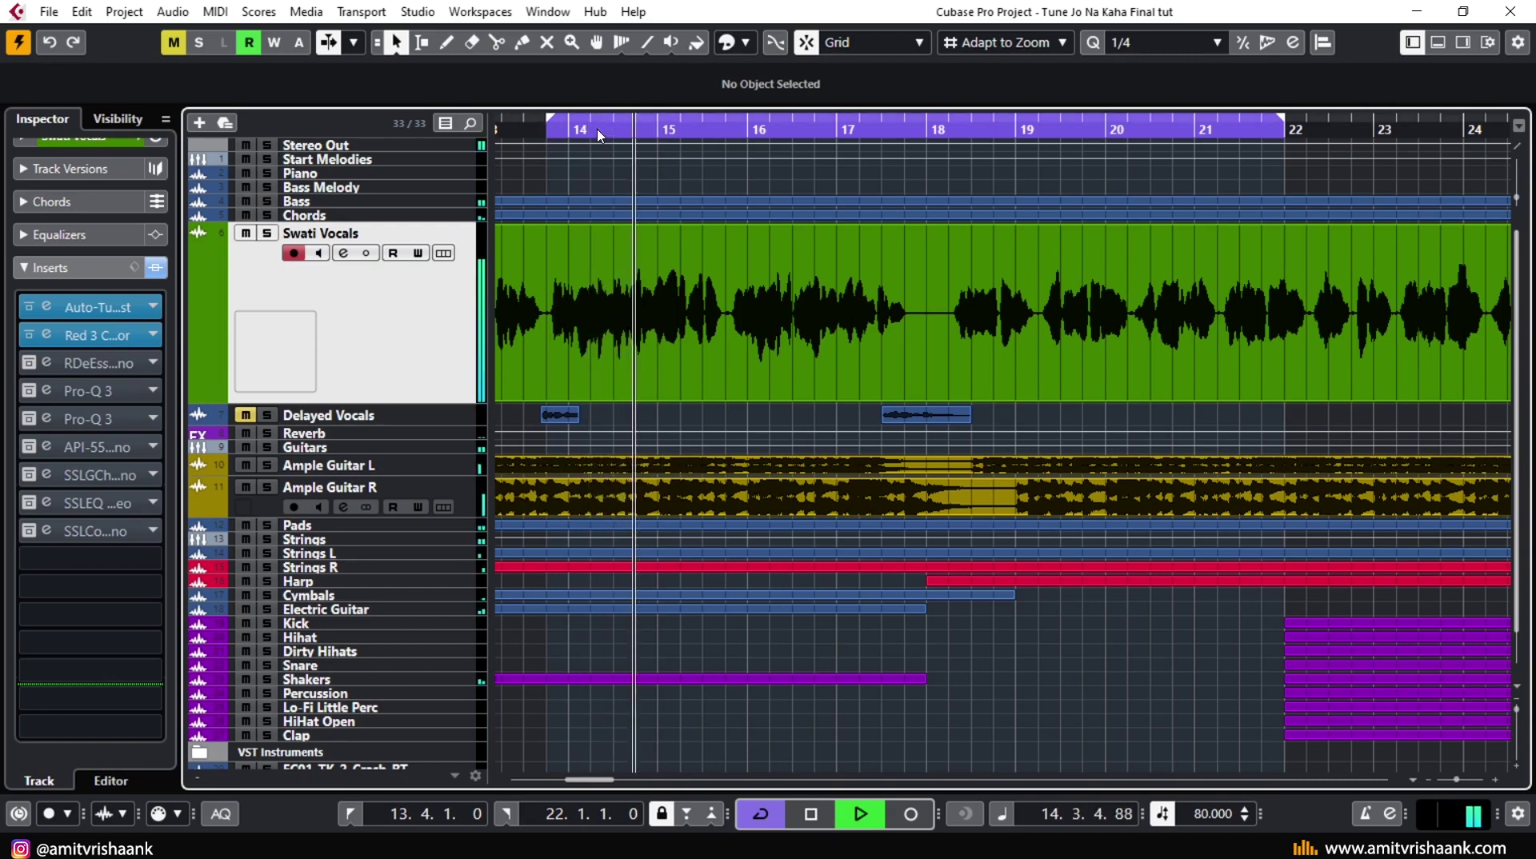
key(space)
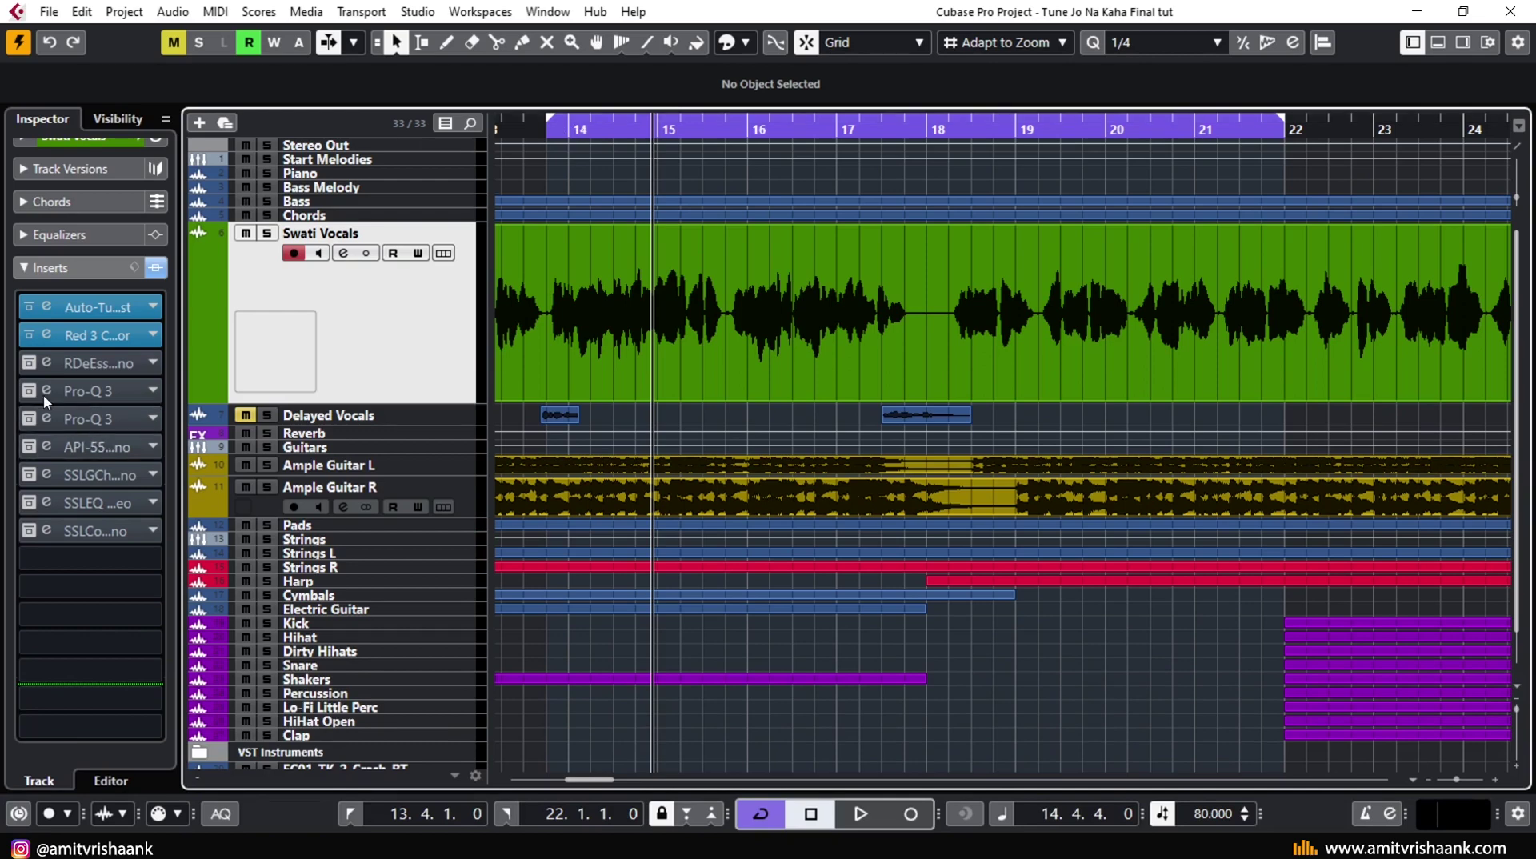
- Open the RDeEsser Mono insert on the main vocal, enable it and audition the phrase from 14.1.1
click(91, 362)
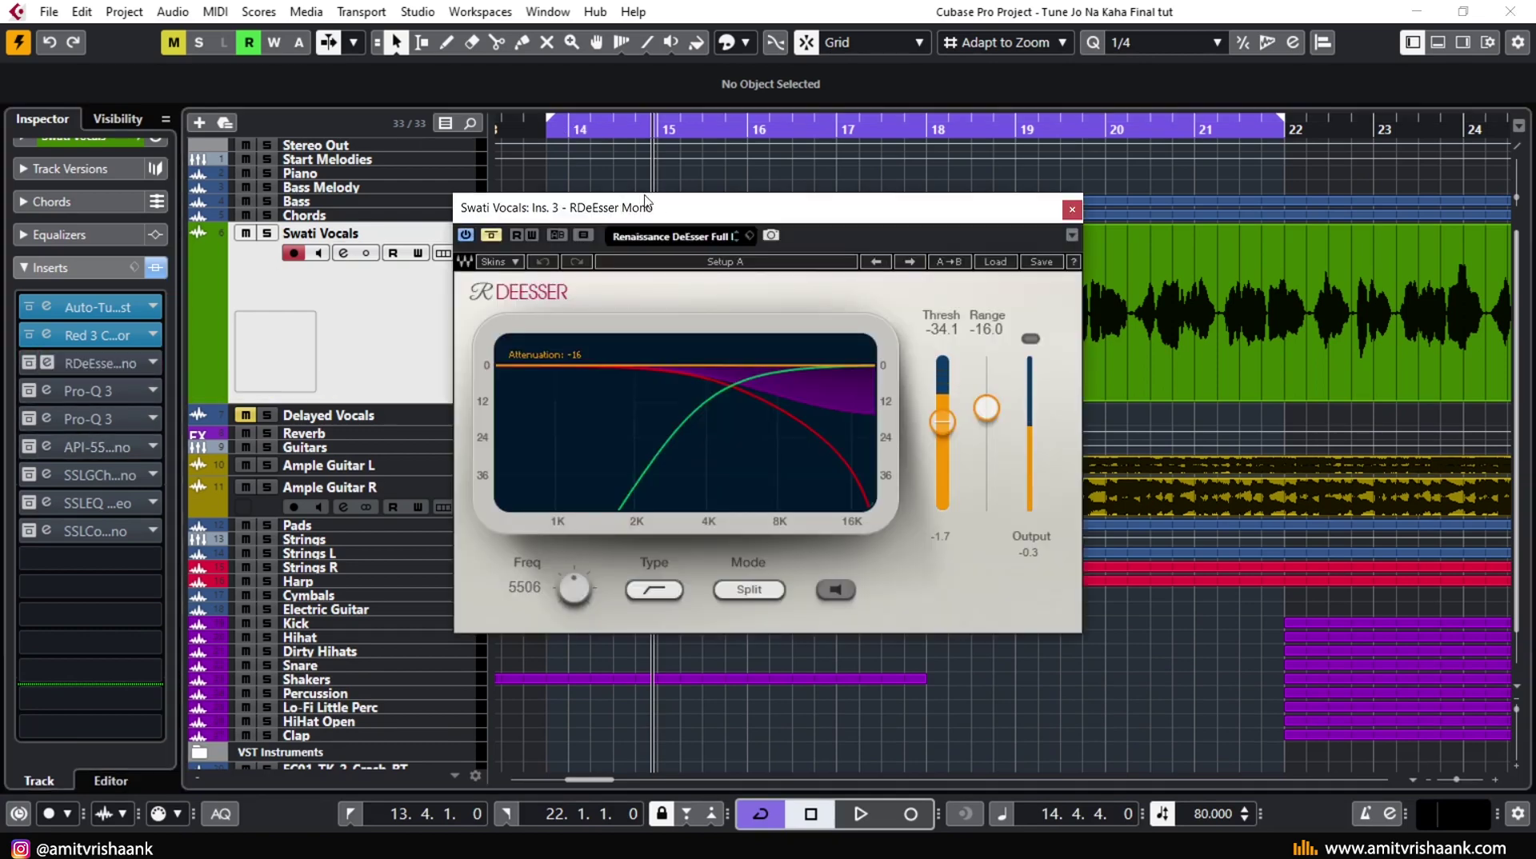
drag(645, 205, 691, 340)
key(space)
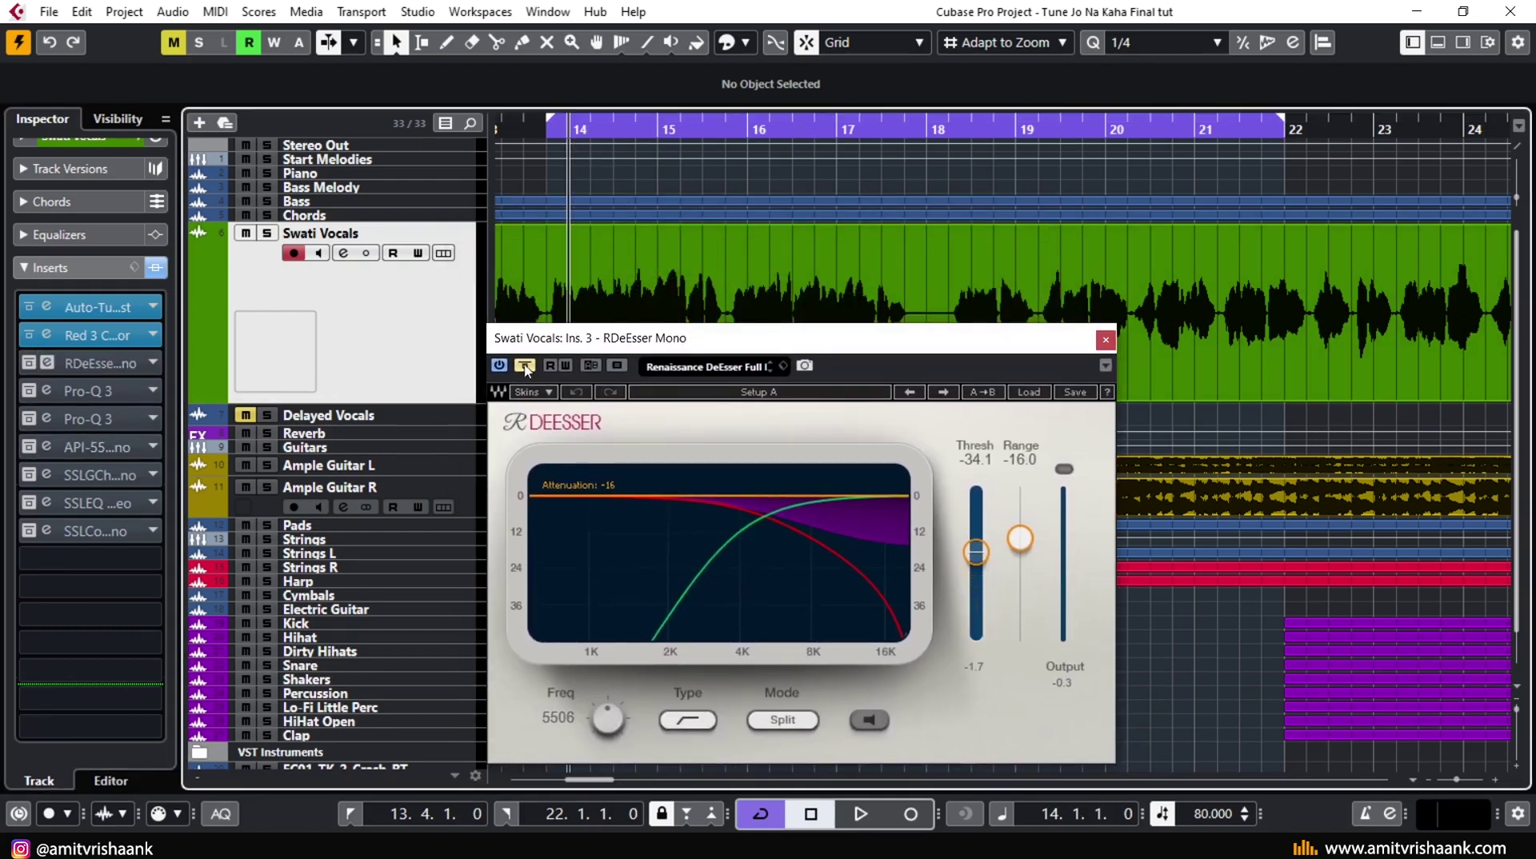
key(space)
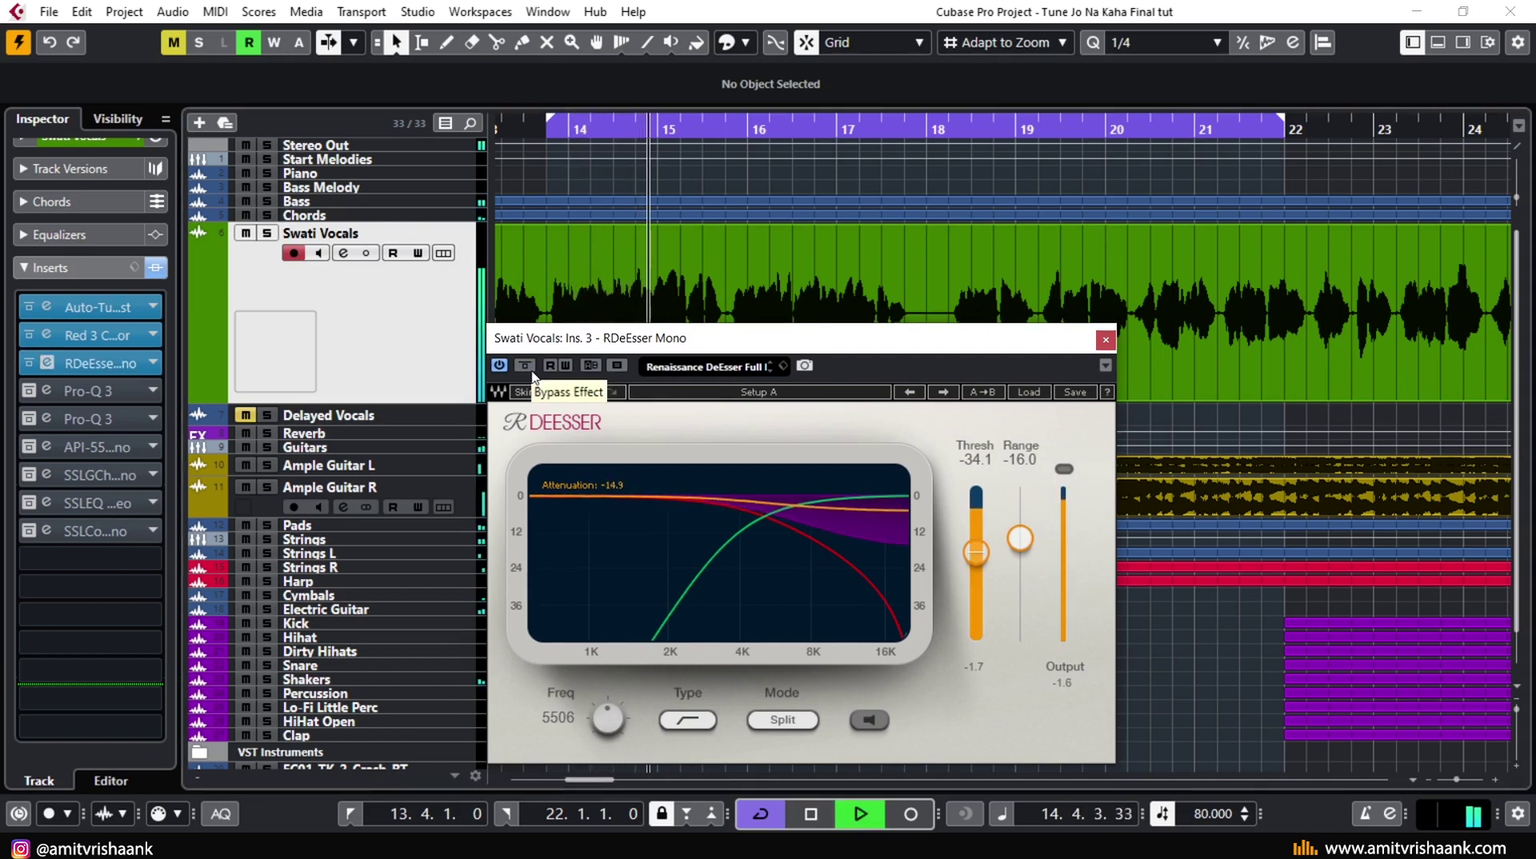
key(space)
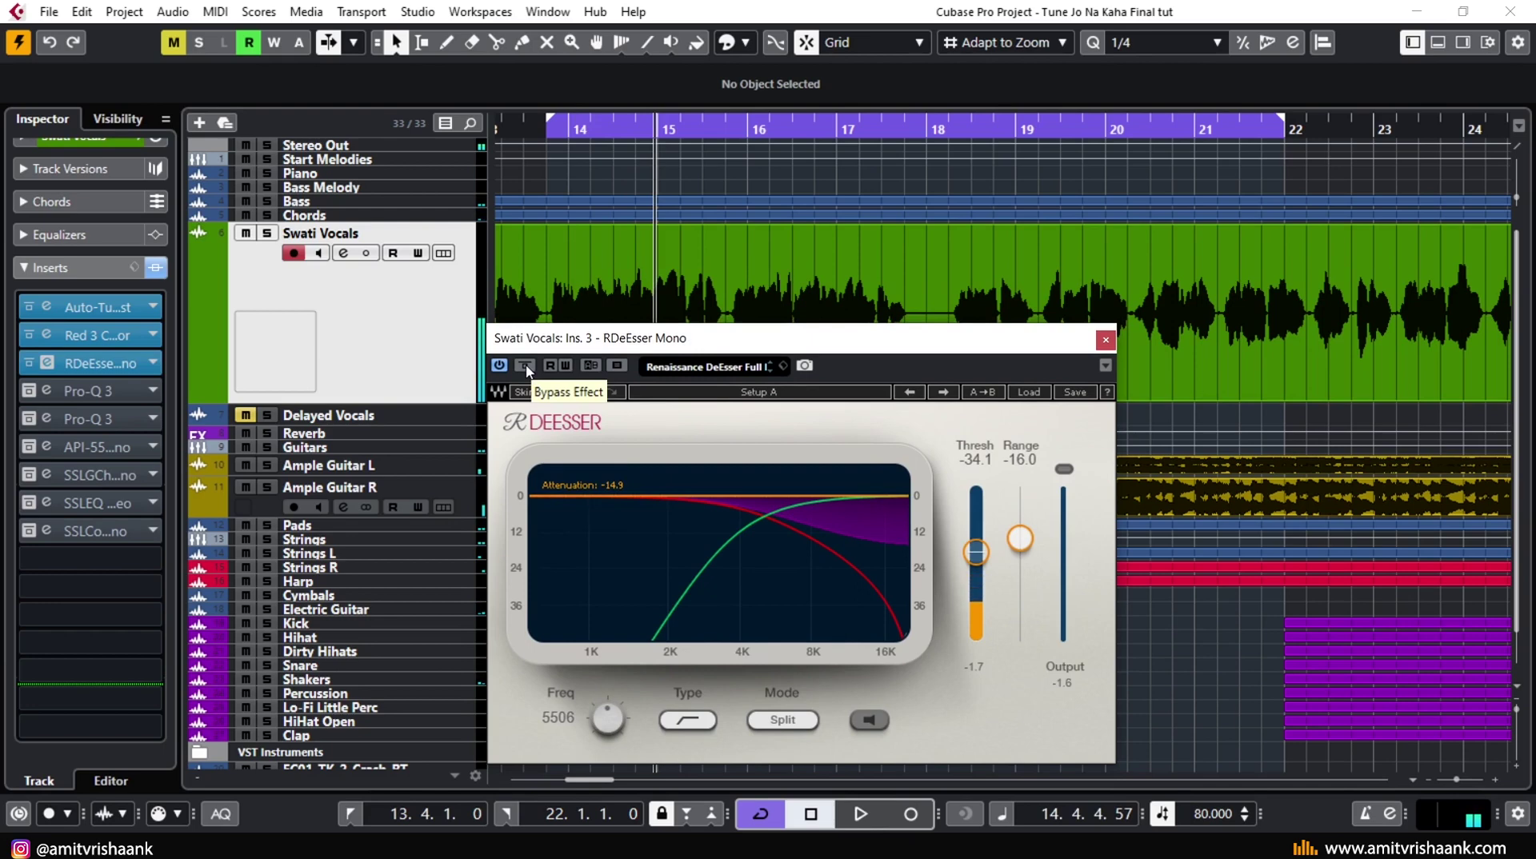
- Compare the opening vocal phrase with the RDeEsser bypassed and enabled, leaving the de-esser active
click(525, 366)
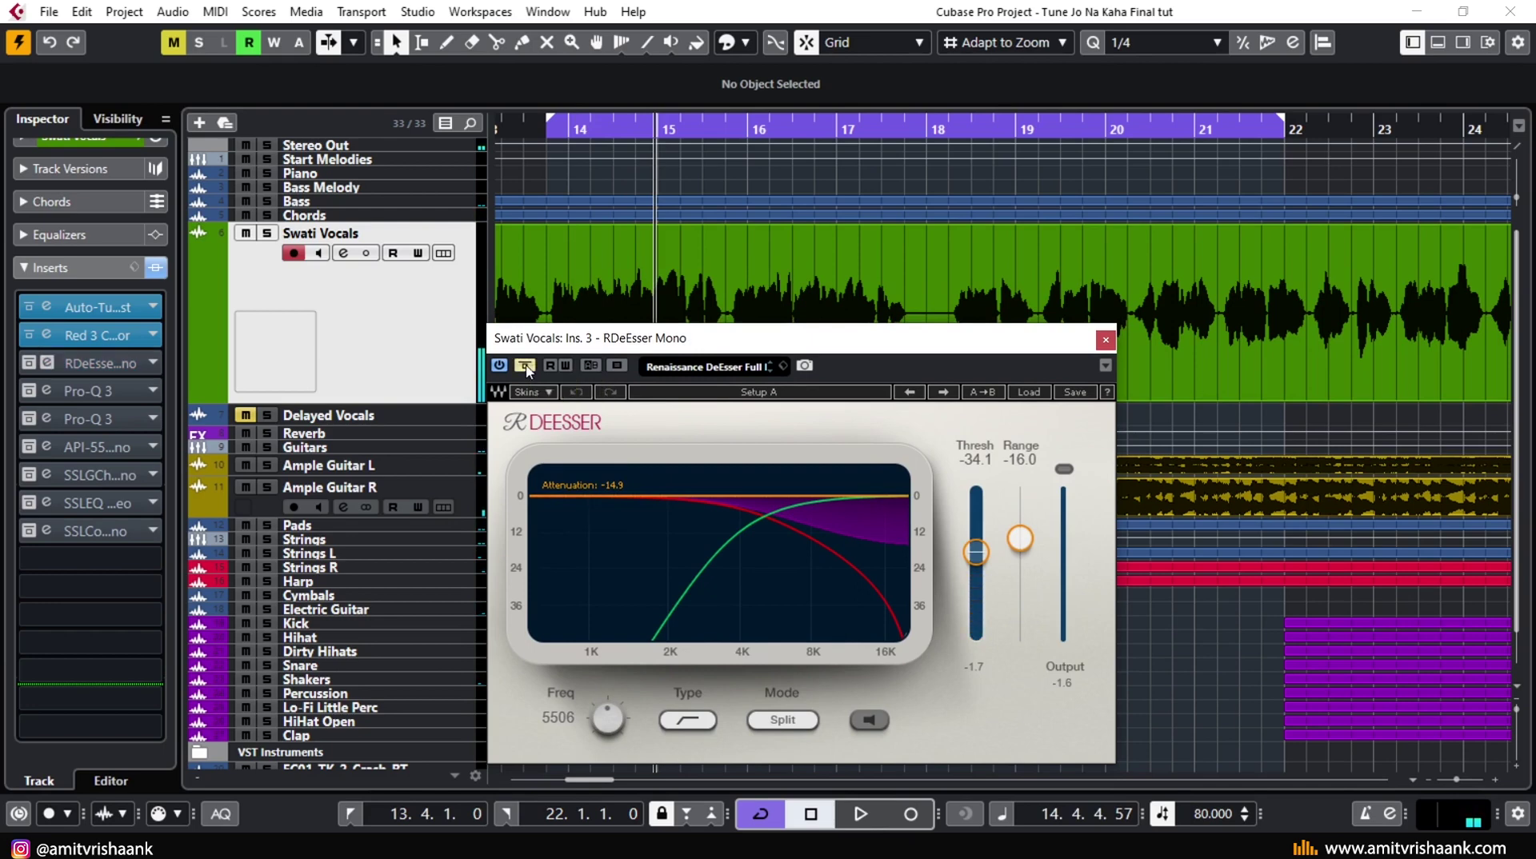
click(600, 126)
key(space)
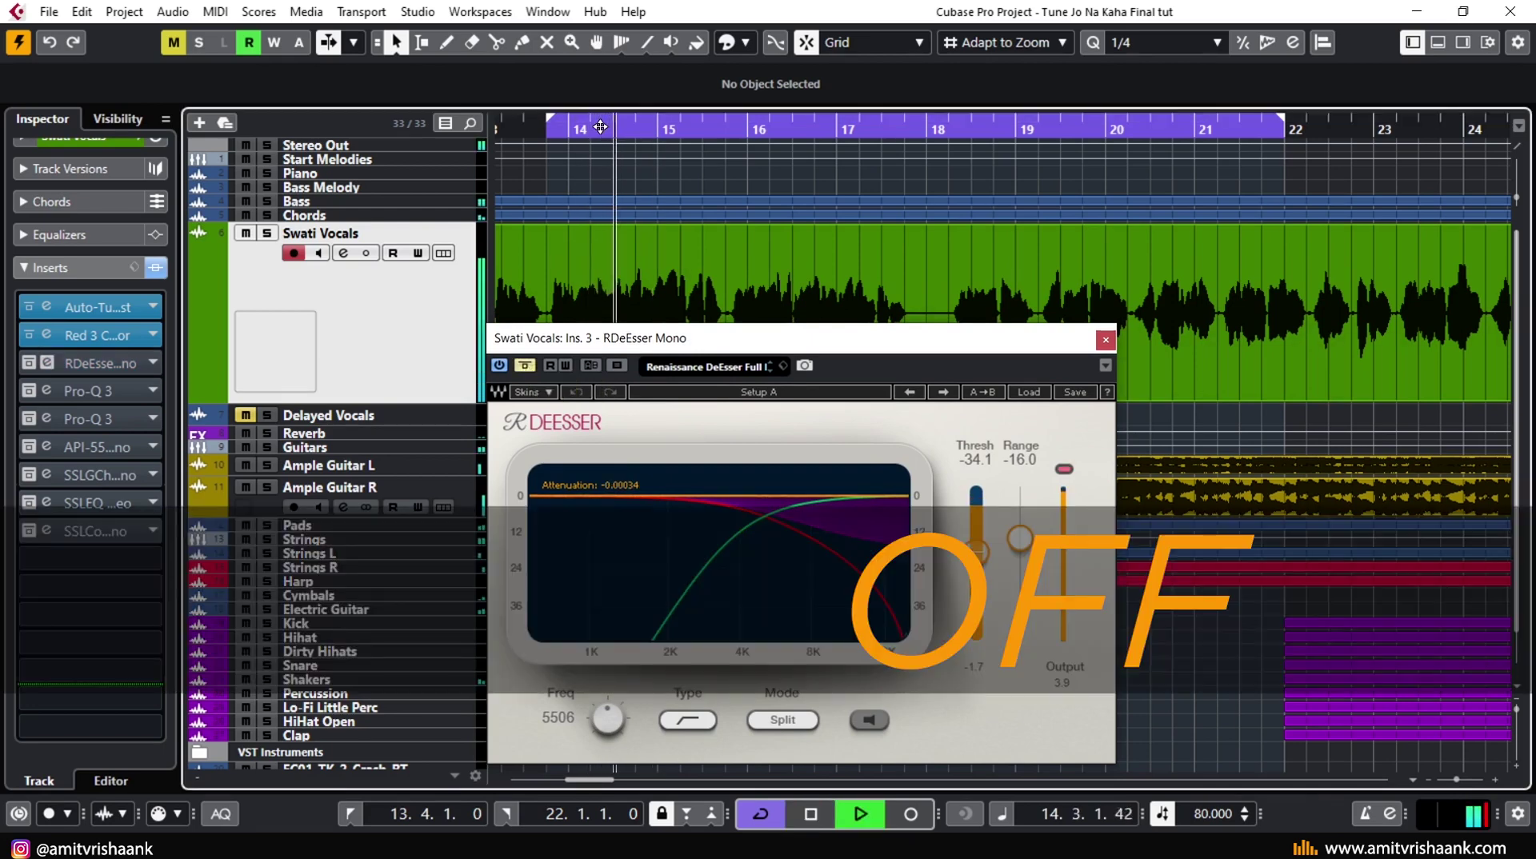
key(space)
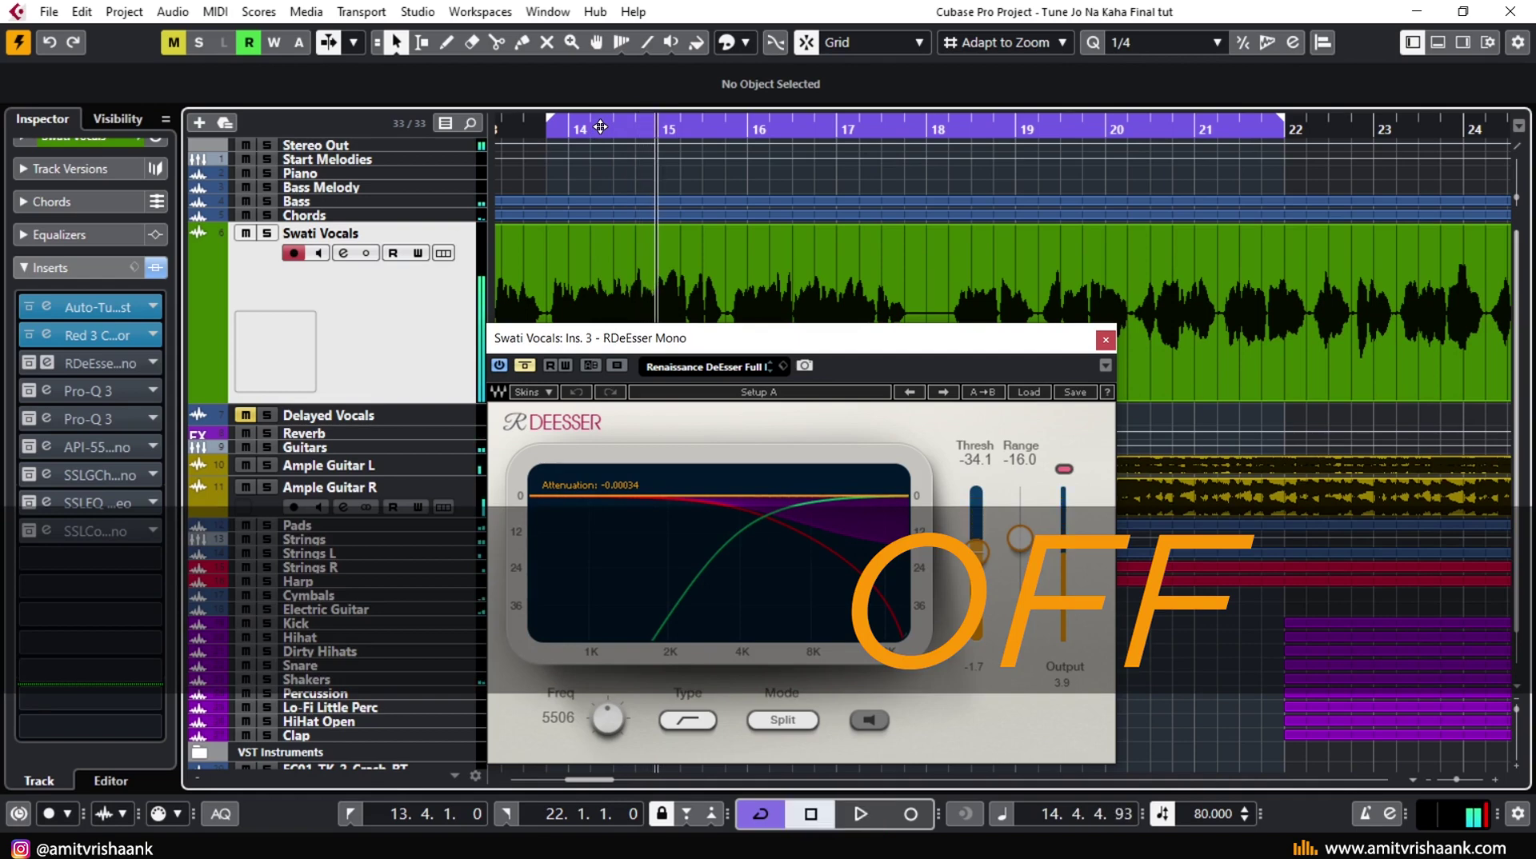
key(space)
click(520, 366)
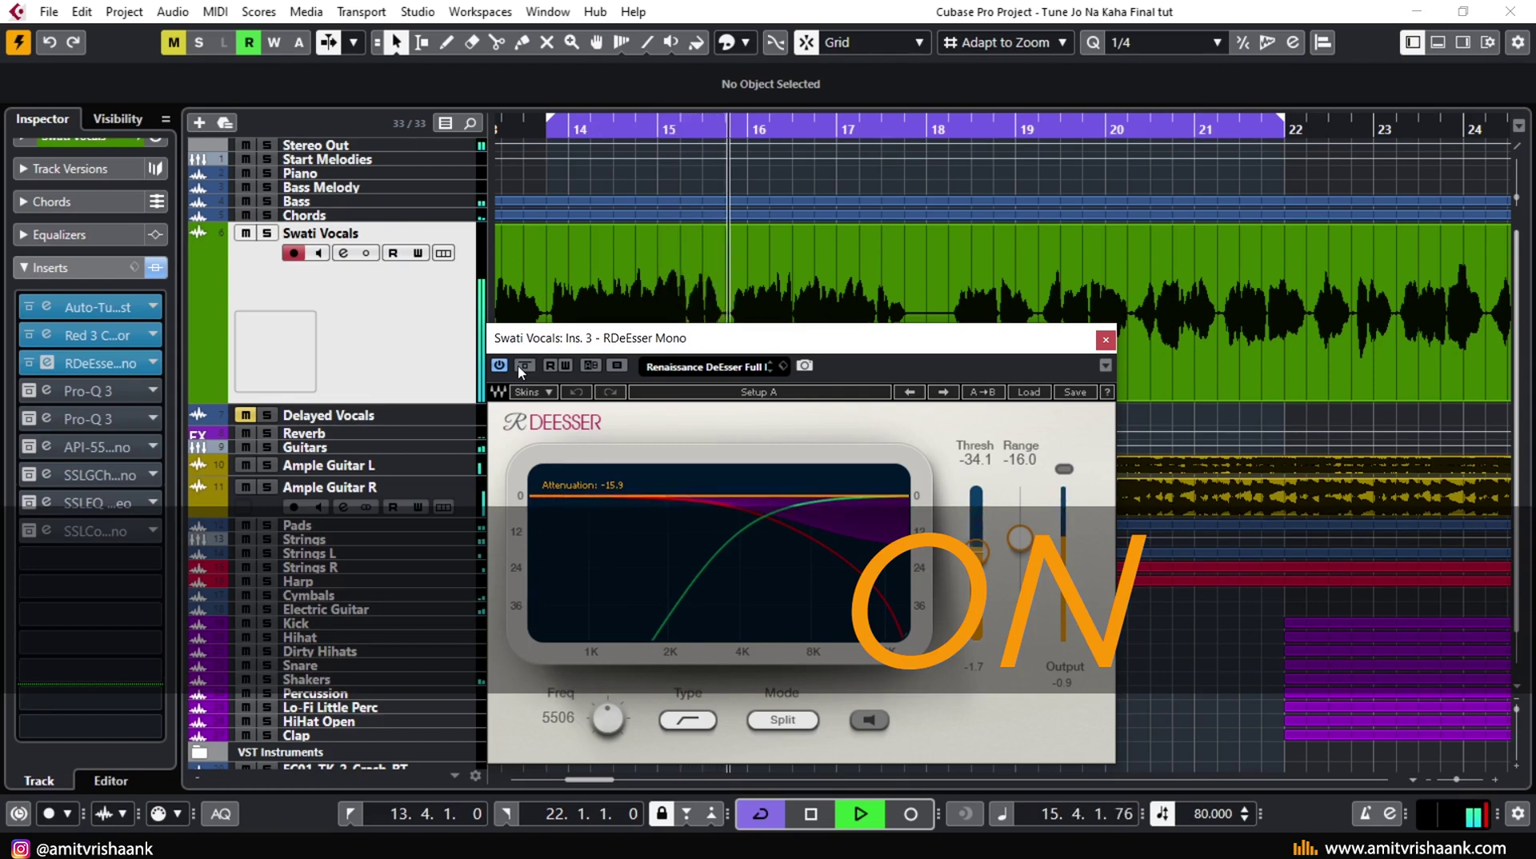
key(space)
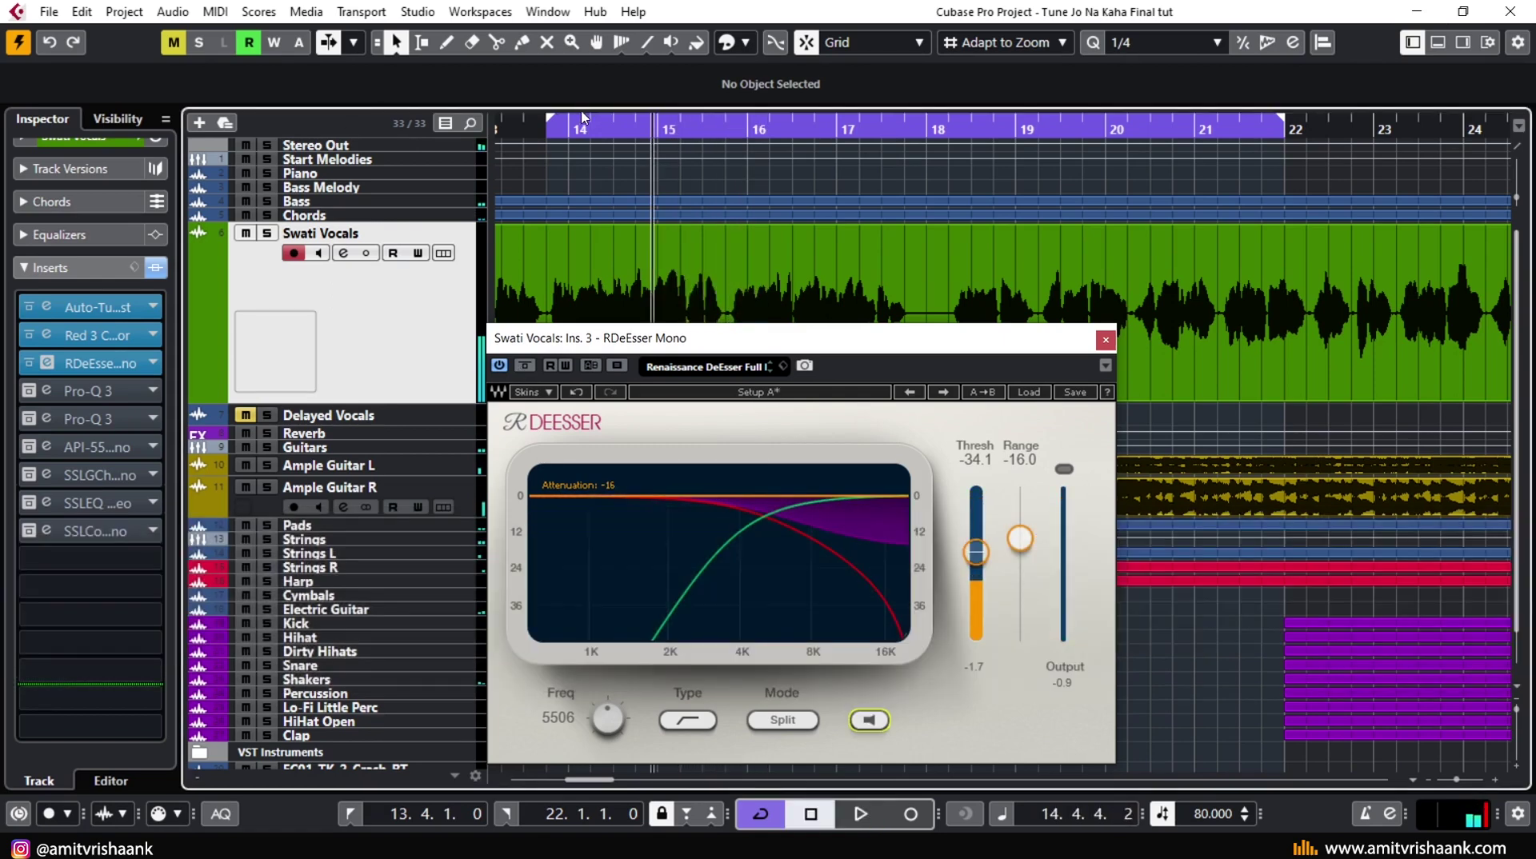
- Solo the main vocal to audition the RDeEsser's monitored sibilance from 13.4.1, switching solo off and closing the plug-in window when done
click(548, 126)
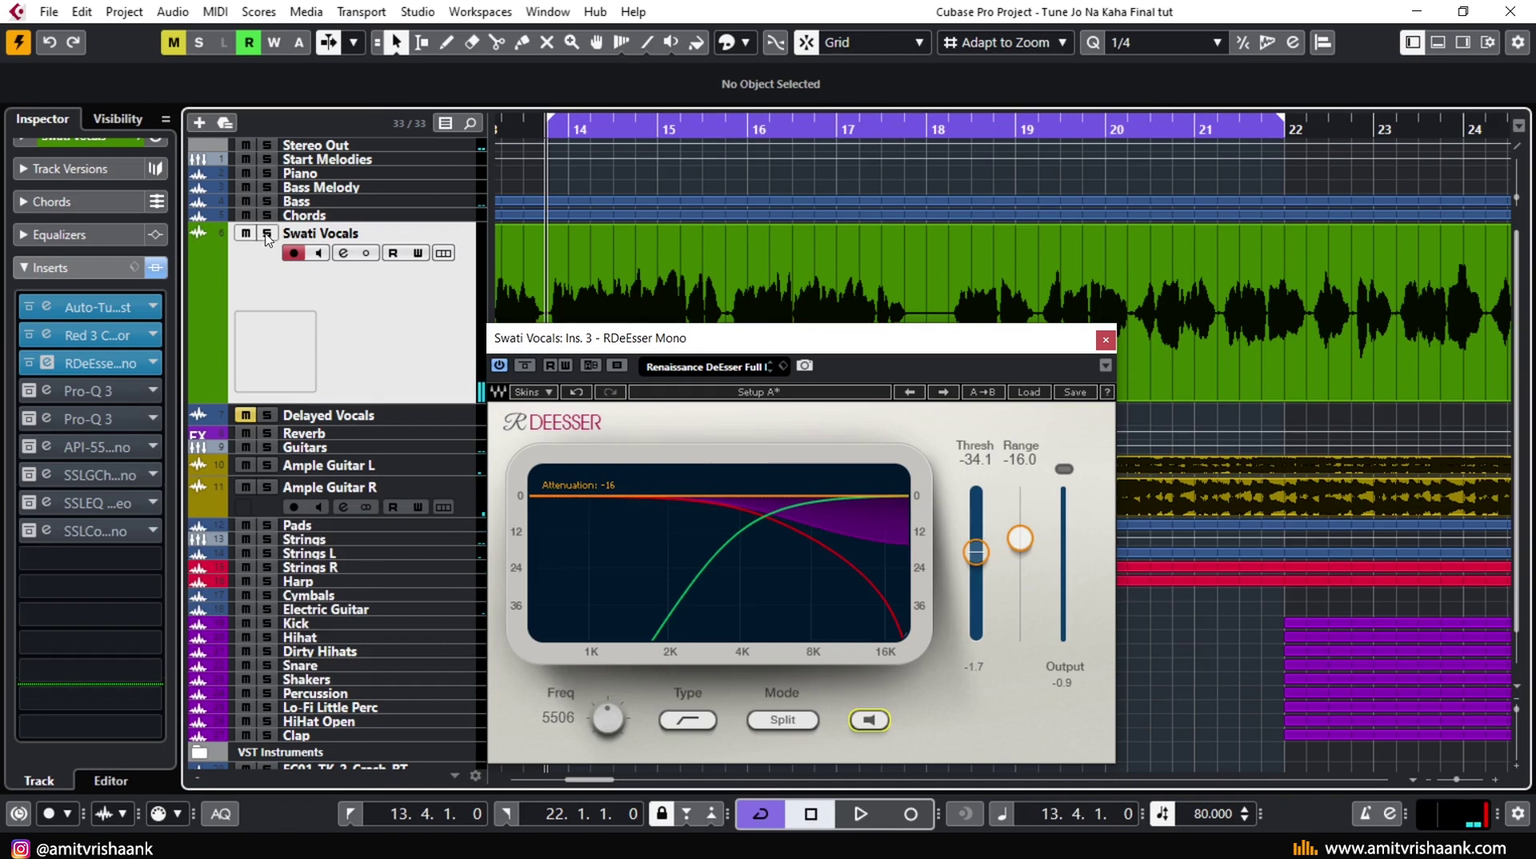
click(266, 234)
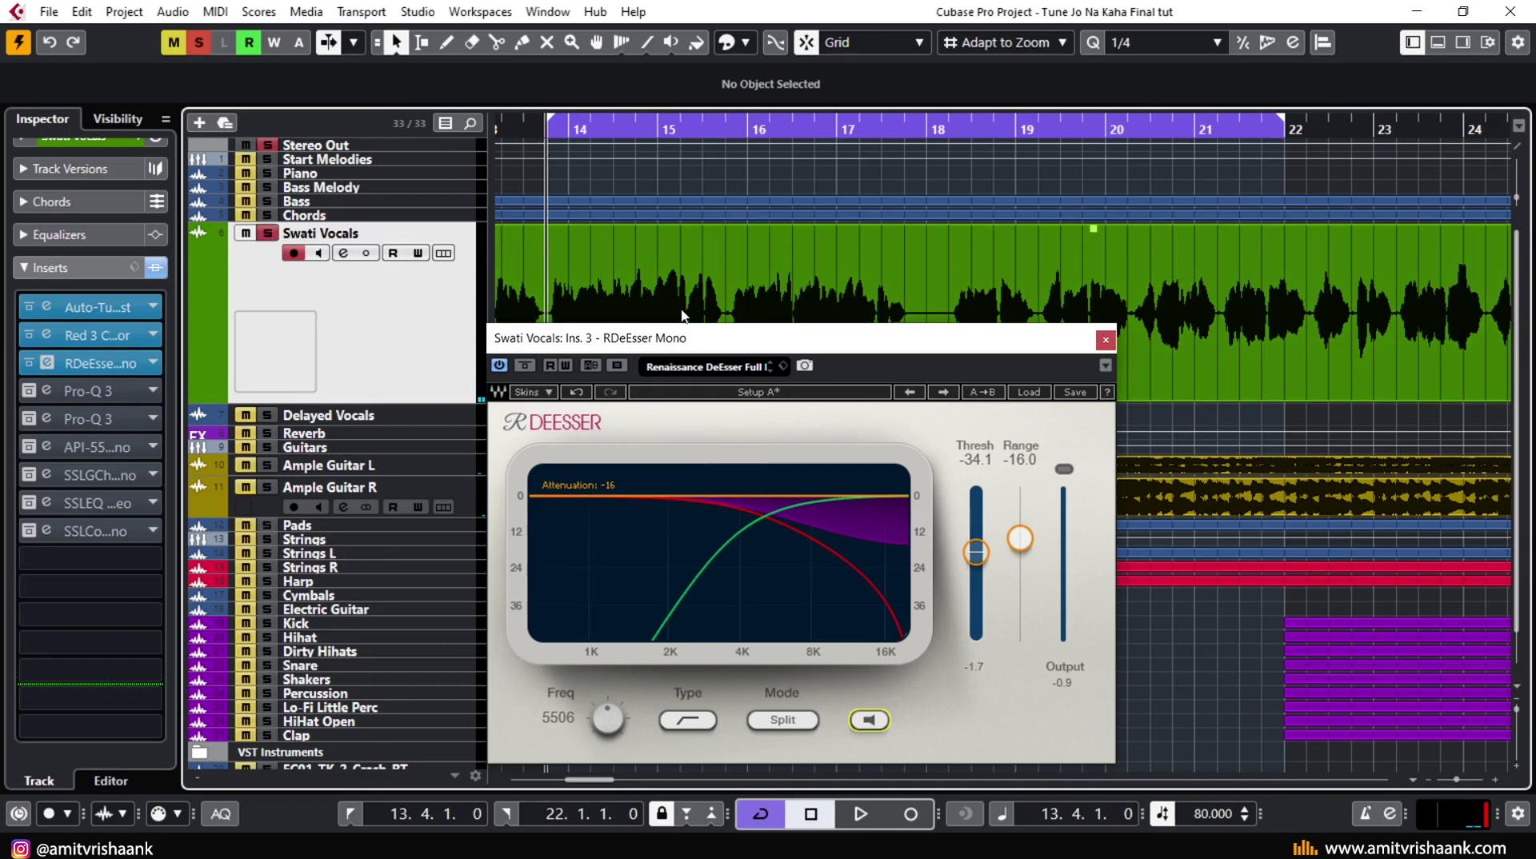
key(space)
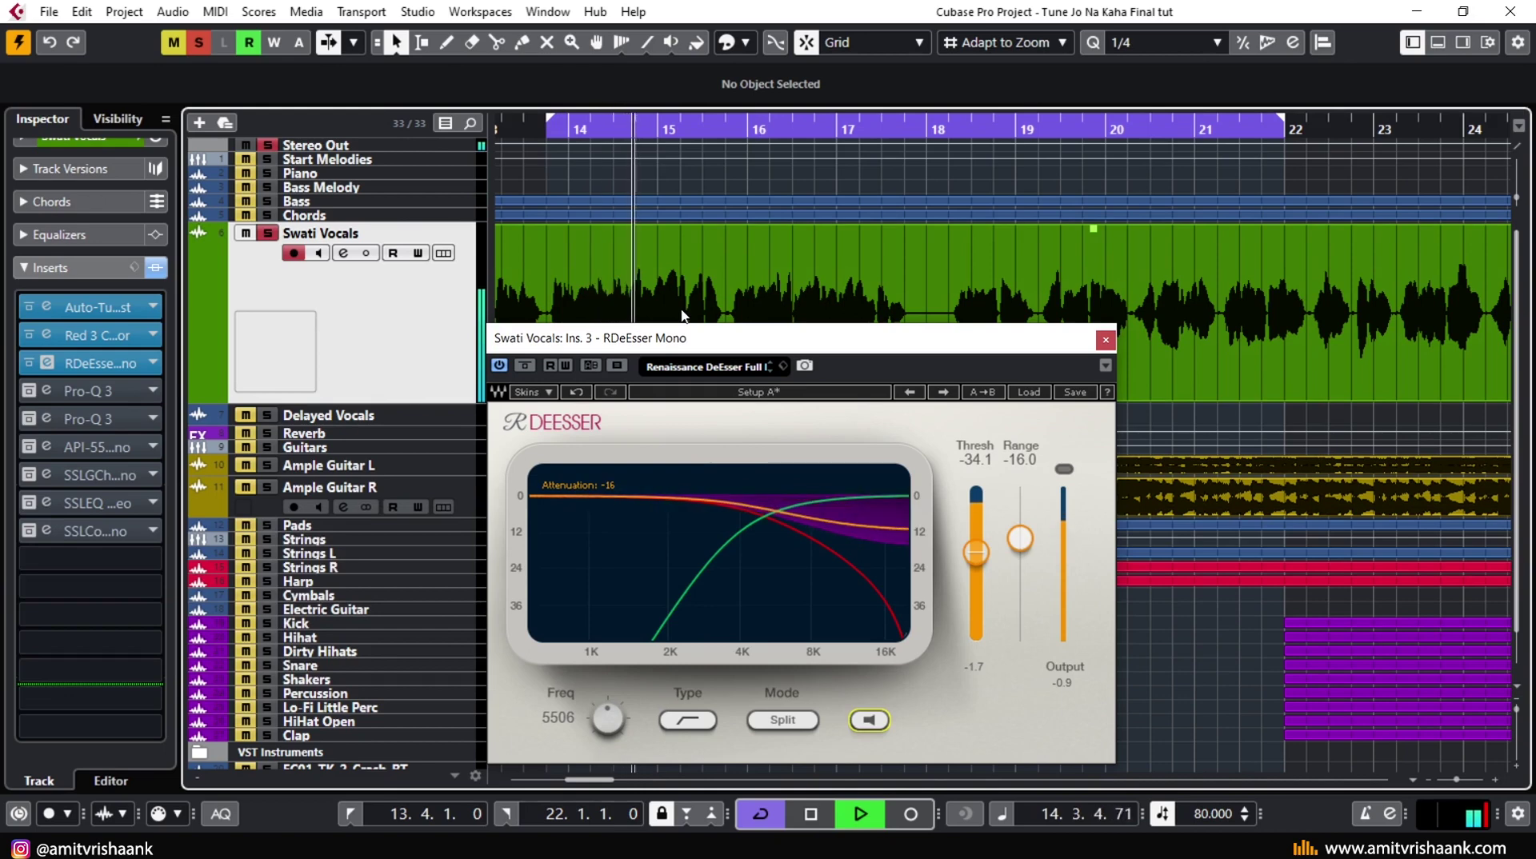
key(space)
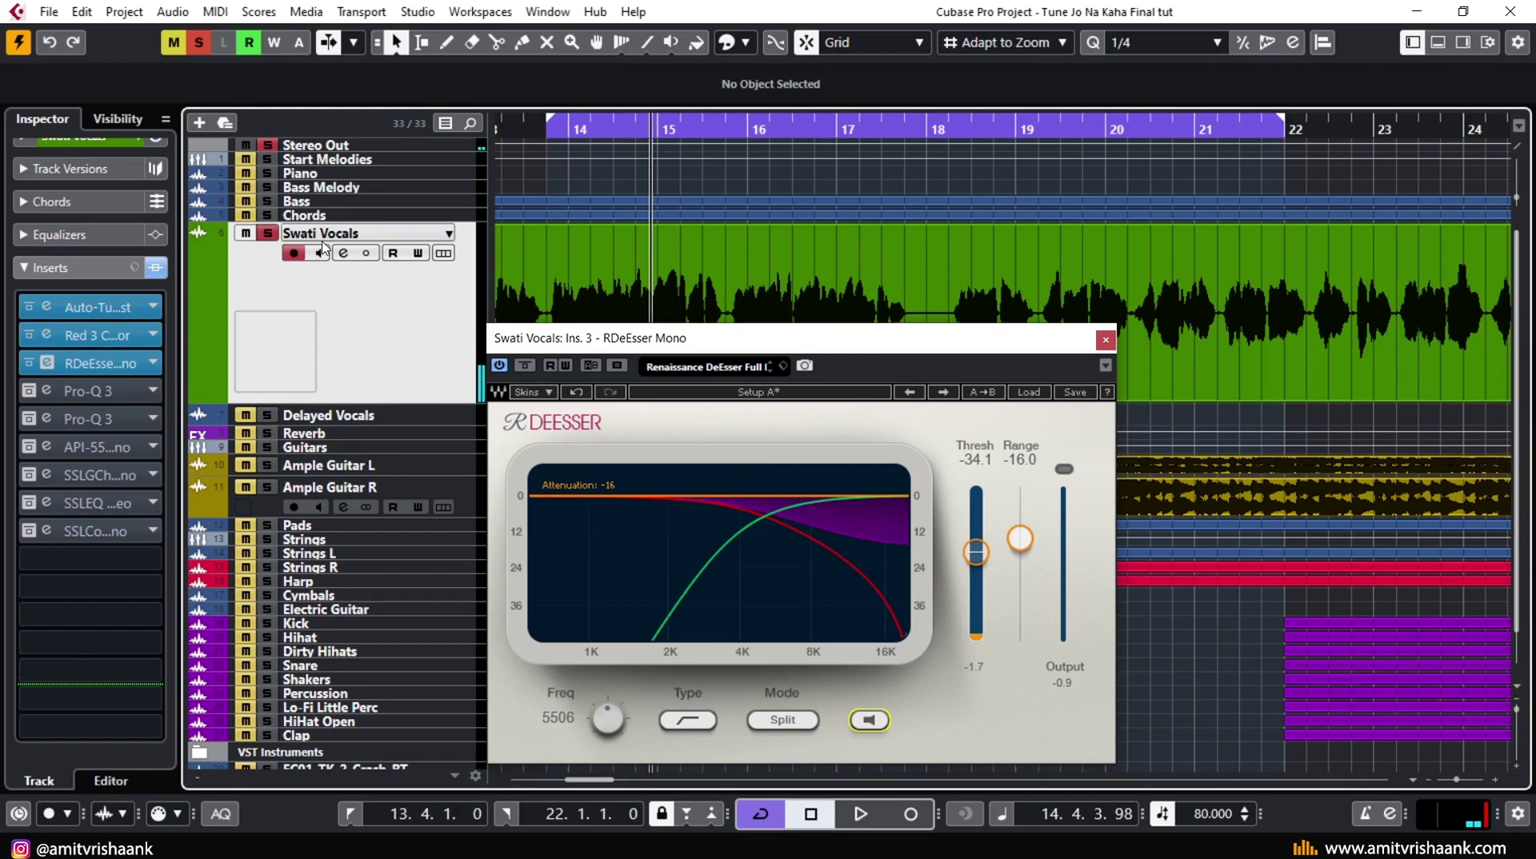
key(s)
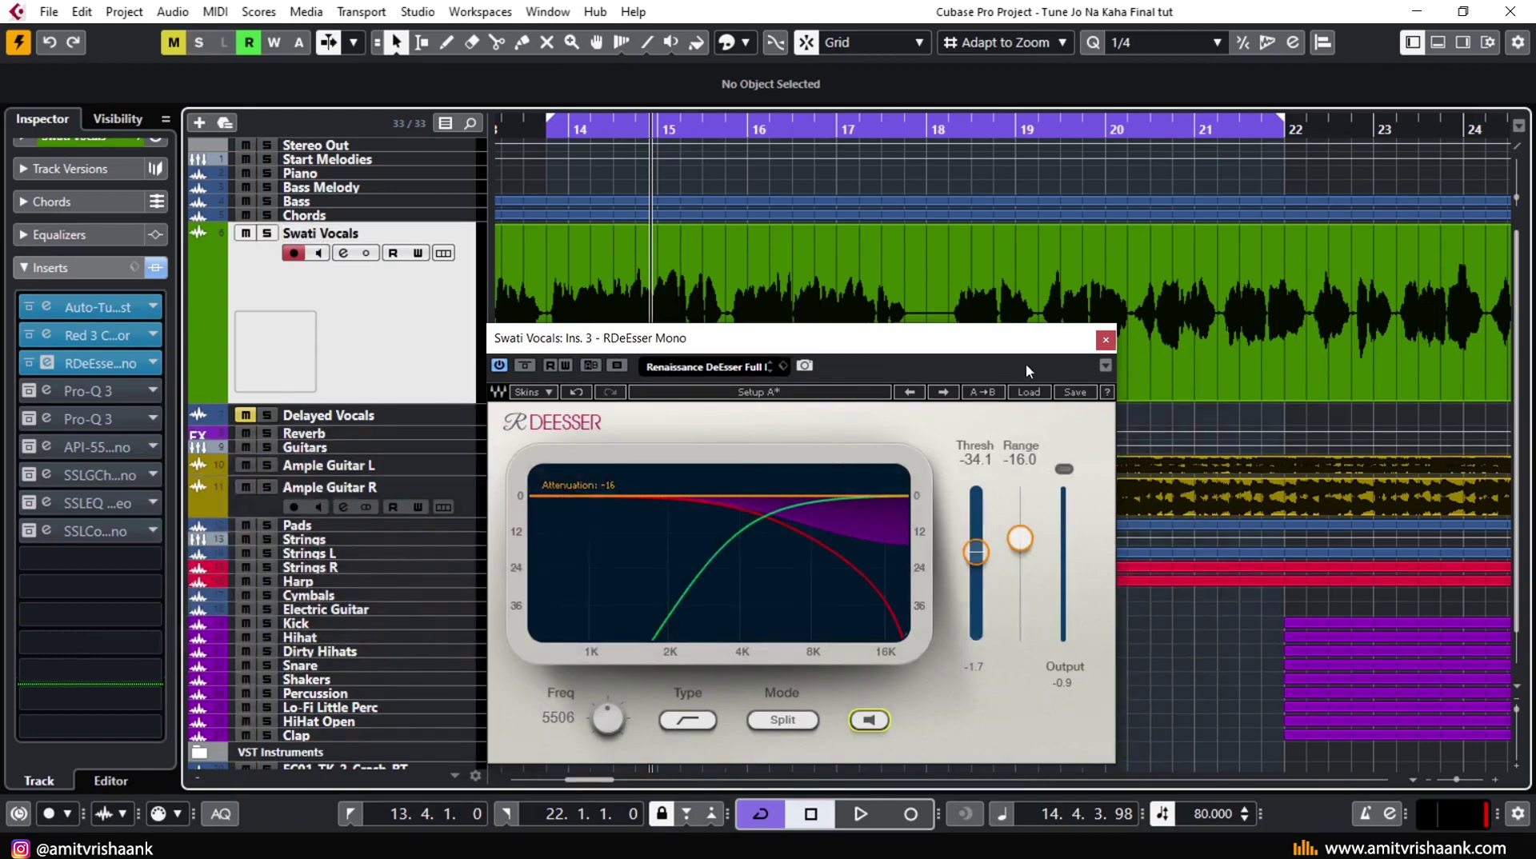
click(1106, 340)
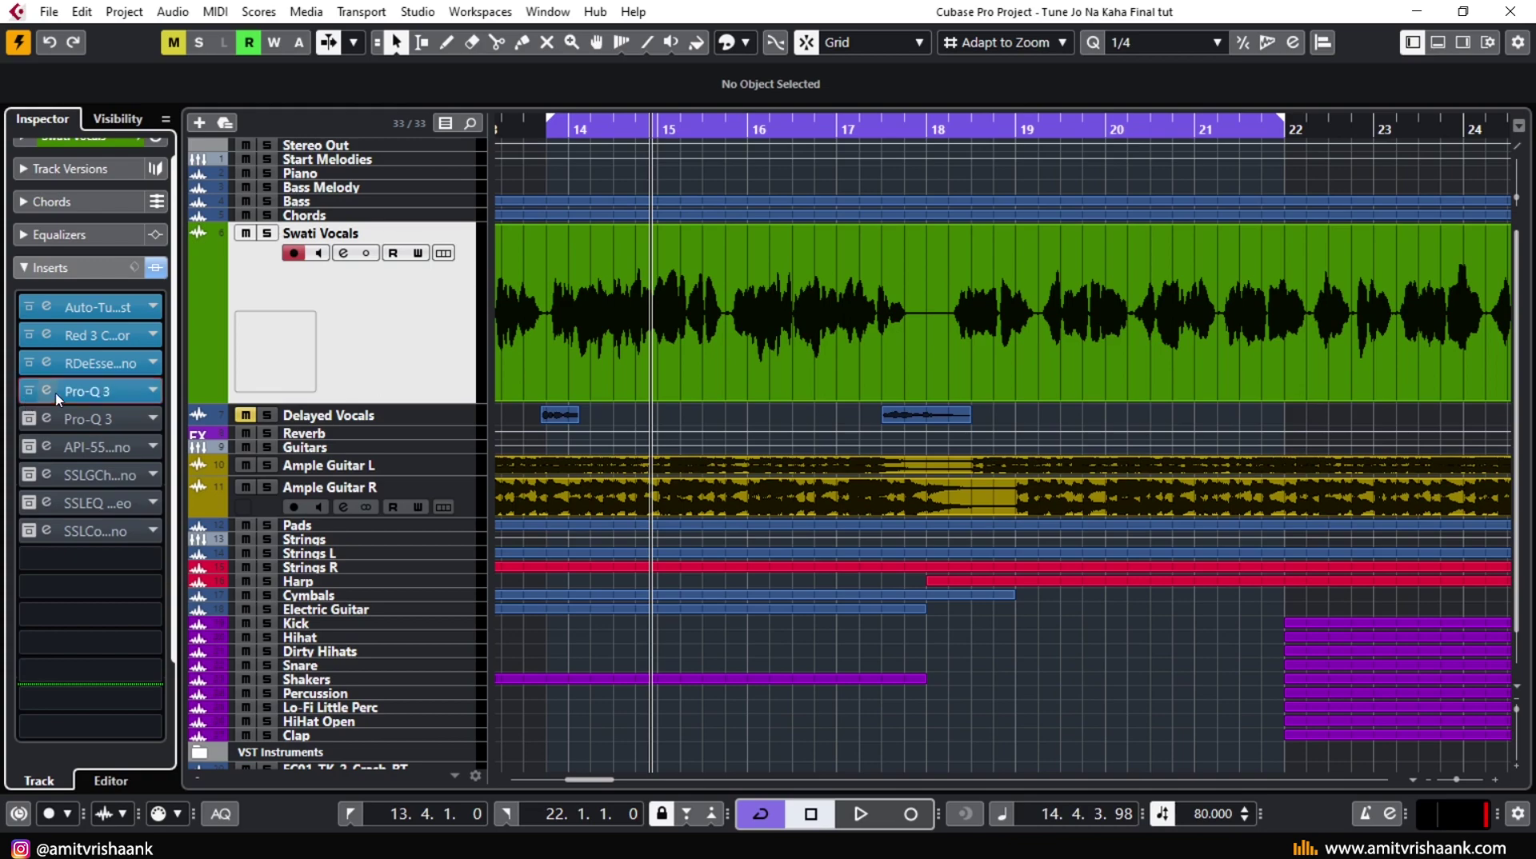
- Enable and open the first Pro-Q 3 insert on the main vocal and examine its high-shelf band
click(97, 391)
drag(383, 123, 887, 171)
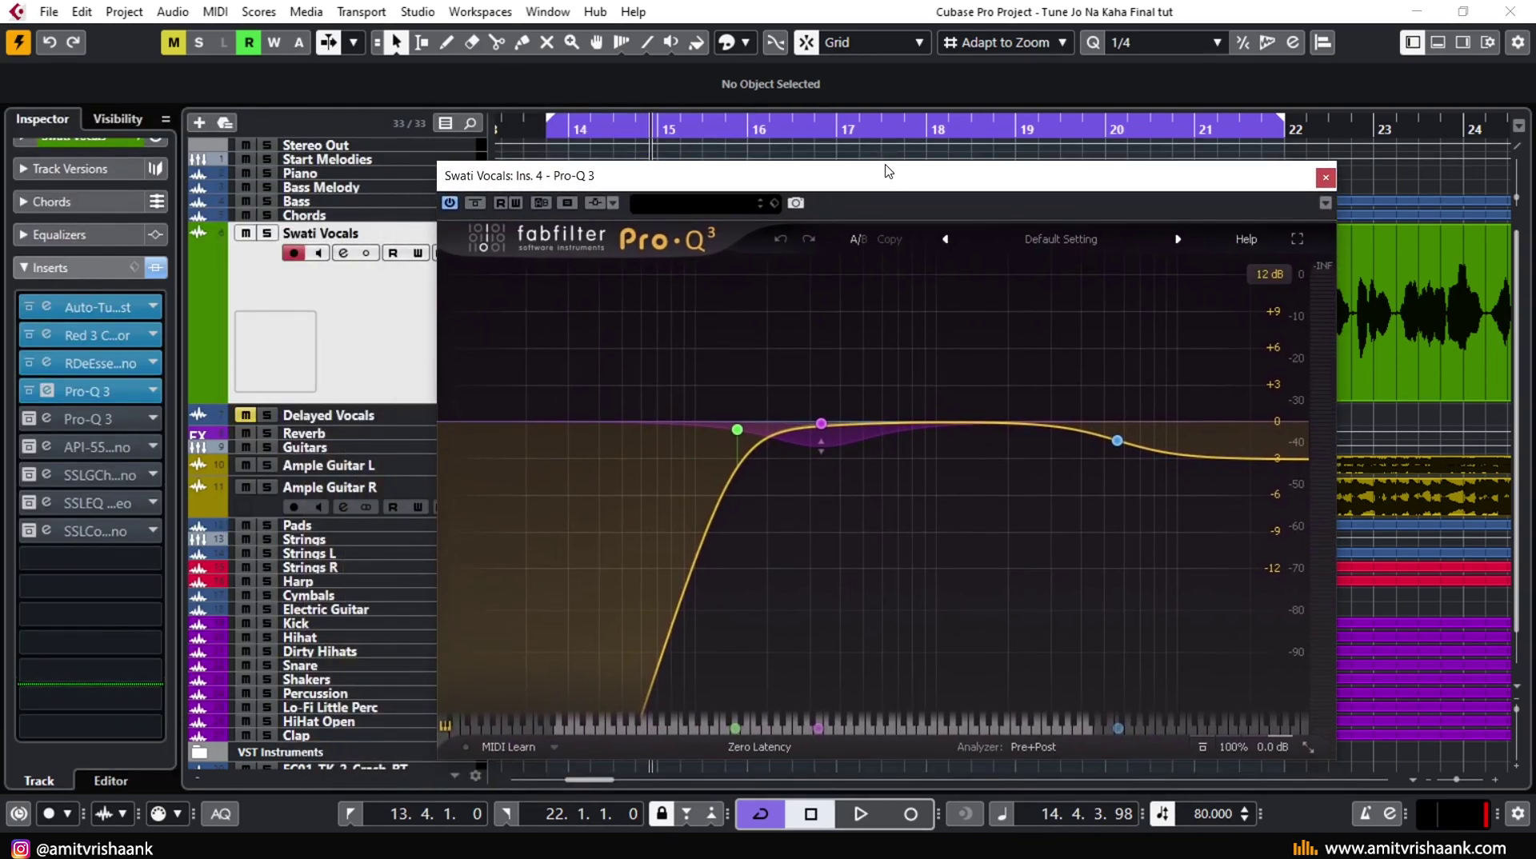
click(1117, 441)
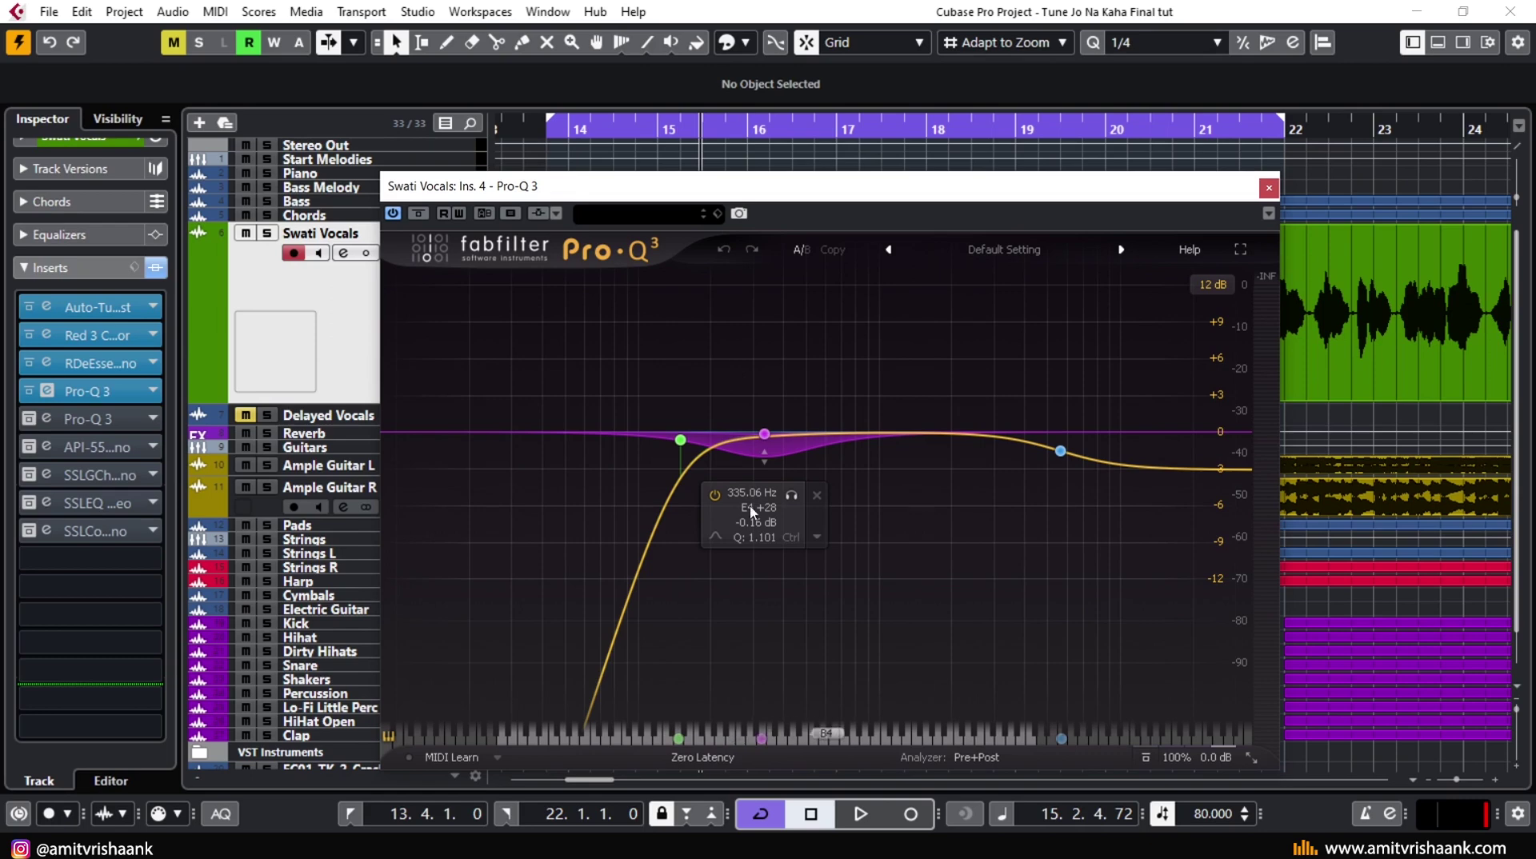
- Compare the main vocal with the first Pro-Q 3 equalizer bypassed and enabled during playback, leaving it enabled
click(420, 214)
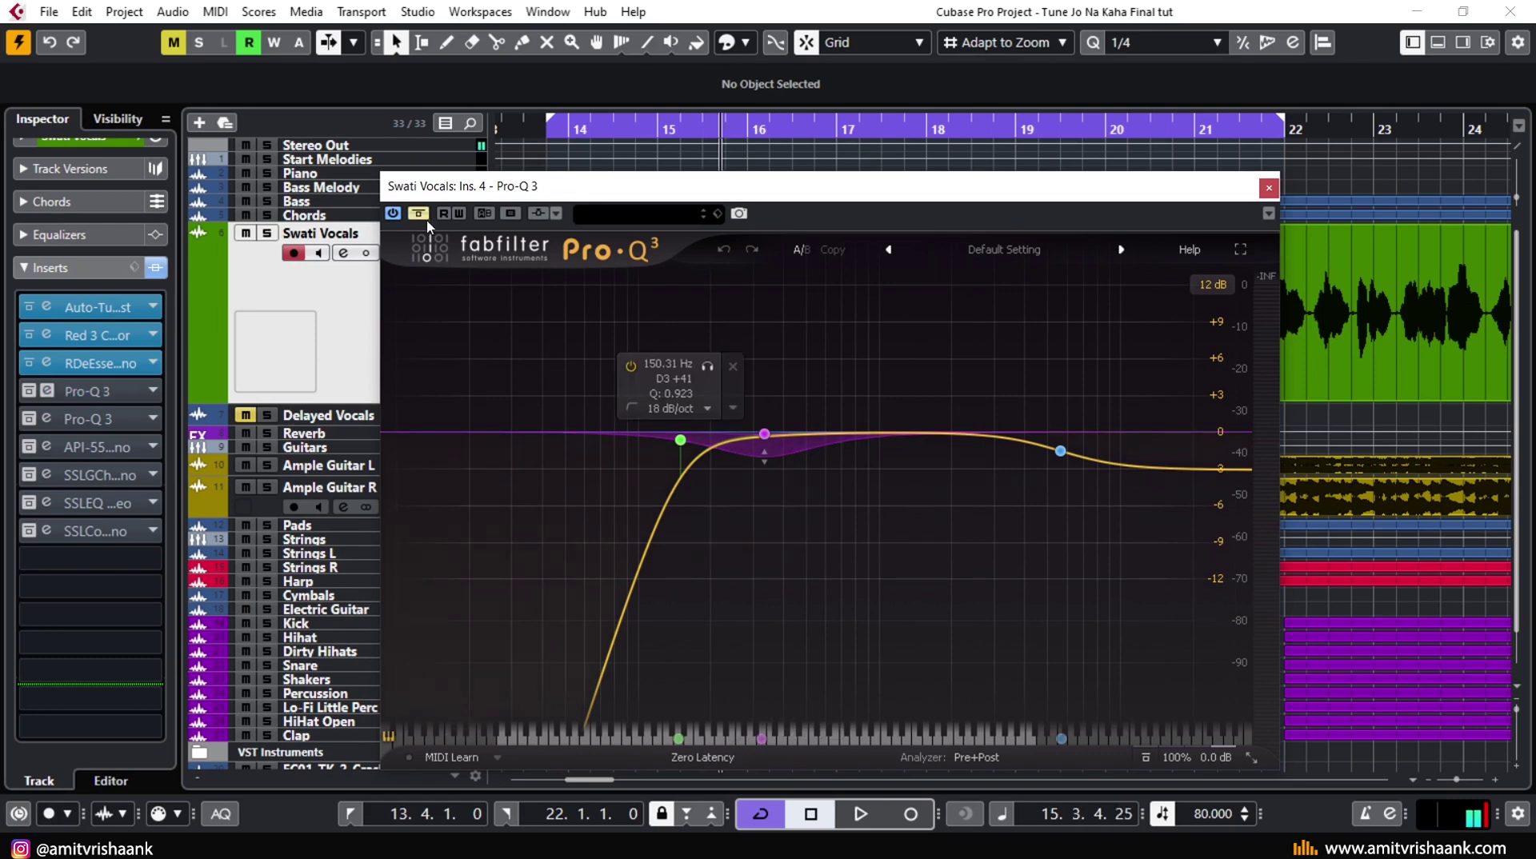
click(419, 214)
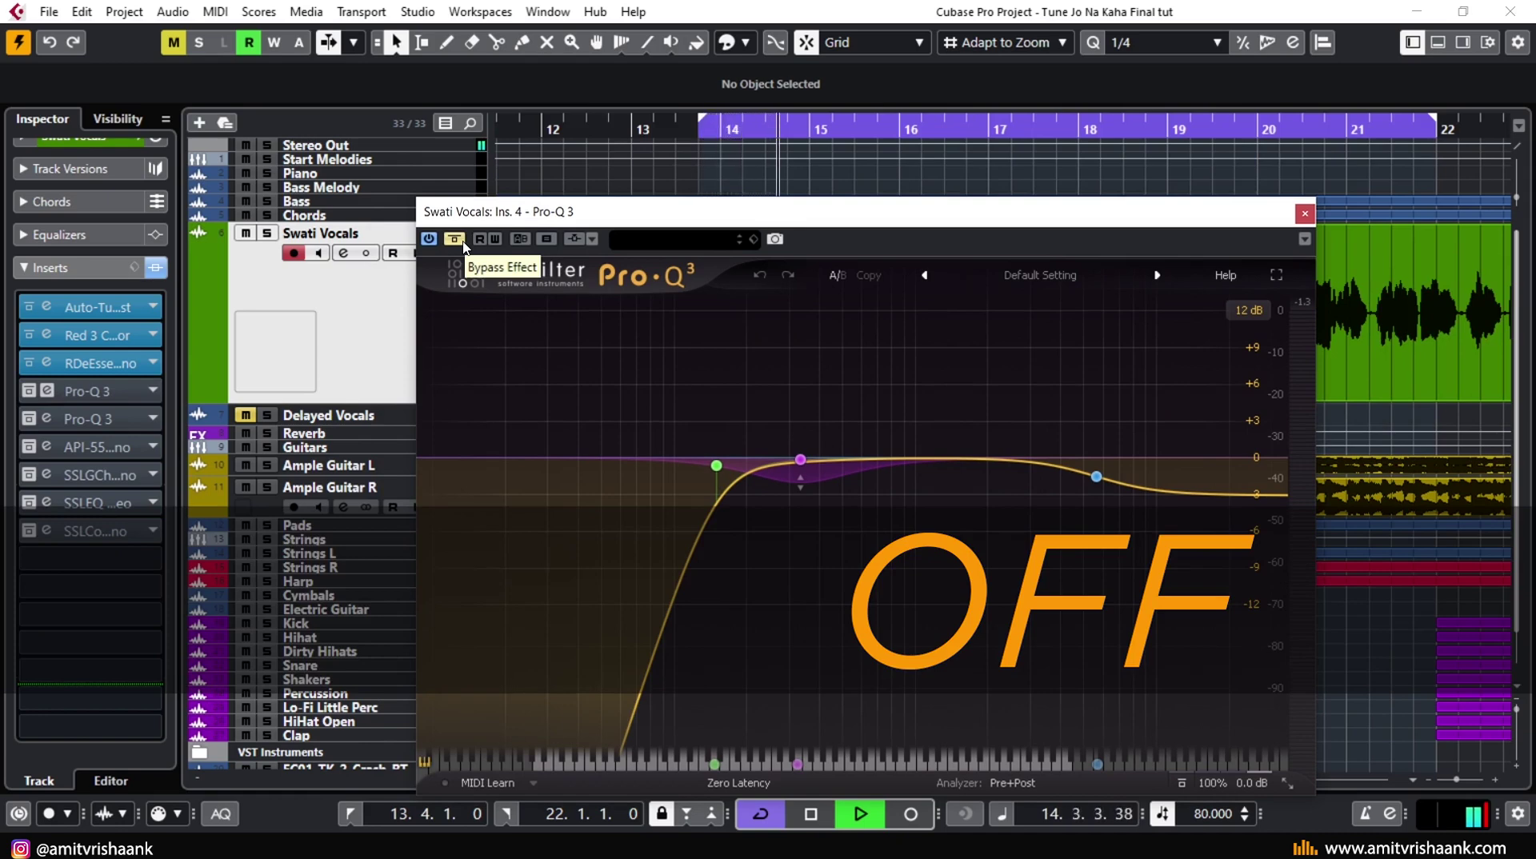
click(463, 244)
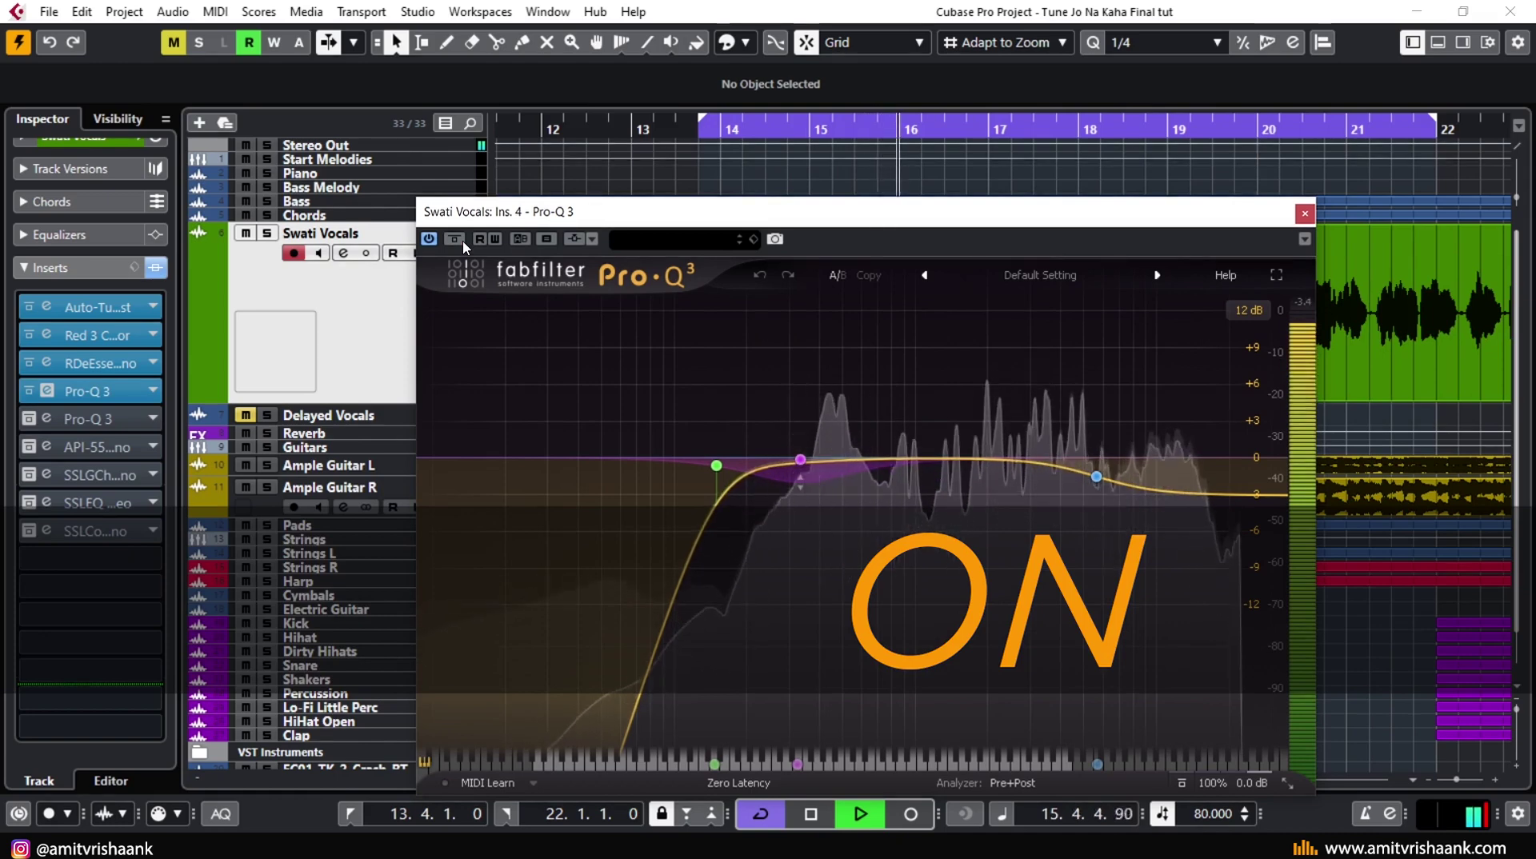
click(462, 240)
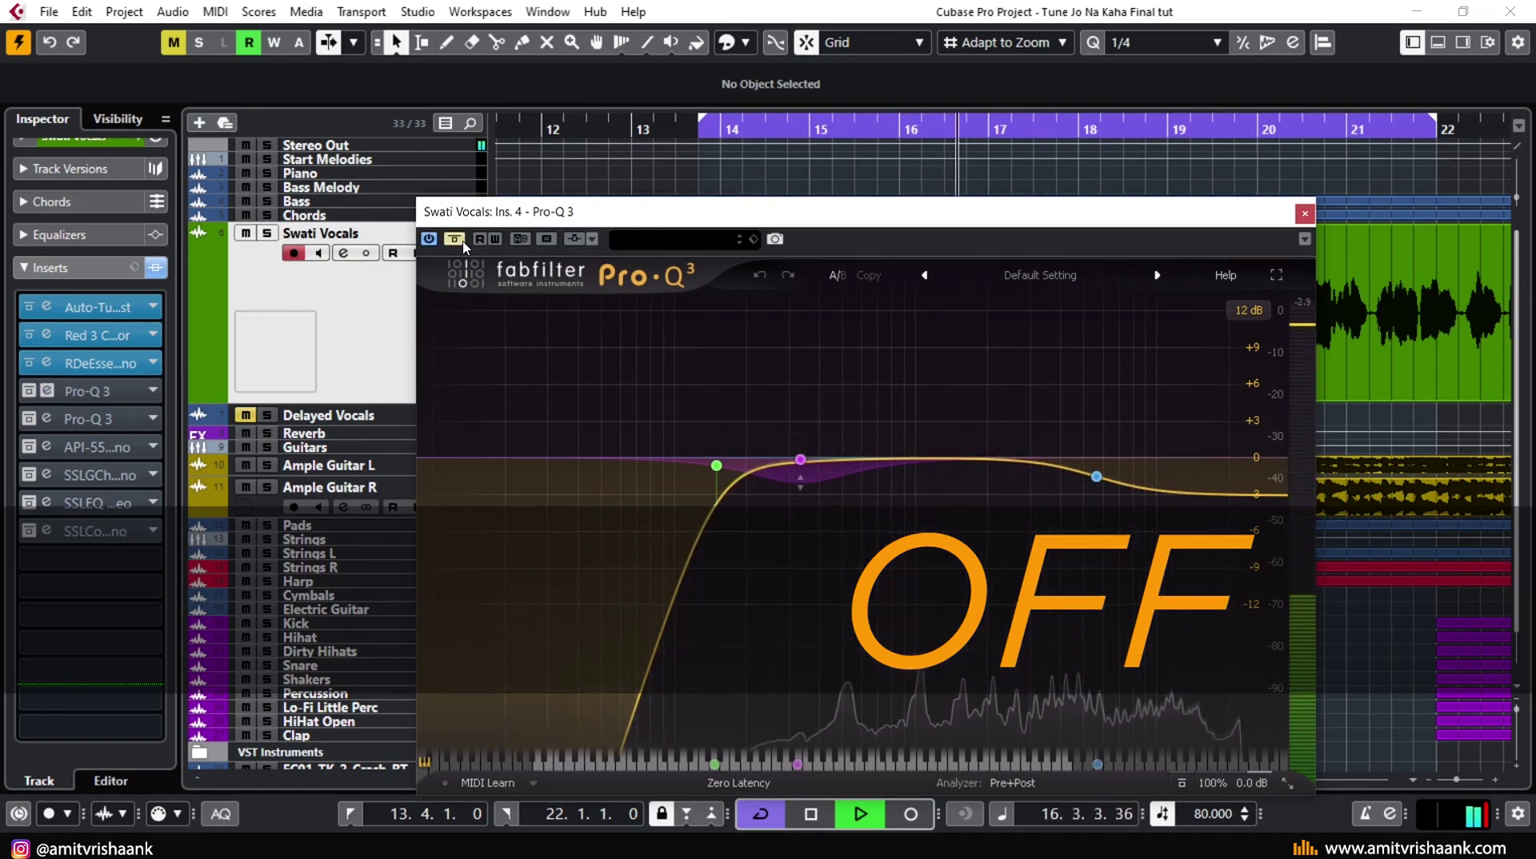
click(462, 242)
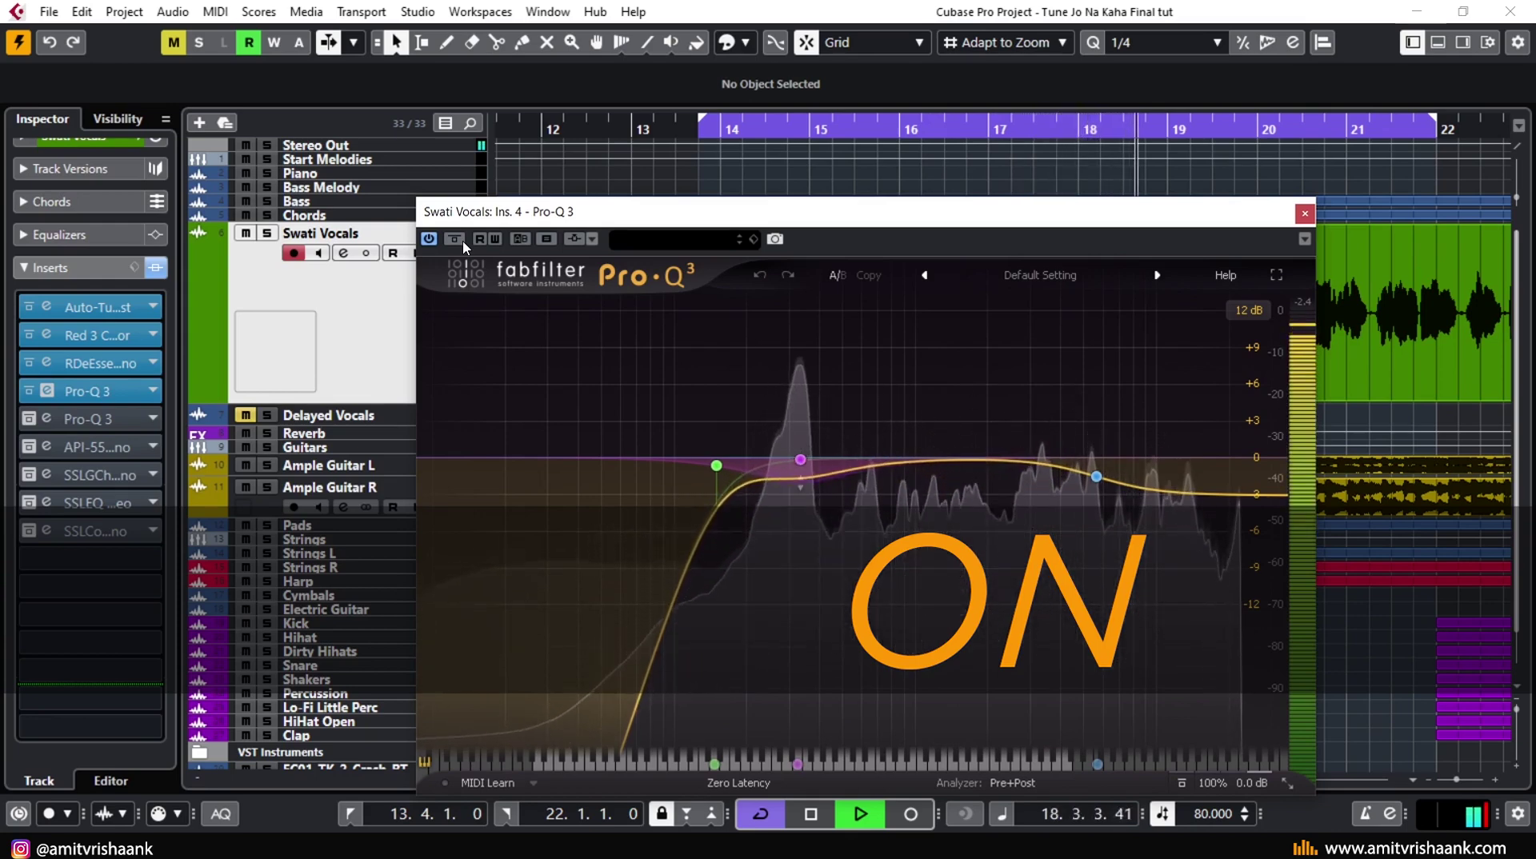
- Continue comparing the first Pro-Q 3 bypassed and active up to bar 21, leaving it active and closing its window after stopping playback
click(463, 240)
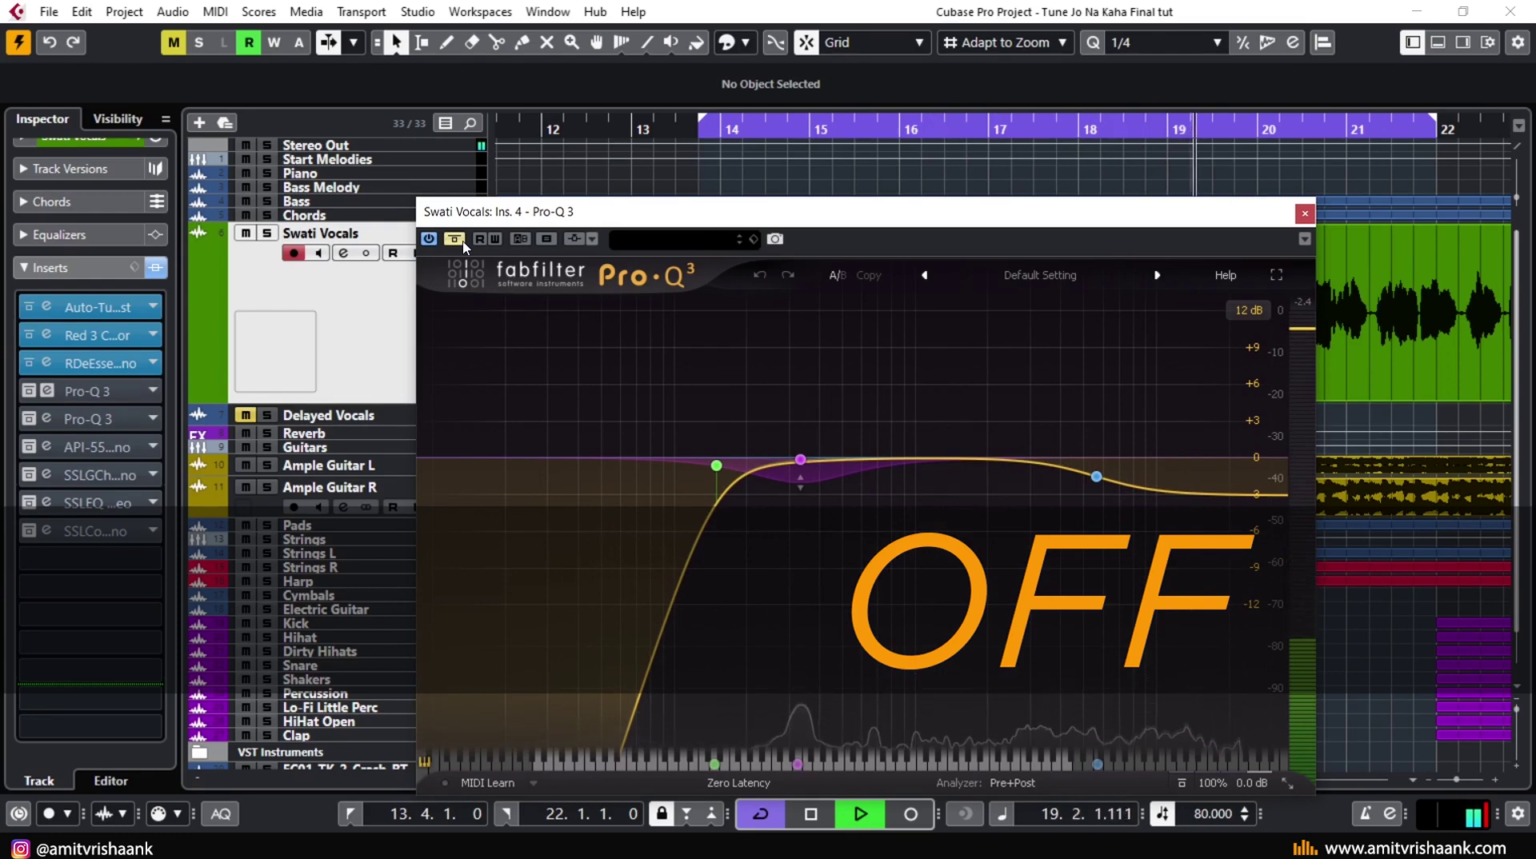
click(463, 241)
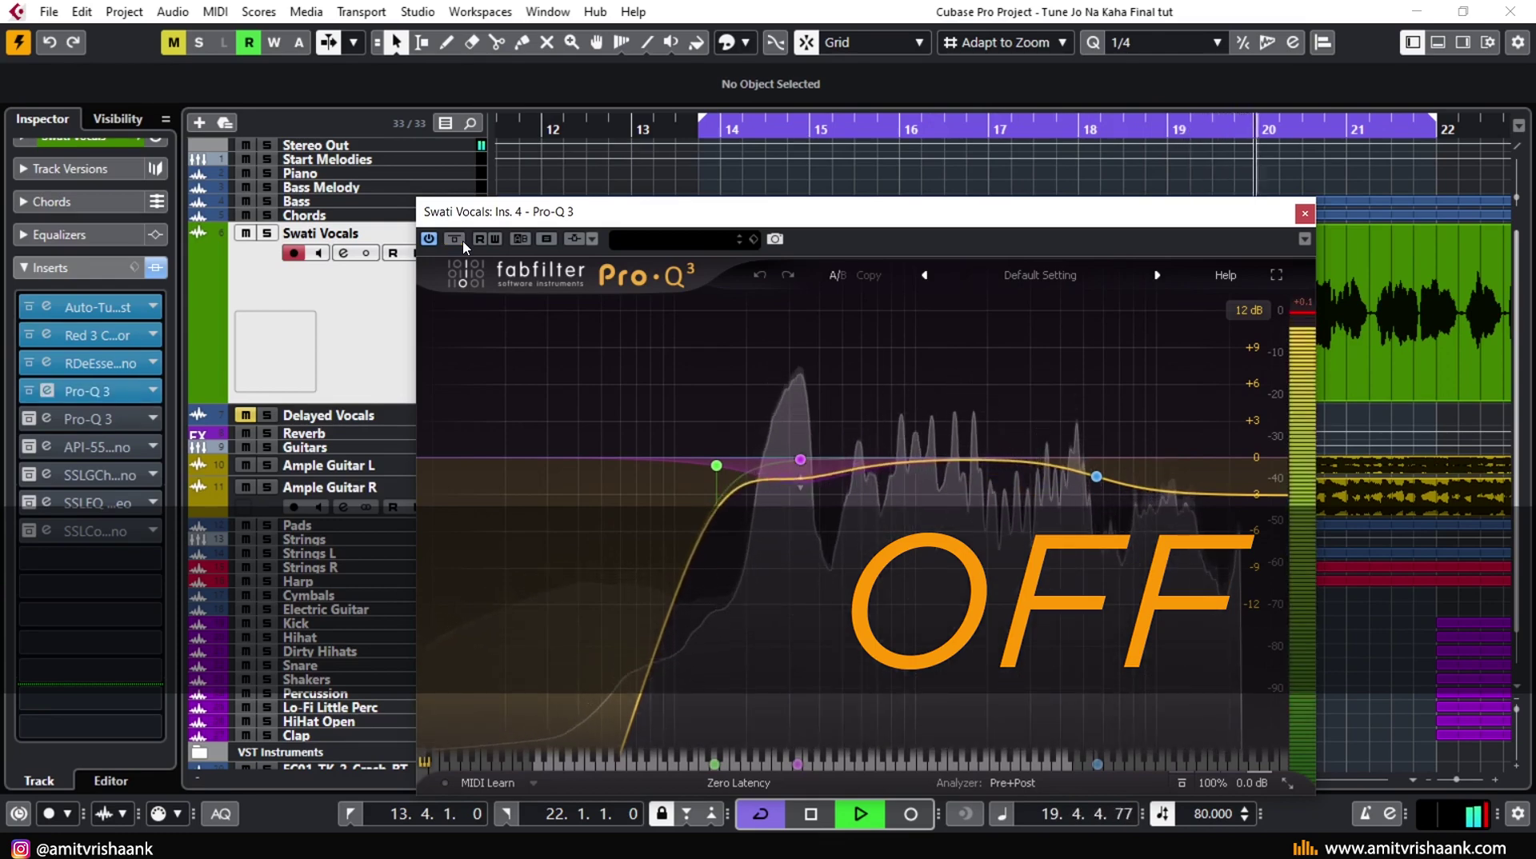
click(464, 245)
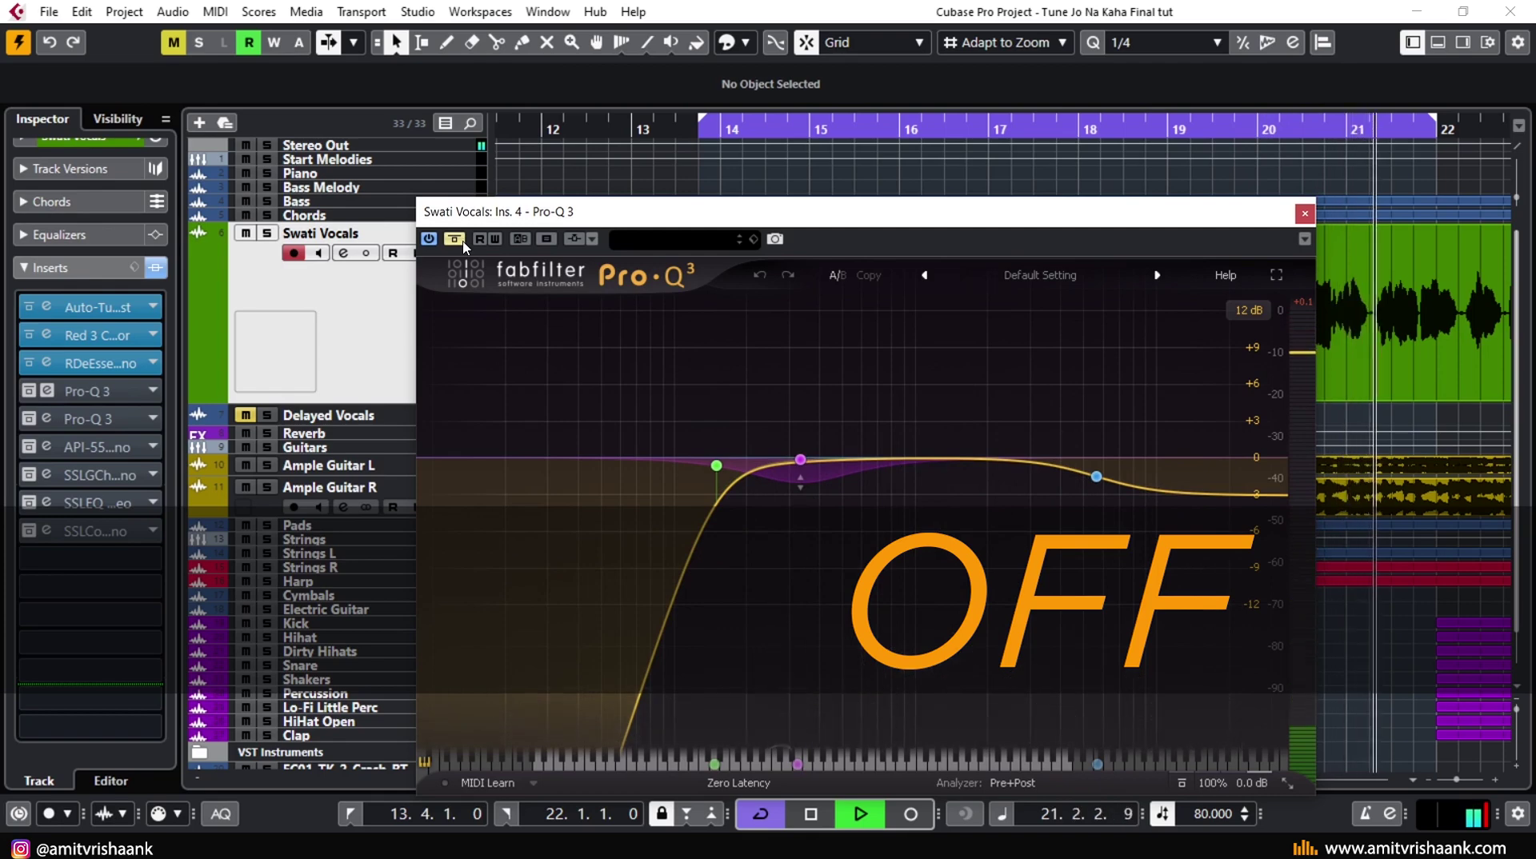
click(464, 245)
key(space)
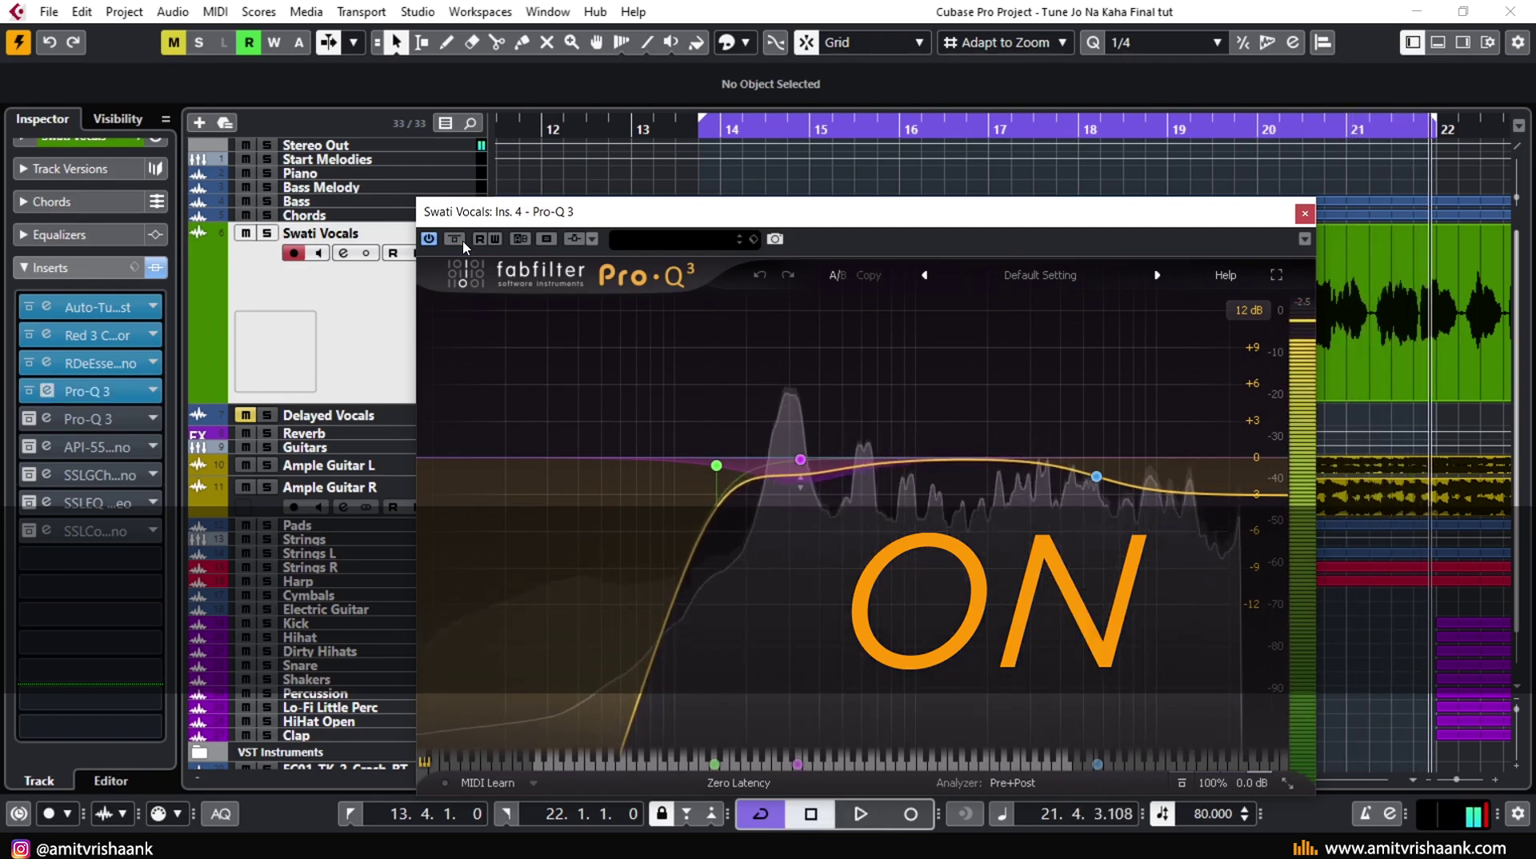
click(1305, 214)
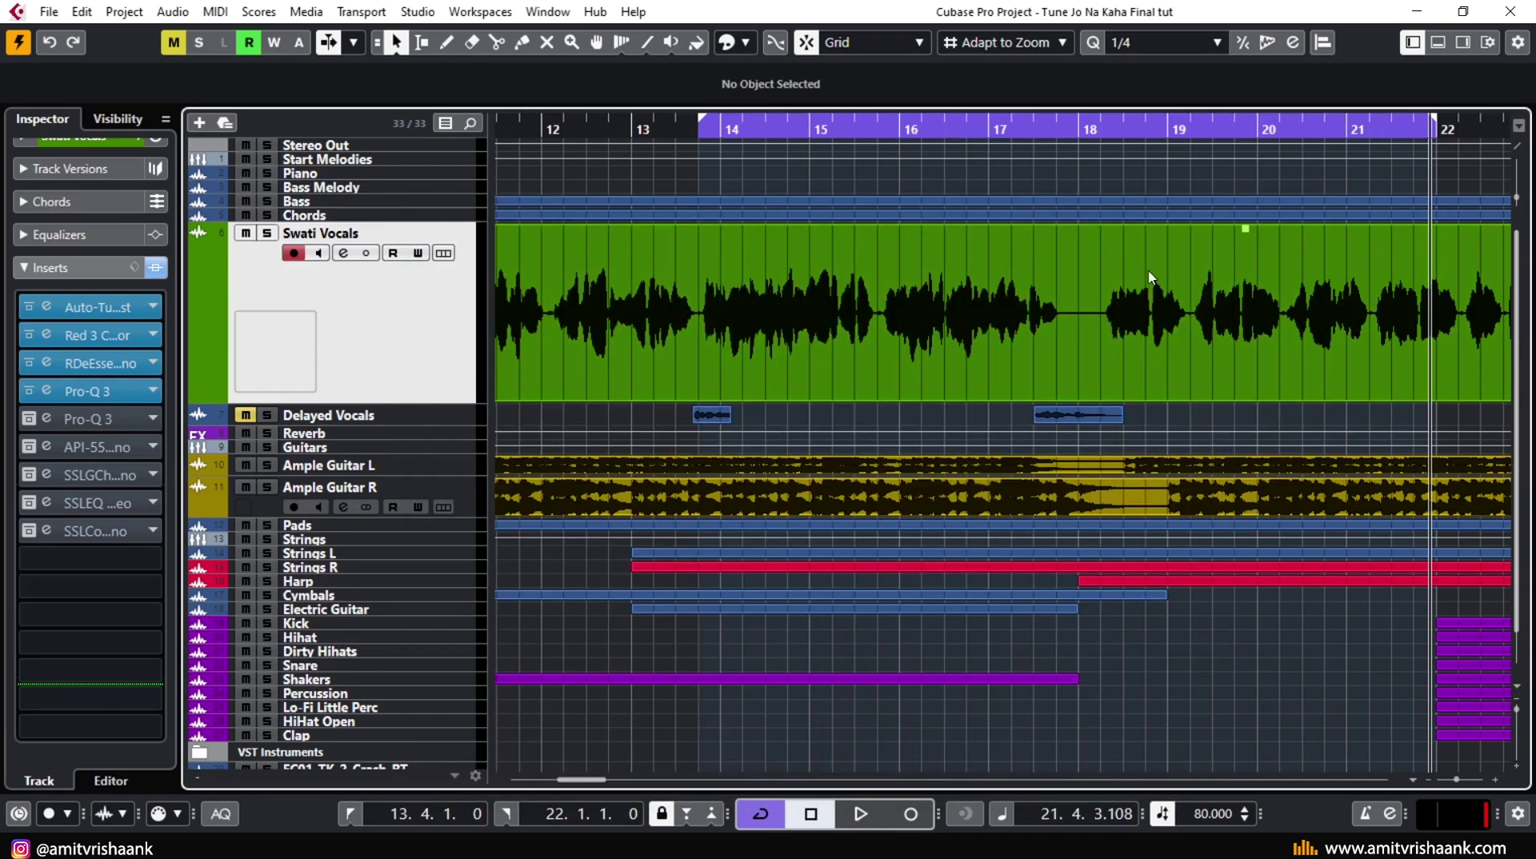
- Open and enable the second Pro-Q 3 insert on the main vocal and audition its dynamic bands from 13.4.1
click(79, 419)
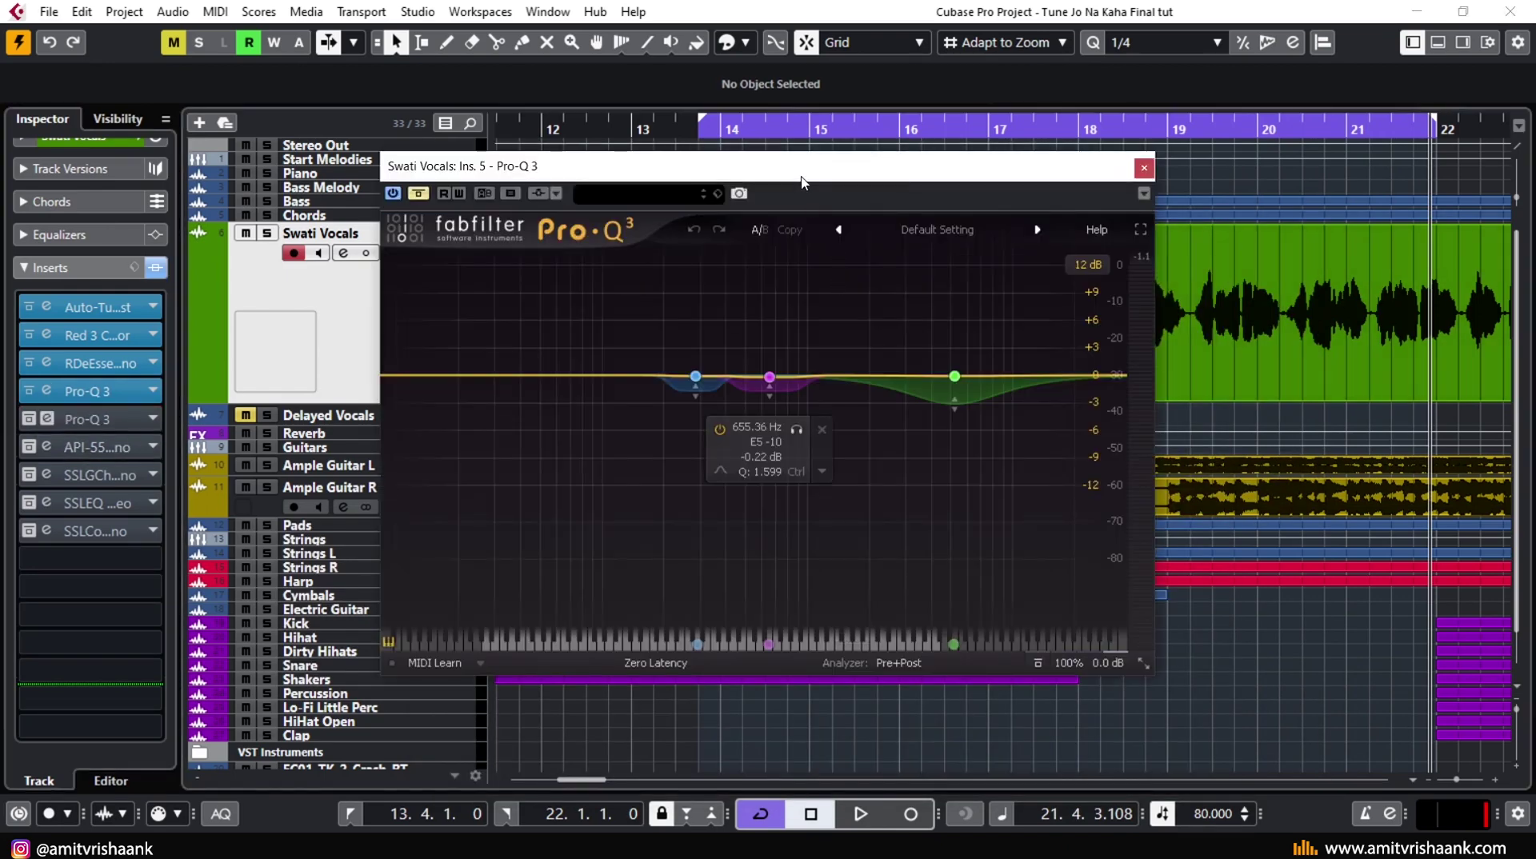
drag(802, 177, 834, 230)
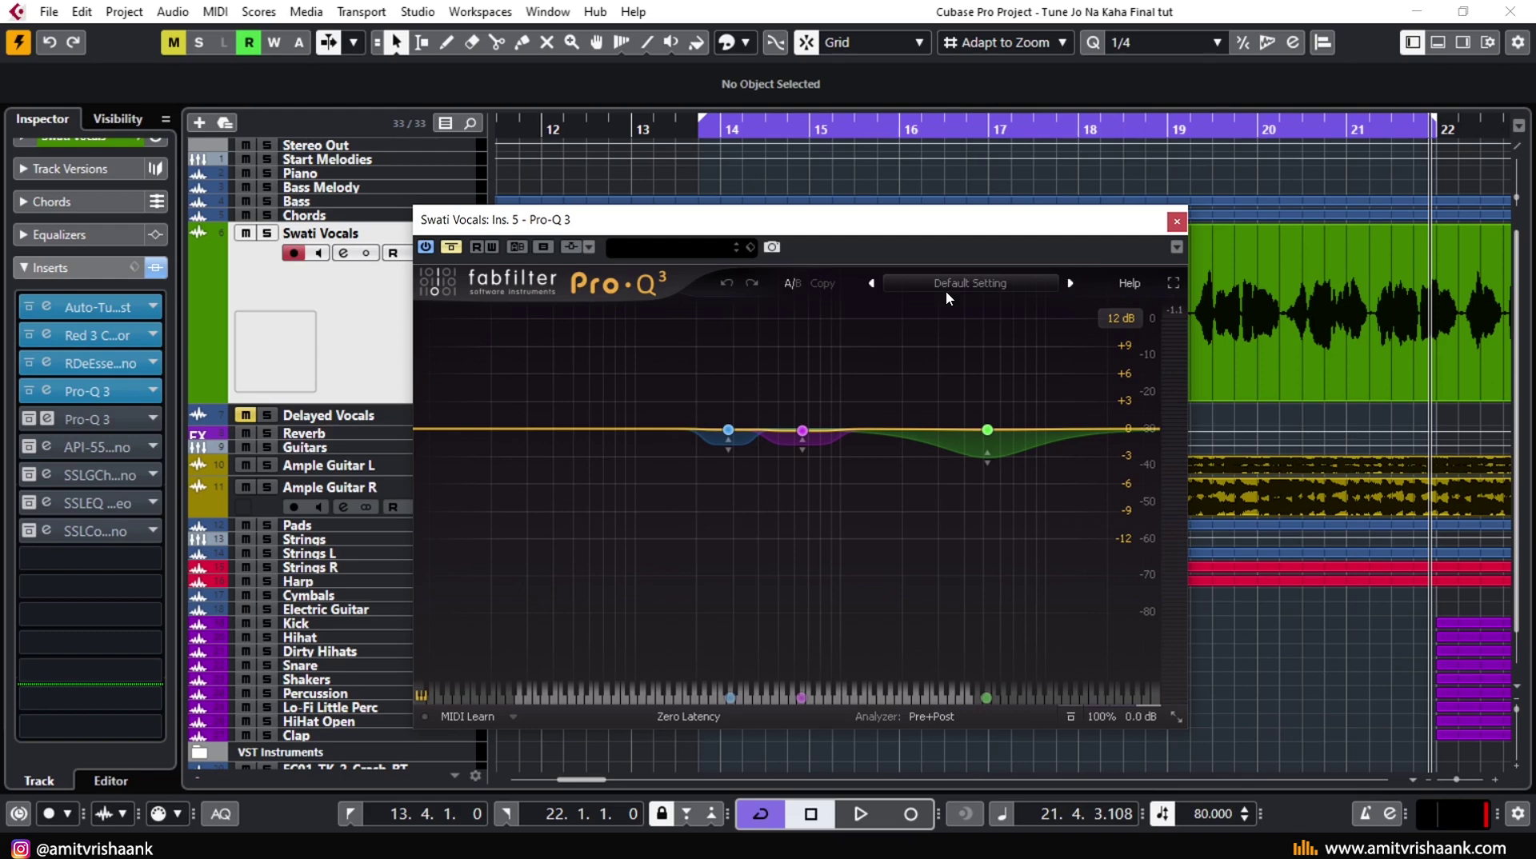
mouse_move(797, 442)
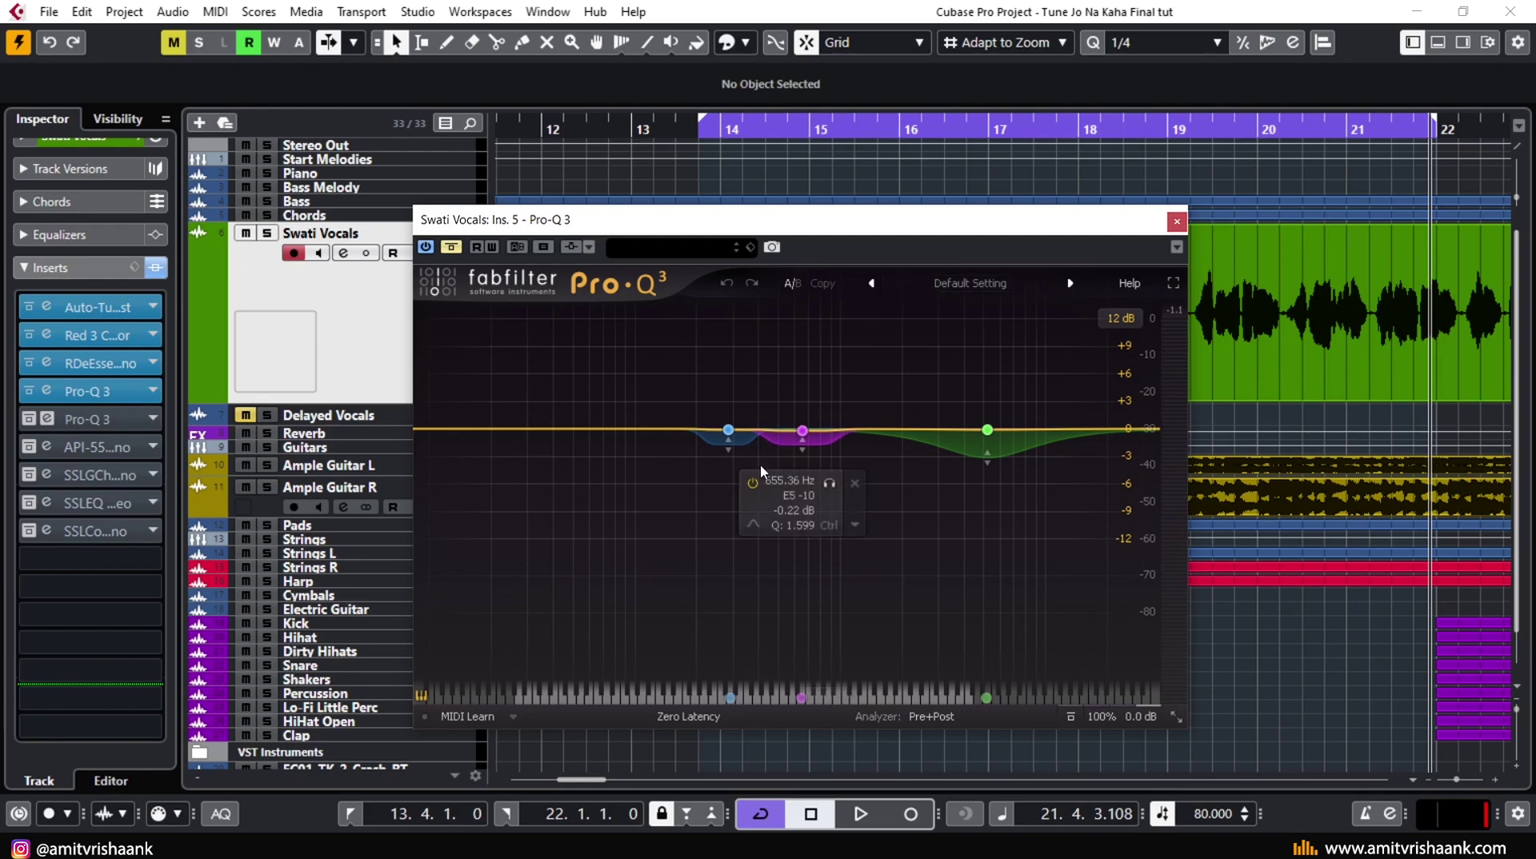
mouse_move(736, 446)
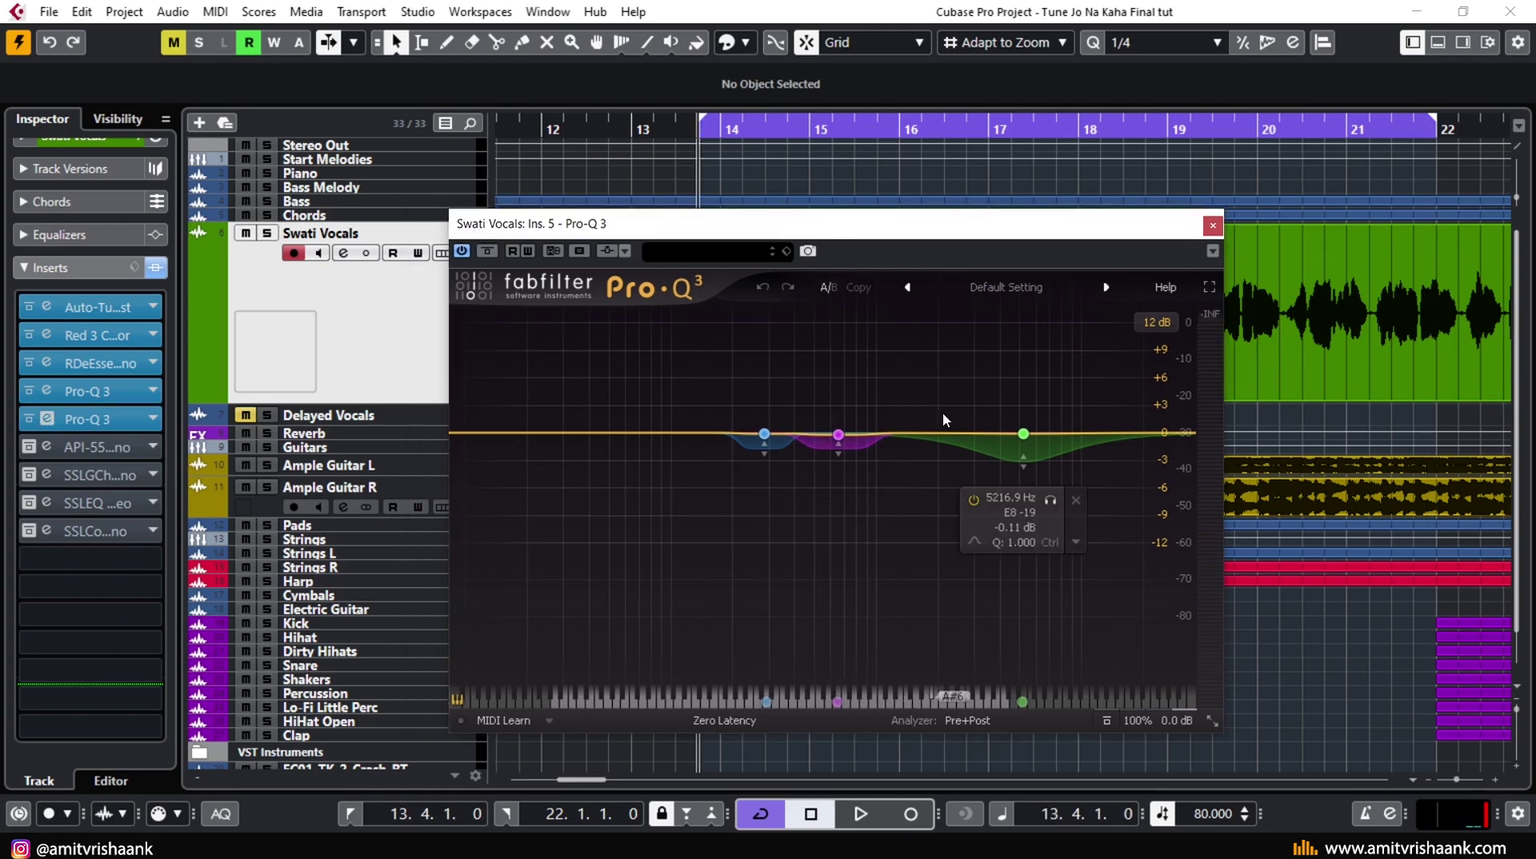
key(space)
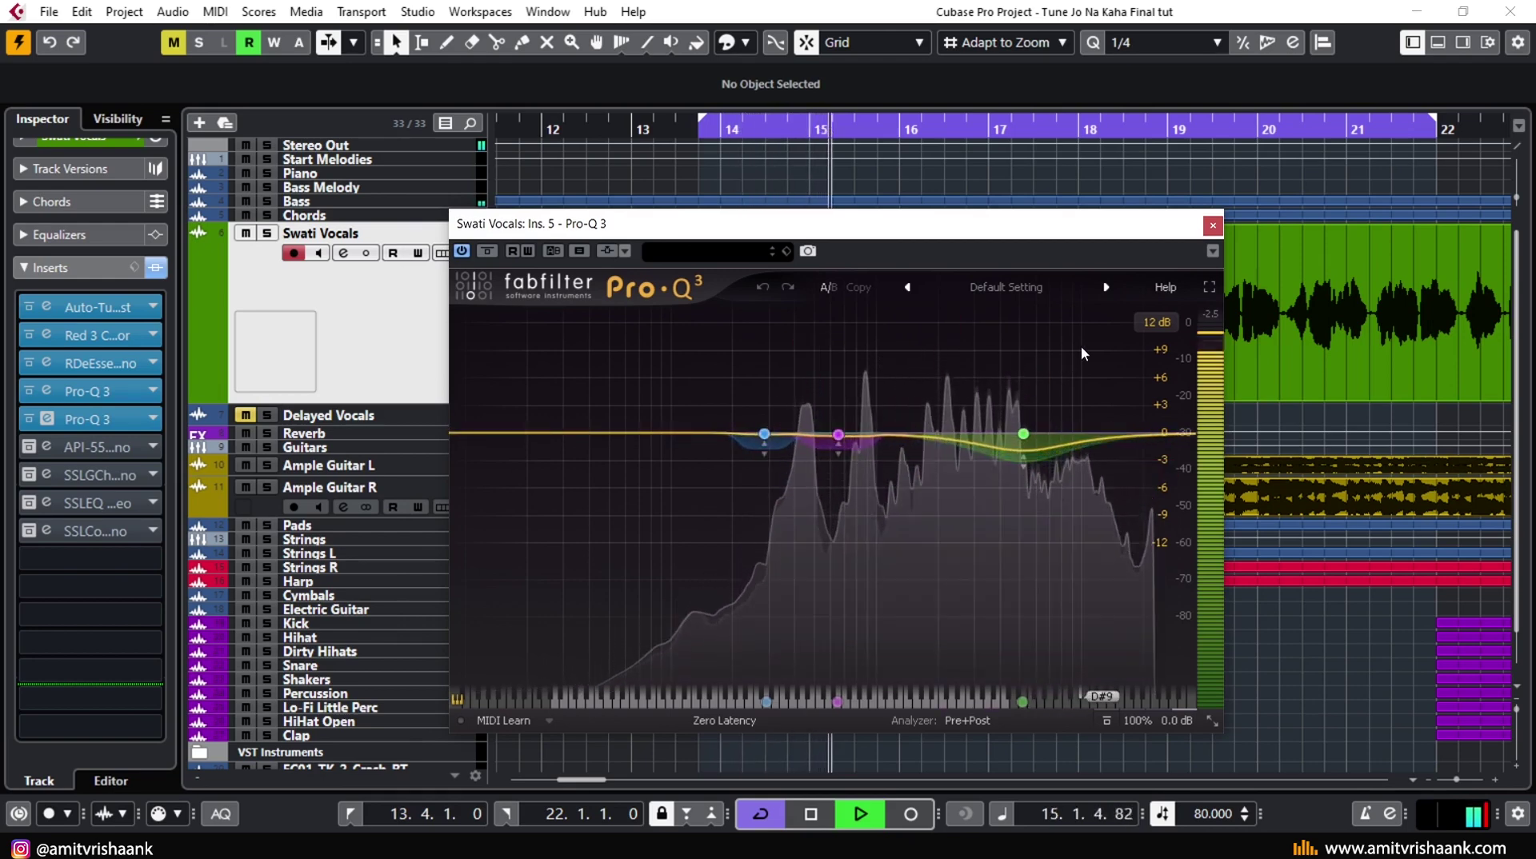
key(space)
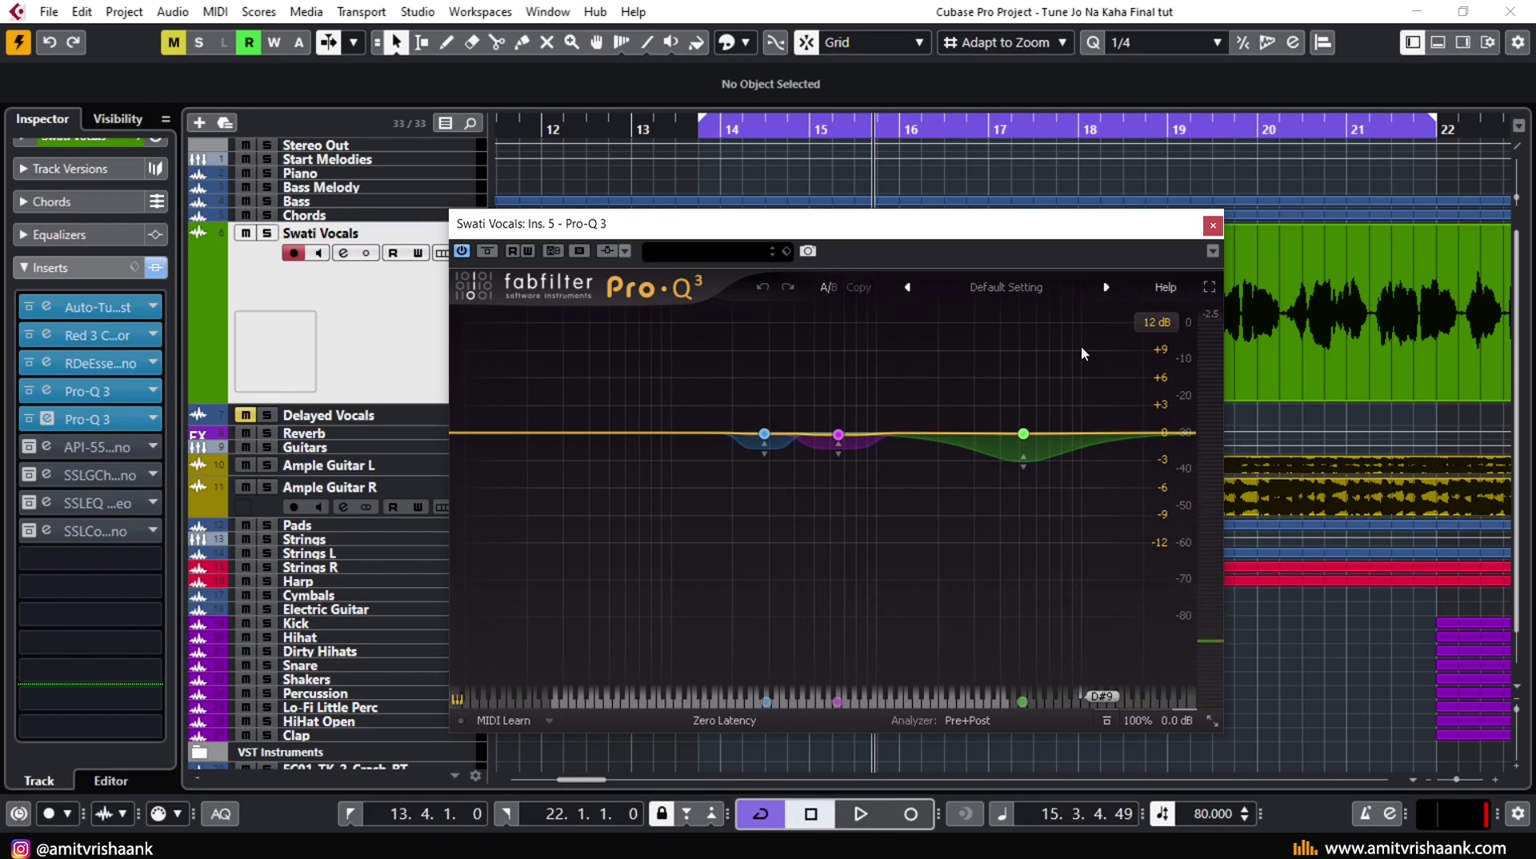
- Examine the second Pro-Q 3's high and low-mid dynamic bands, replay the vocal to watch them react, and close the plug-in window
mouse_move(1037, 448)
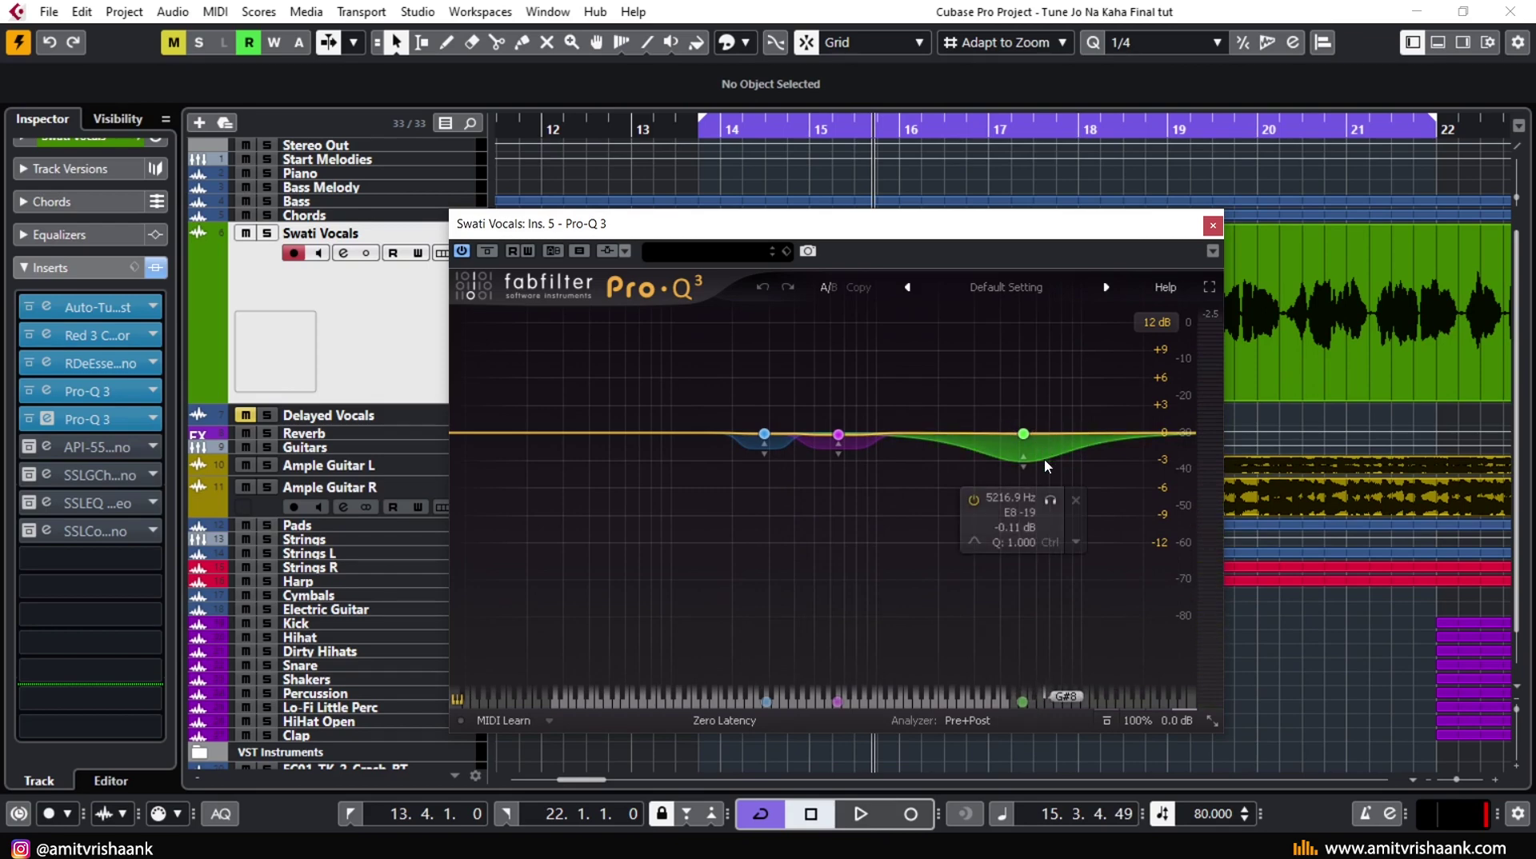
mouse_move(757, 447)
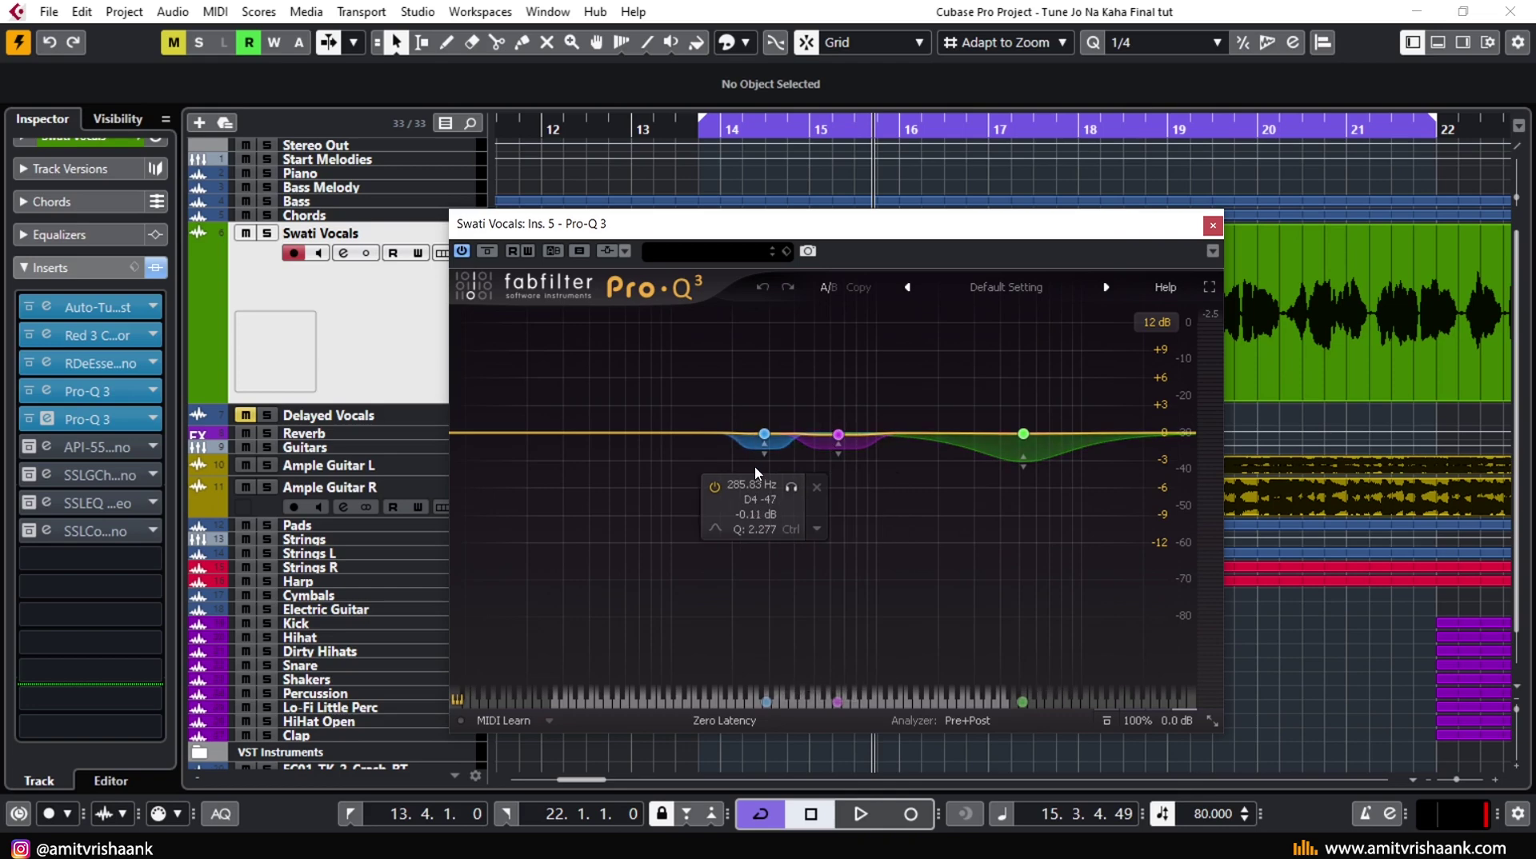
click(696, 132)
key(space)
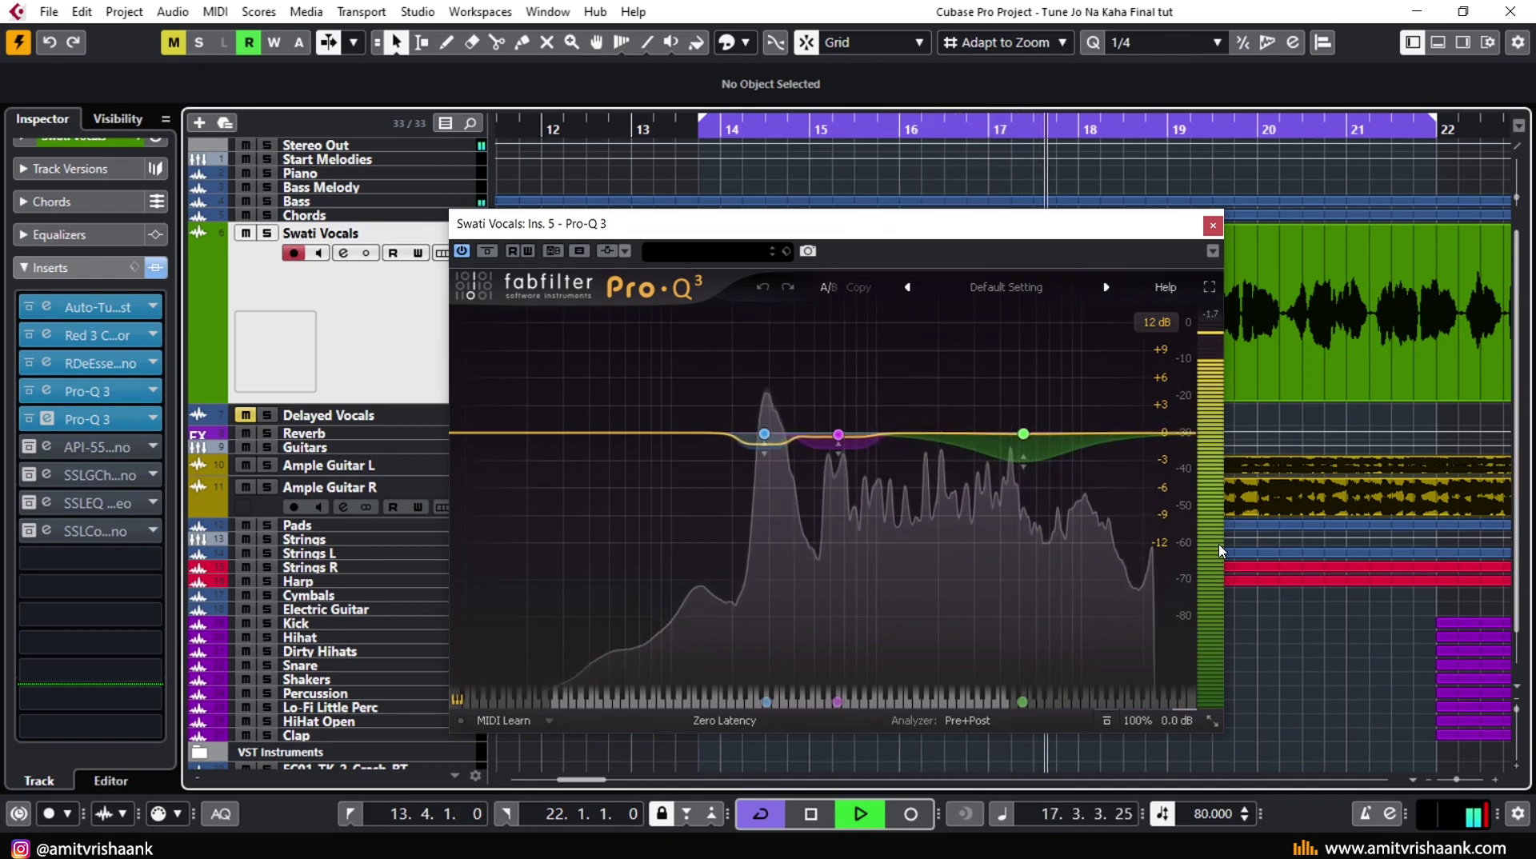
key(space)
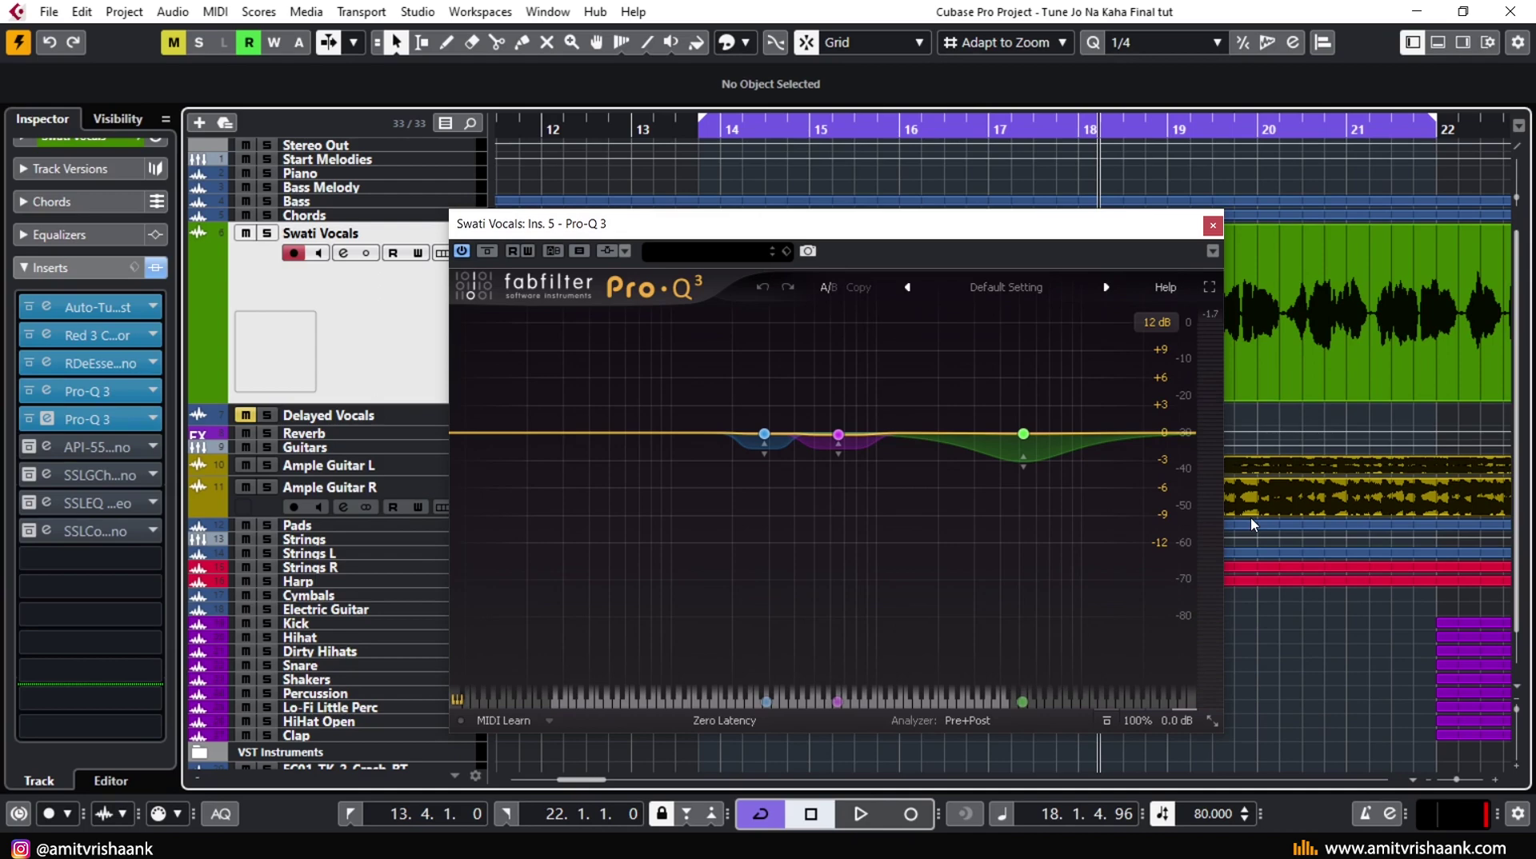
click(1023, 433)
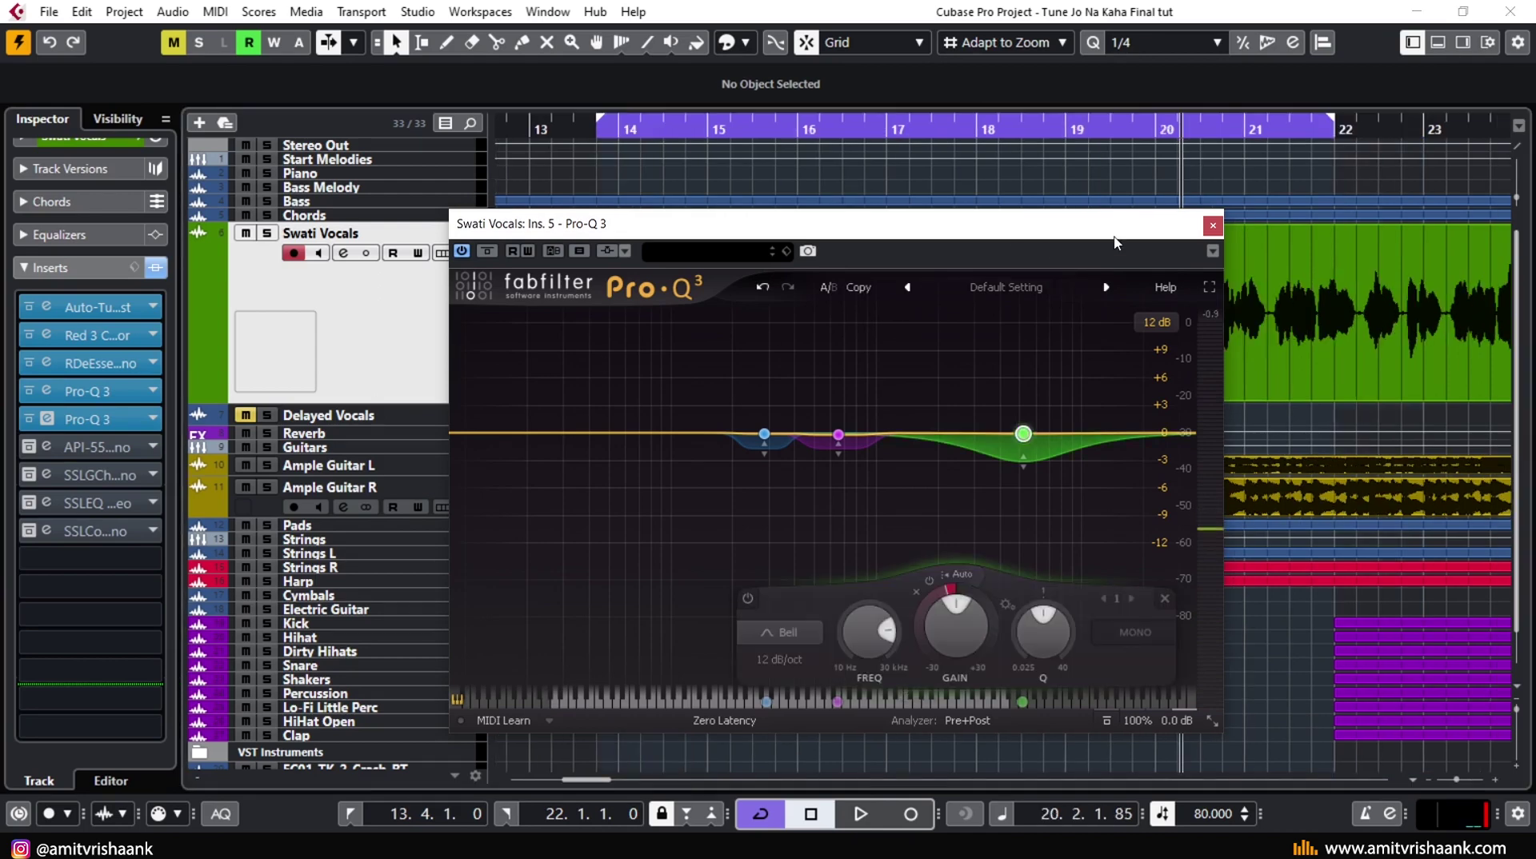
click(1213, 226)
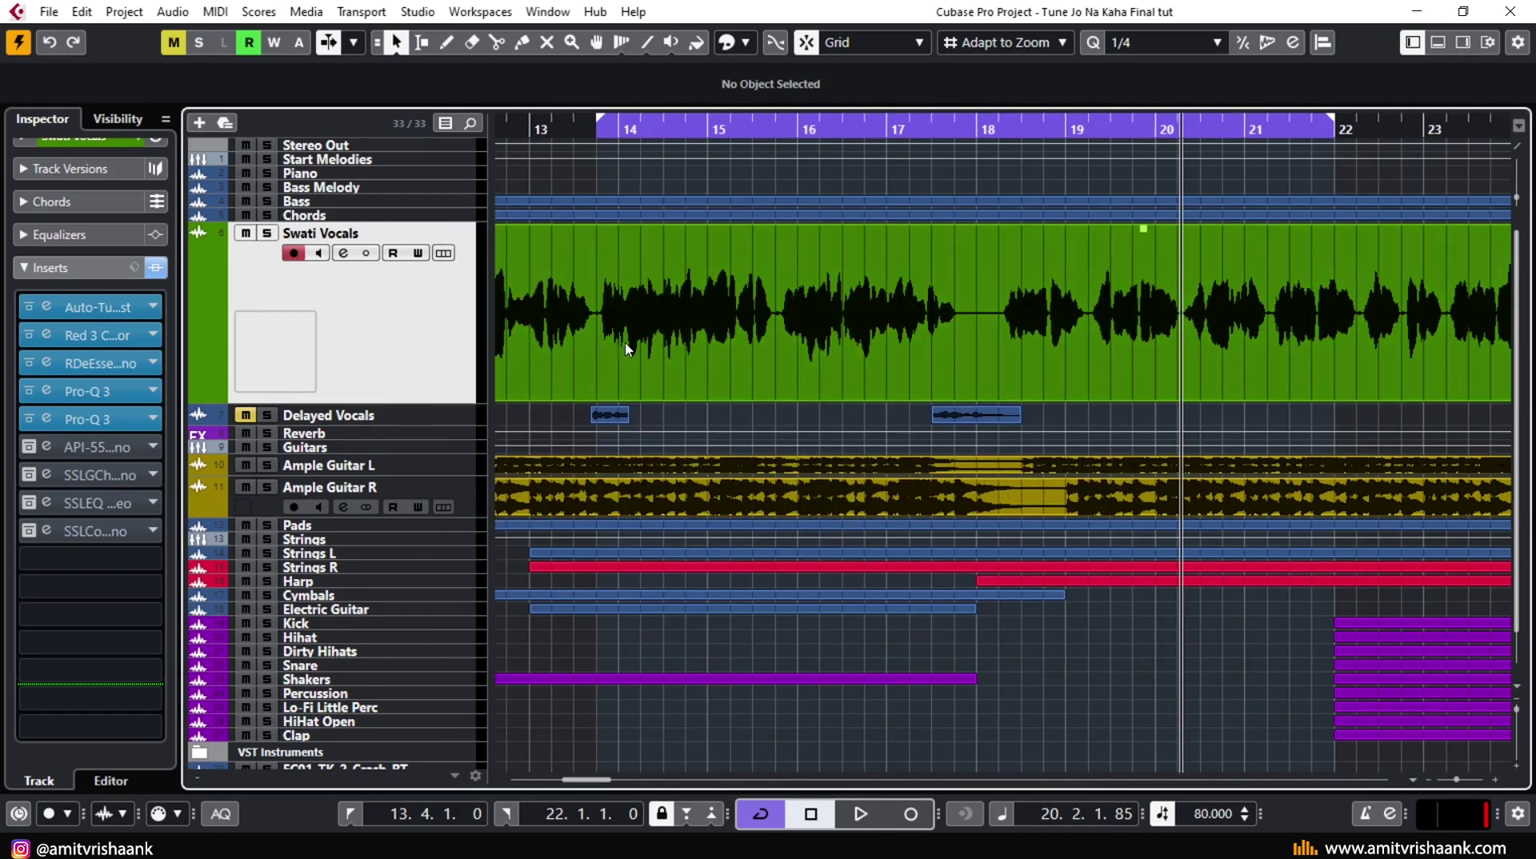
- Enable and open the API-550B equalizer insert on the main vocal, positioning its window clear of the loop start and returning playback to 13.4.1
click(29, 447)
drag(605, 156, 453, 132)
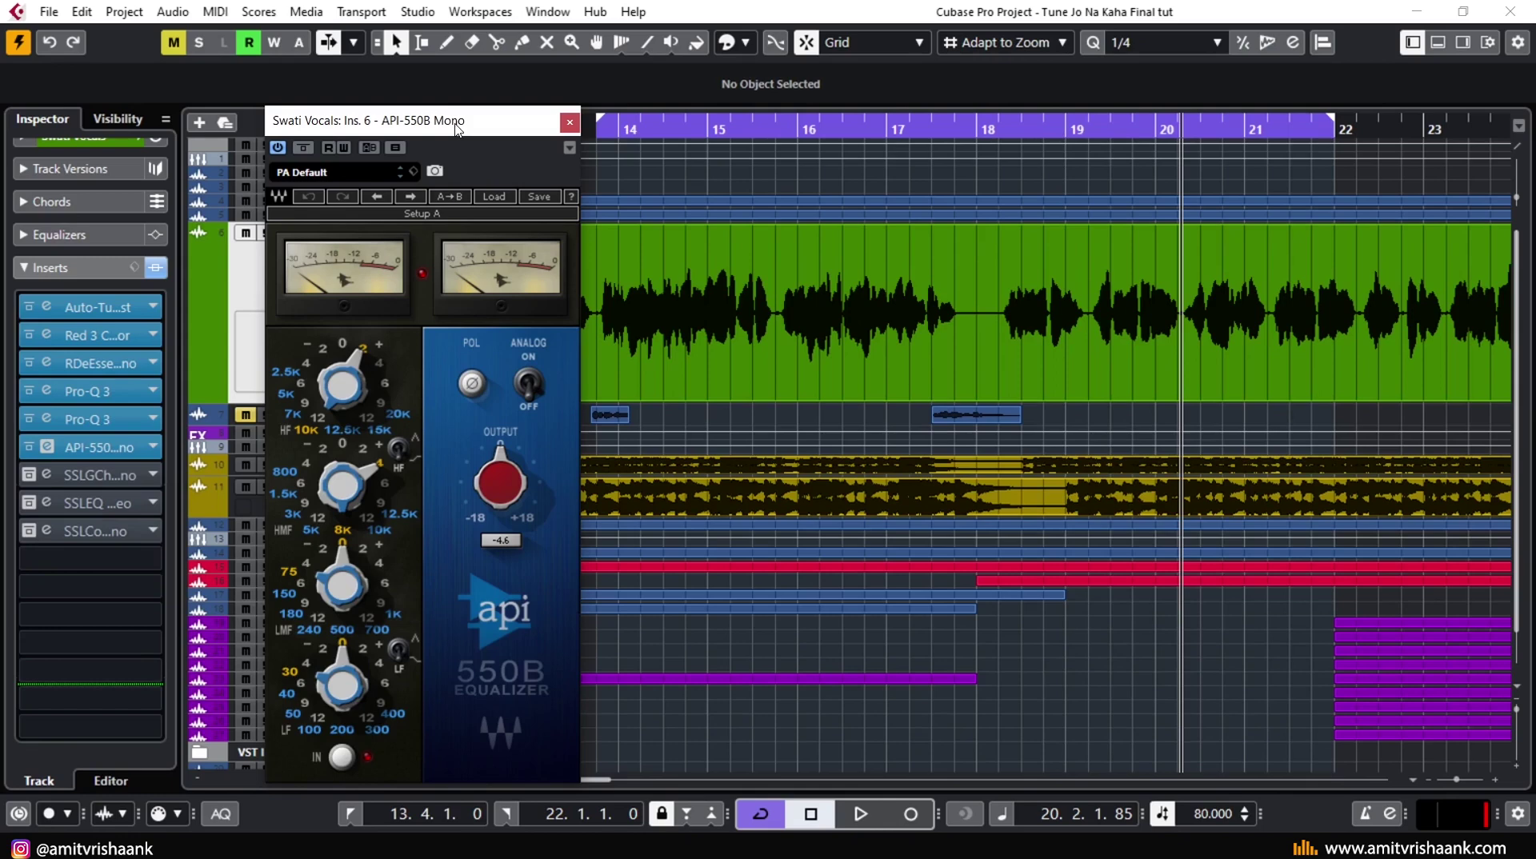
click(610, 188)
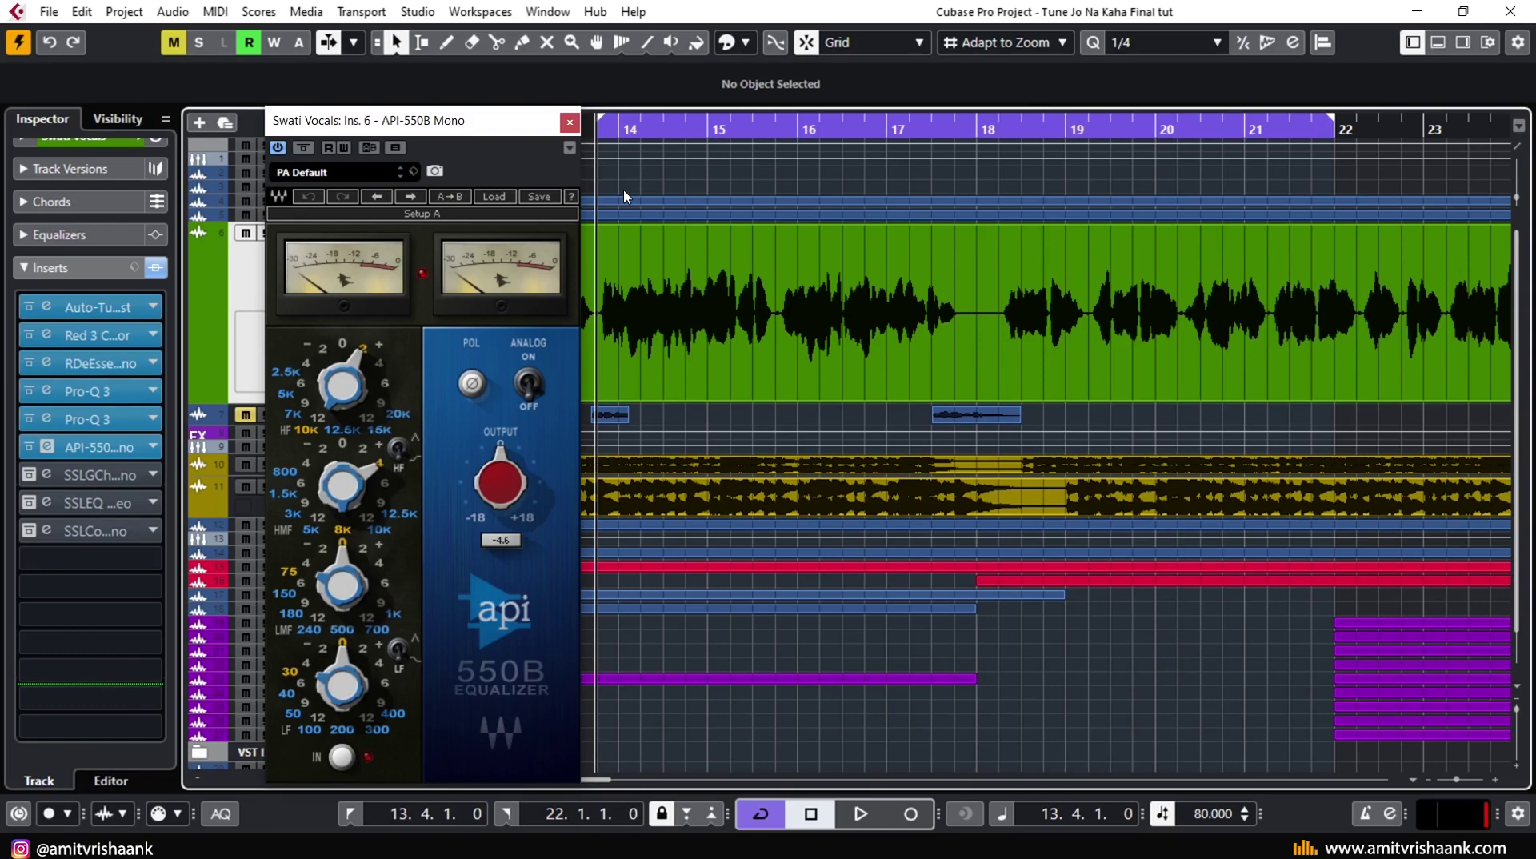
- Compare the main vocal with the API-550B bypassed and active during looped playback, leaving it active and closing its window after stopping
key(space)
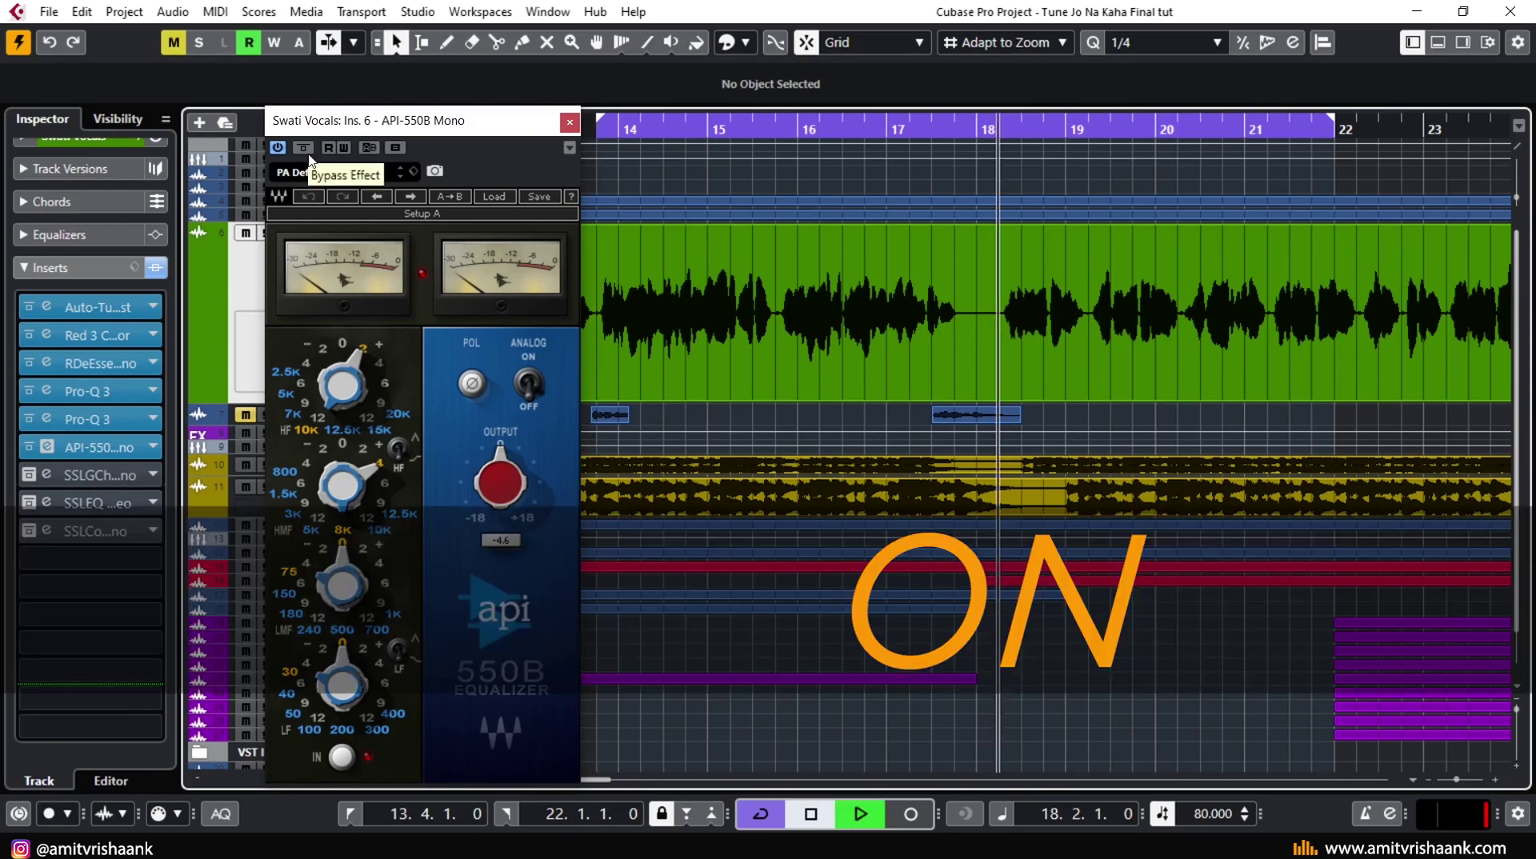
click(304, 152)
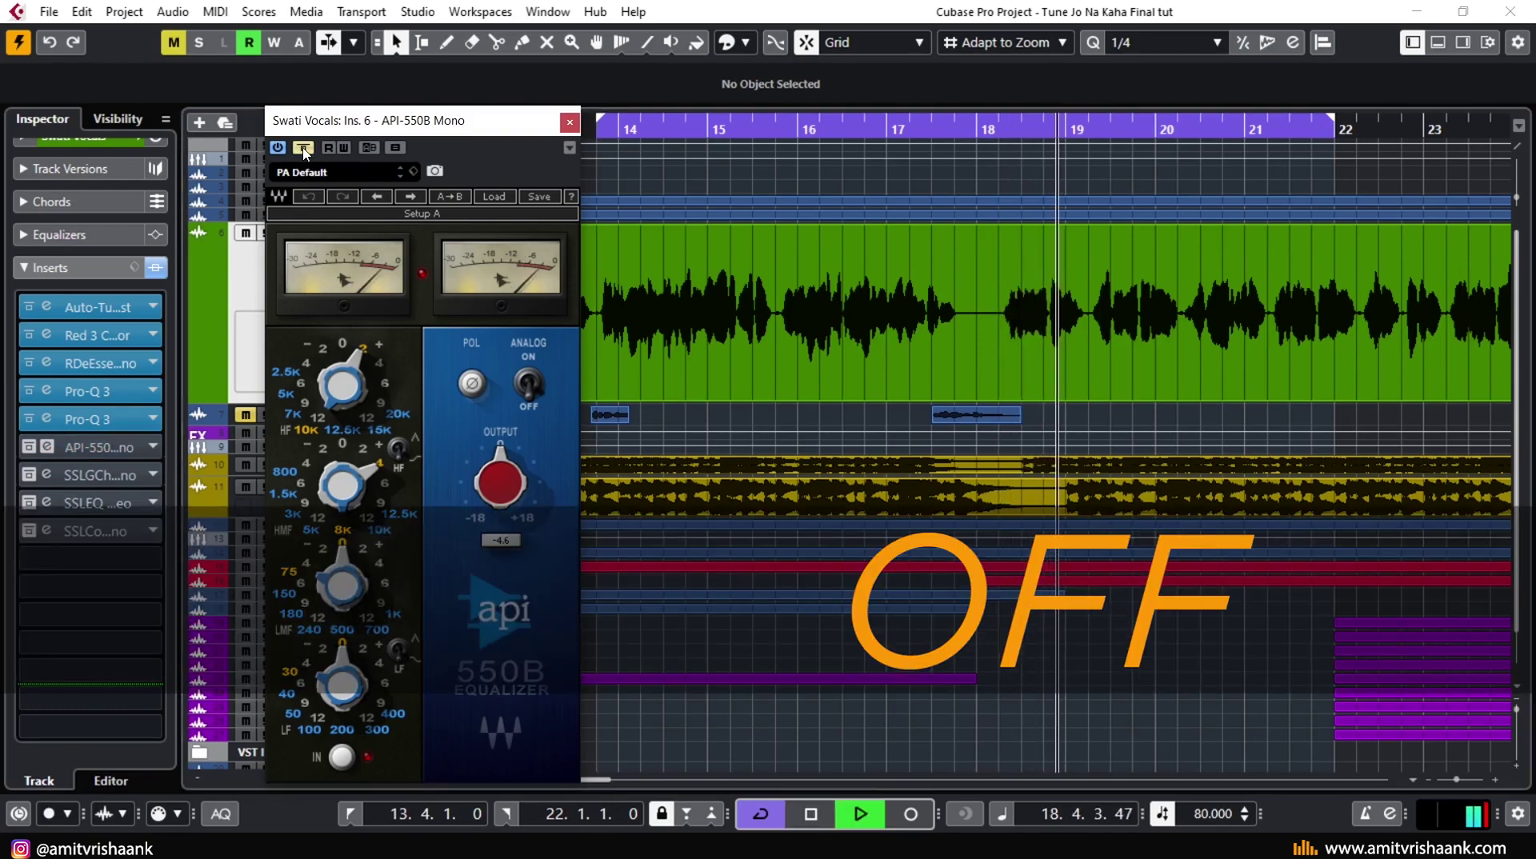
click(304, 152)
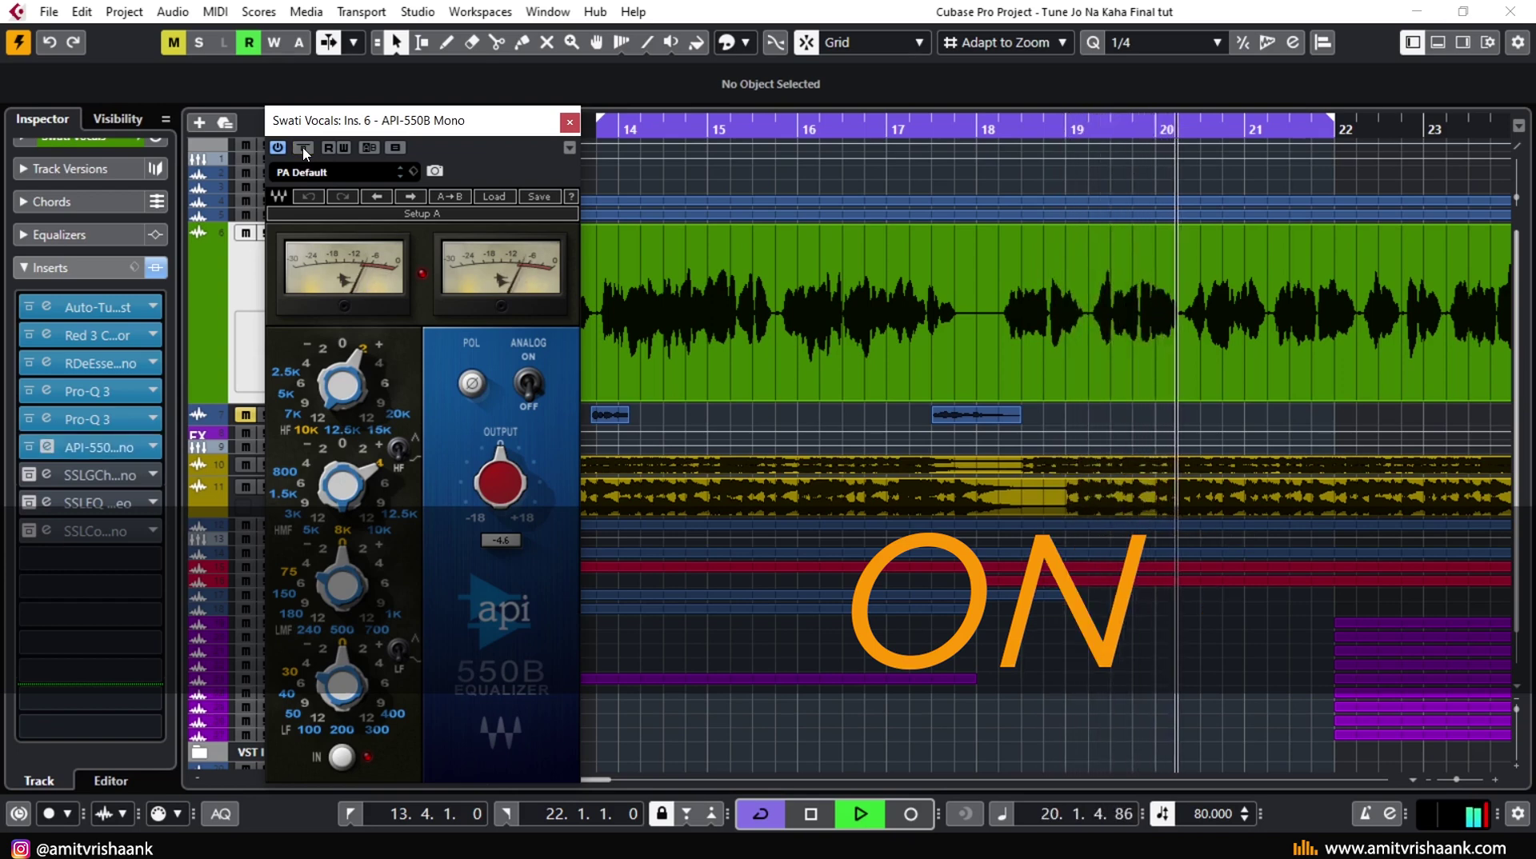
click(304, 152)
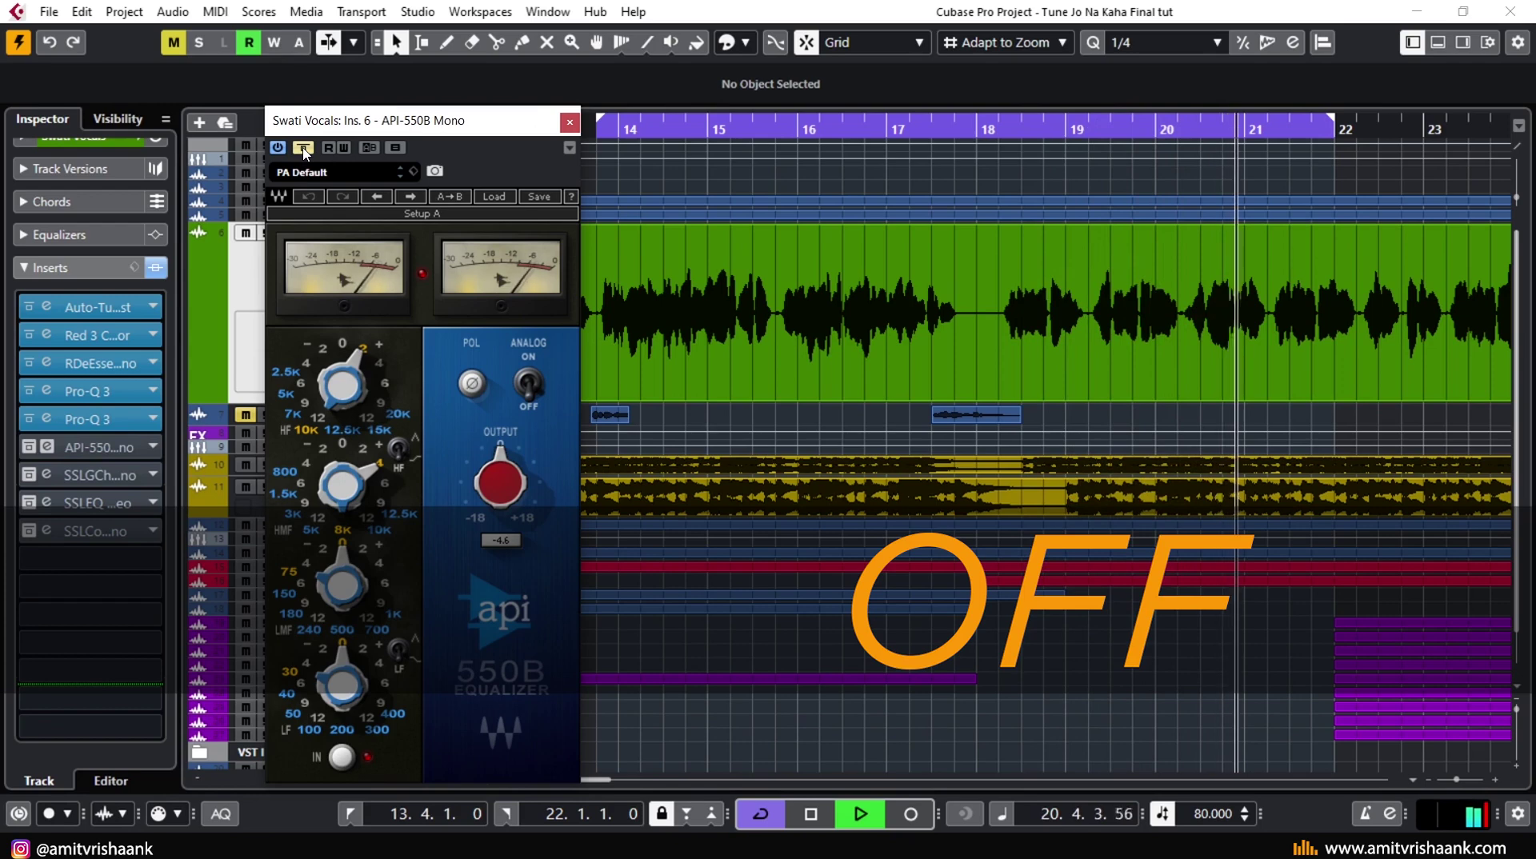
click(305, 152)
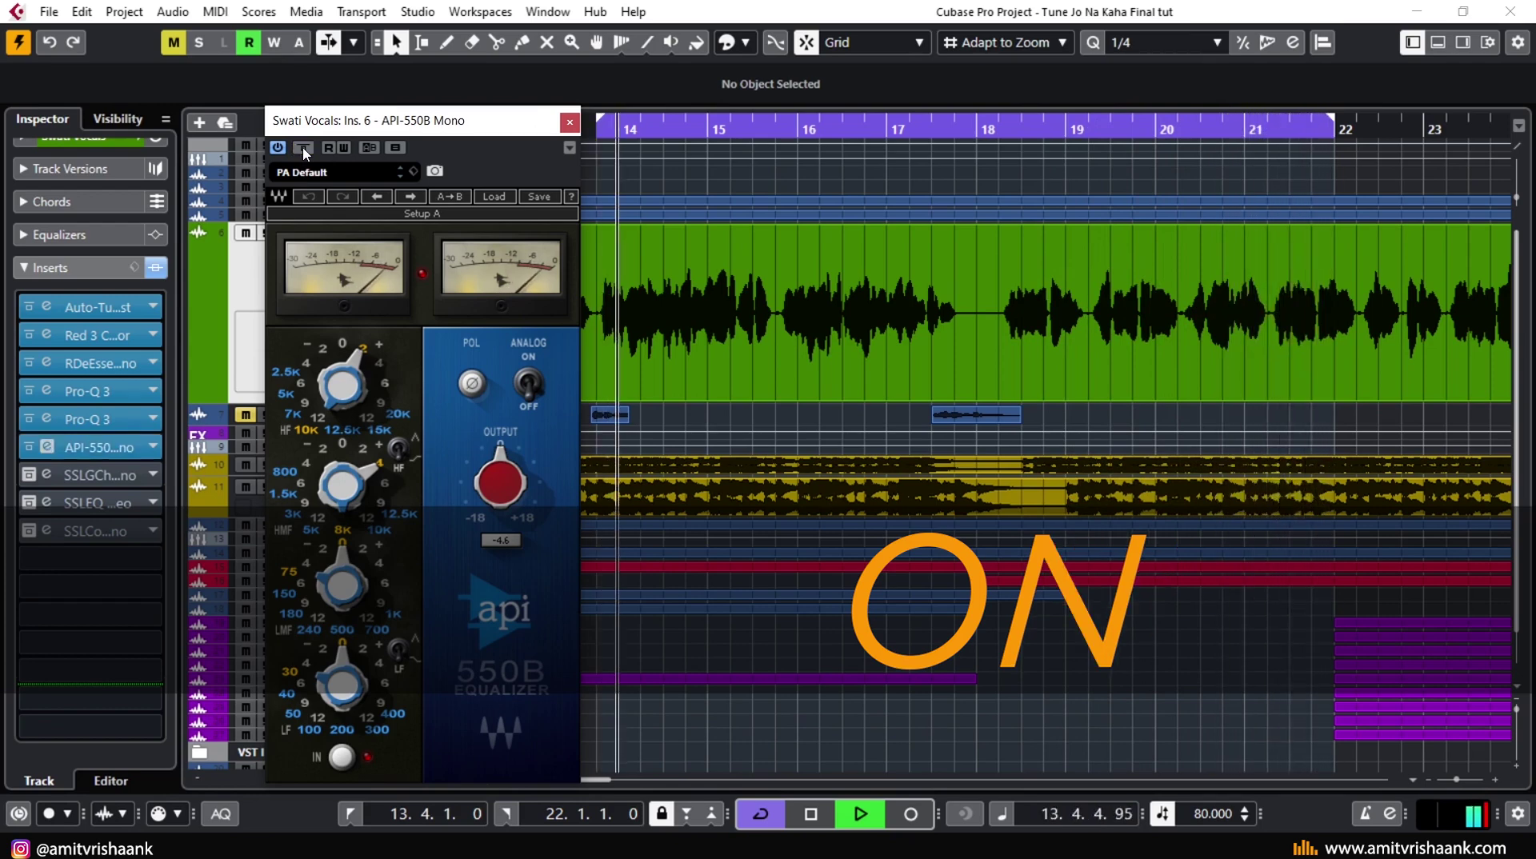
click(304, 152)
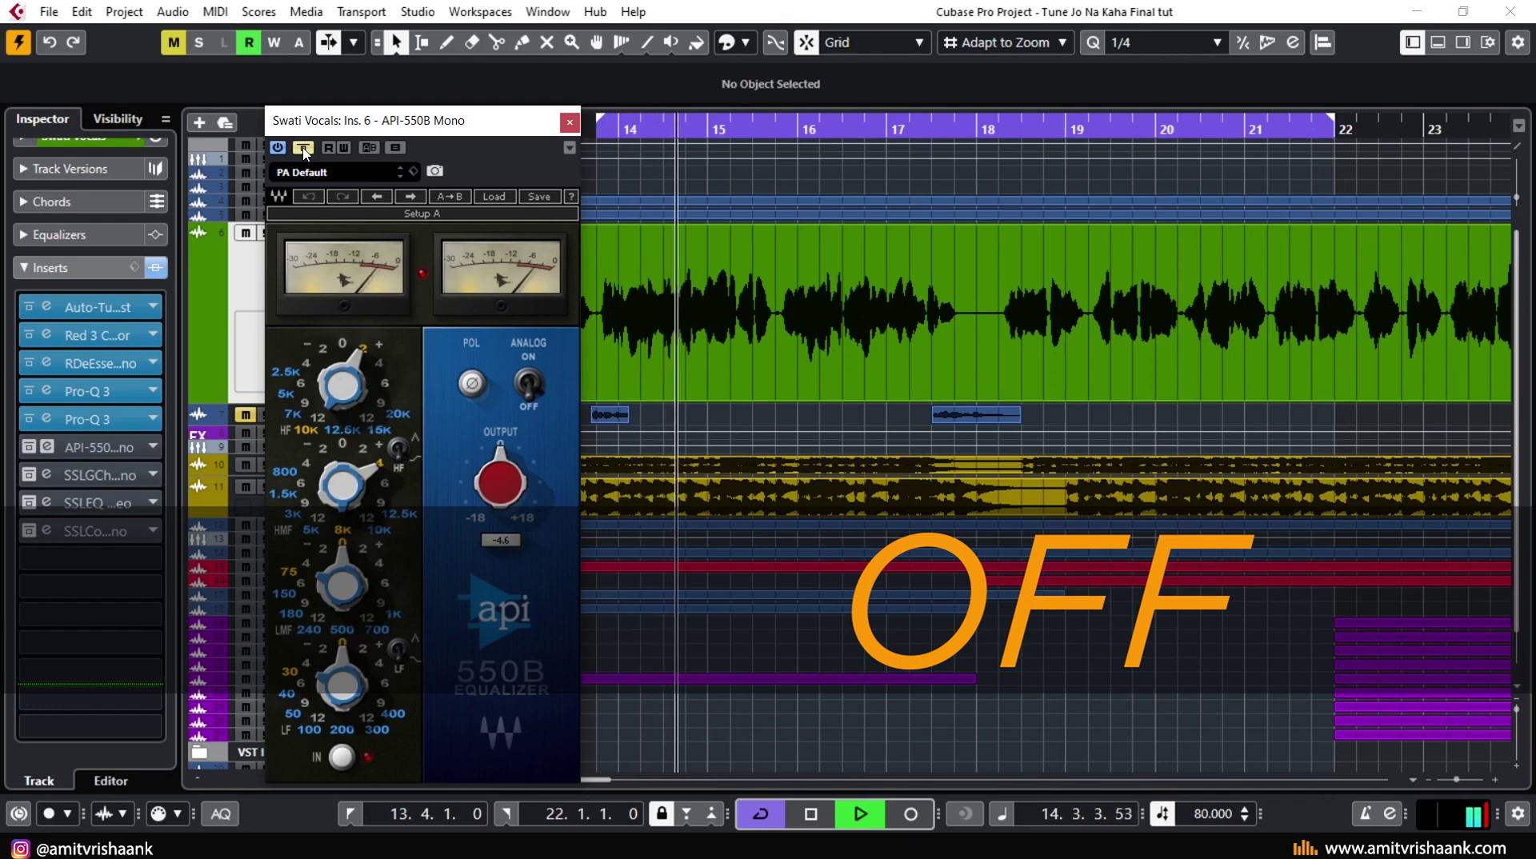
click(304, 152)
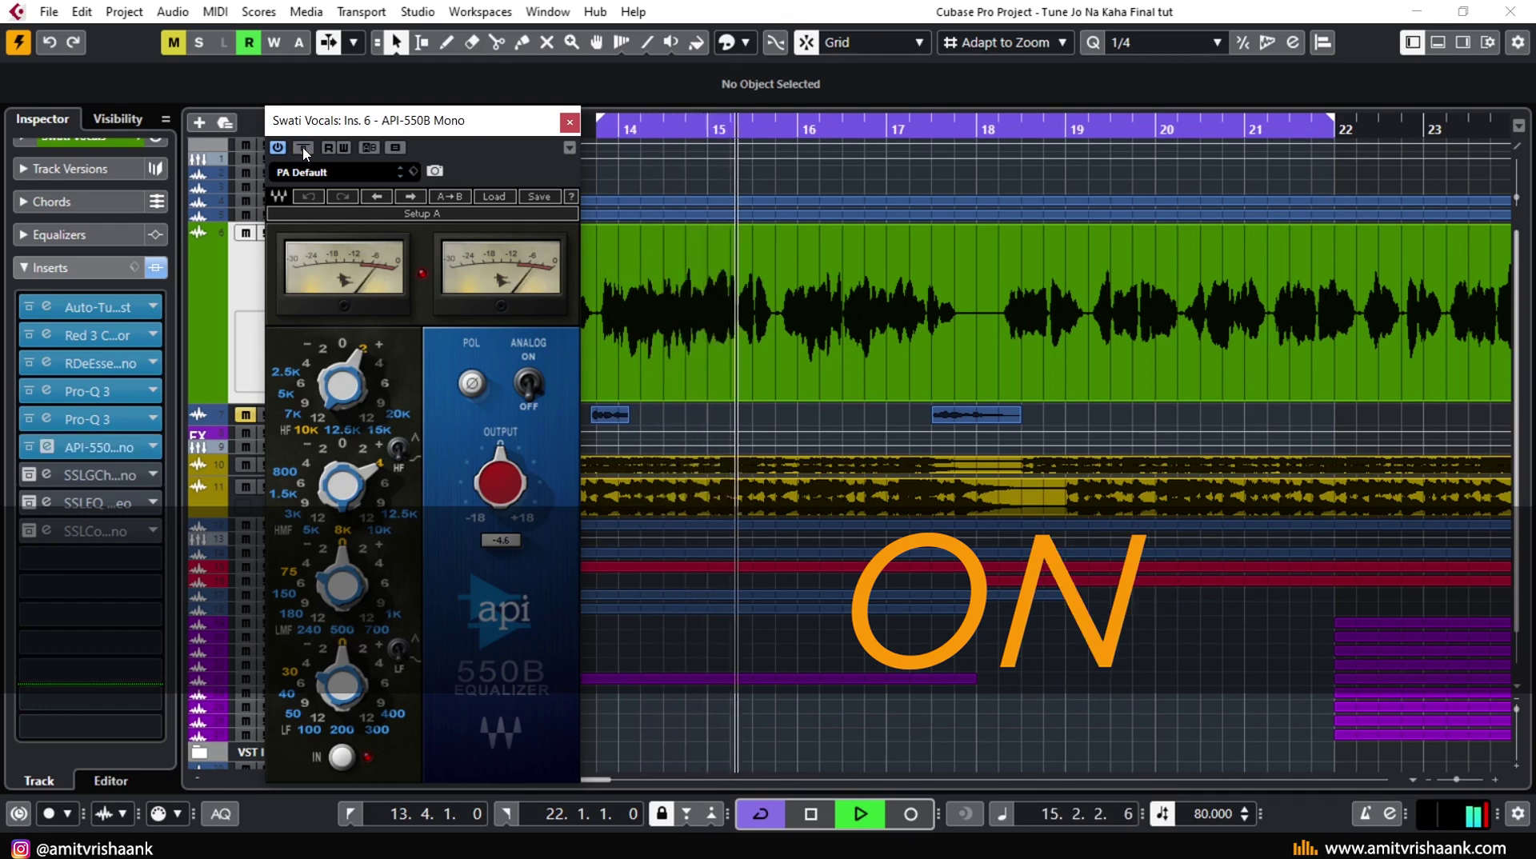
click(304, 152)
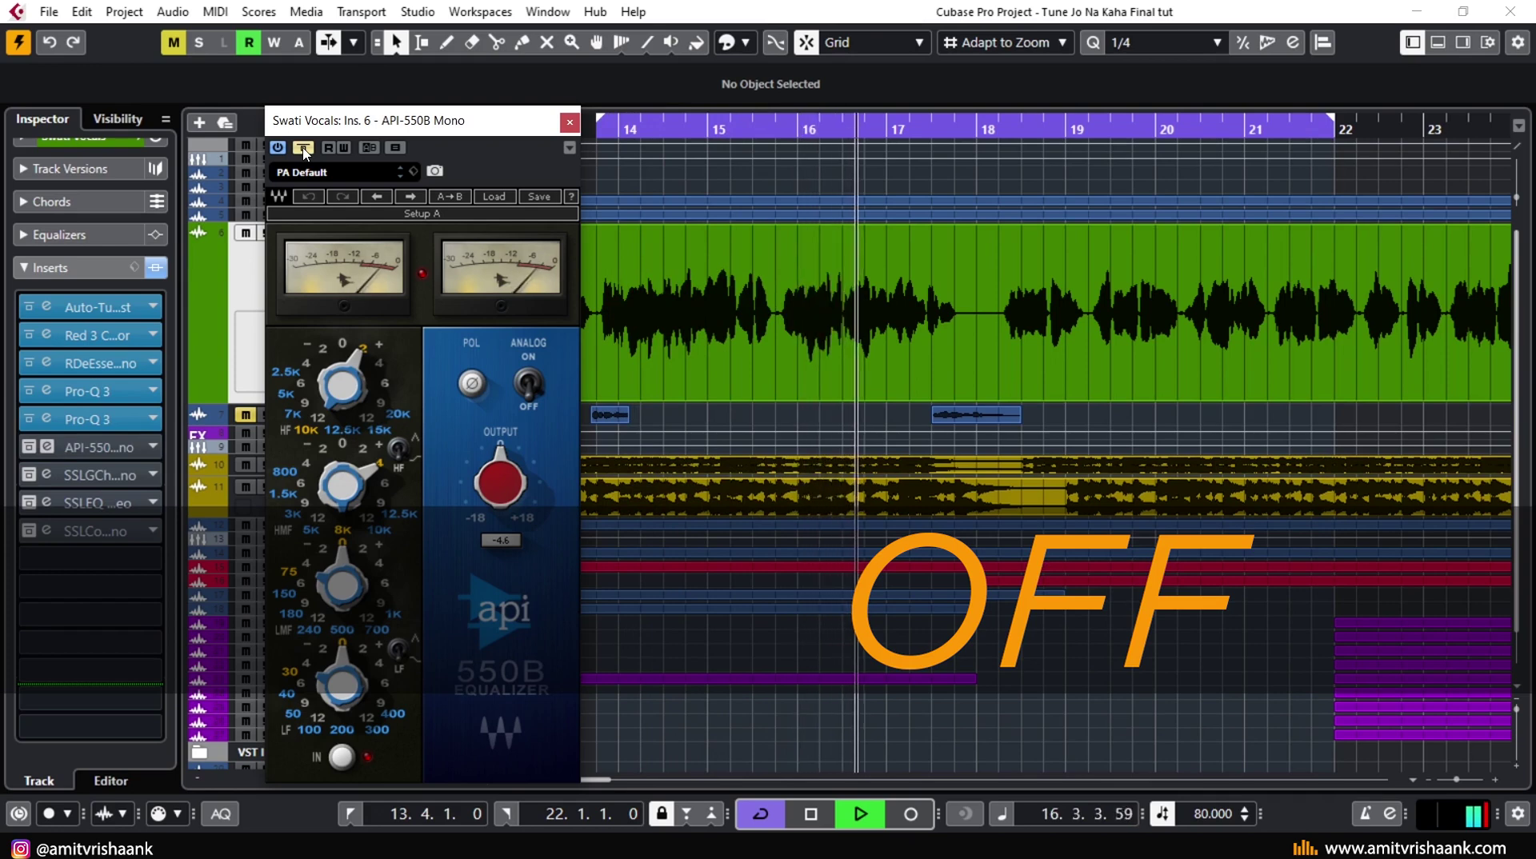
click(304, 152)
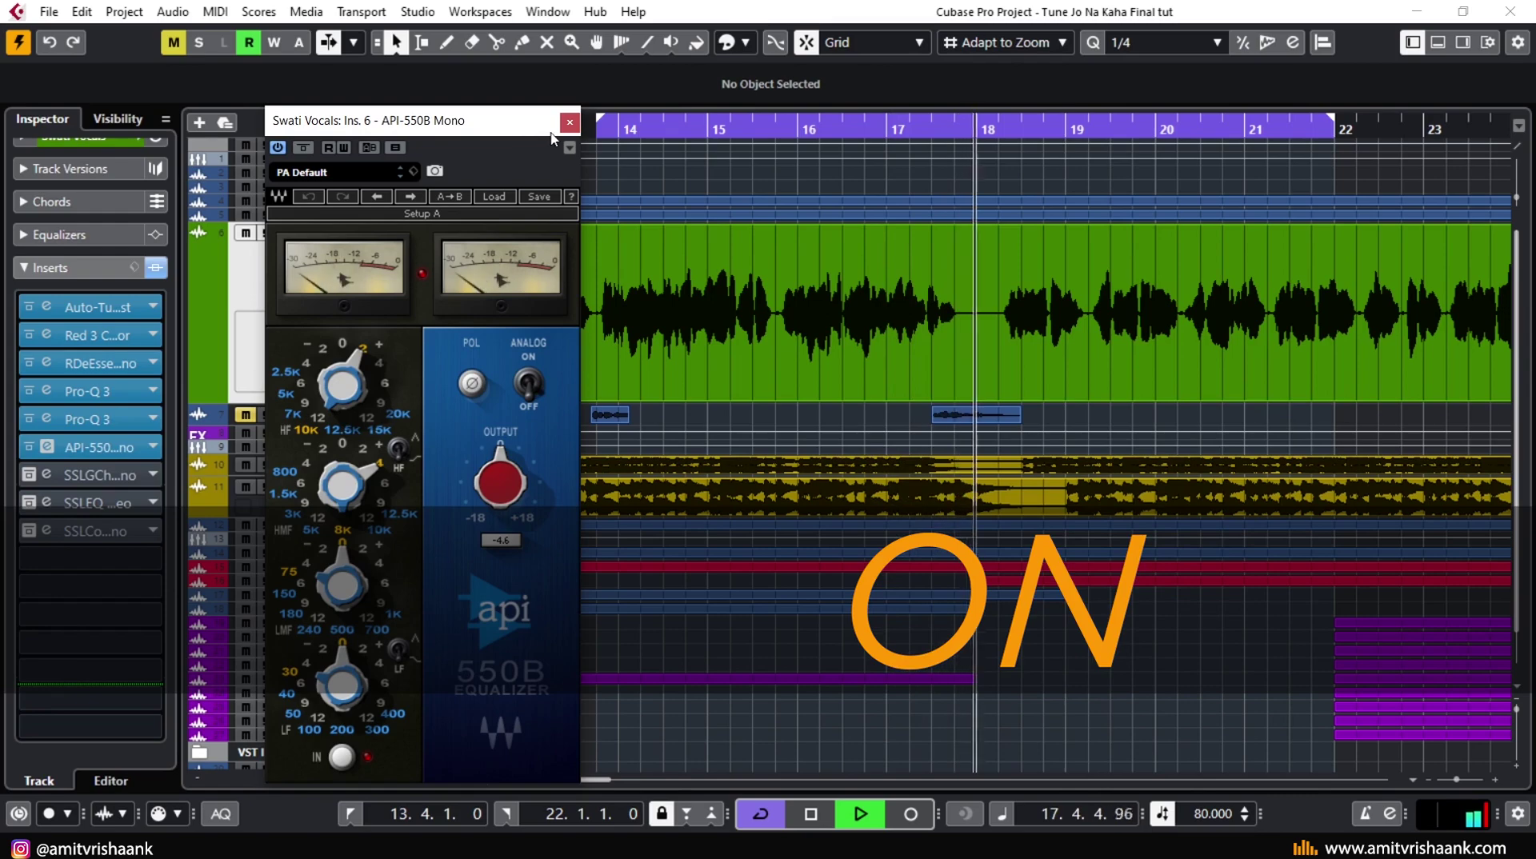
key(space)
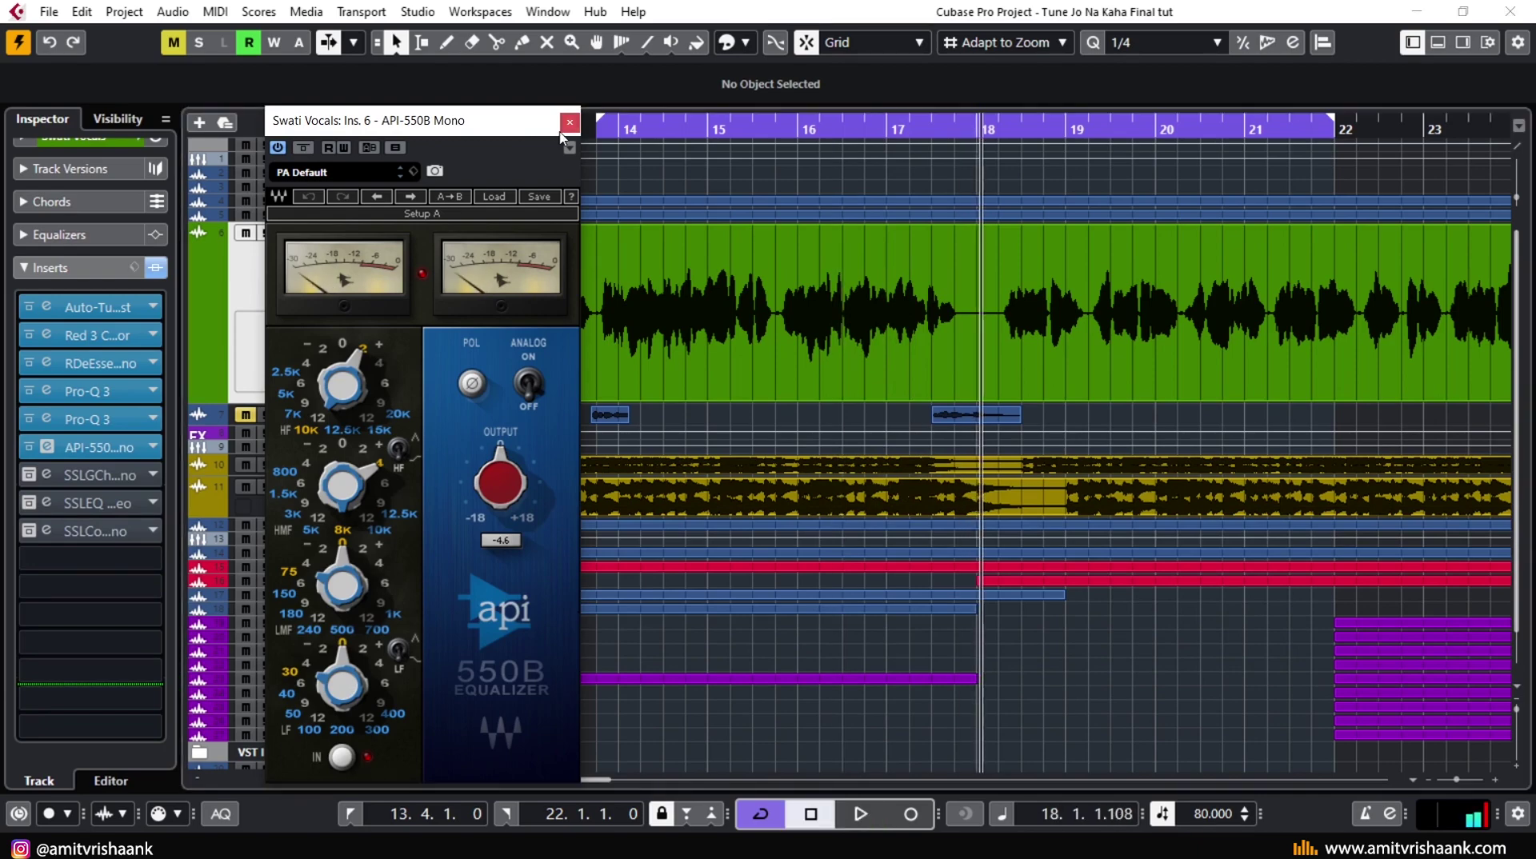
click(568, 122)
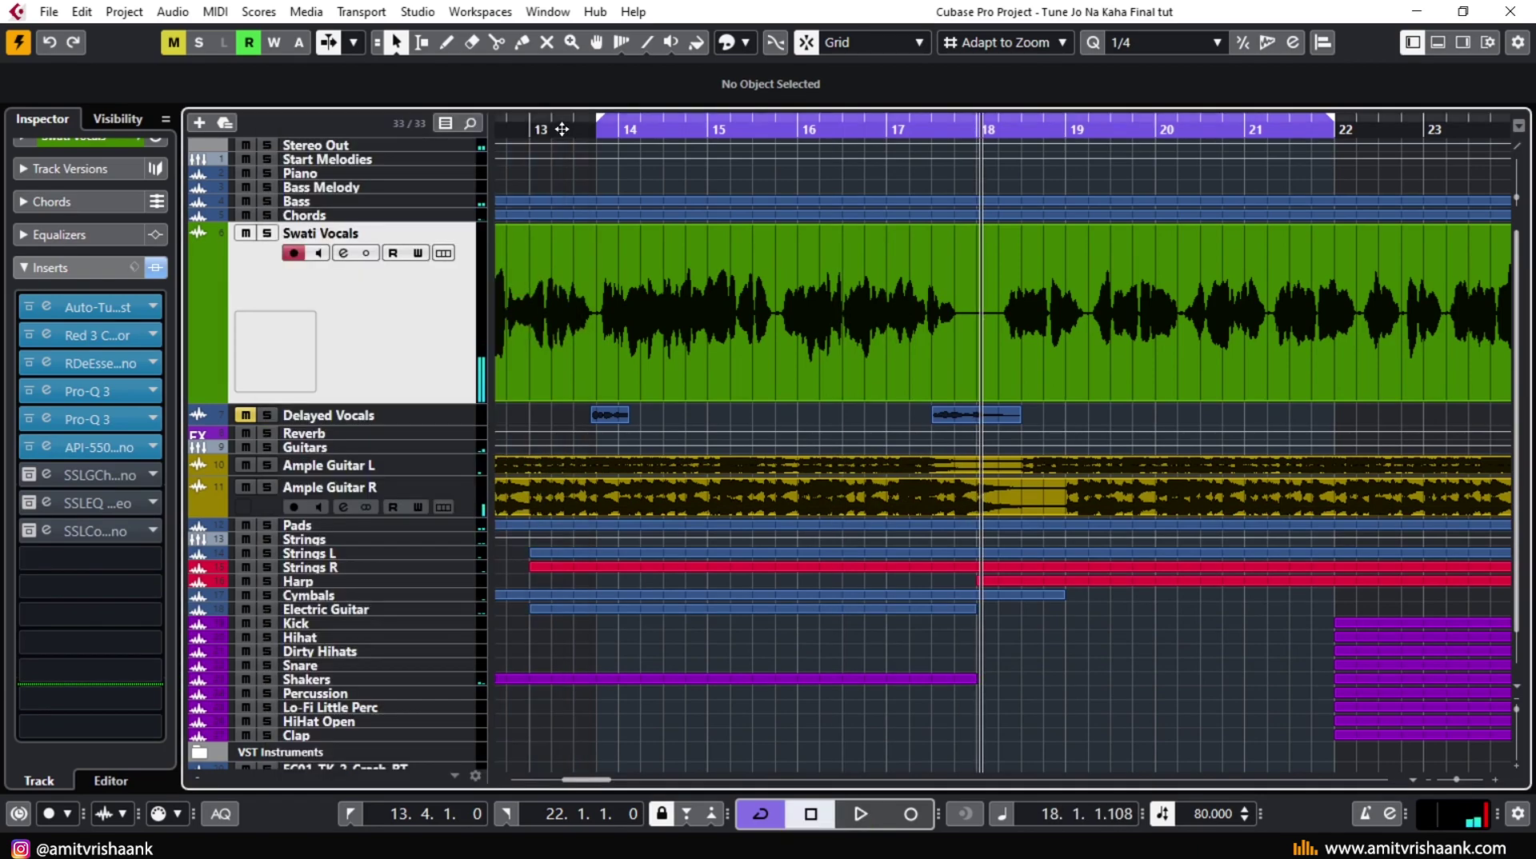
- Enable and open the SSLGChannel insert on the main vocal, moving its window clear of the loop region
click(37, 476)
drag(473, 76, 666, 83)
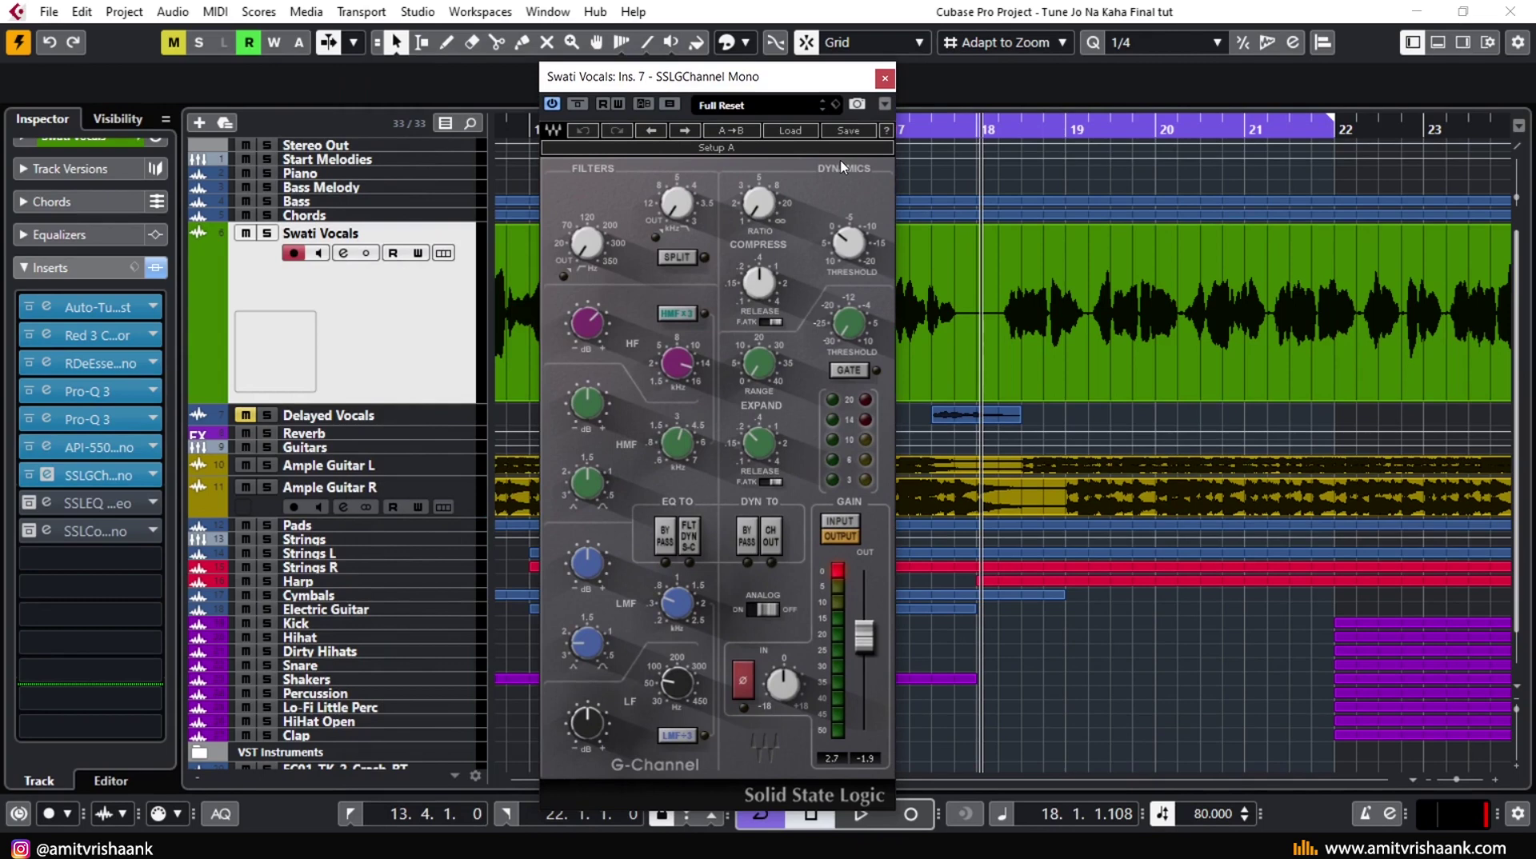
drag(774, 88, 455, 113)
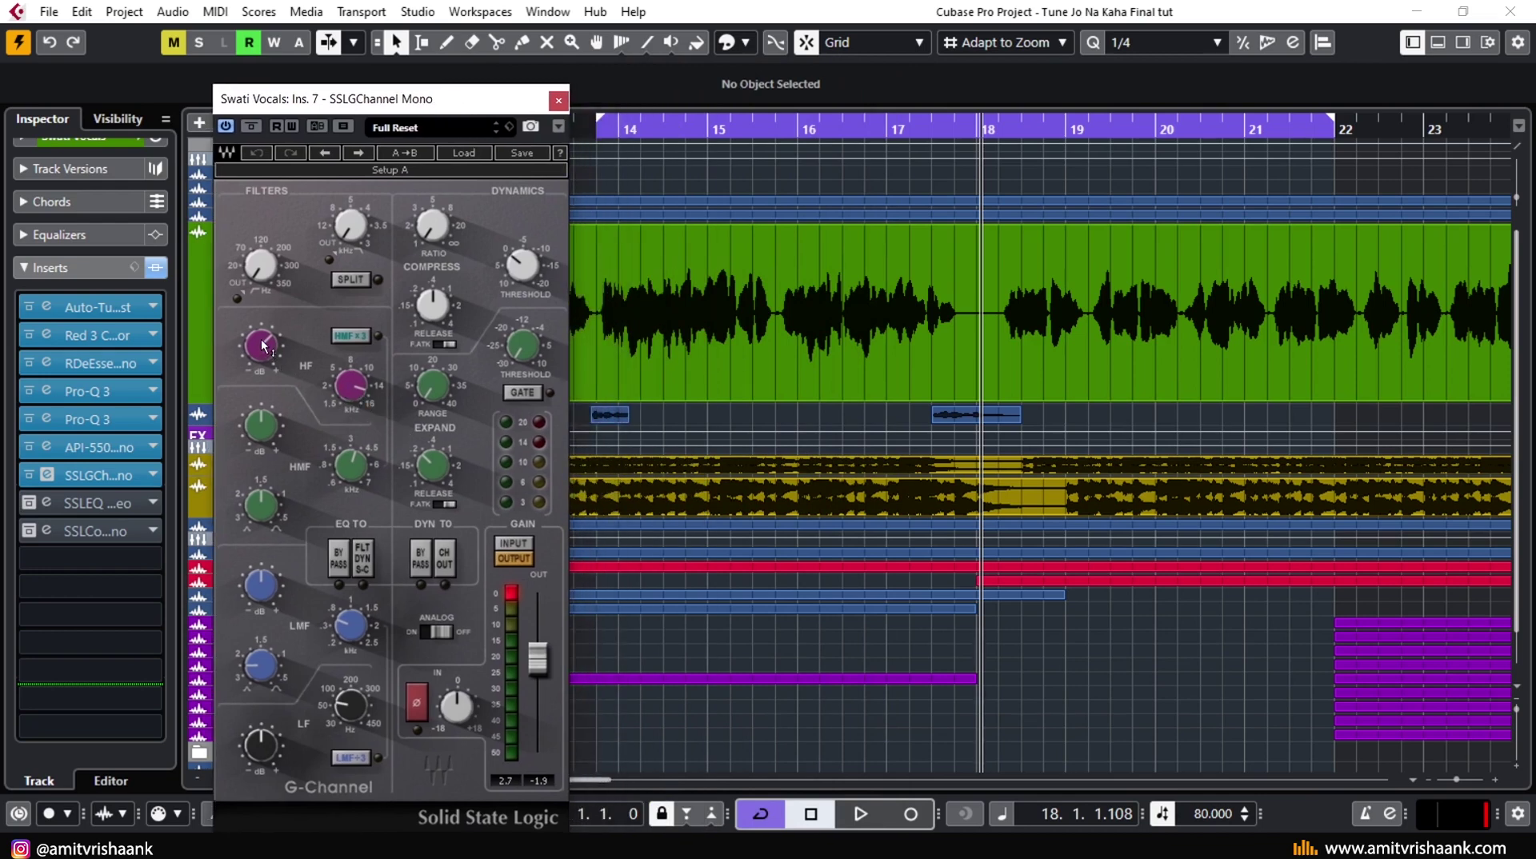
- Compare the main vocal with the SSLGChannel bypassed and active during looped playback from 13.4.1, leave it active, and close its window
key(space)
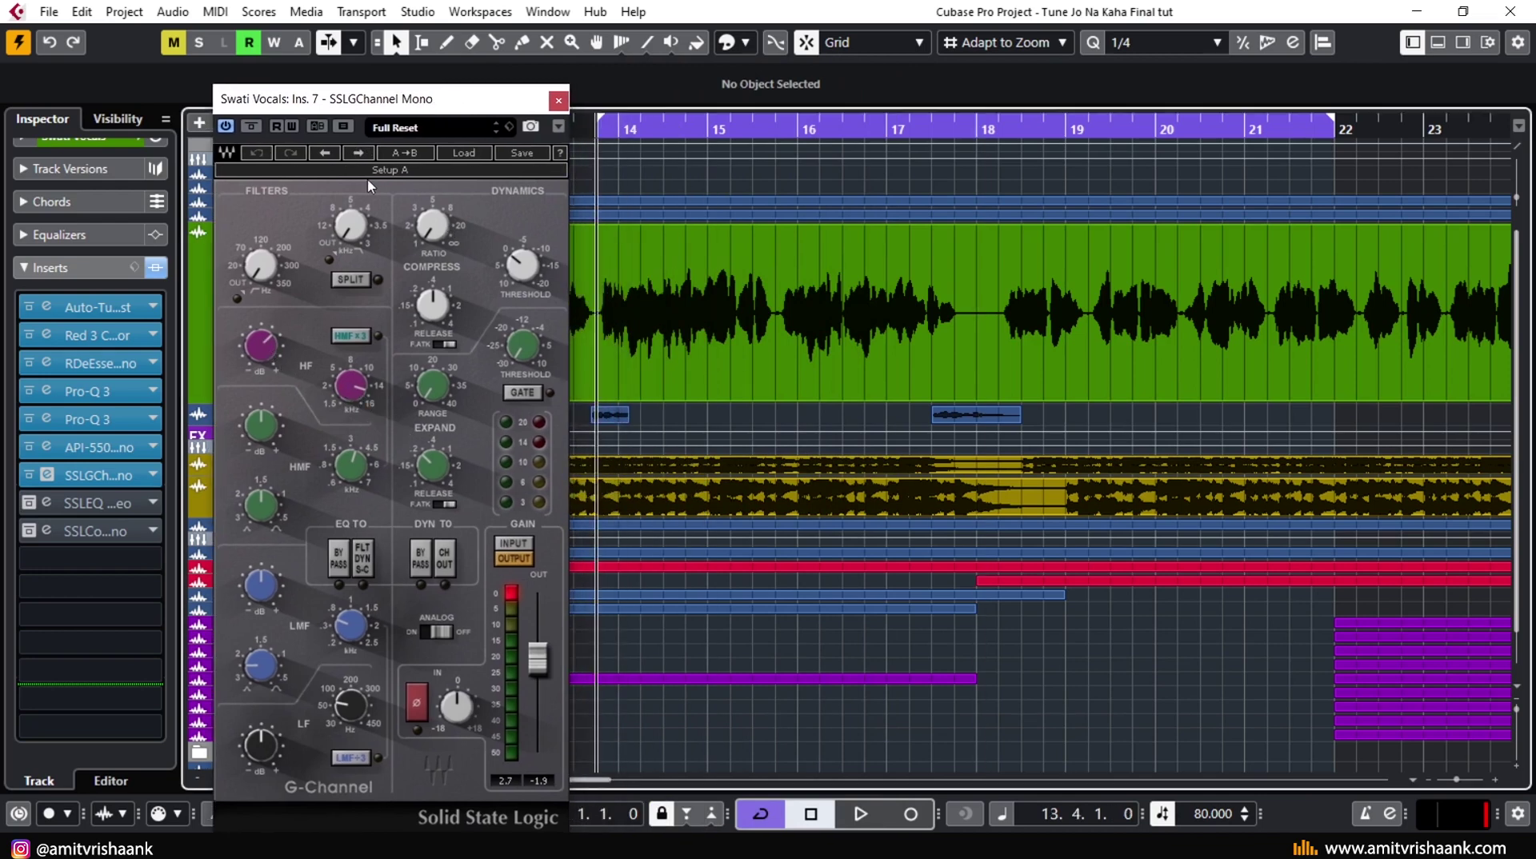
key(space)
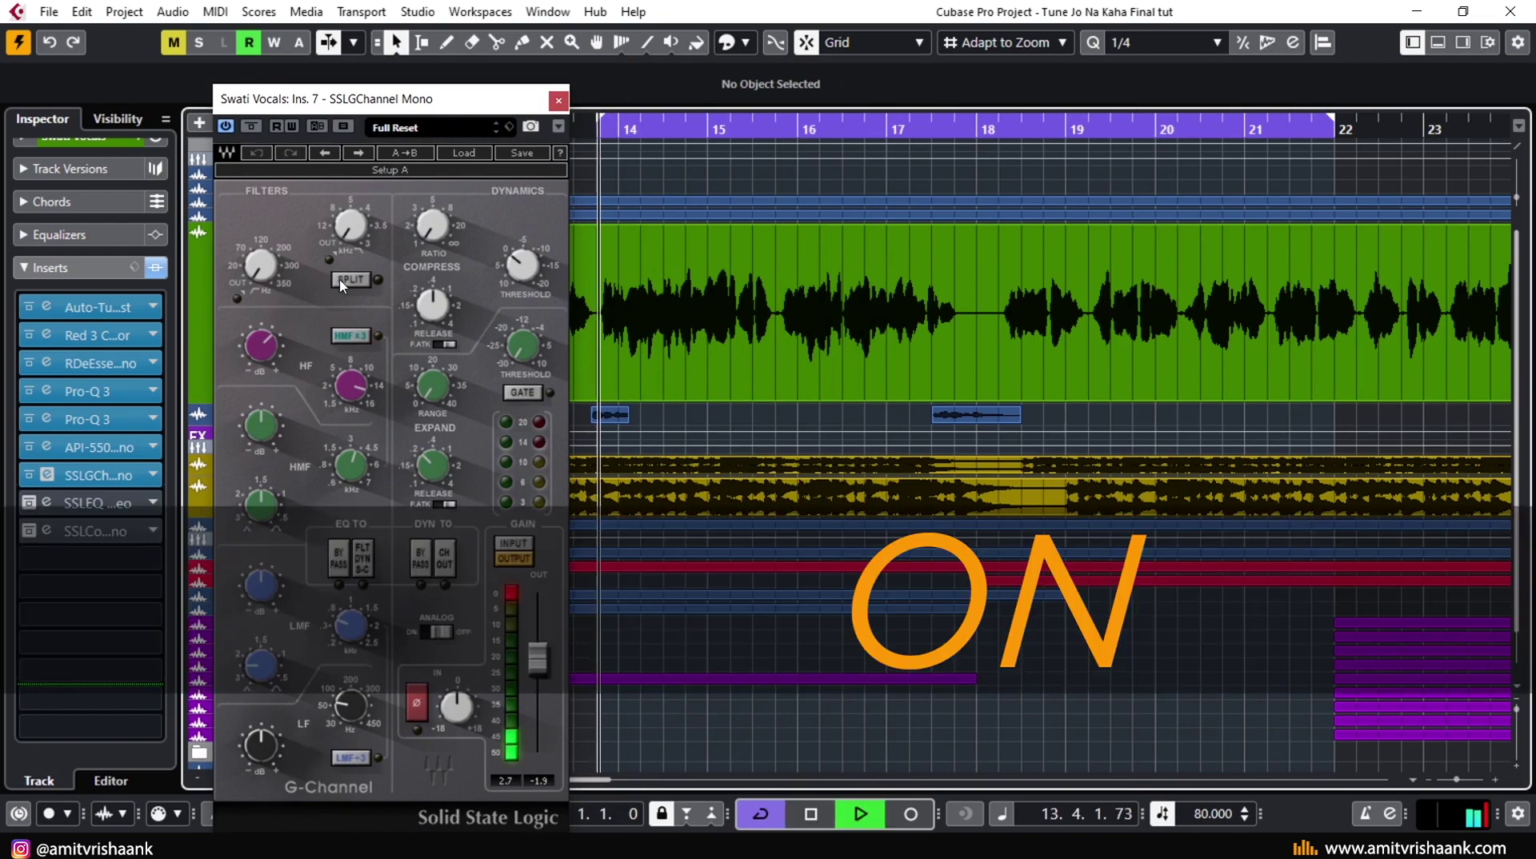
click(250, 127)
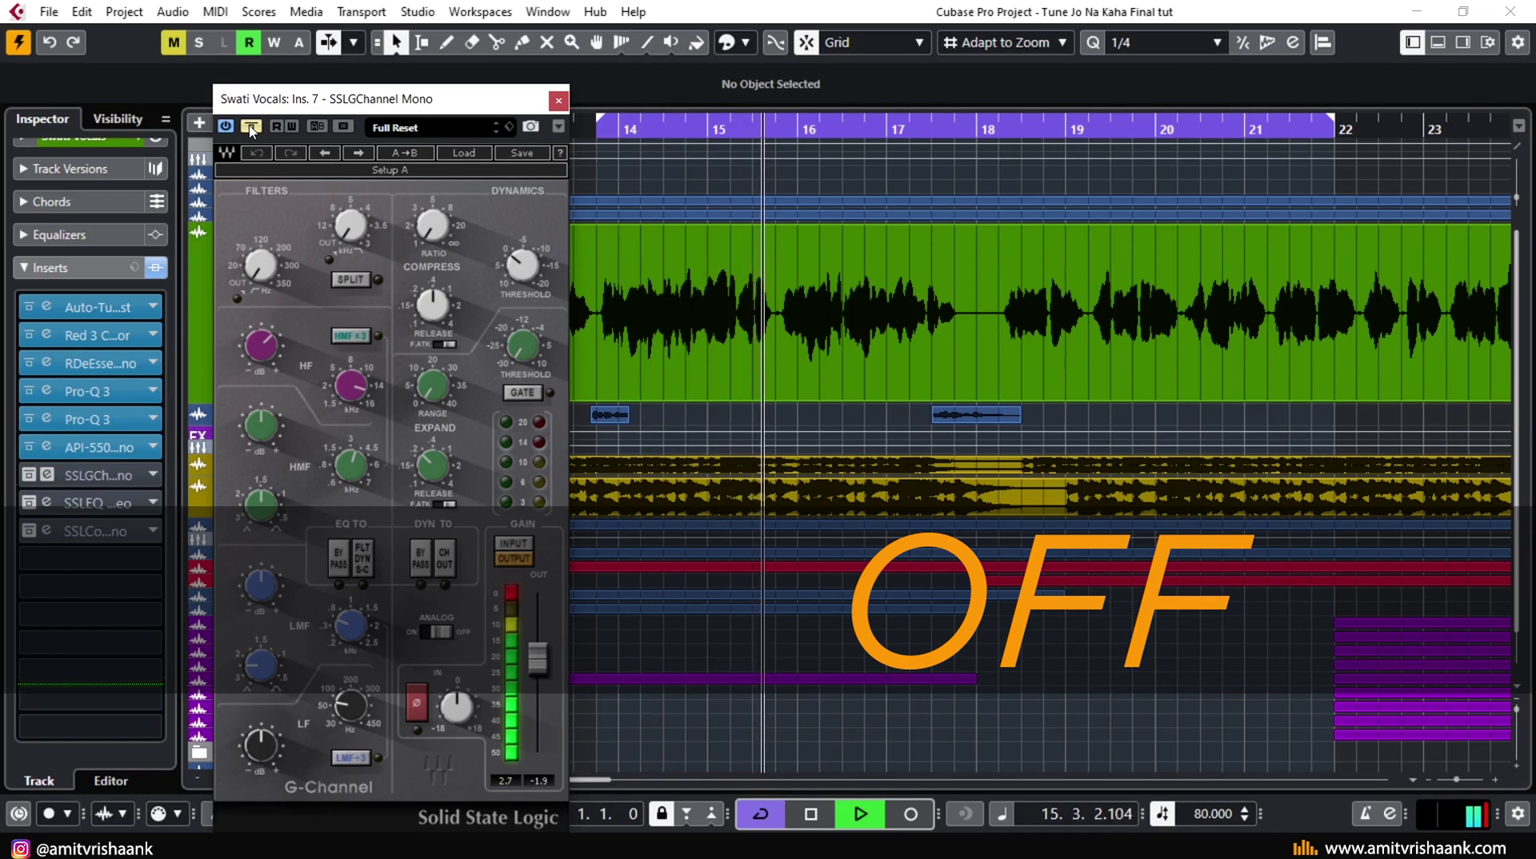
click(251, 128)
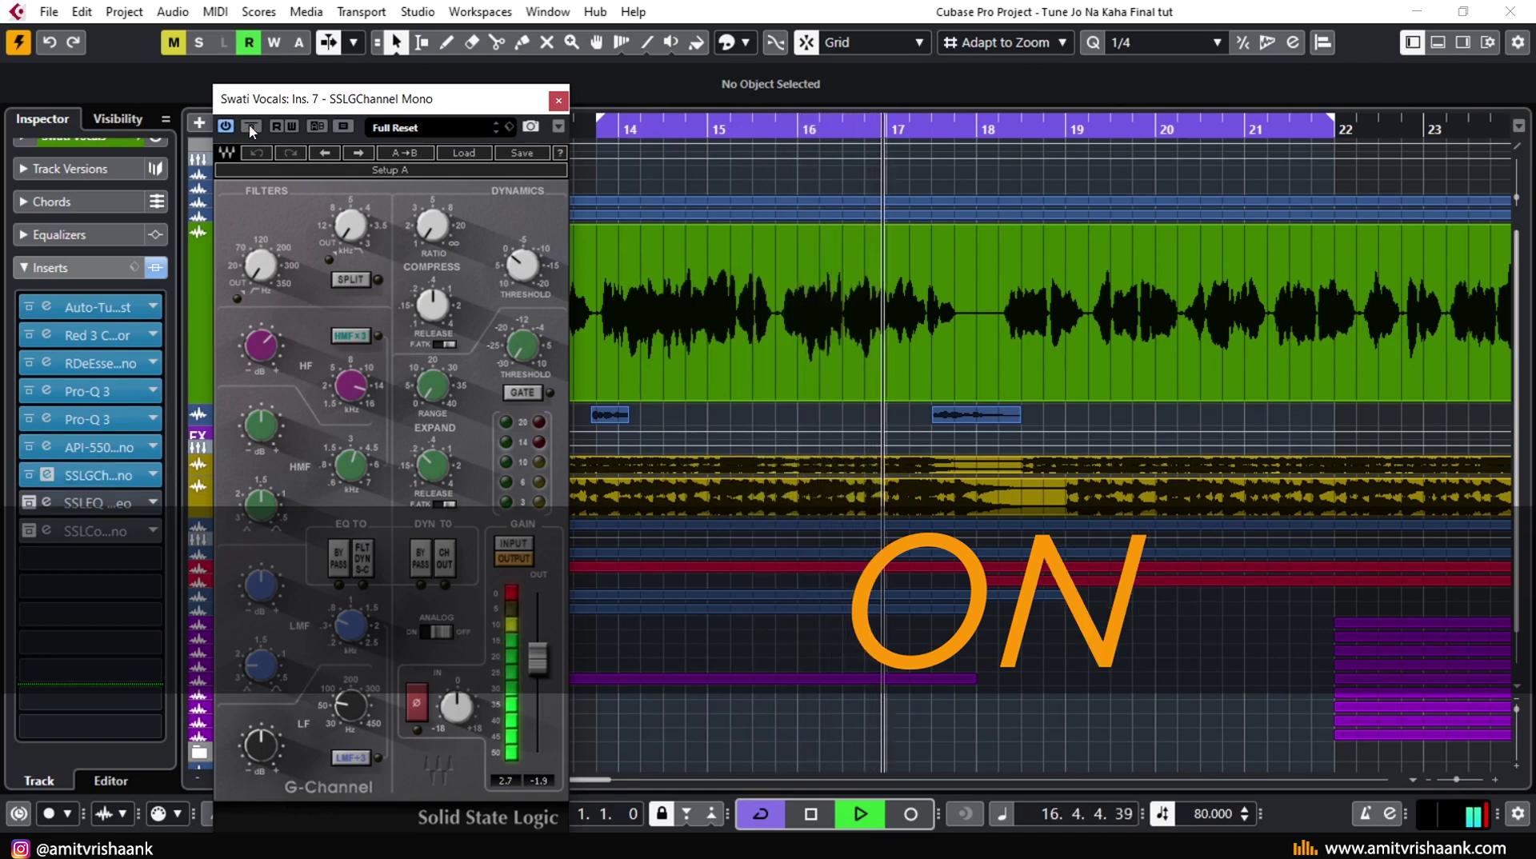
click(250, 128)
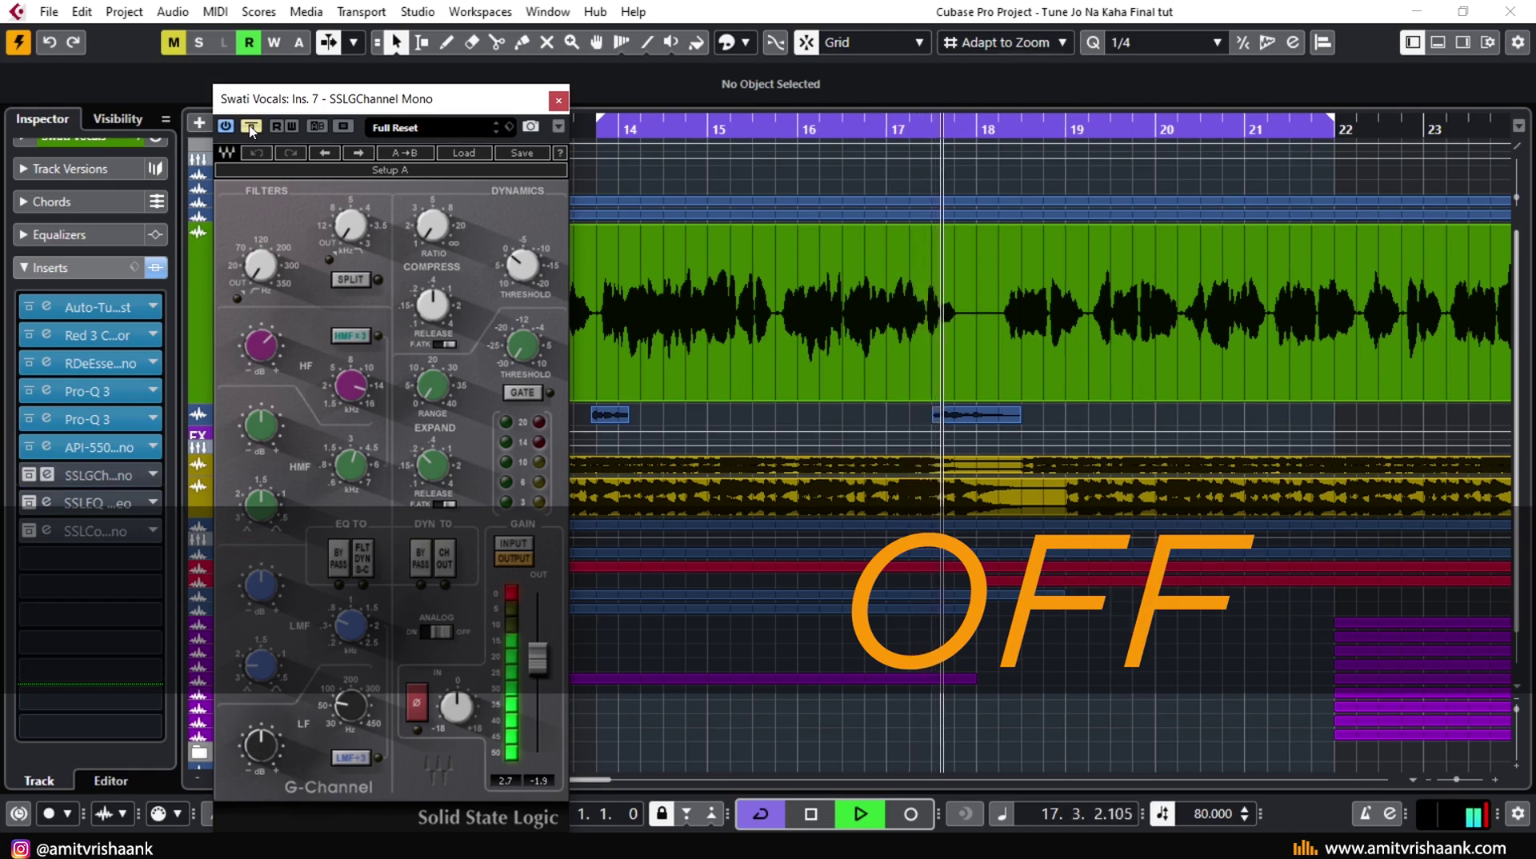
click(250, 128)
click(251, 128)
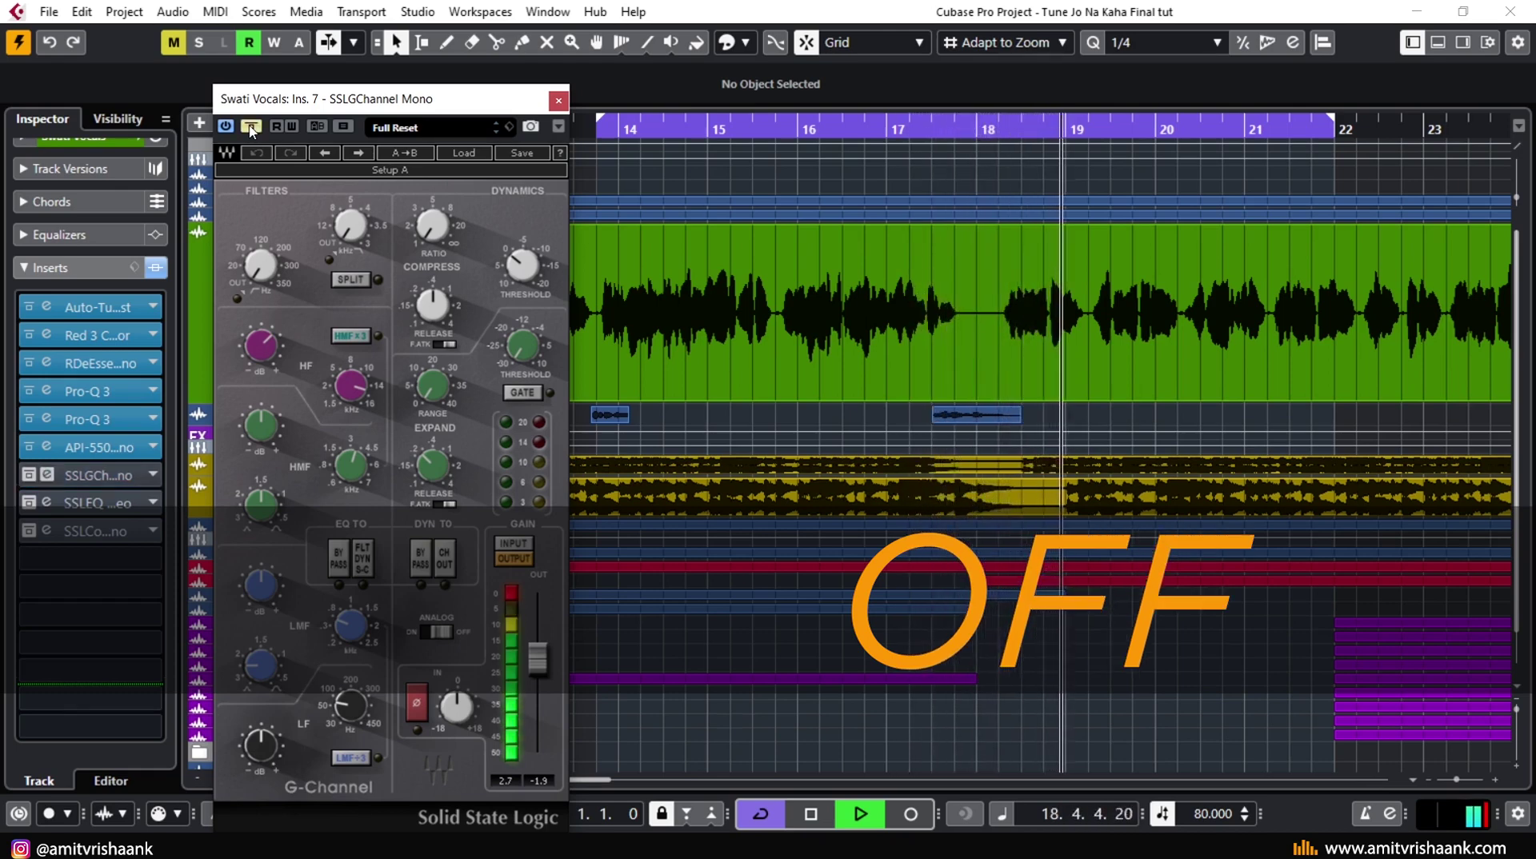
click(250, 128)
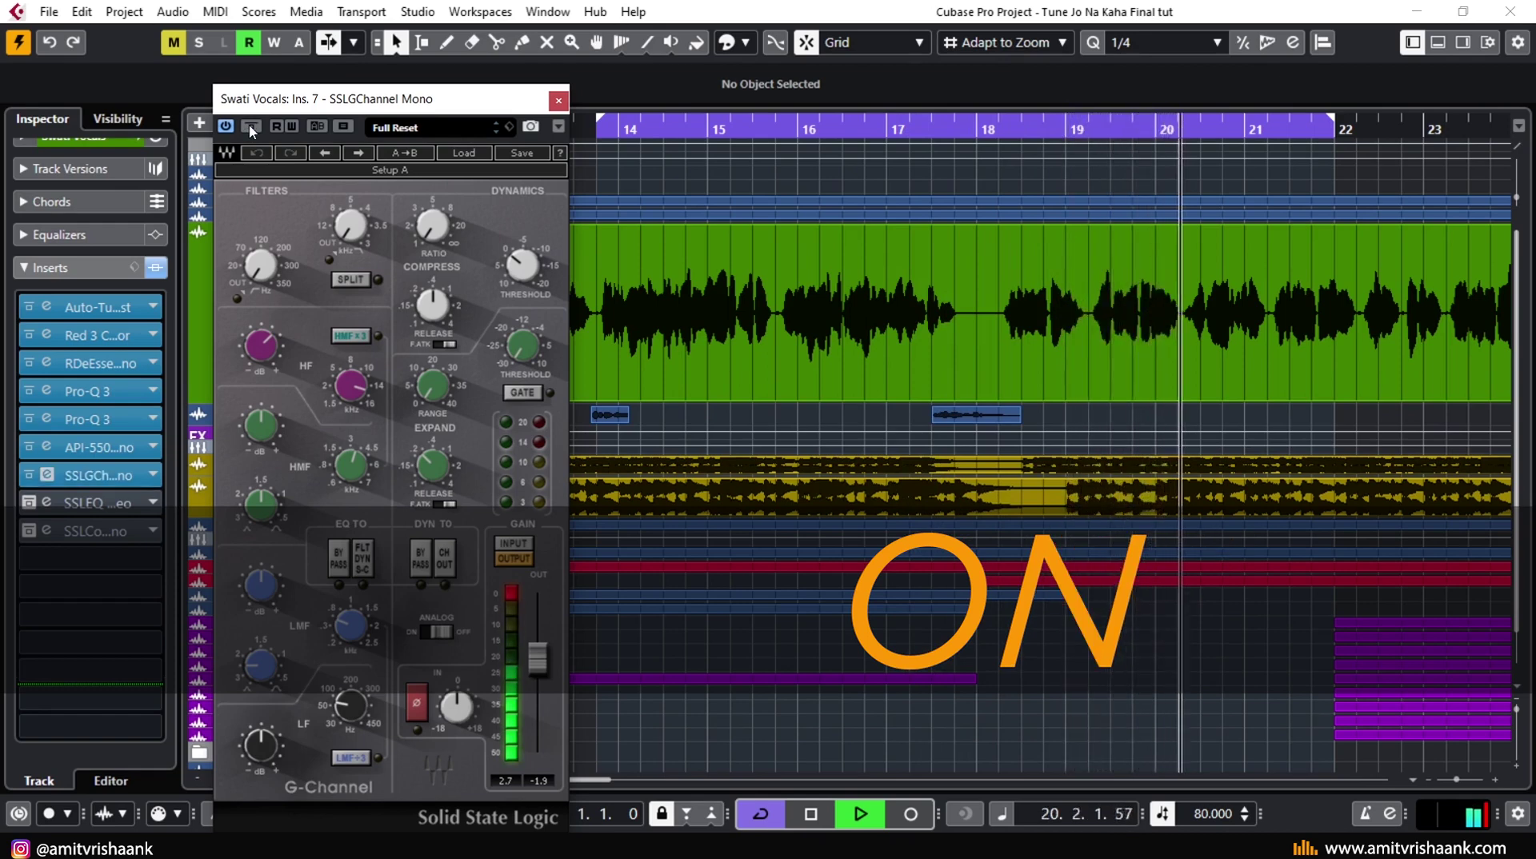
click(251, 128)
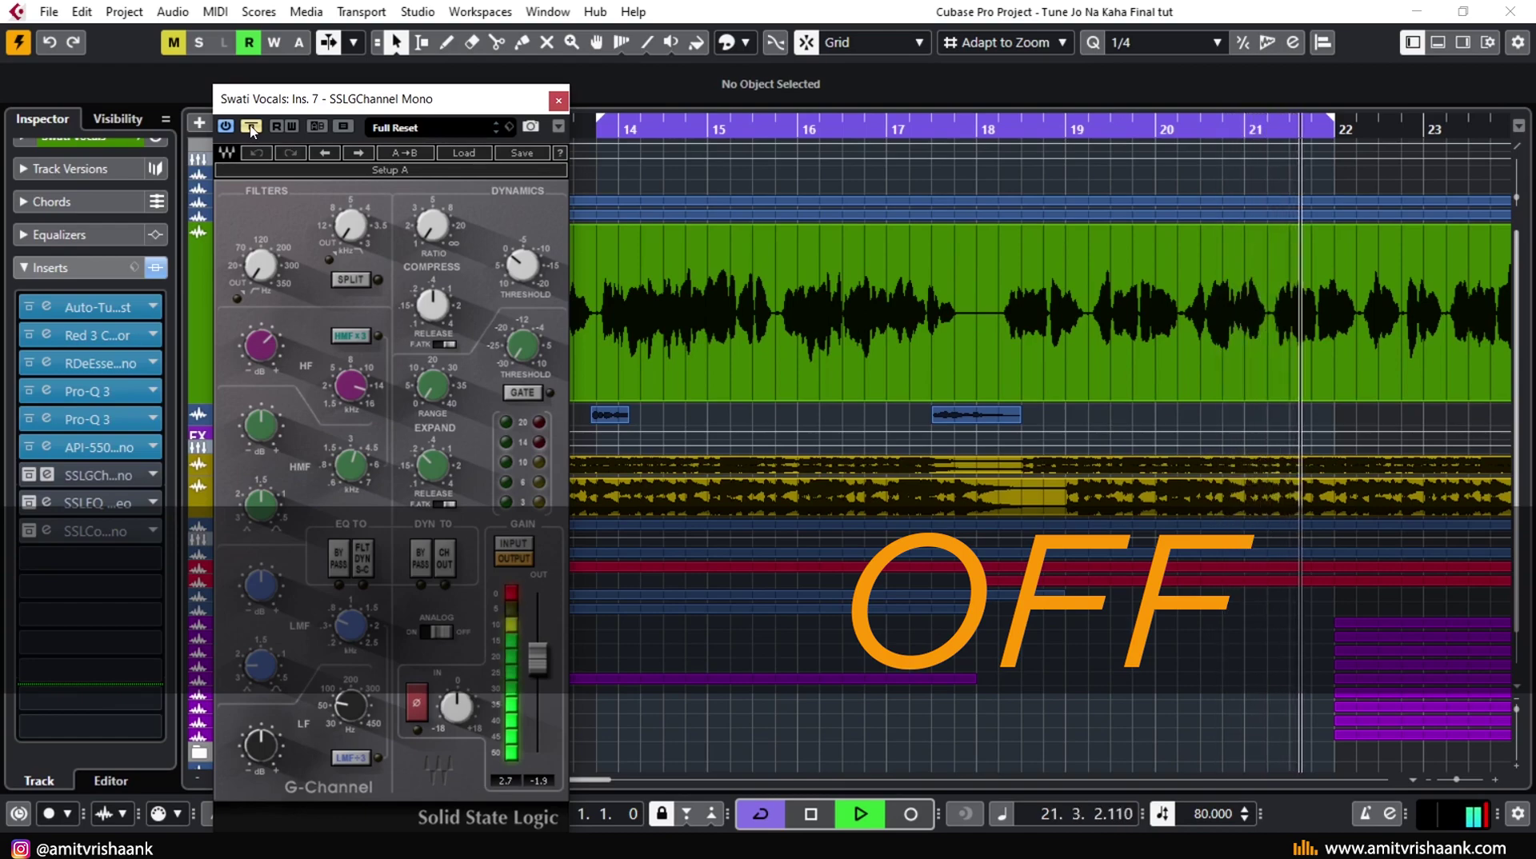
key(space)
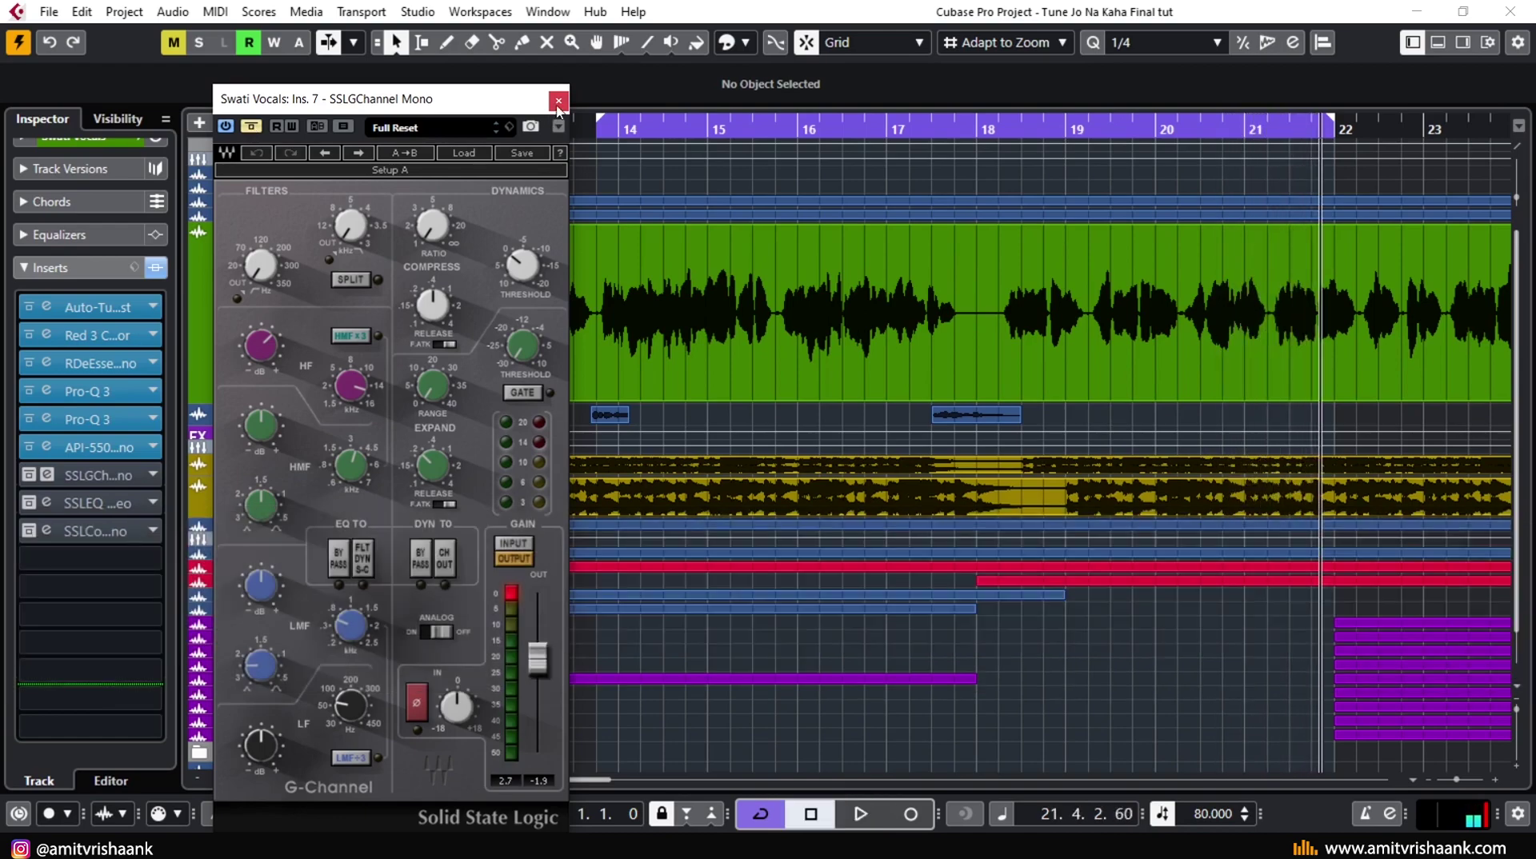
click(558, 102)
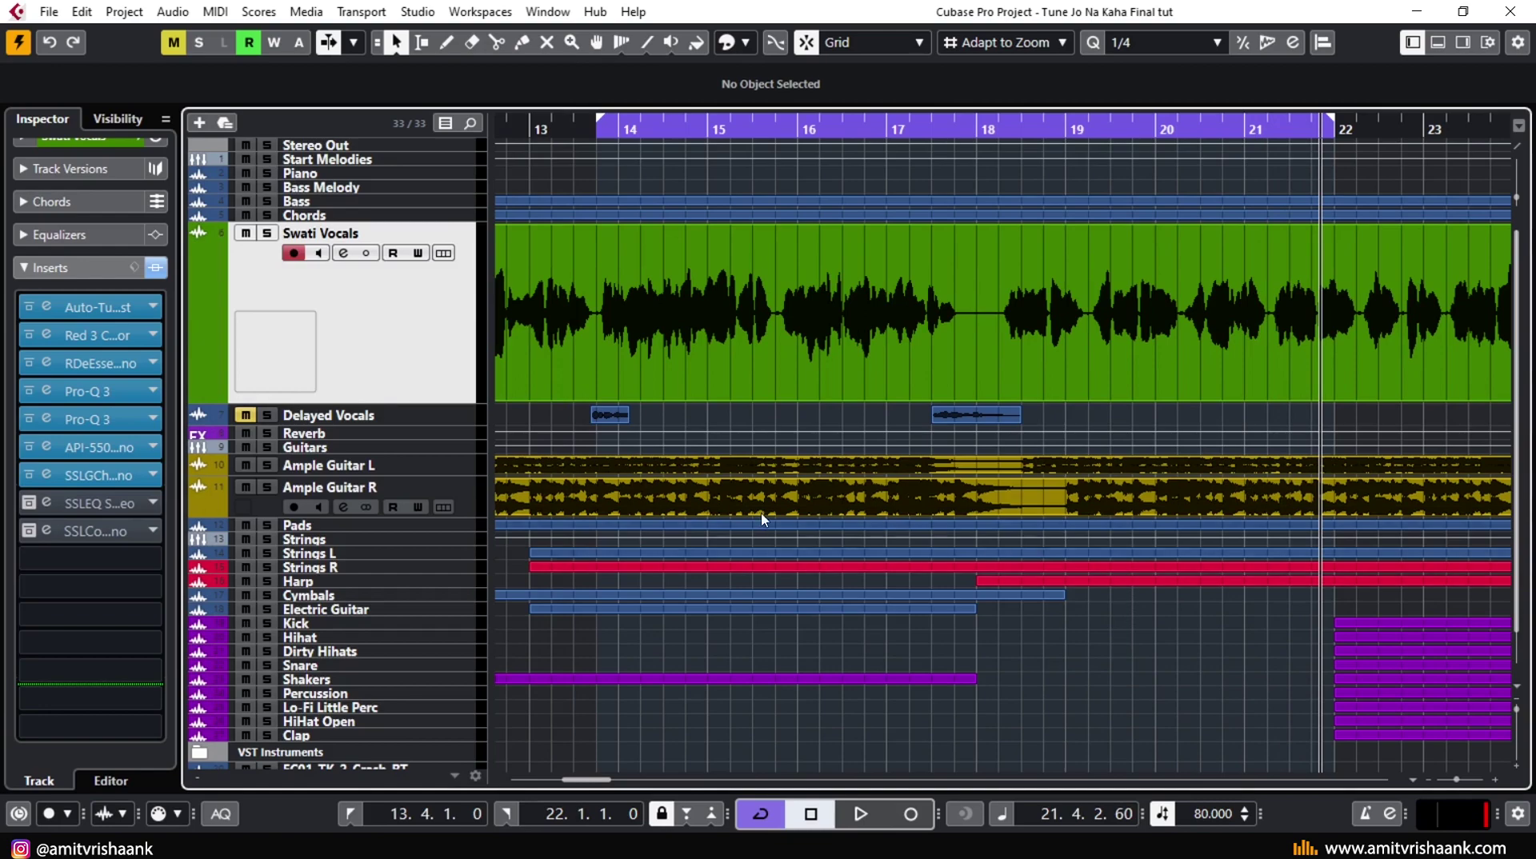
- Enable the SSLEQ insert on the main vocal, compare it bypassed and active during playback, and close its window with the effect active
click(47, 502)
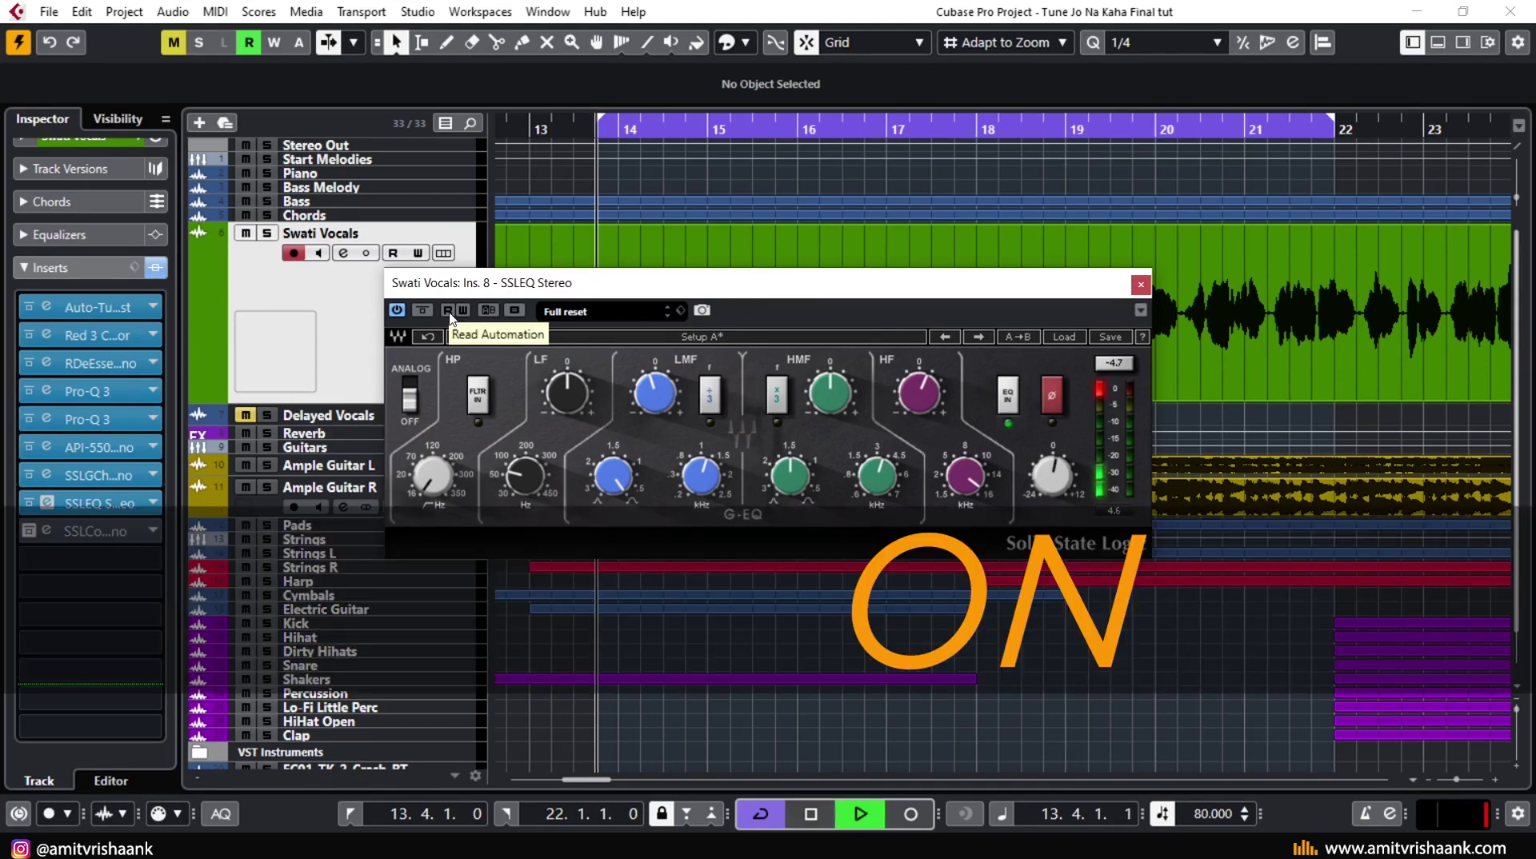
key(space)
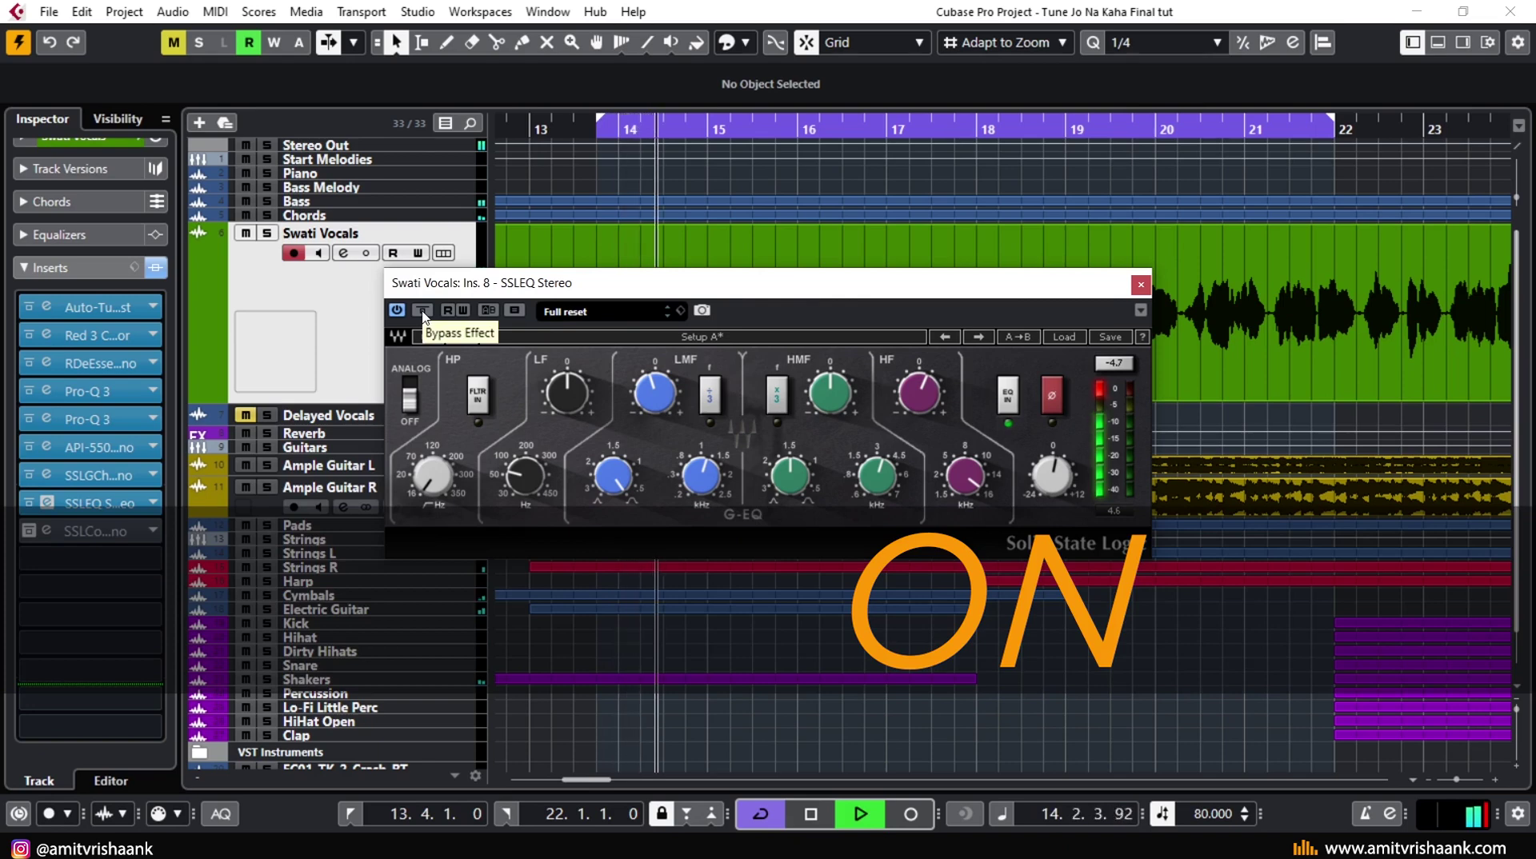
click(422, 311)
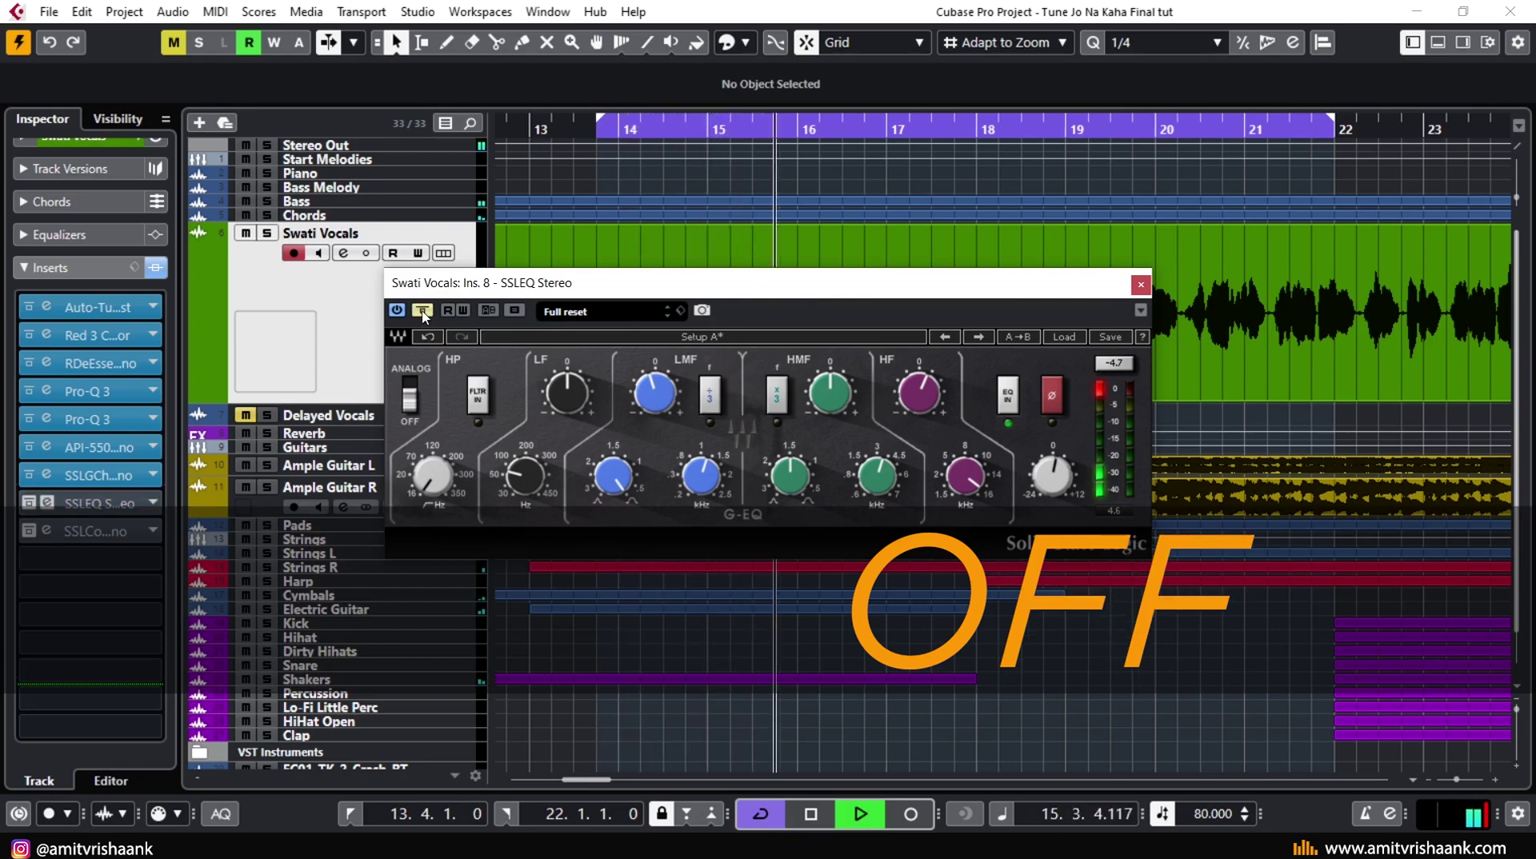
click(422, 312)
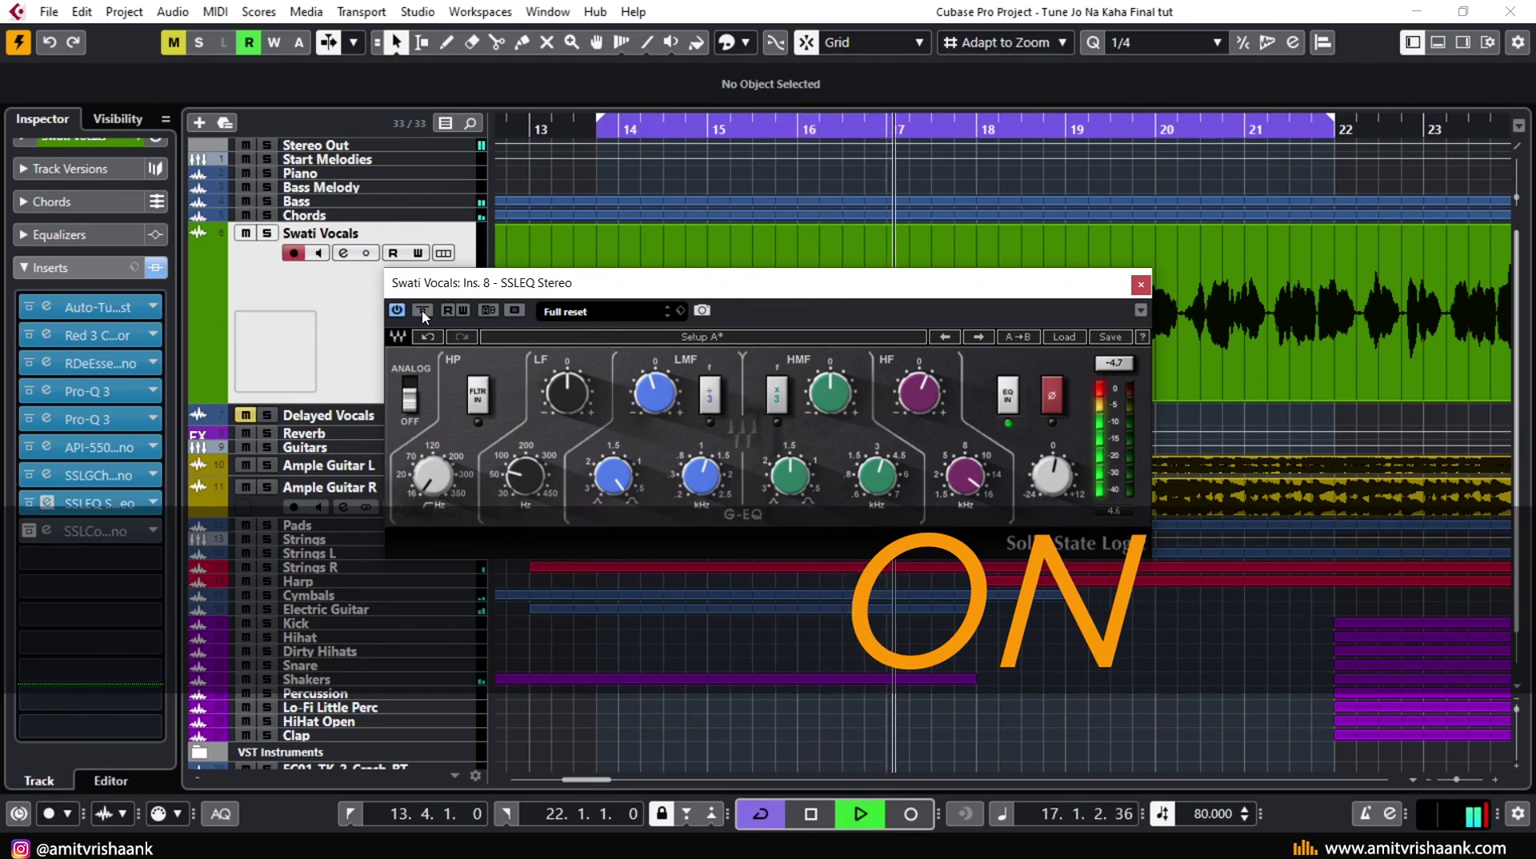
click(422, 311)
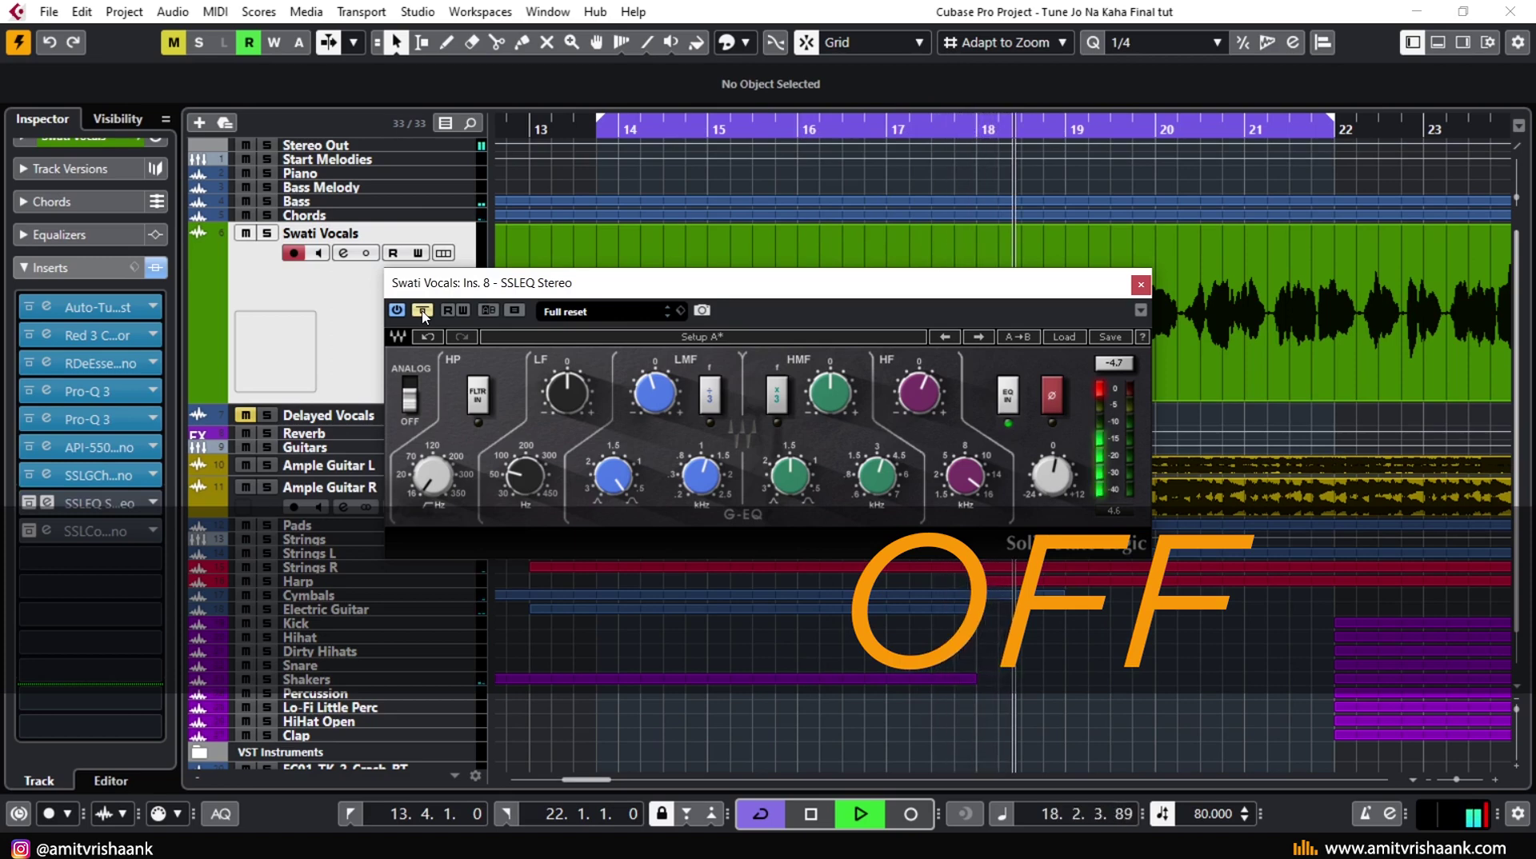
click(423, 311)
click(422, 311)
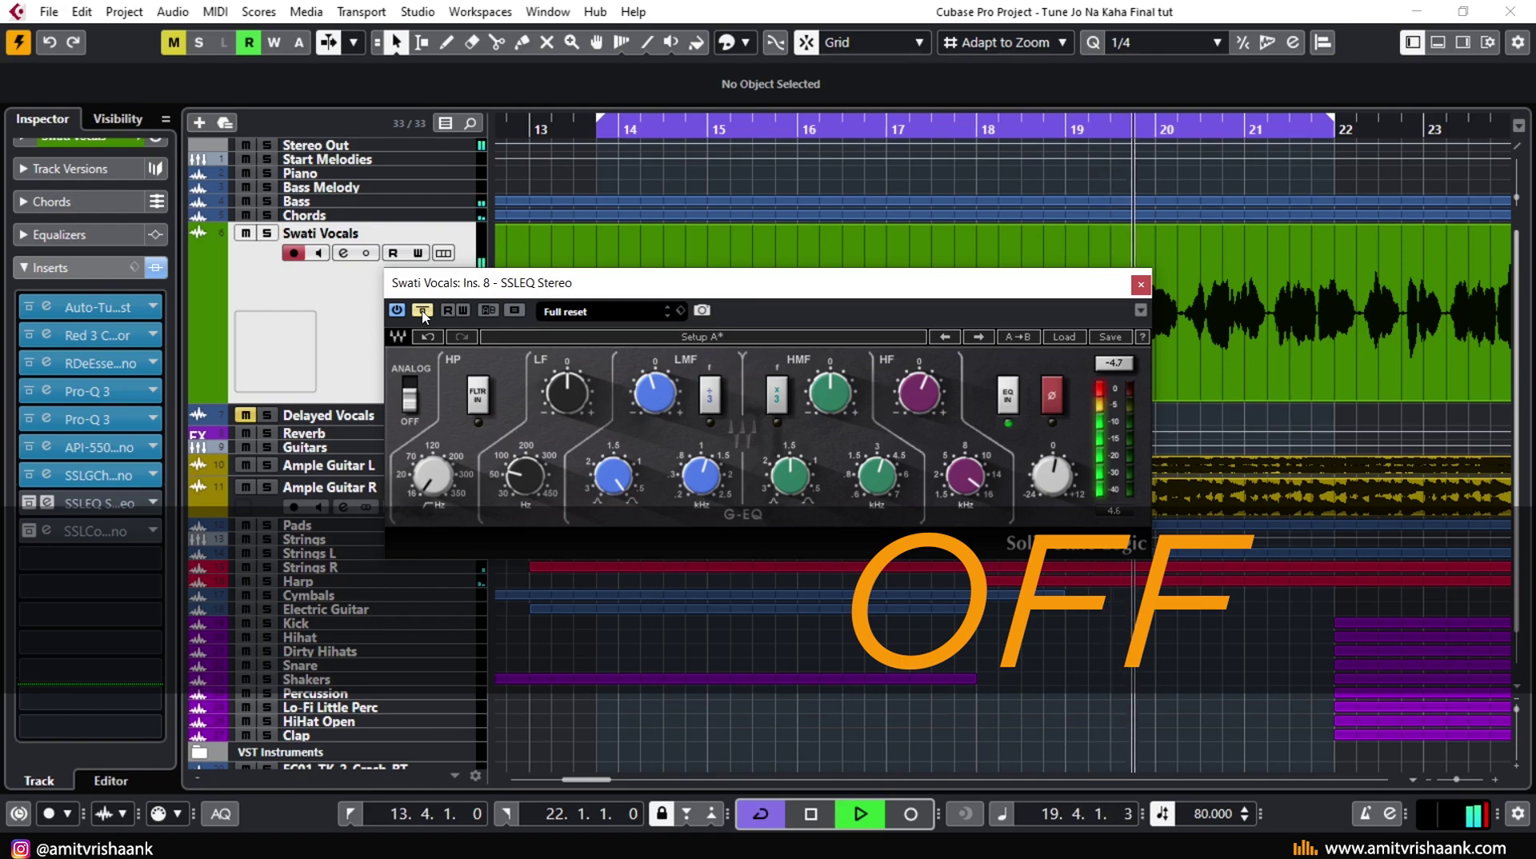
key(space)
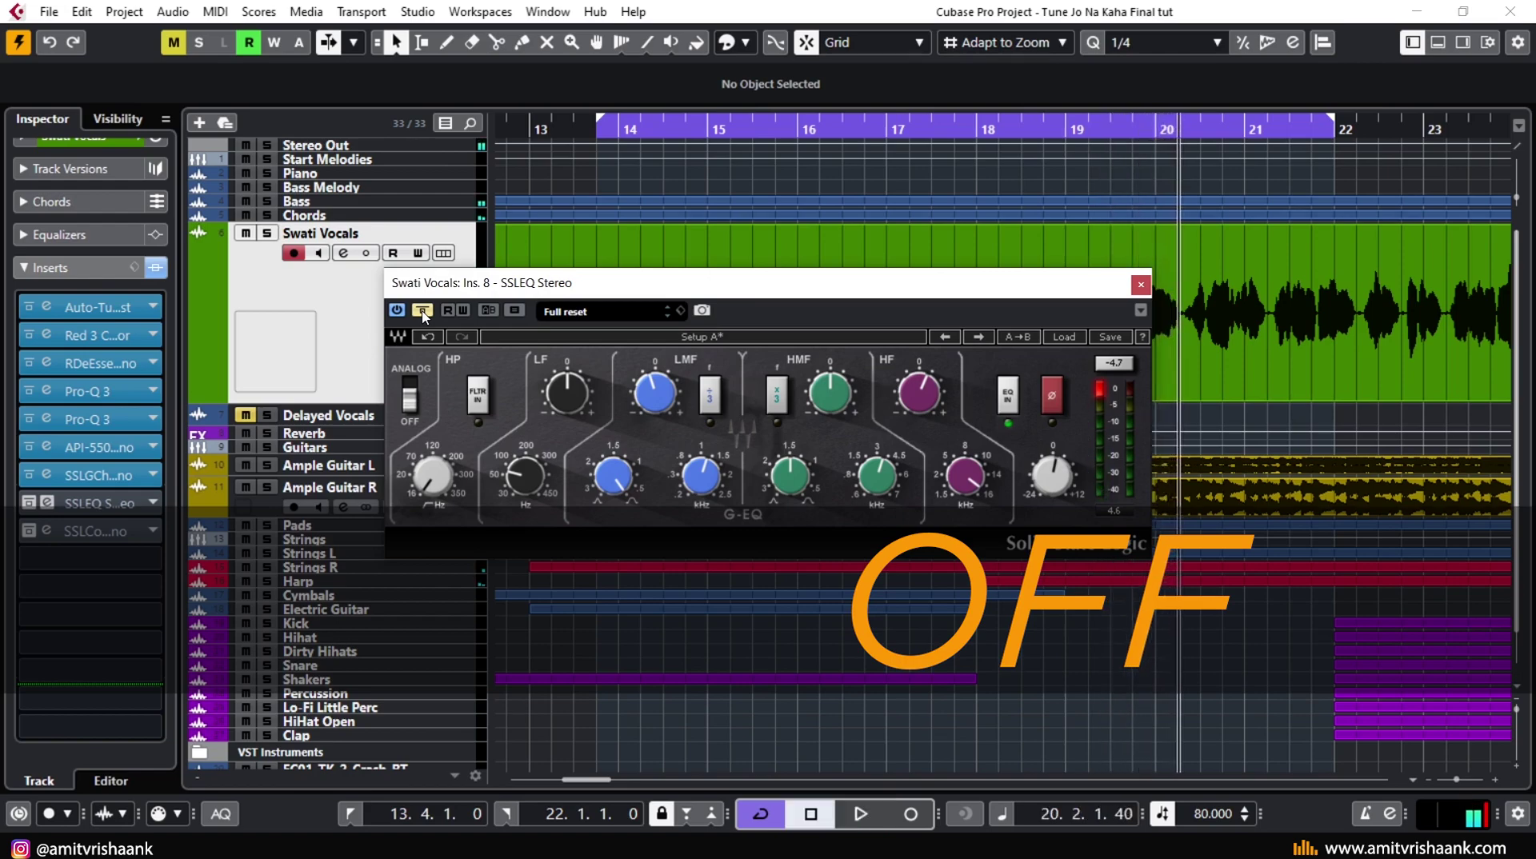
click(422, 311)
click(1141, 285)
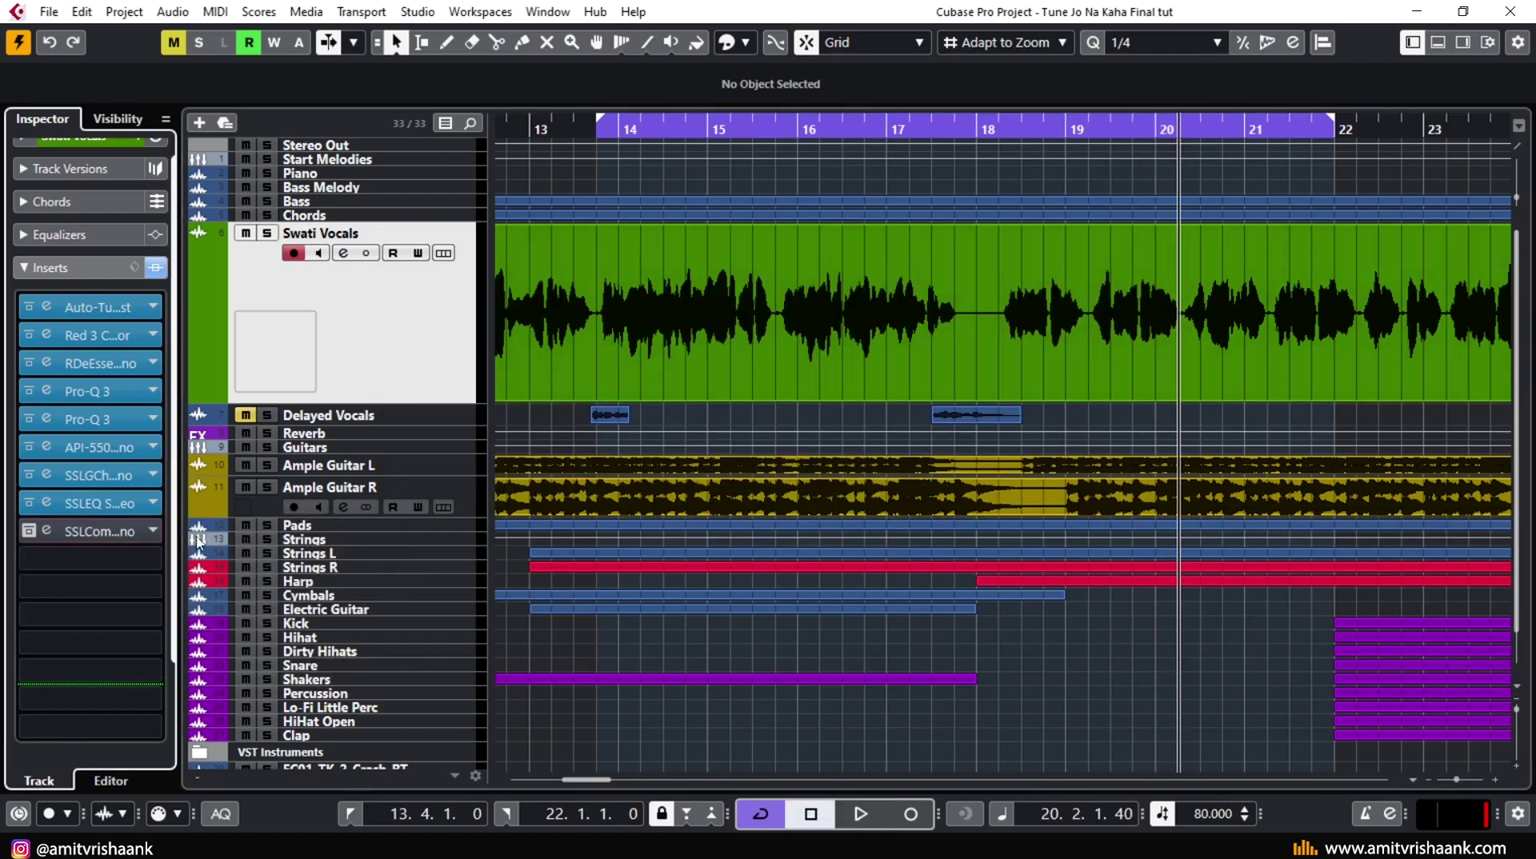
- Open the SSLComp insert on the main vocal, move its window clear of the loop region, and activate the effect
click(109, 538)
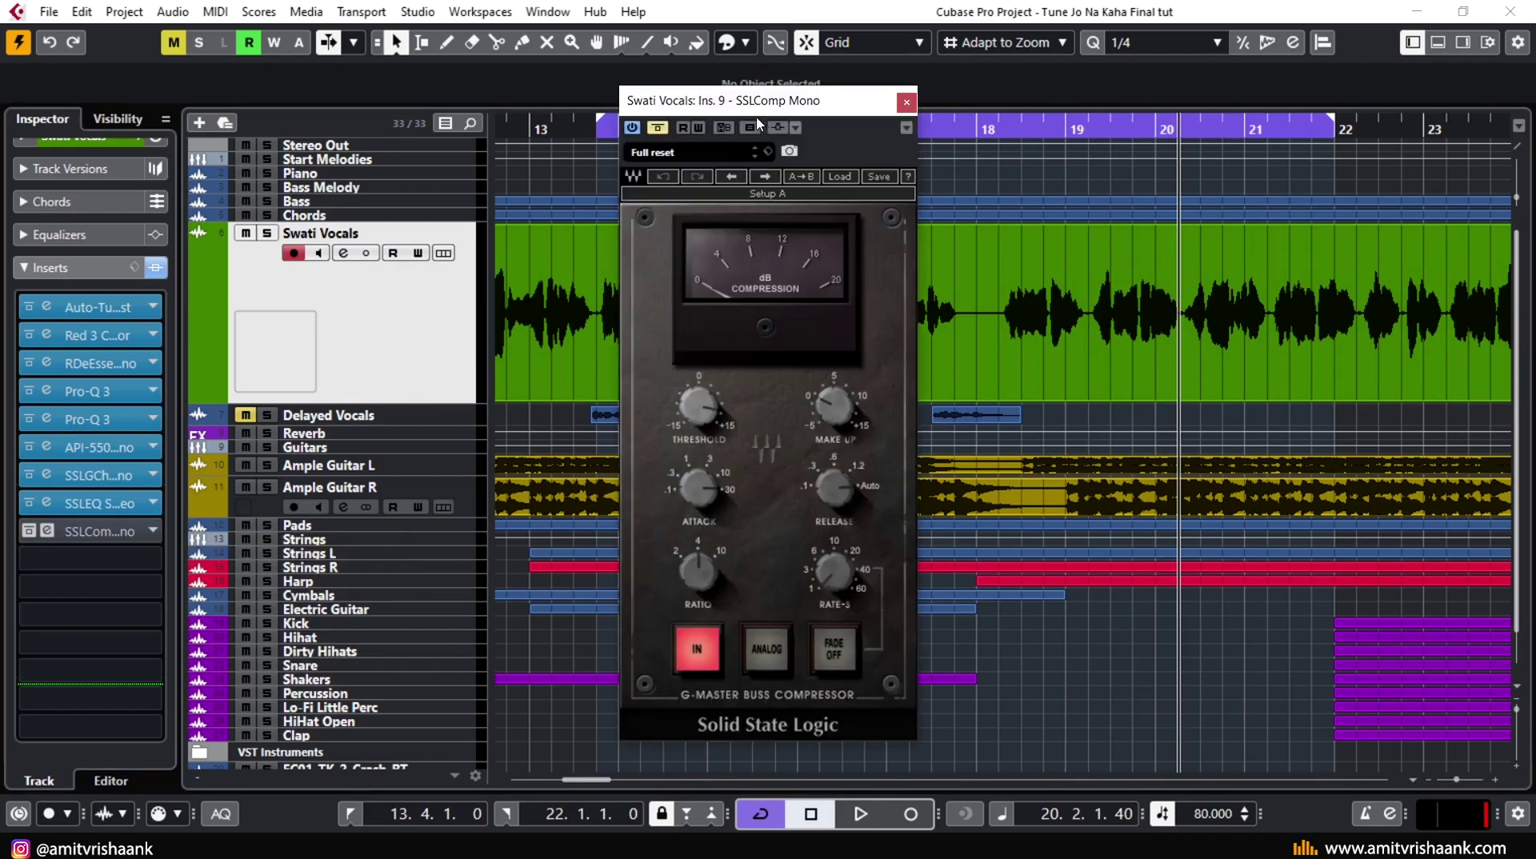
drag(711, 115, 411, 155)
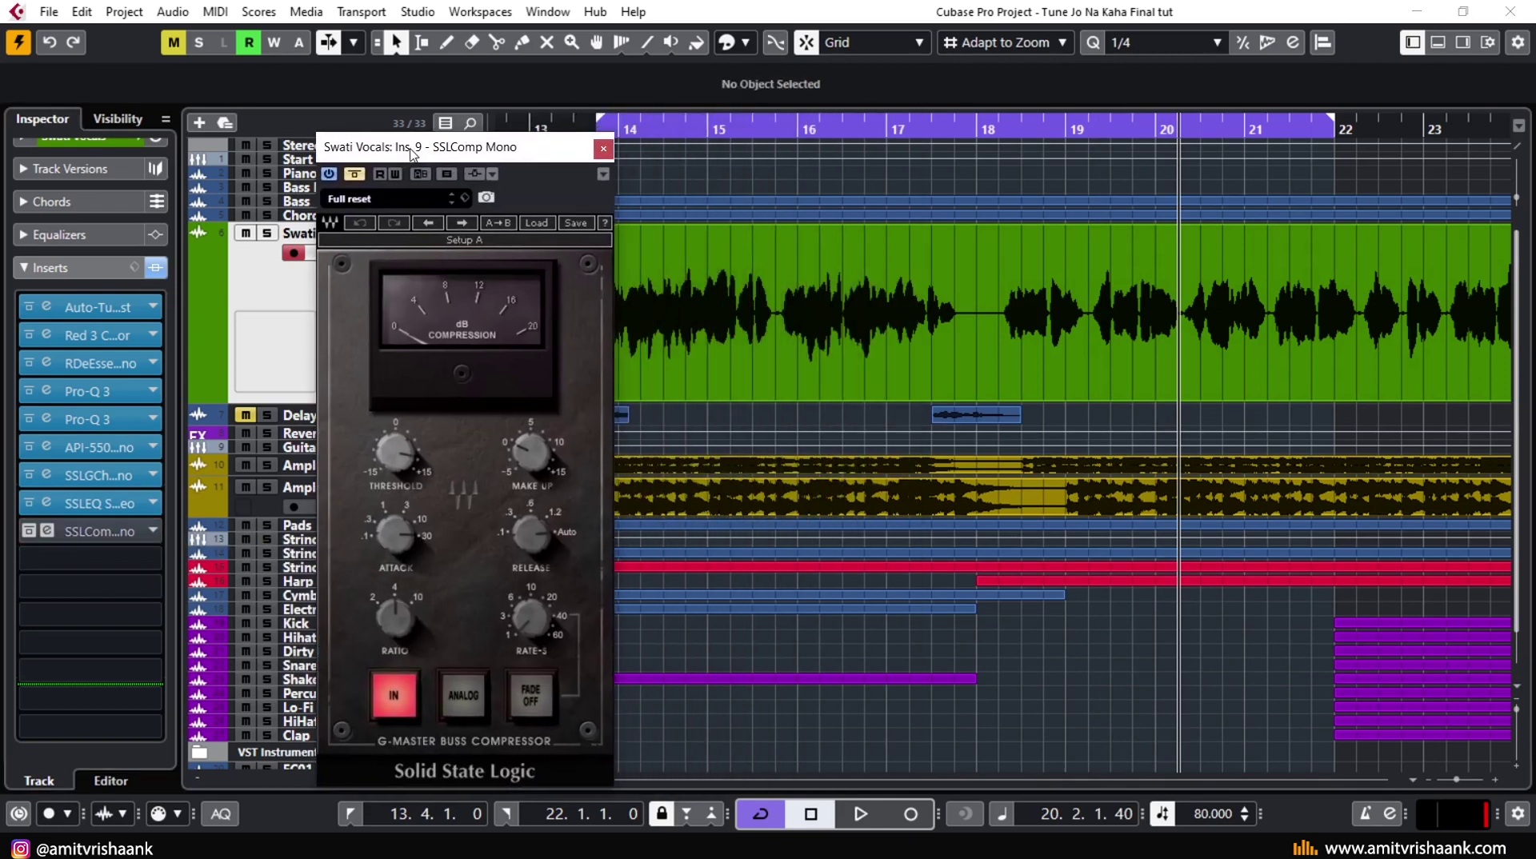
click(355, 176)
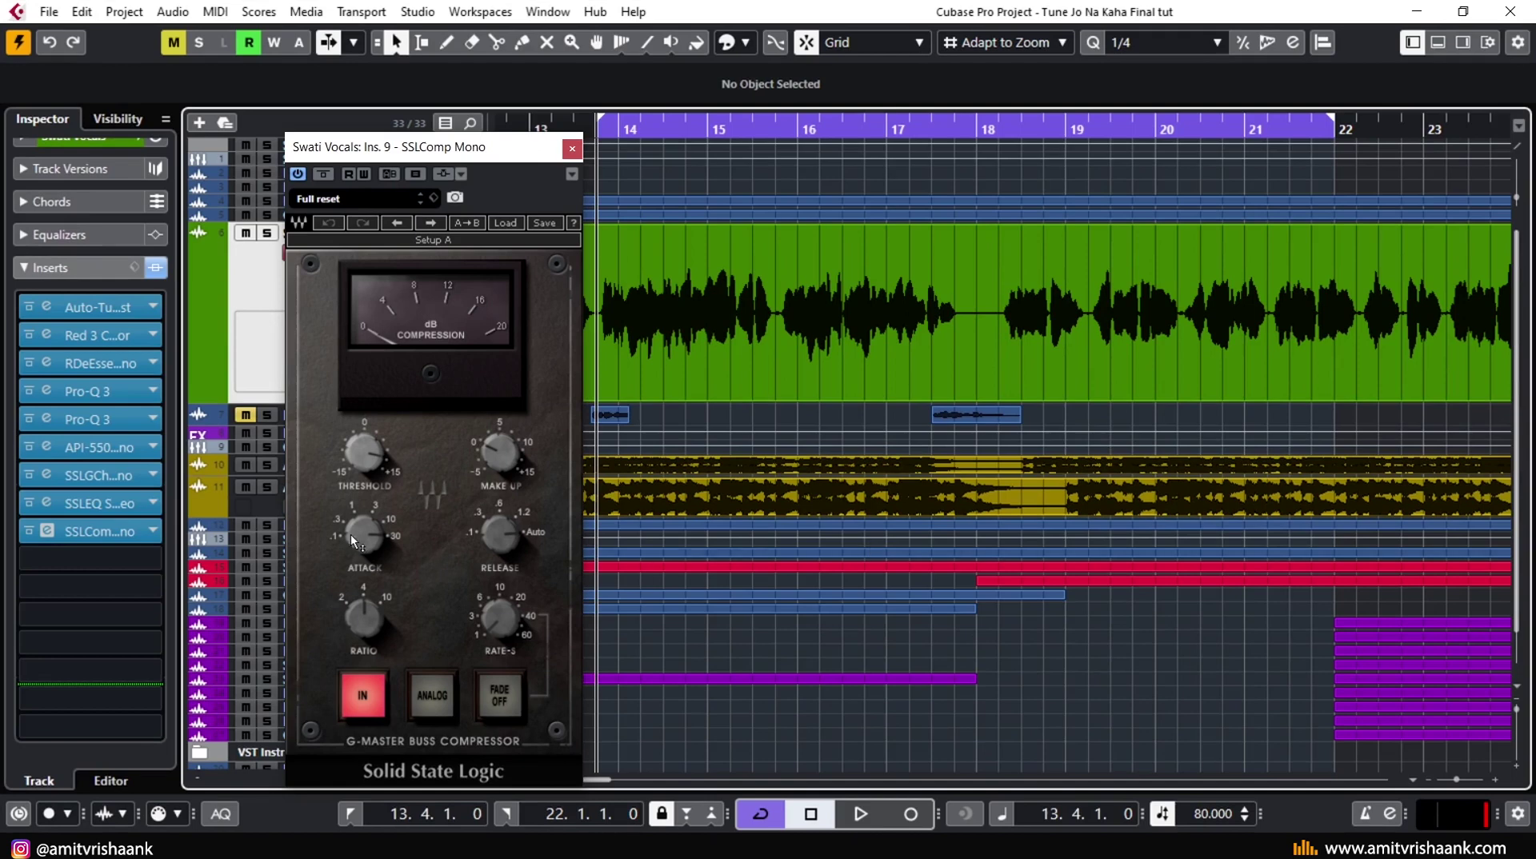
- Try a 10:1 ratio on the SSLComp, step the ratio back down one setting, and close the plug-in window
mouse_move(350, 531)
drag(369, 608, 354, 620)
scroll(354, 619, up, 2)
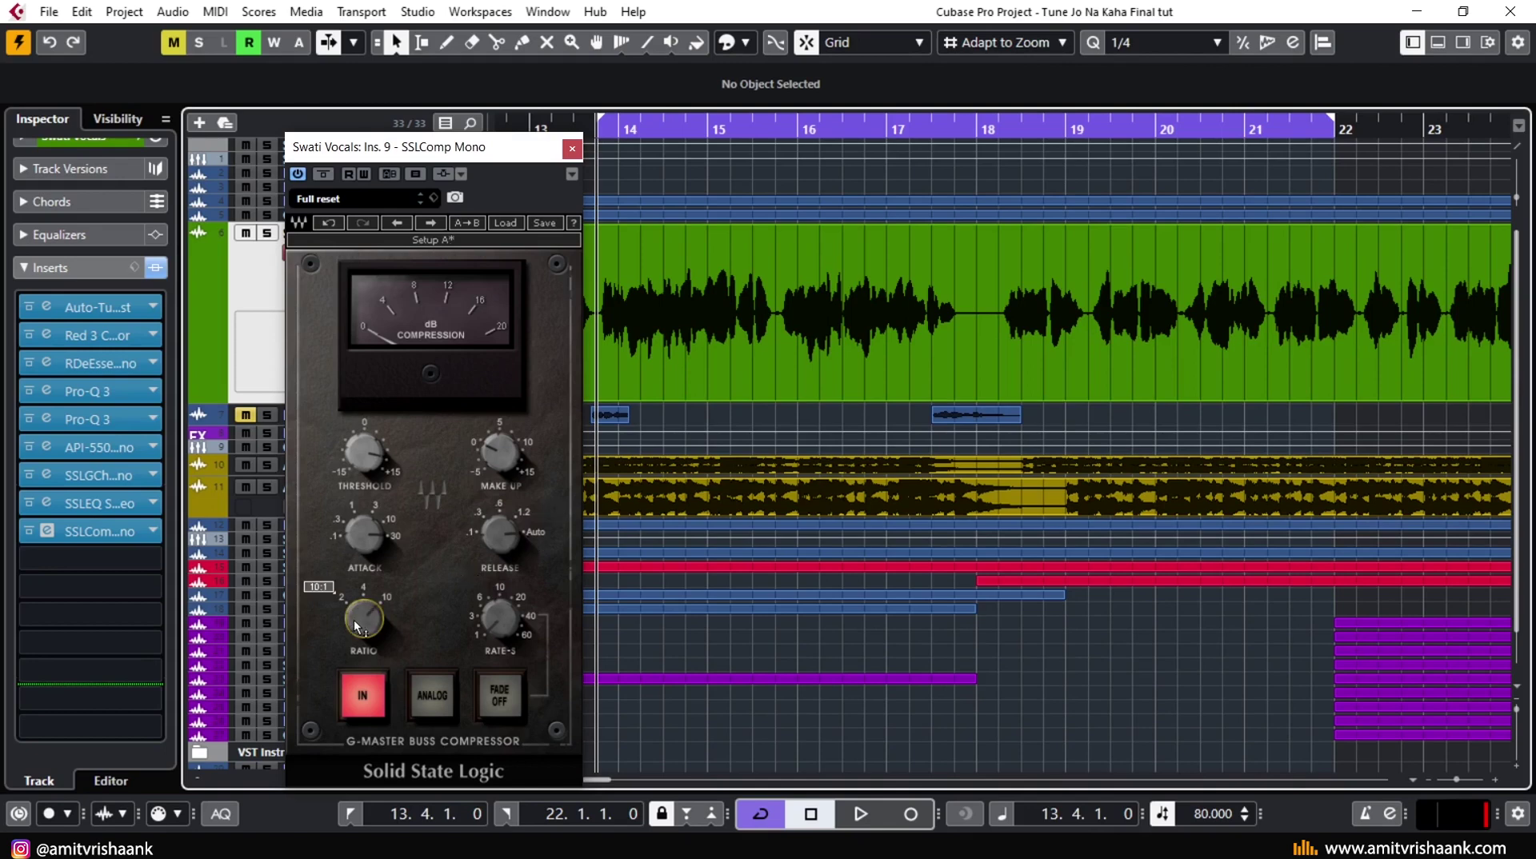
scroll(354, 622, down, 1)
mouse_move(379, 471)
click(572, 148)
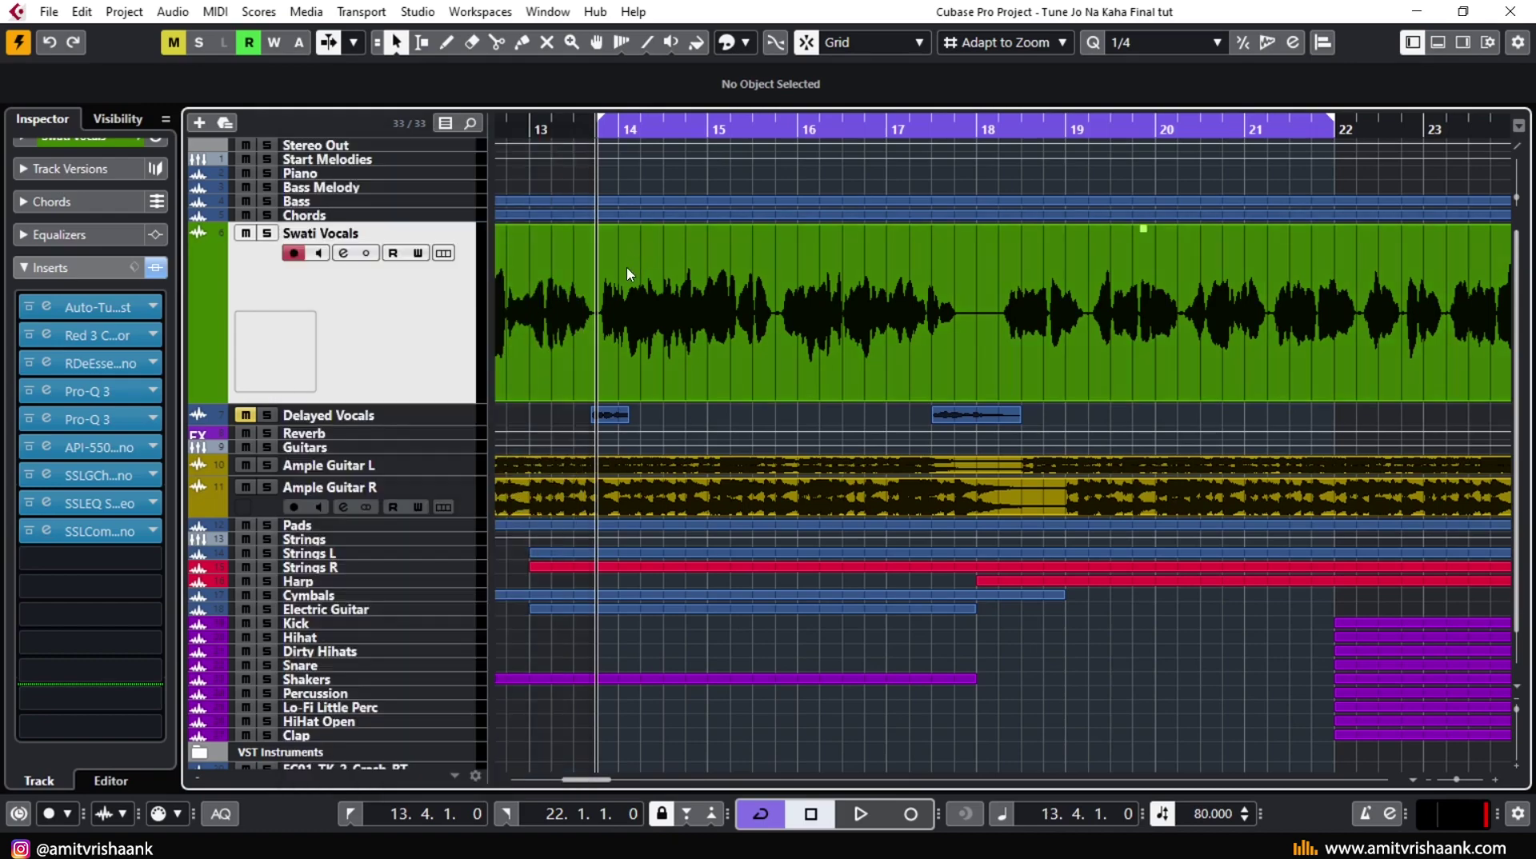
- Play the loop with all of the main vocal's inserts bypassed, and reactivate the whole insert chain for comparison
click(156, 269)
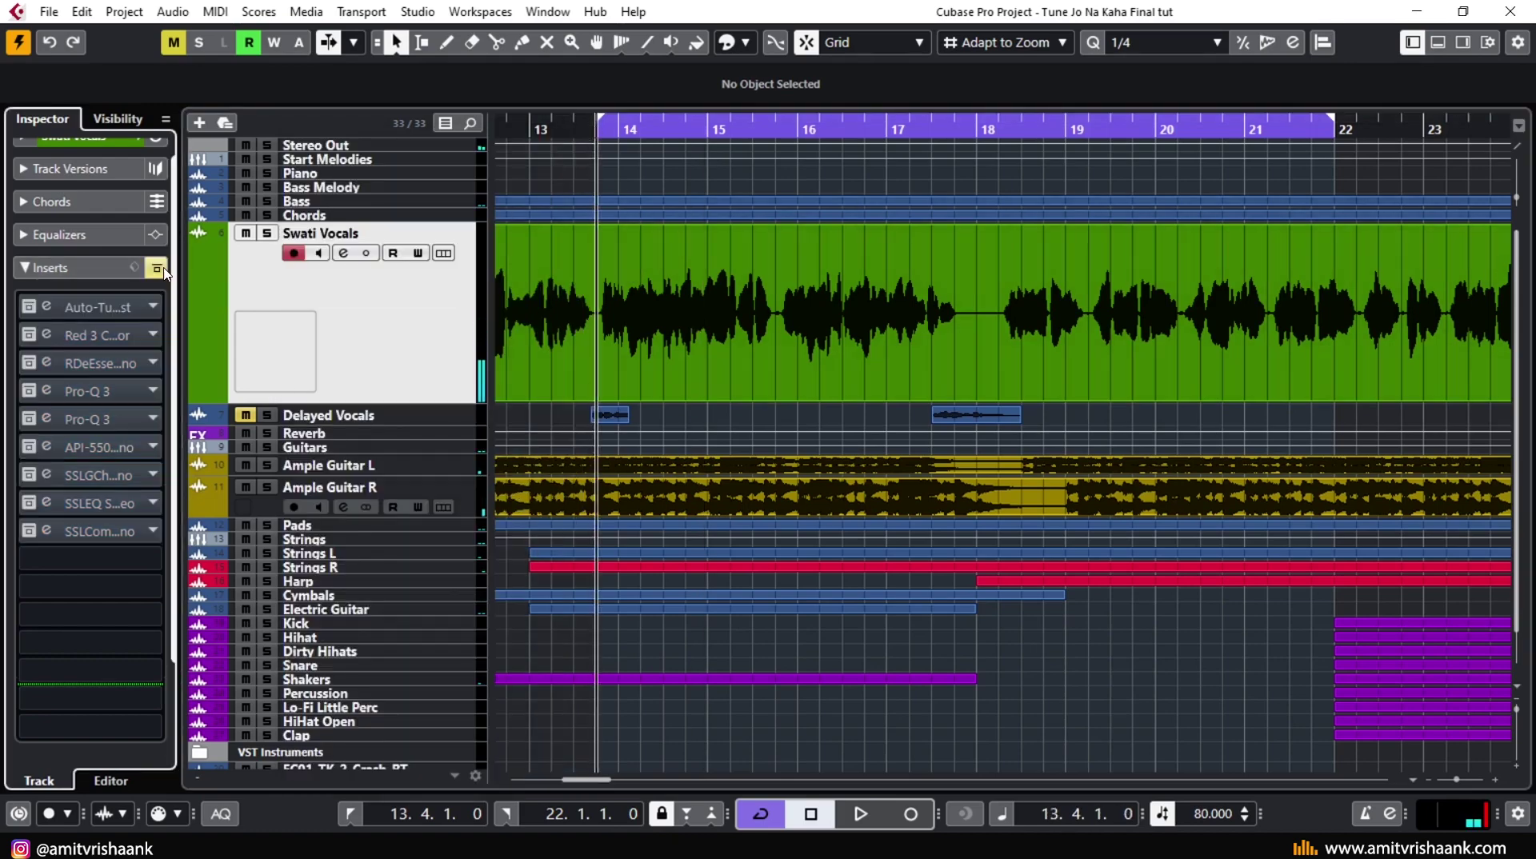
key(space)
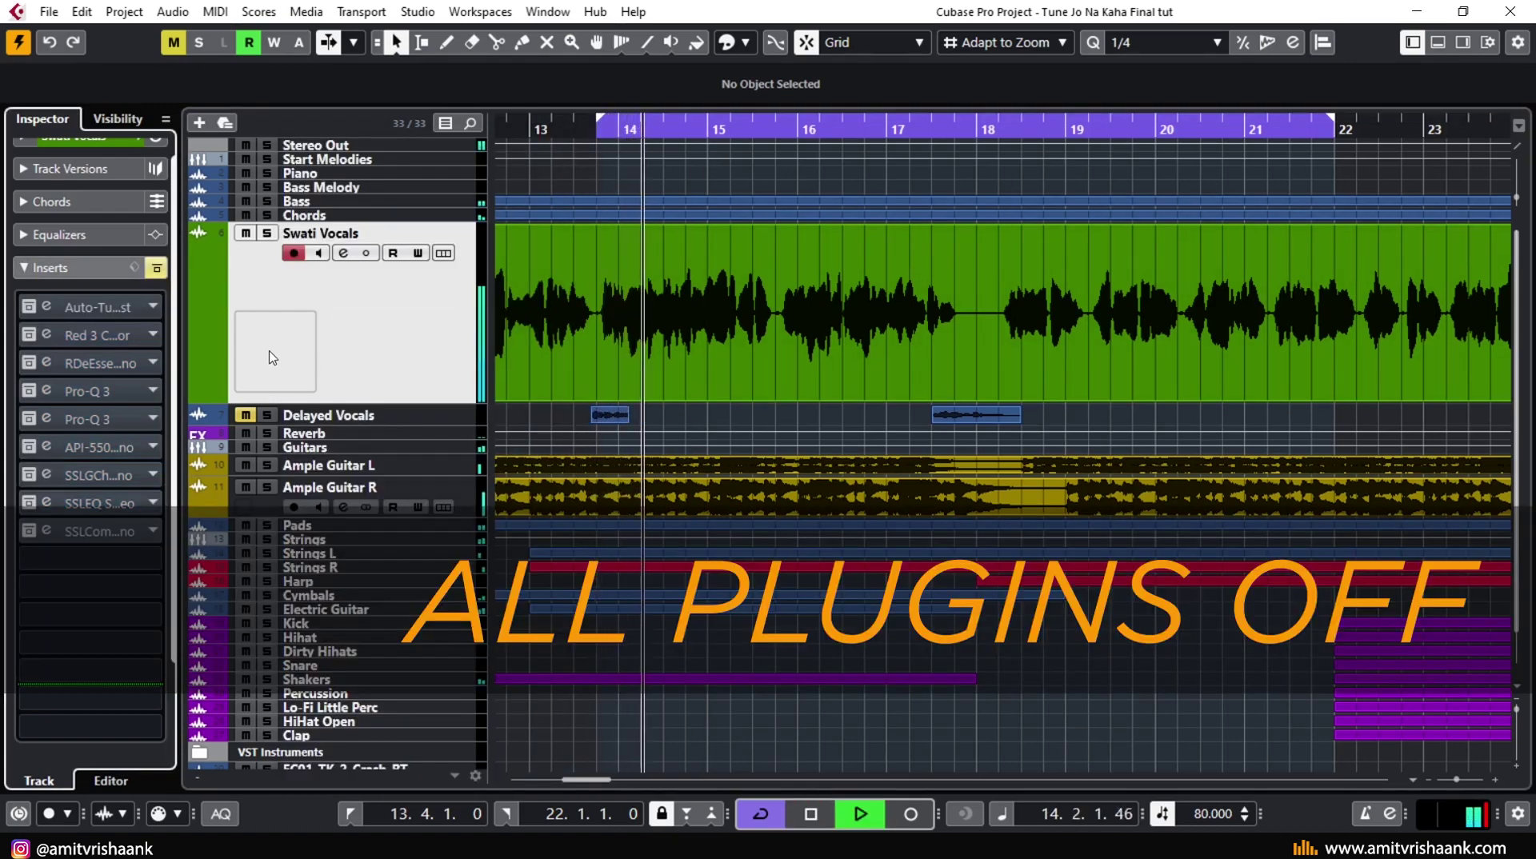
click(159, 269)
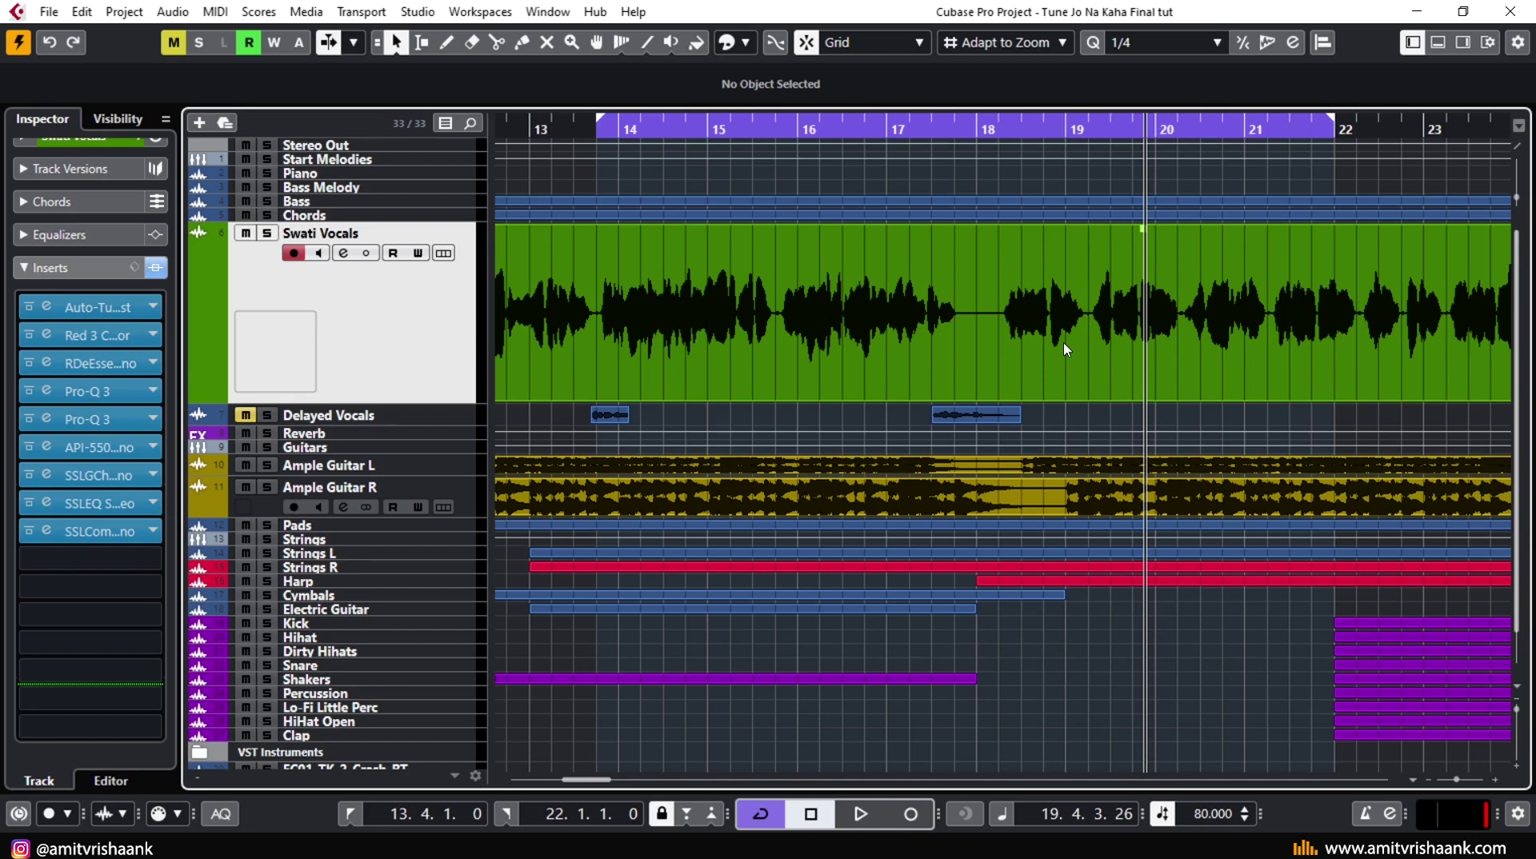
- Show the main vocal's sends, and open the RVerb insert on the Reverb effects track with its window moved aside
click(101, 269)
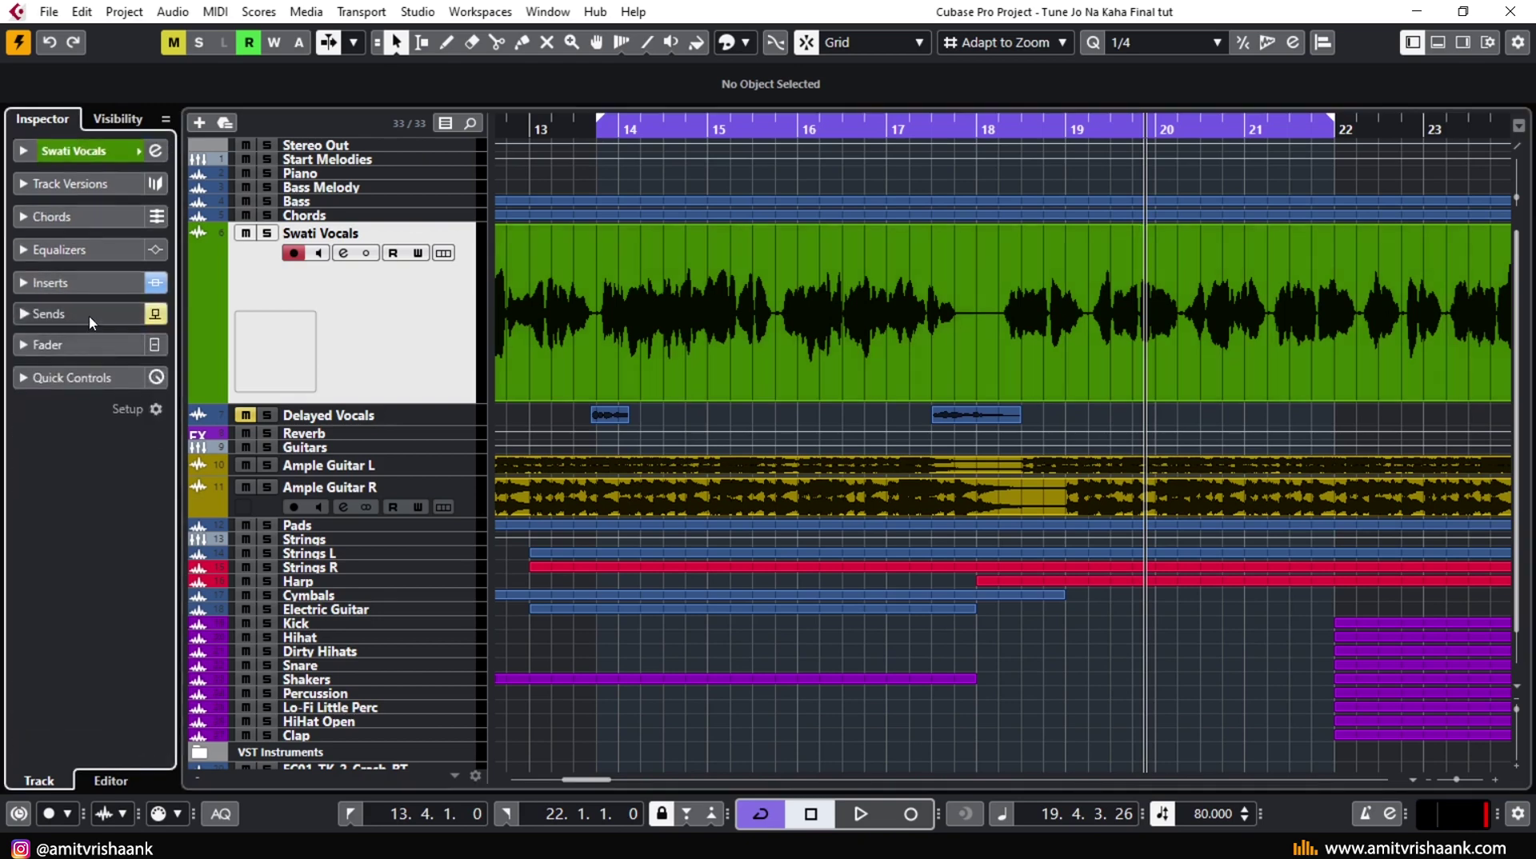
click(91, 317)
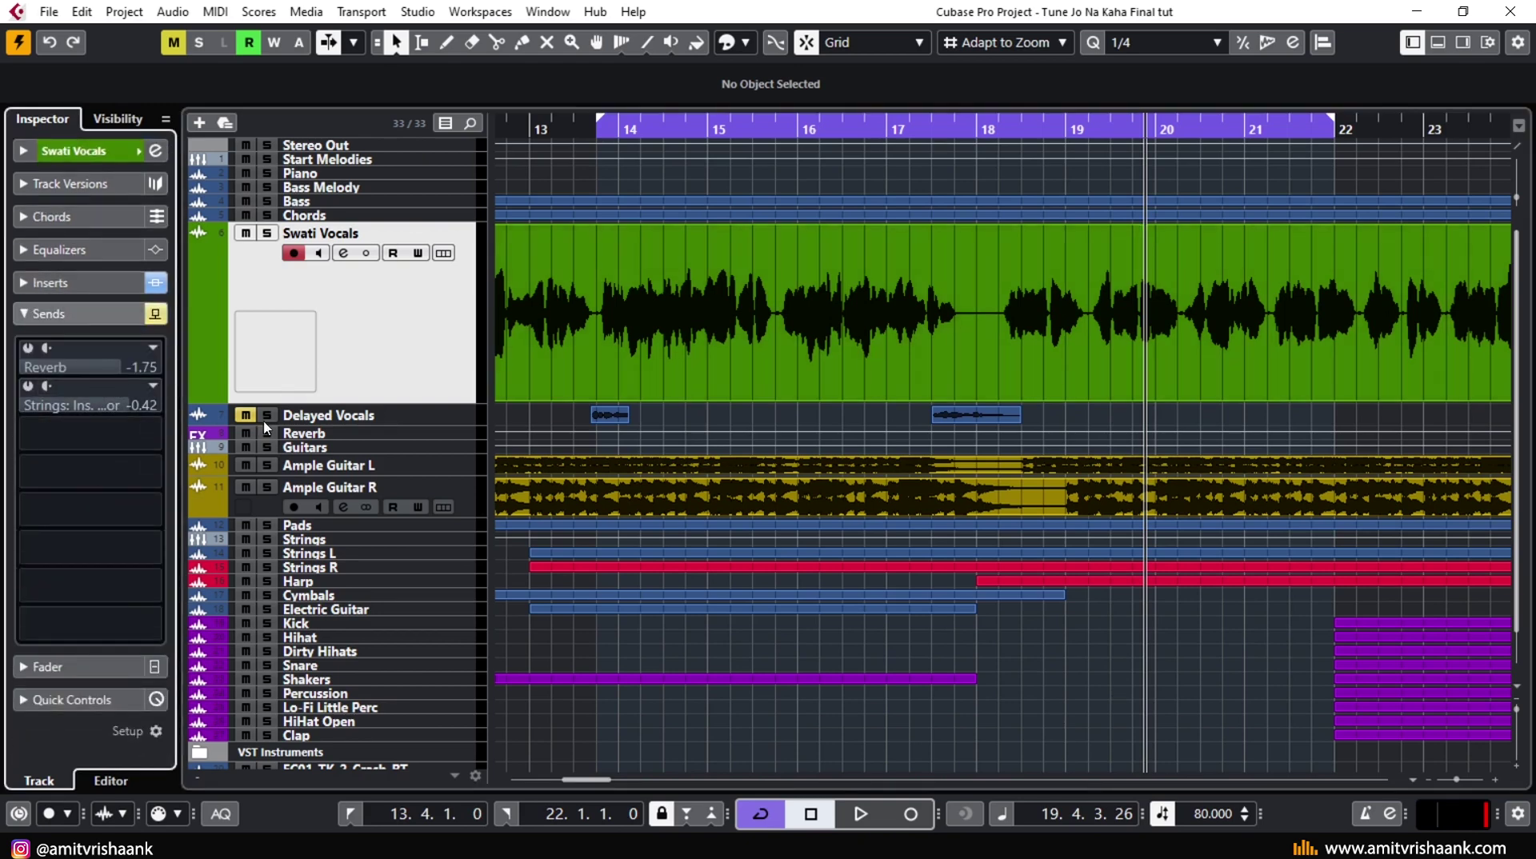
click(344, 433)
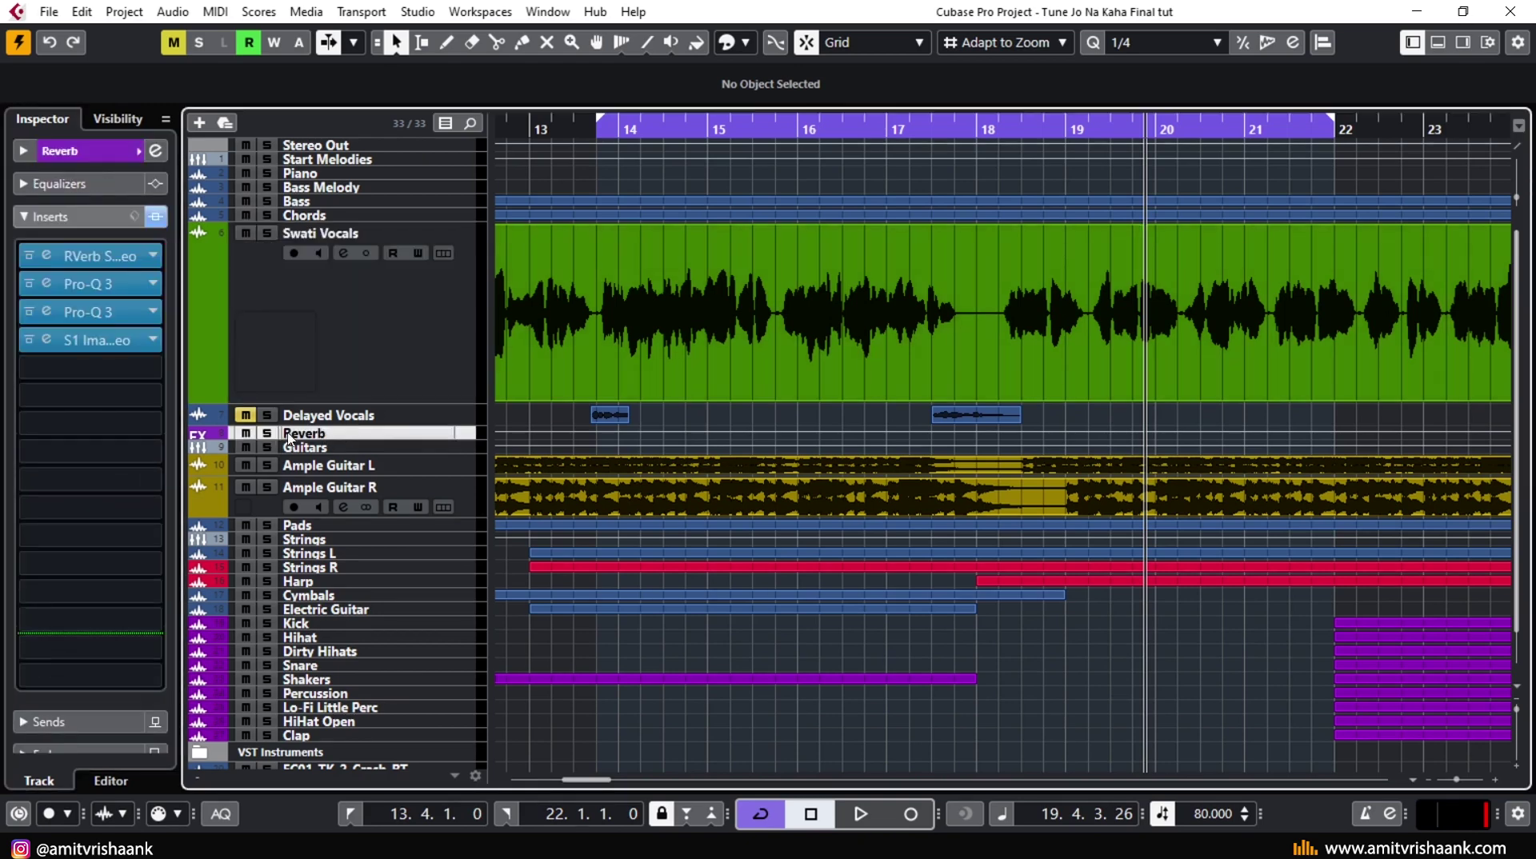
double_click(96, 256)
drag(741, 180, 830, 168)
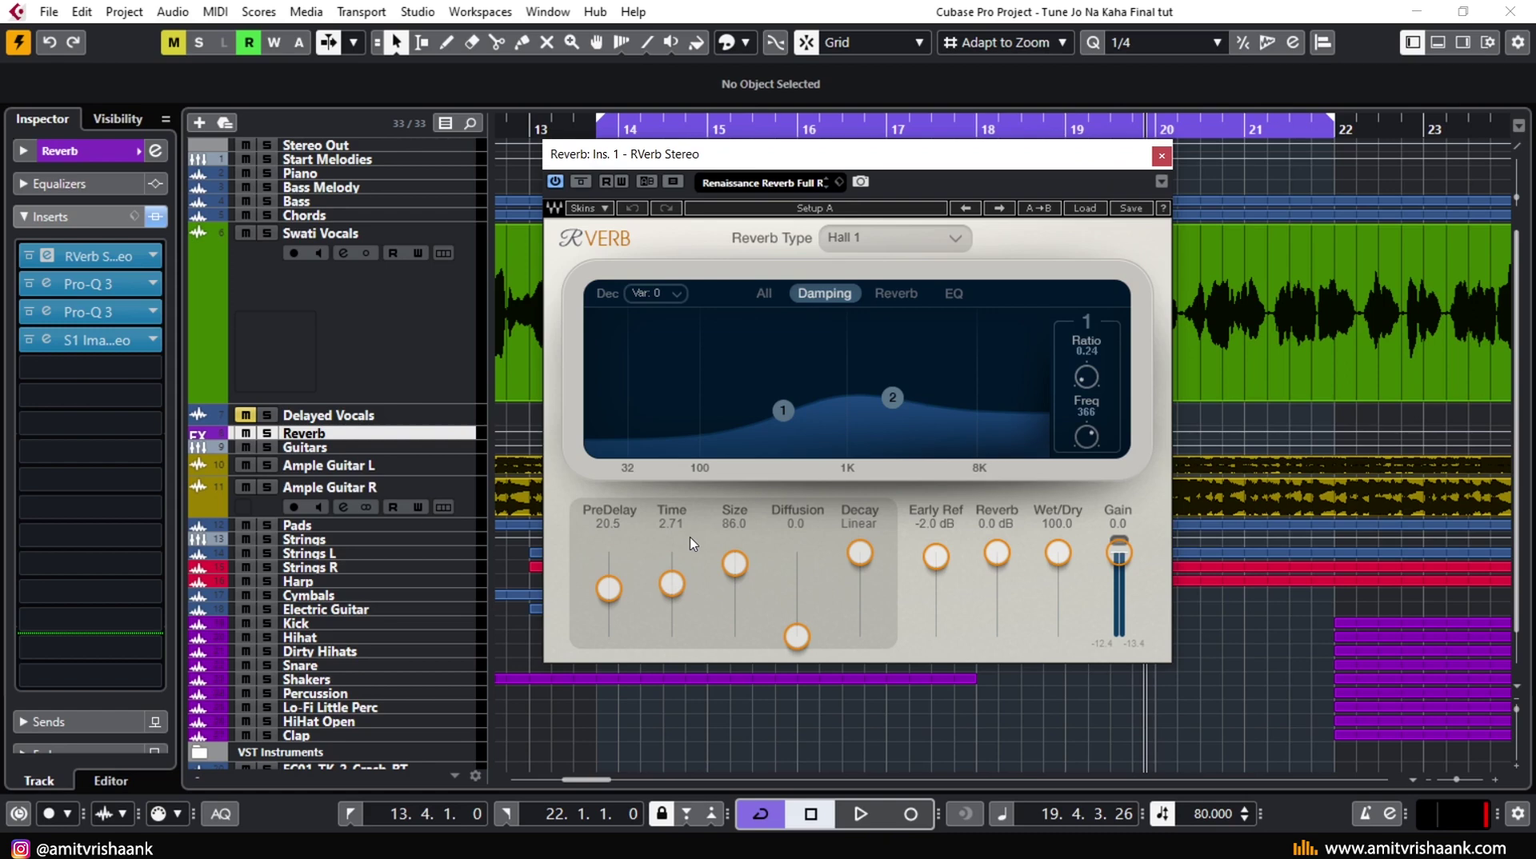
- Set RVerb's first damping band to a frequency of 409 and ratio of 0.33, and switch to the Reverb track's first Pro-Q 3
mouse_move(783, 410)
mouse_down()
mouse_move(791, 352)
mouse_move(790, 405)
mouse_up()
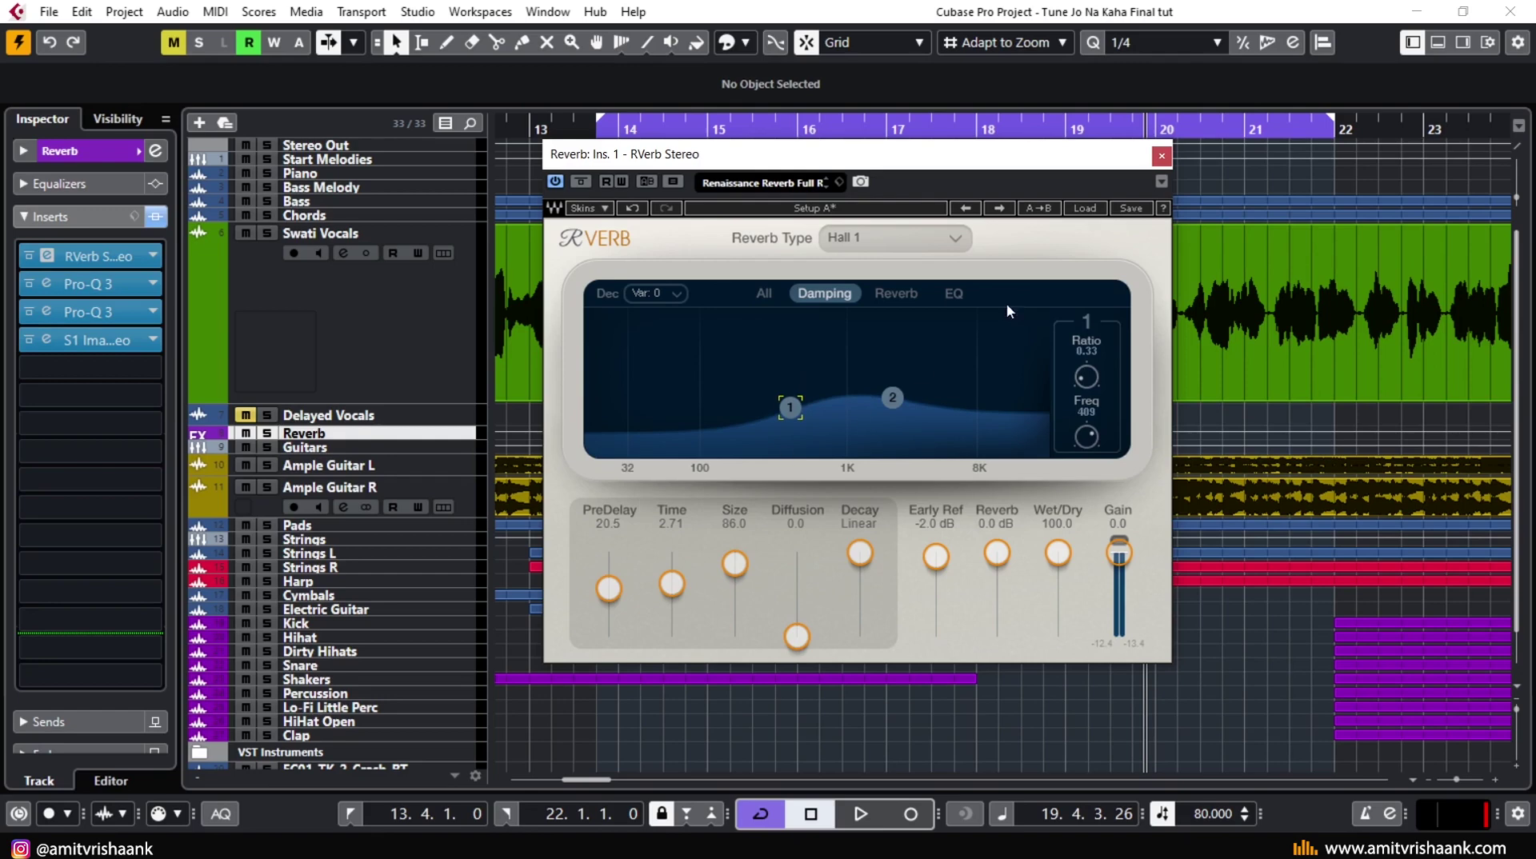
click(1164, 159)
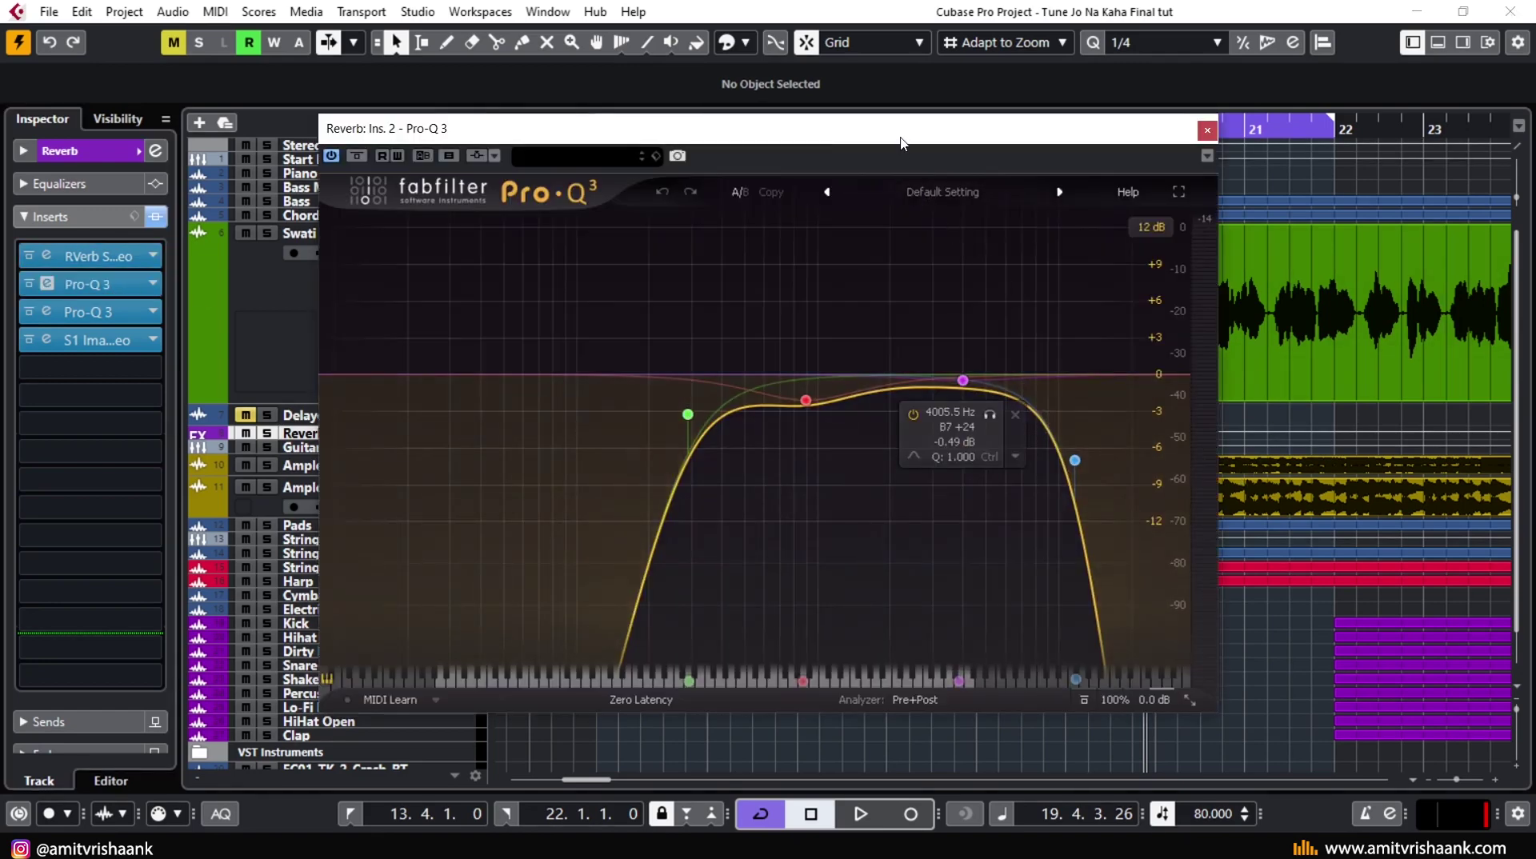
drag(901, 144, 941, 227)
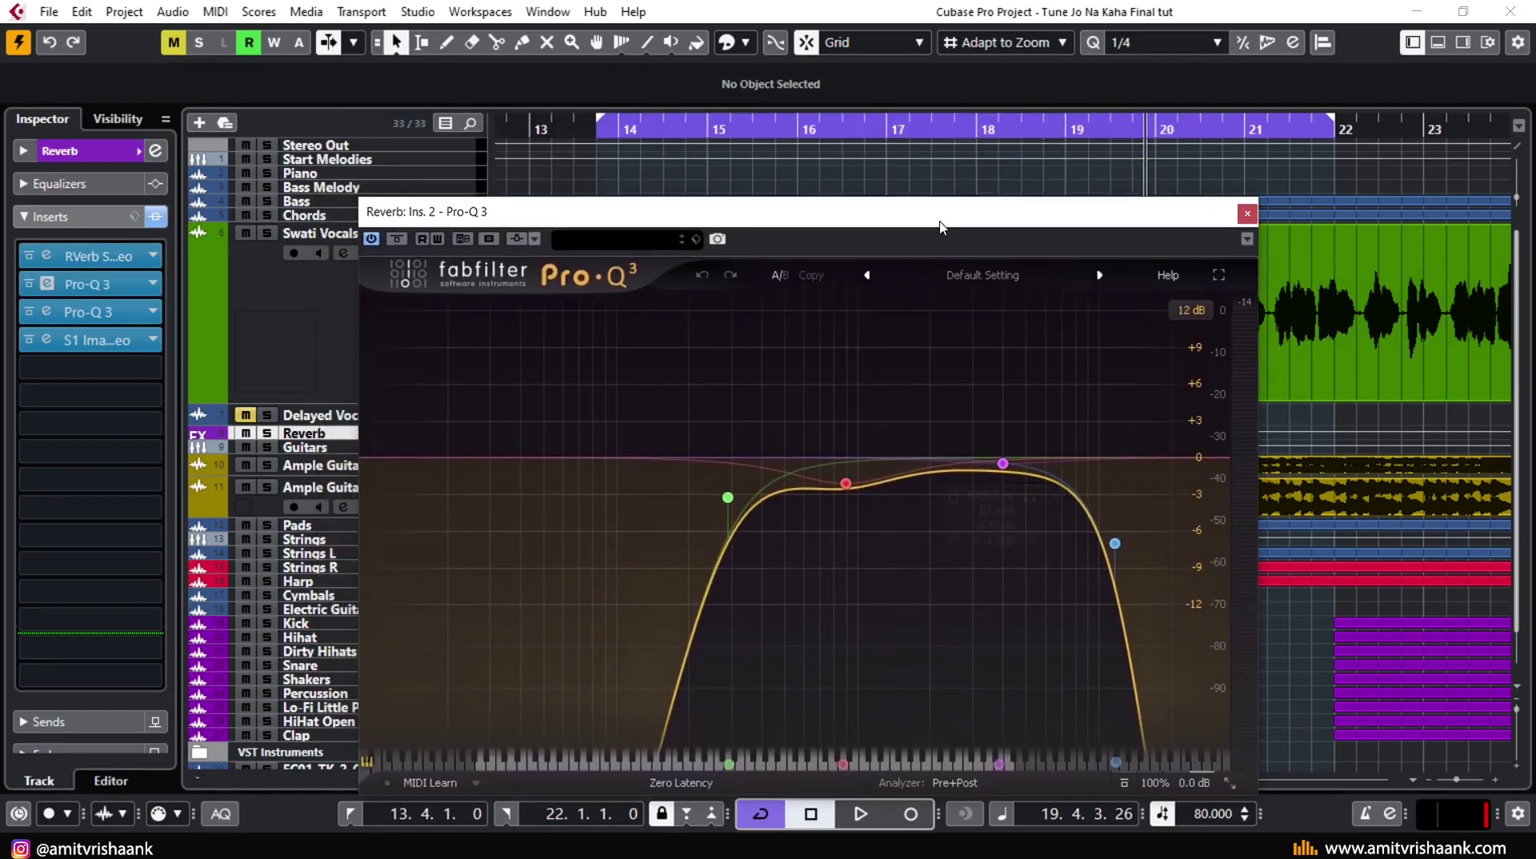
- Turn on the Reverb send on the main vocal track
click(270, 312)
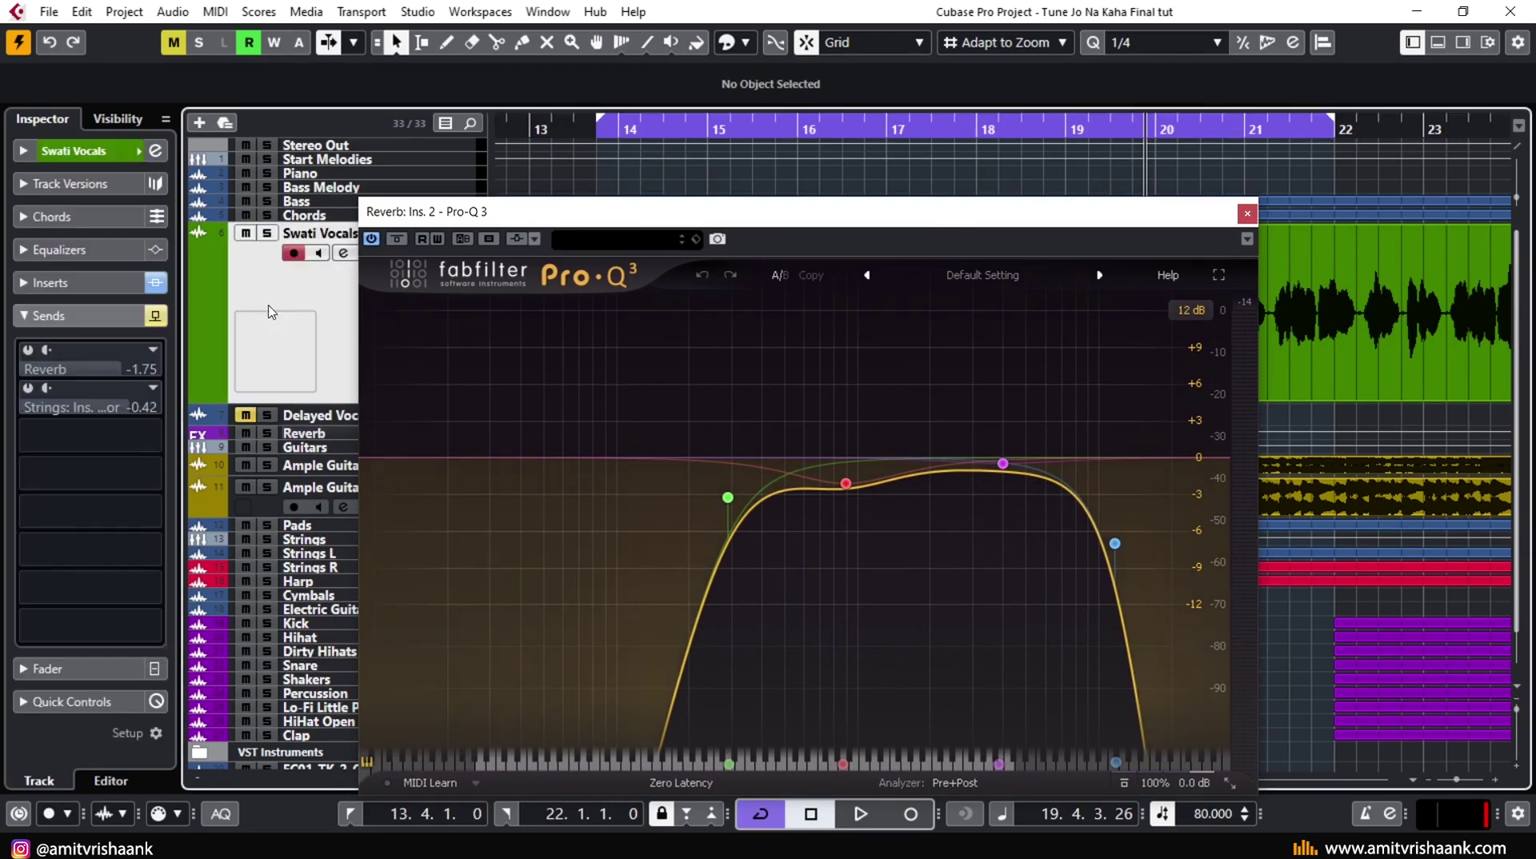
click(56, 350)
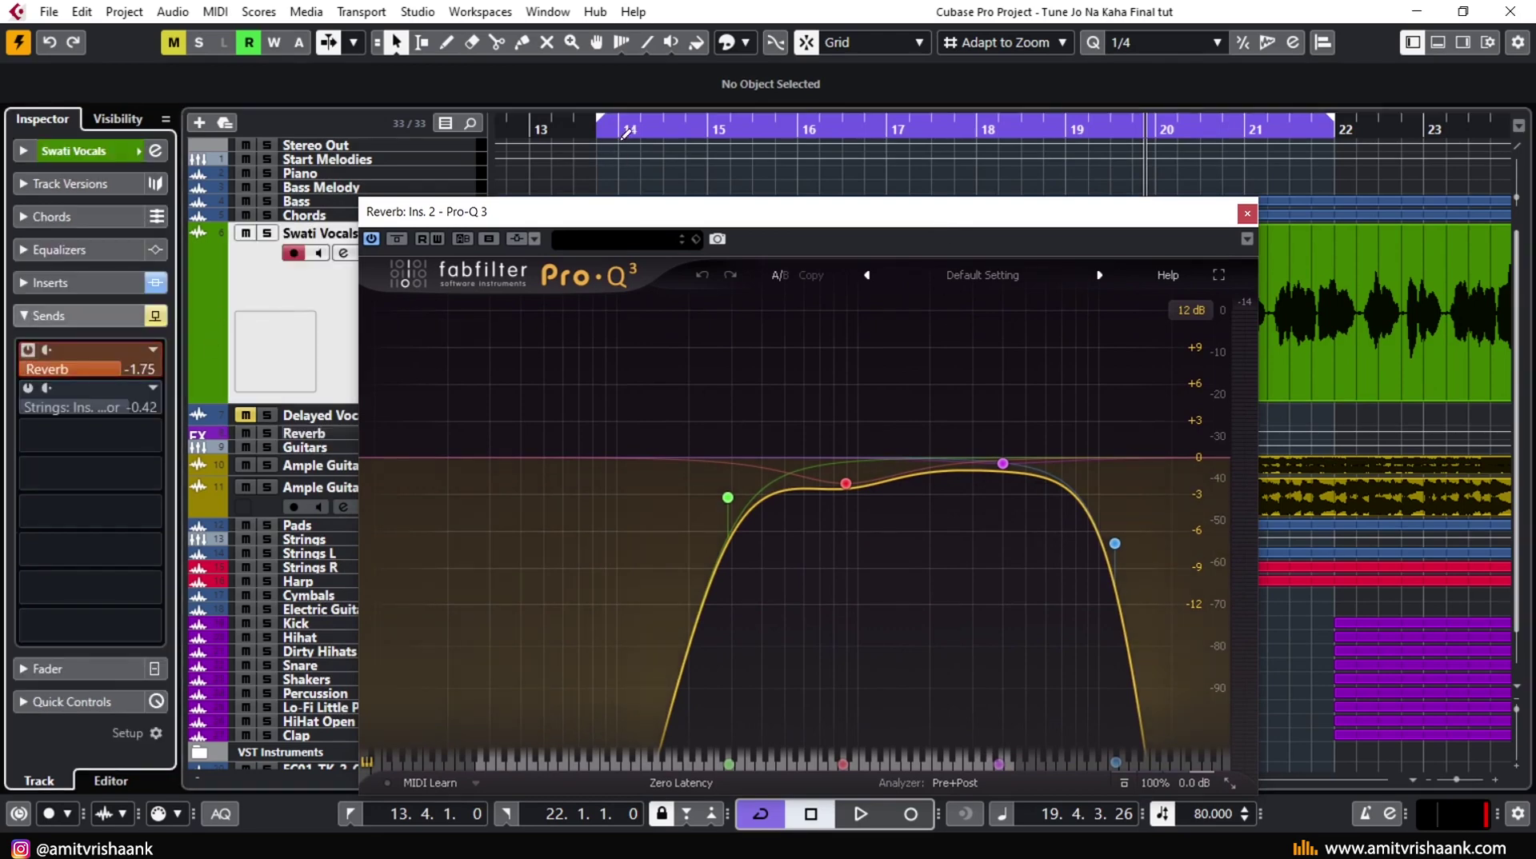
- Select the Reverb effects track and play the loop from its start with the first Pro-Q 3 active
click(596, 130)
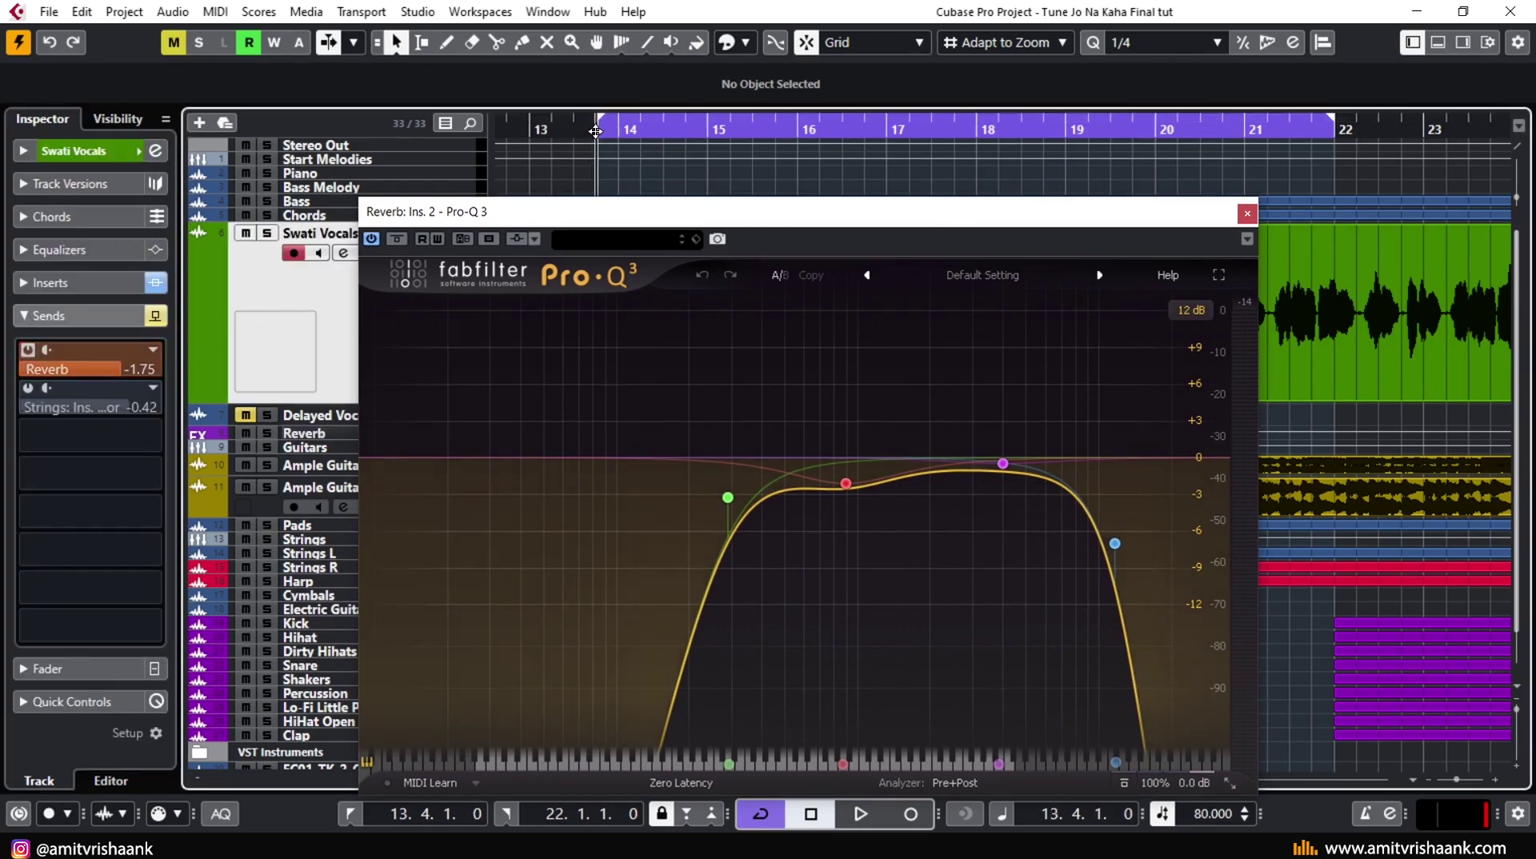
click(311, 436)
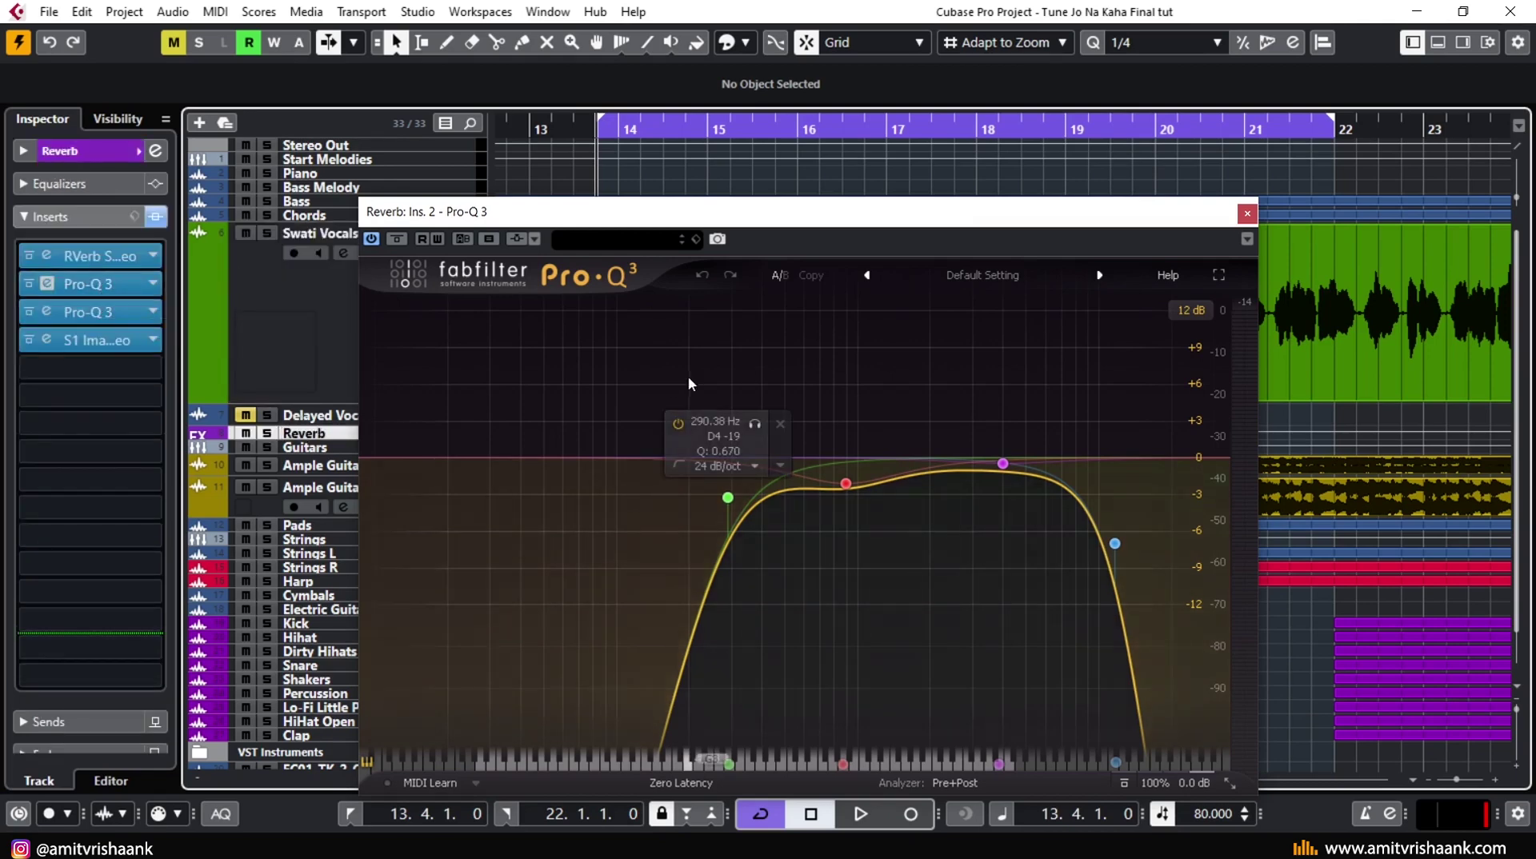
key(space)
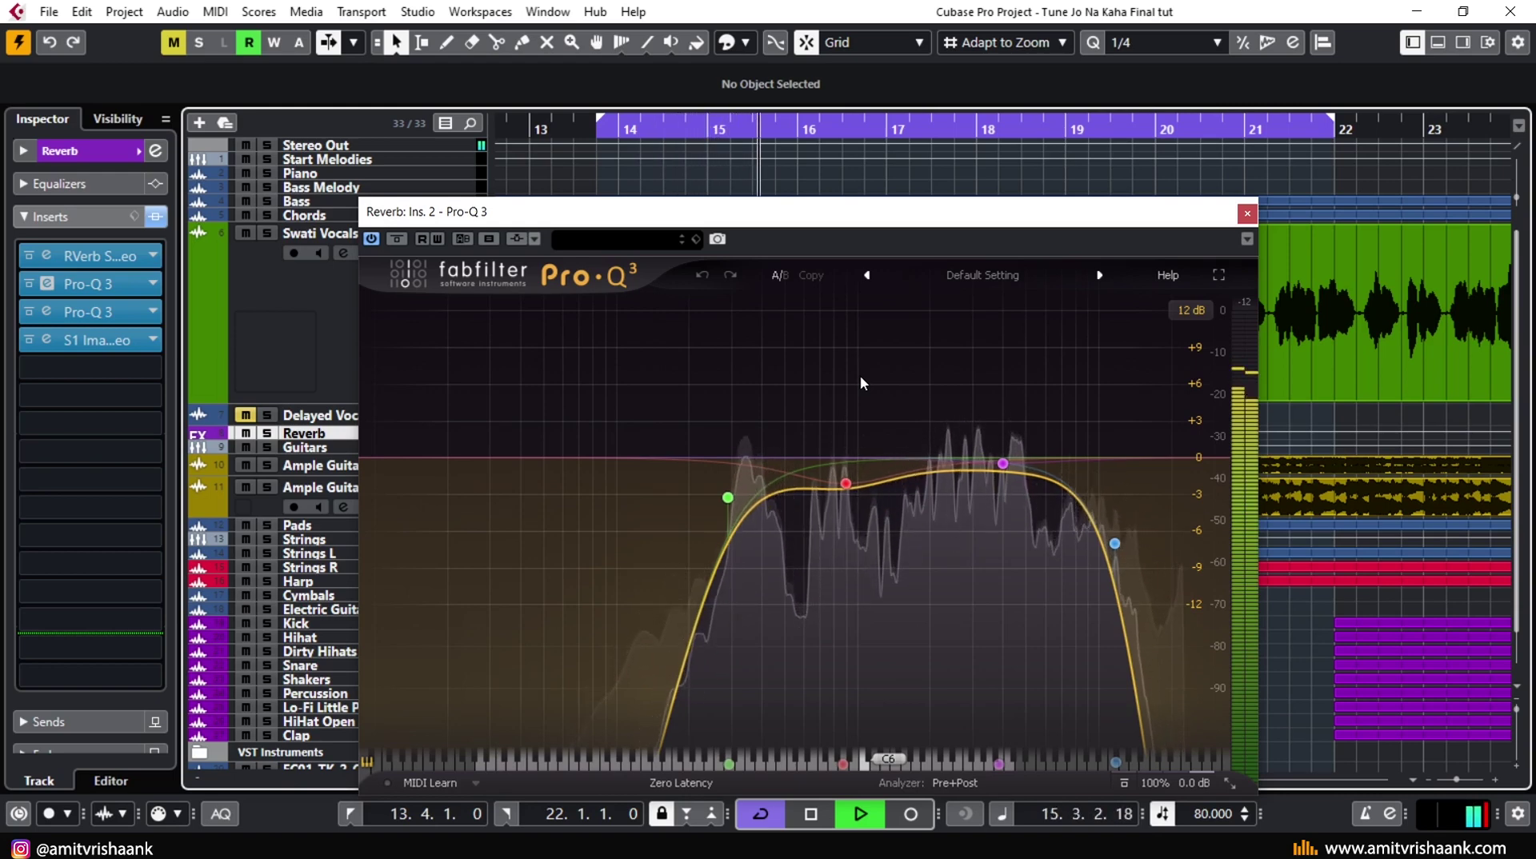
key(space)
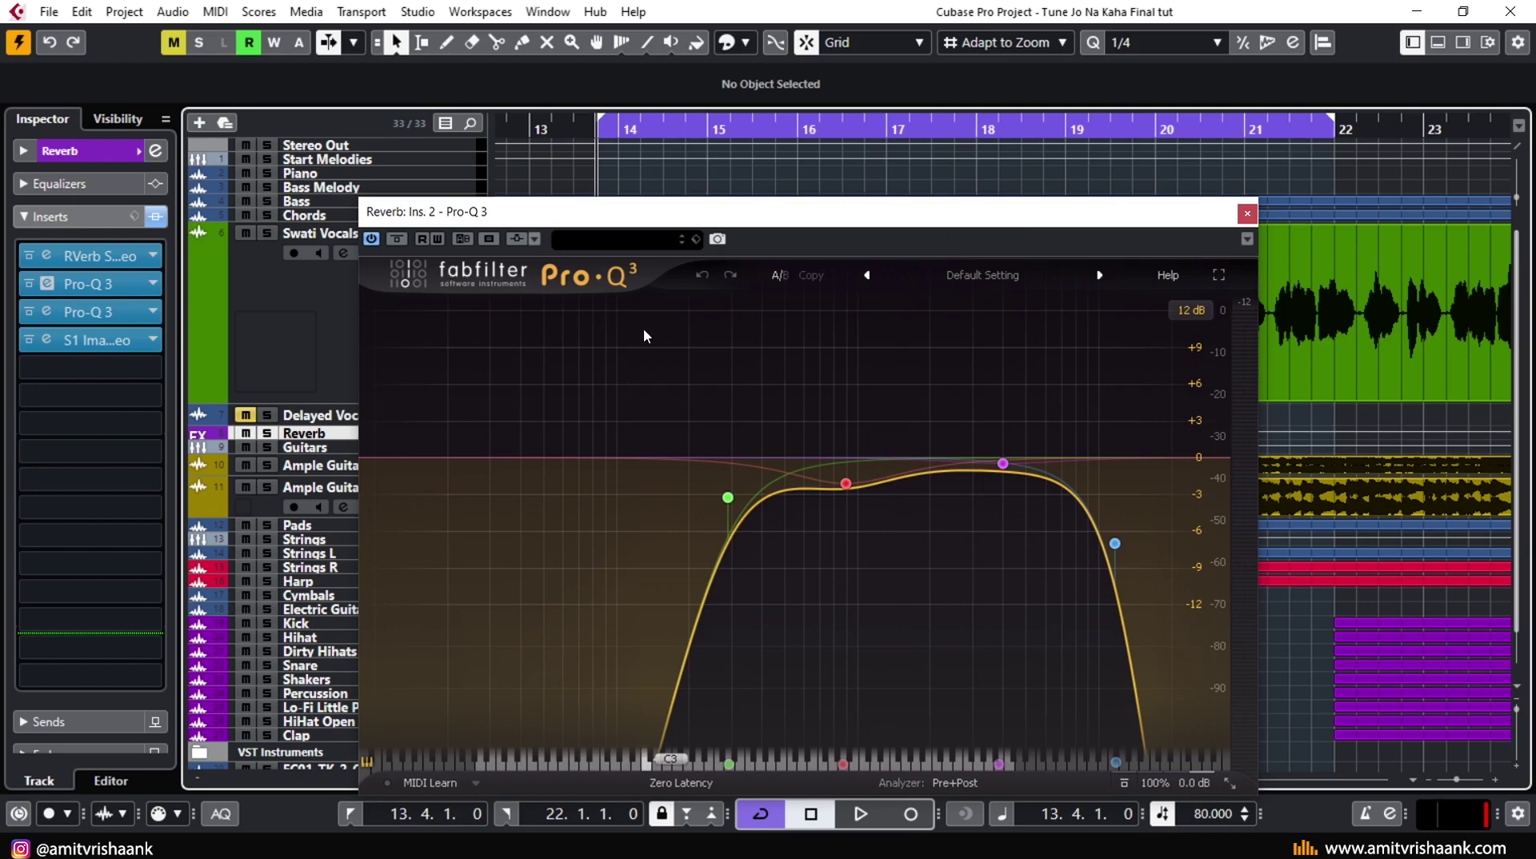
- Play the loop and compare the reverb with the first Pro-Q 3 bypassed and active, leaving it active
key(space)
click(396, 240)
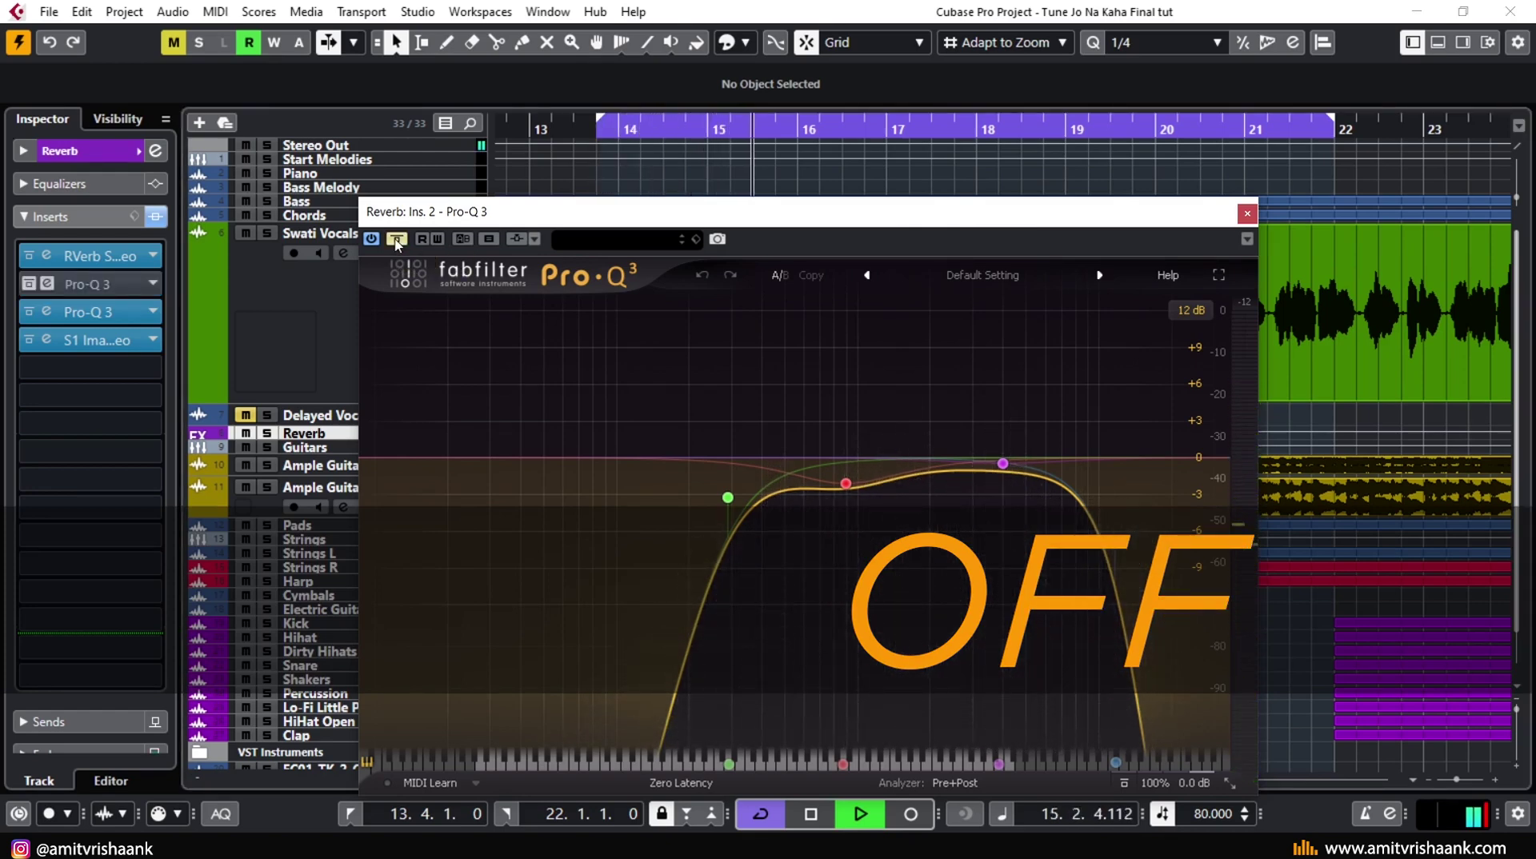
click(396, 240)
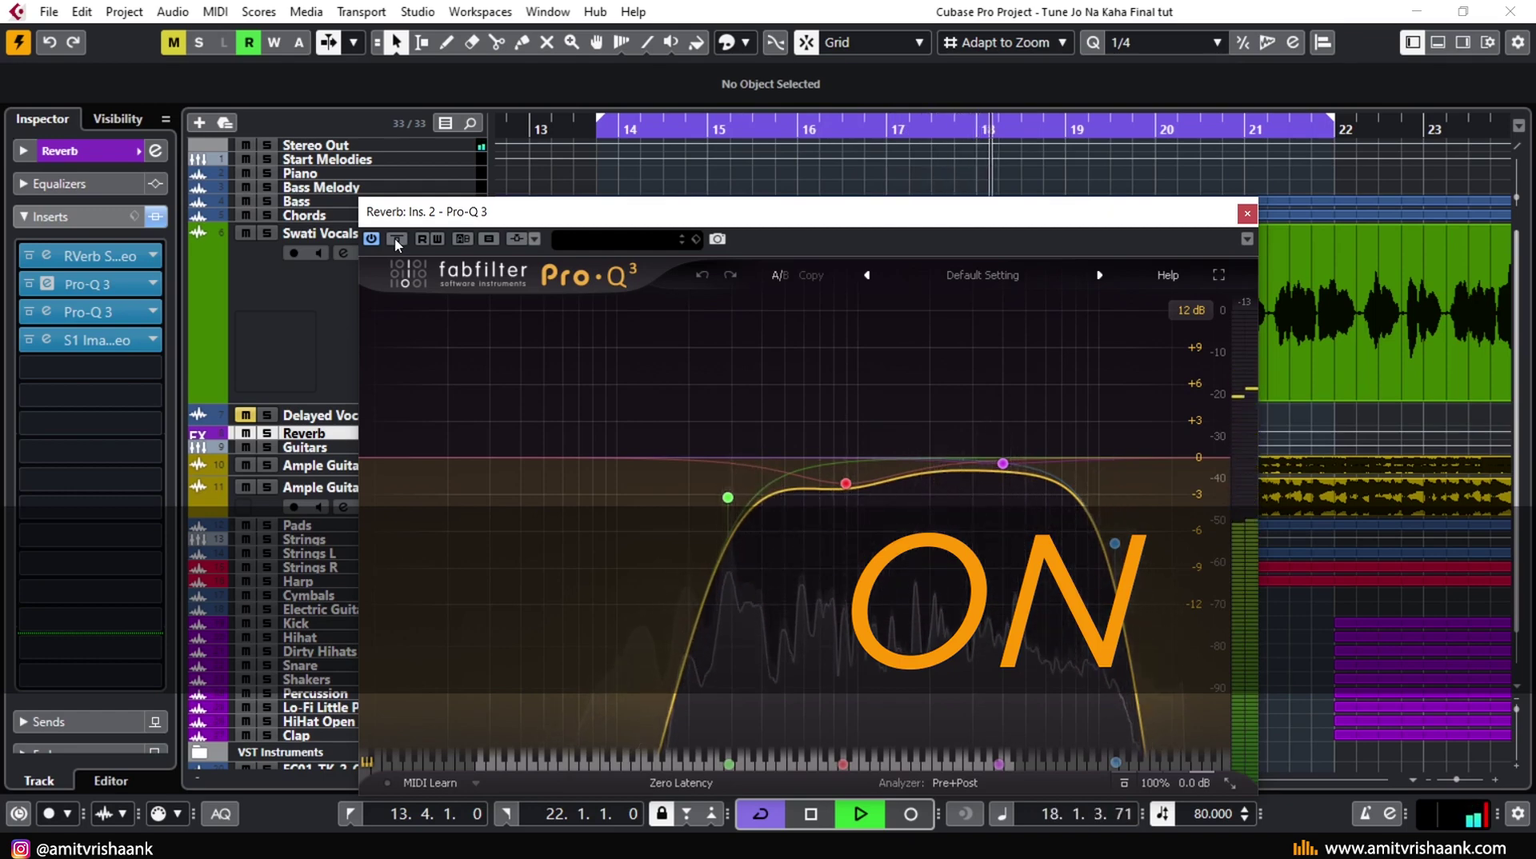
click(396, 239)
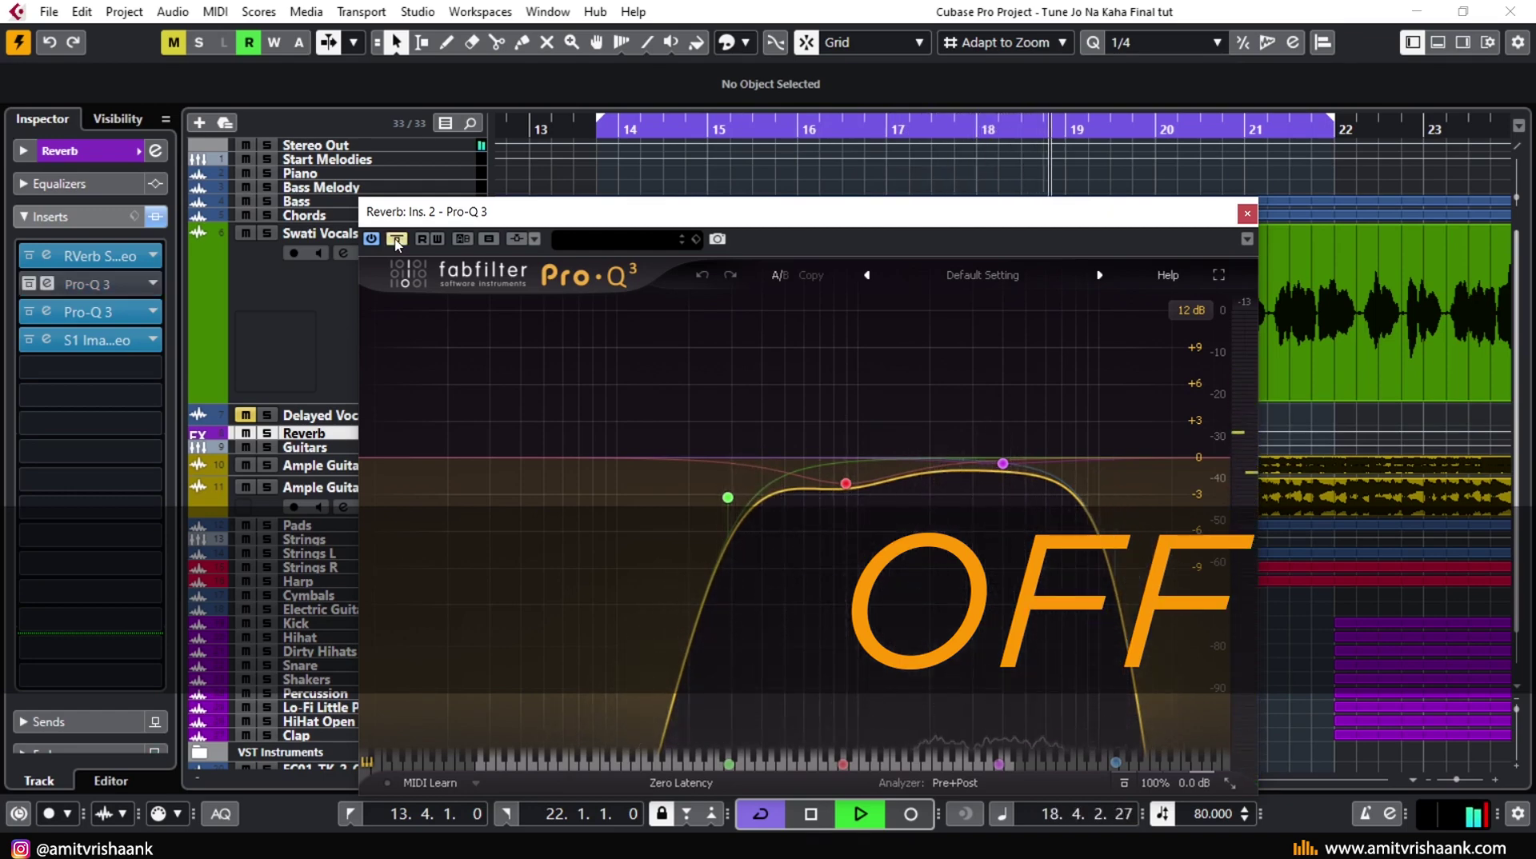
click(396, 239)
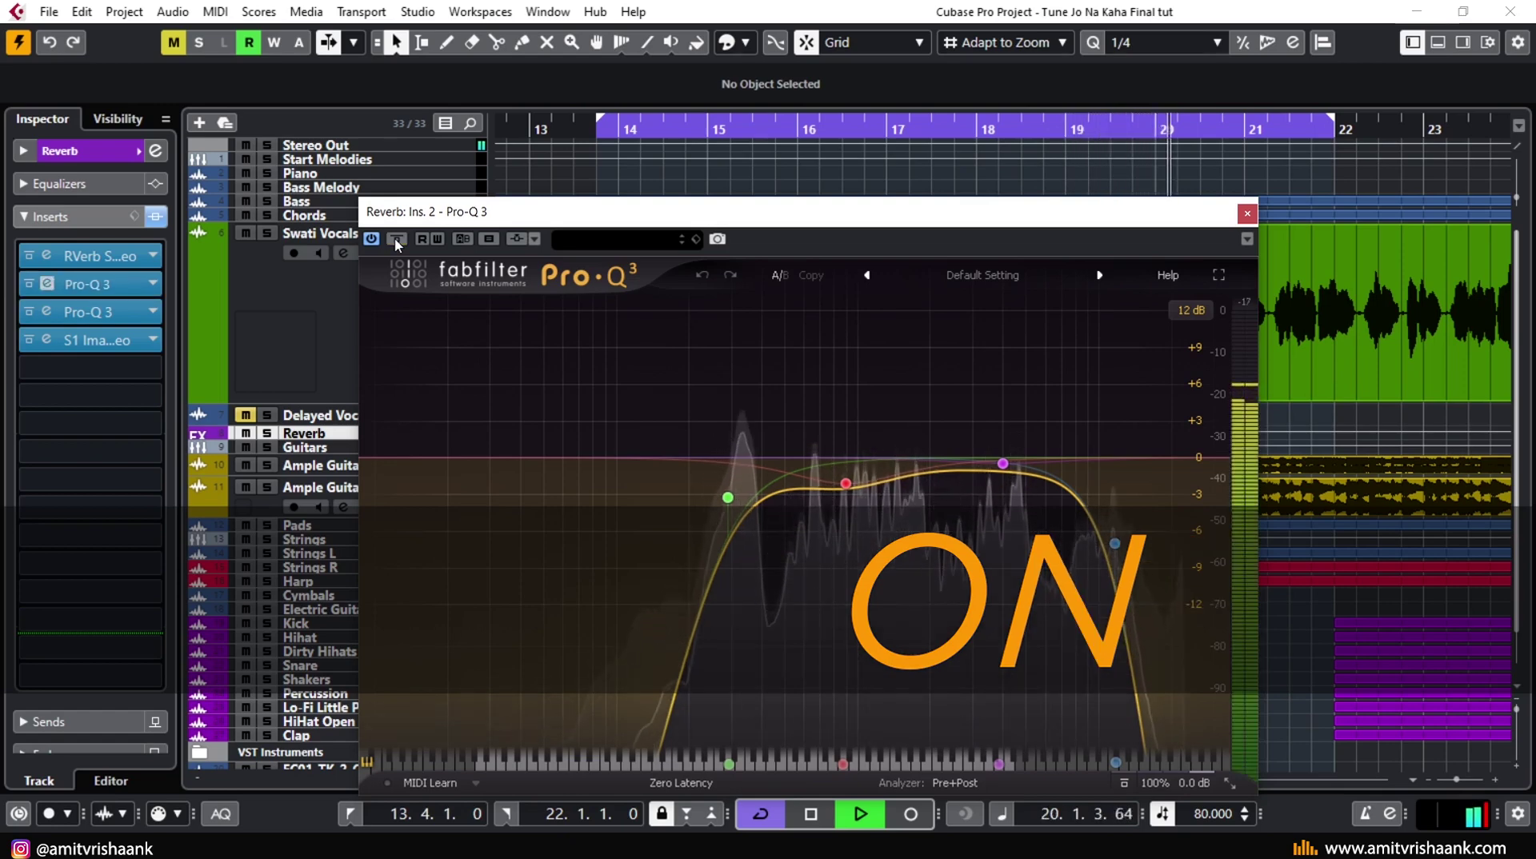
key(space)
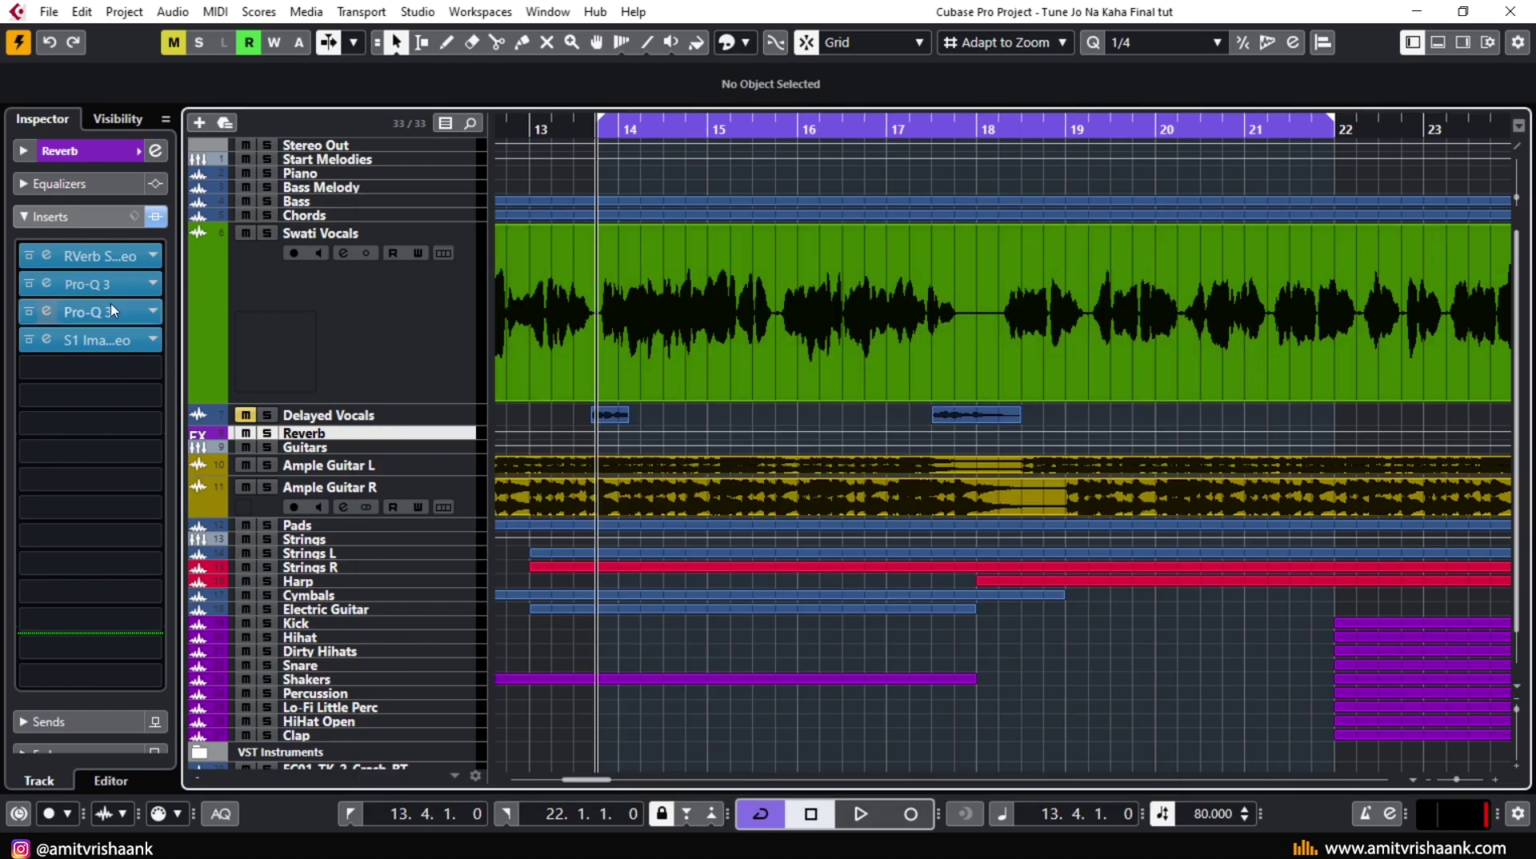
- Open the Reverb track's second Pro-Q 3, compare the loop with it bypassed and active, and close its window
click(47, 311)
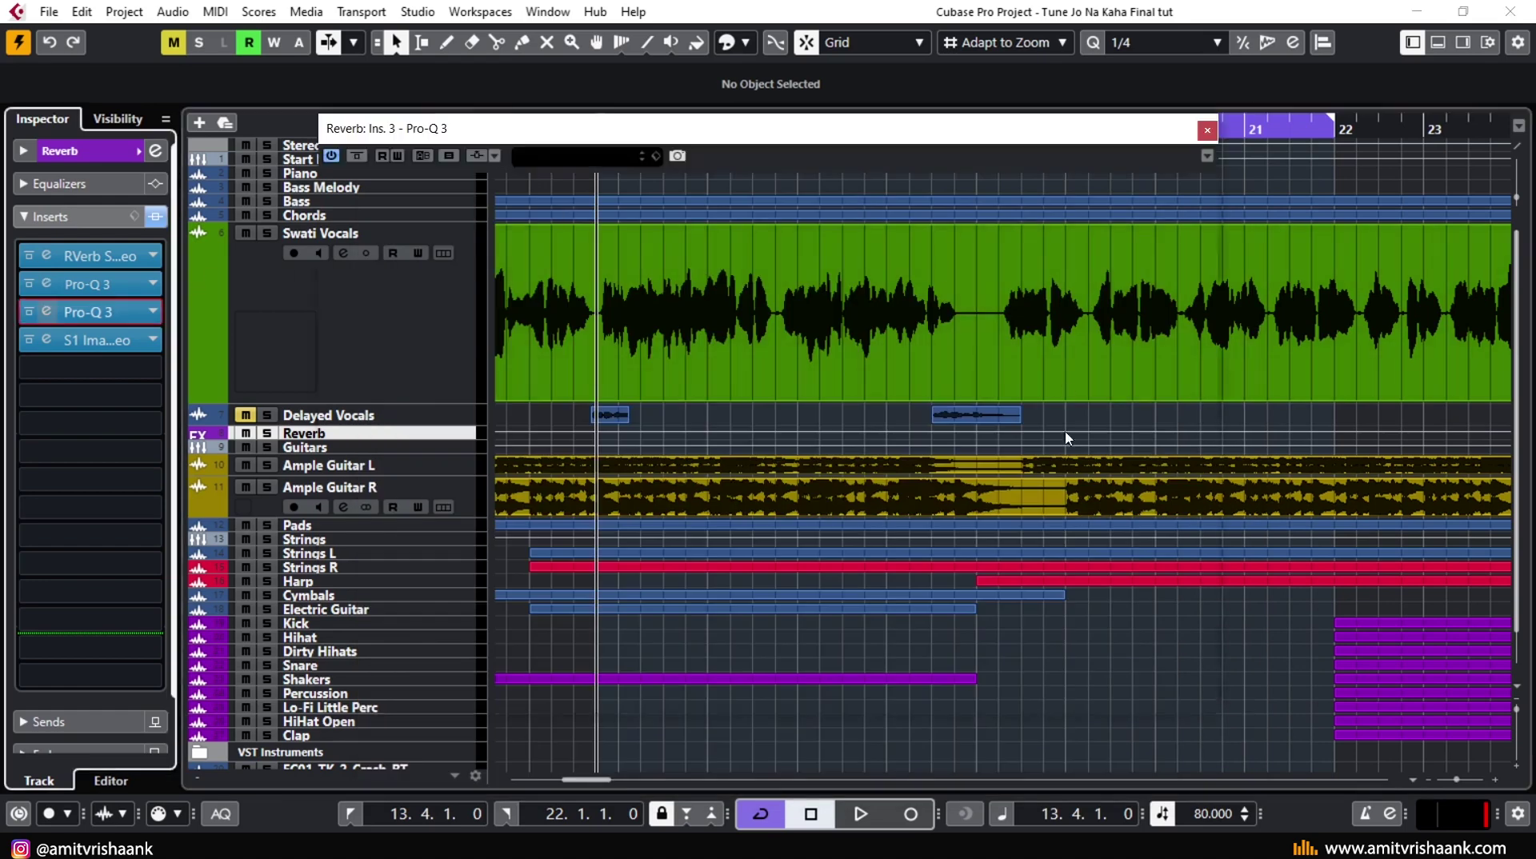
drag(767, 131, 763, 255)
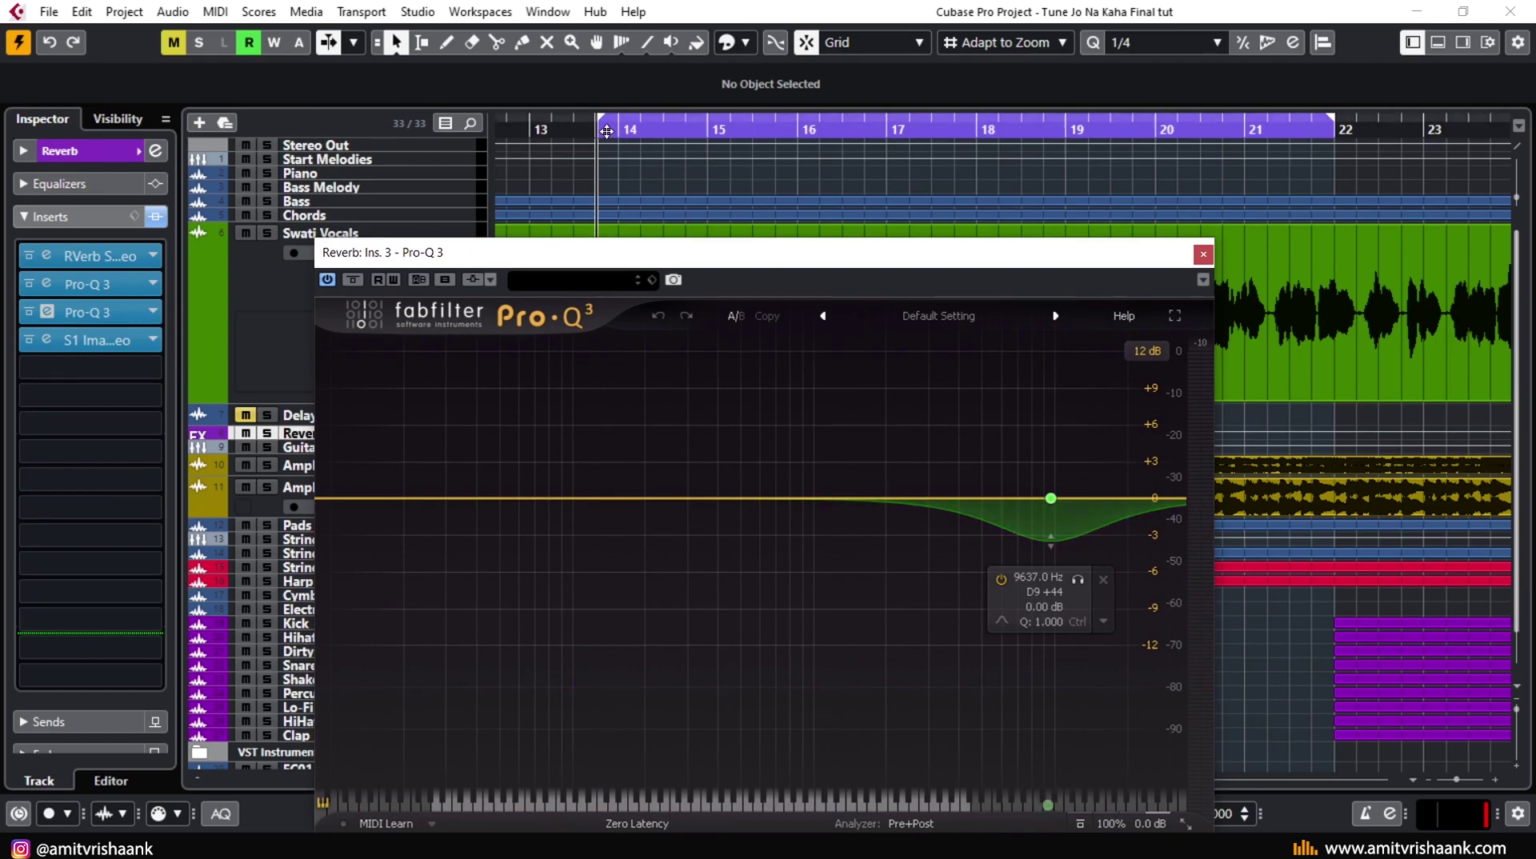
click(353, 279)
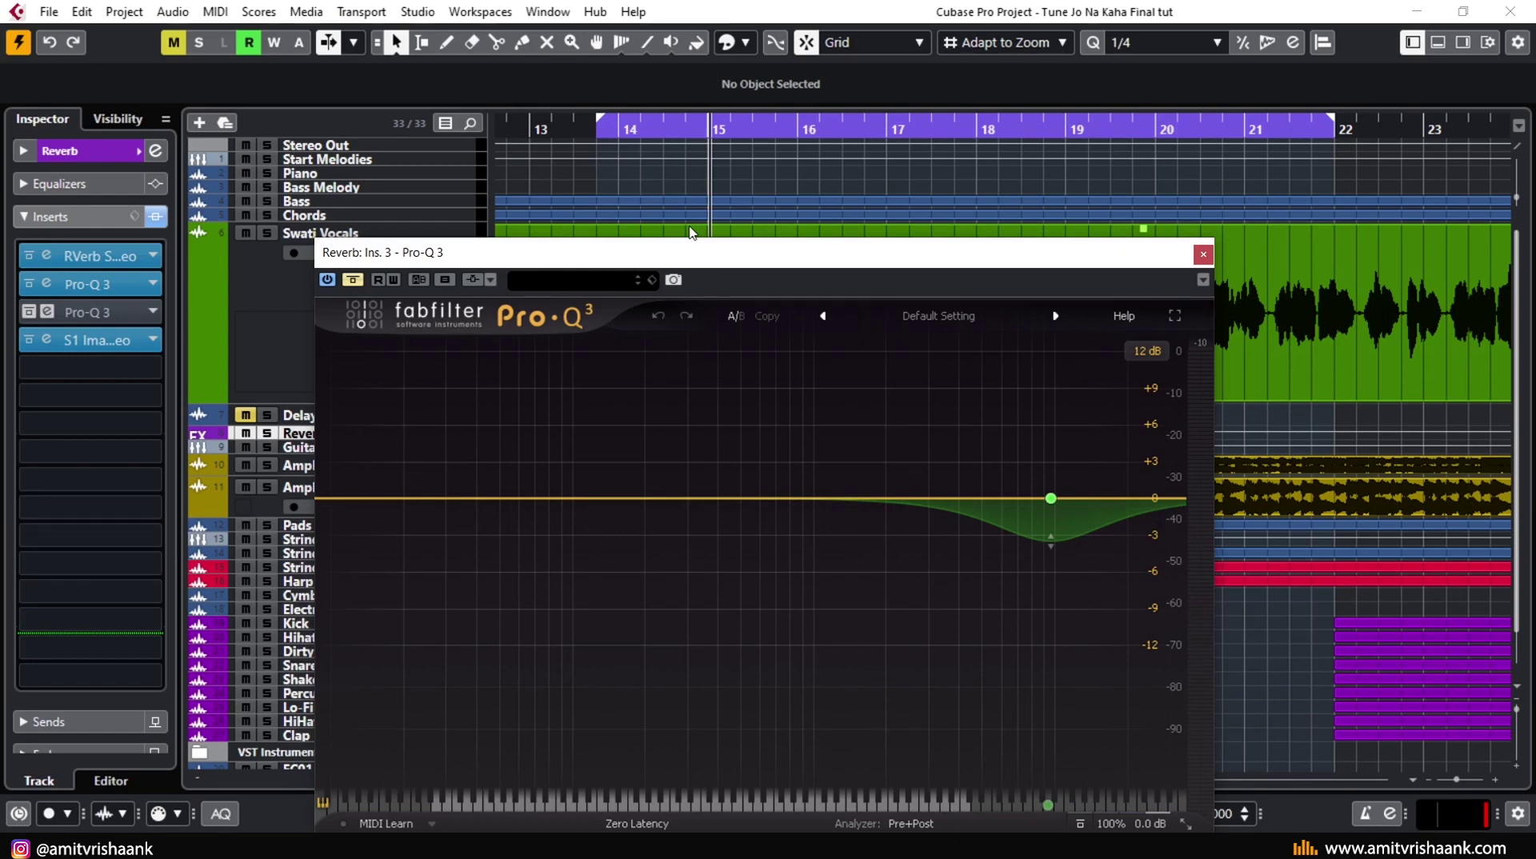
click(353, 280)
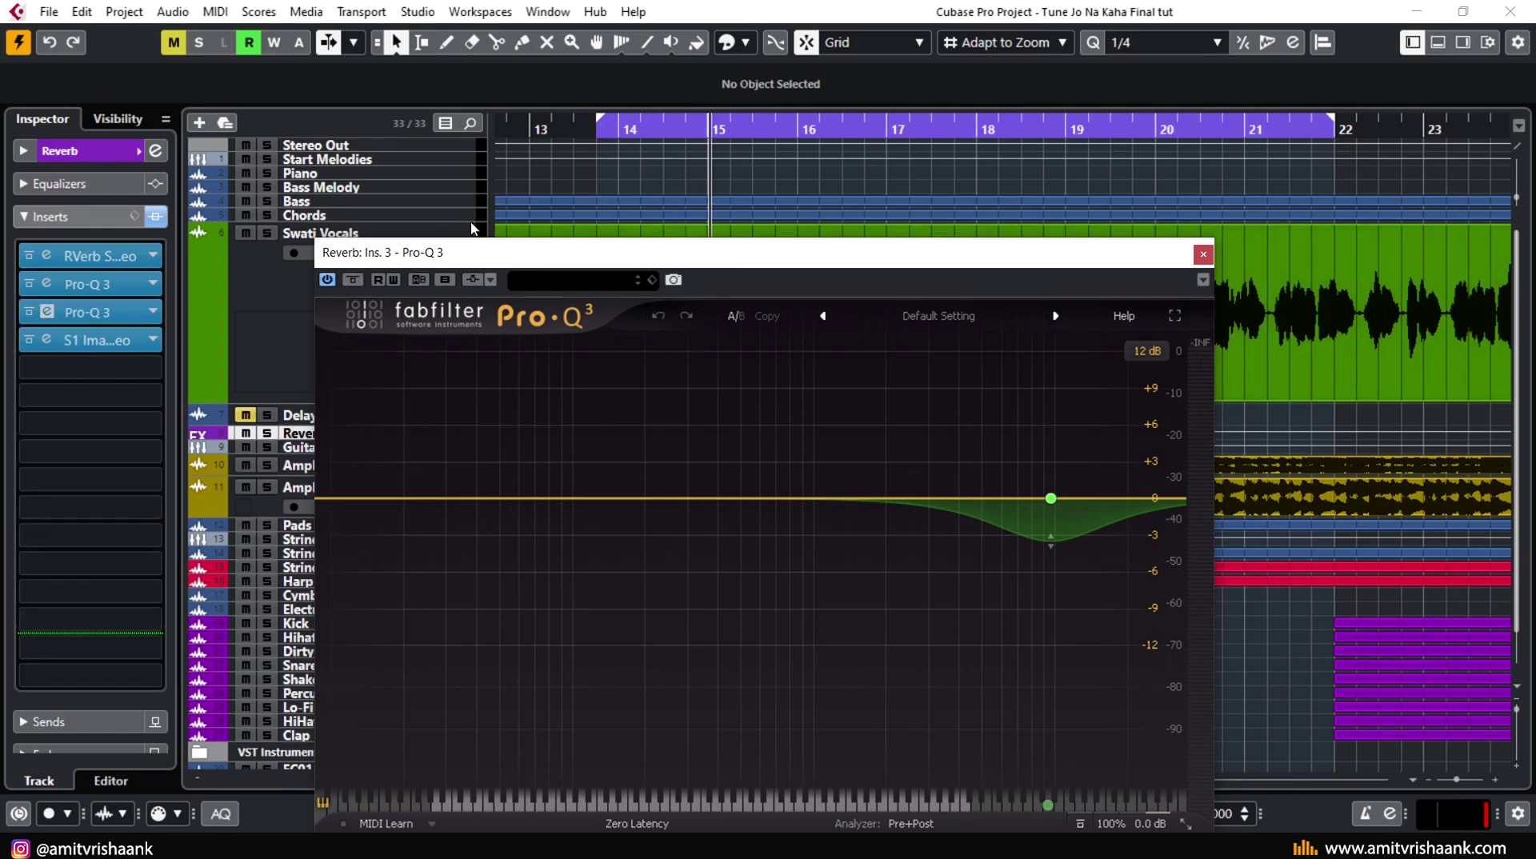
double_click(602, 132)
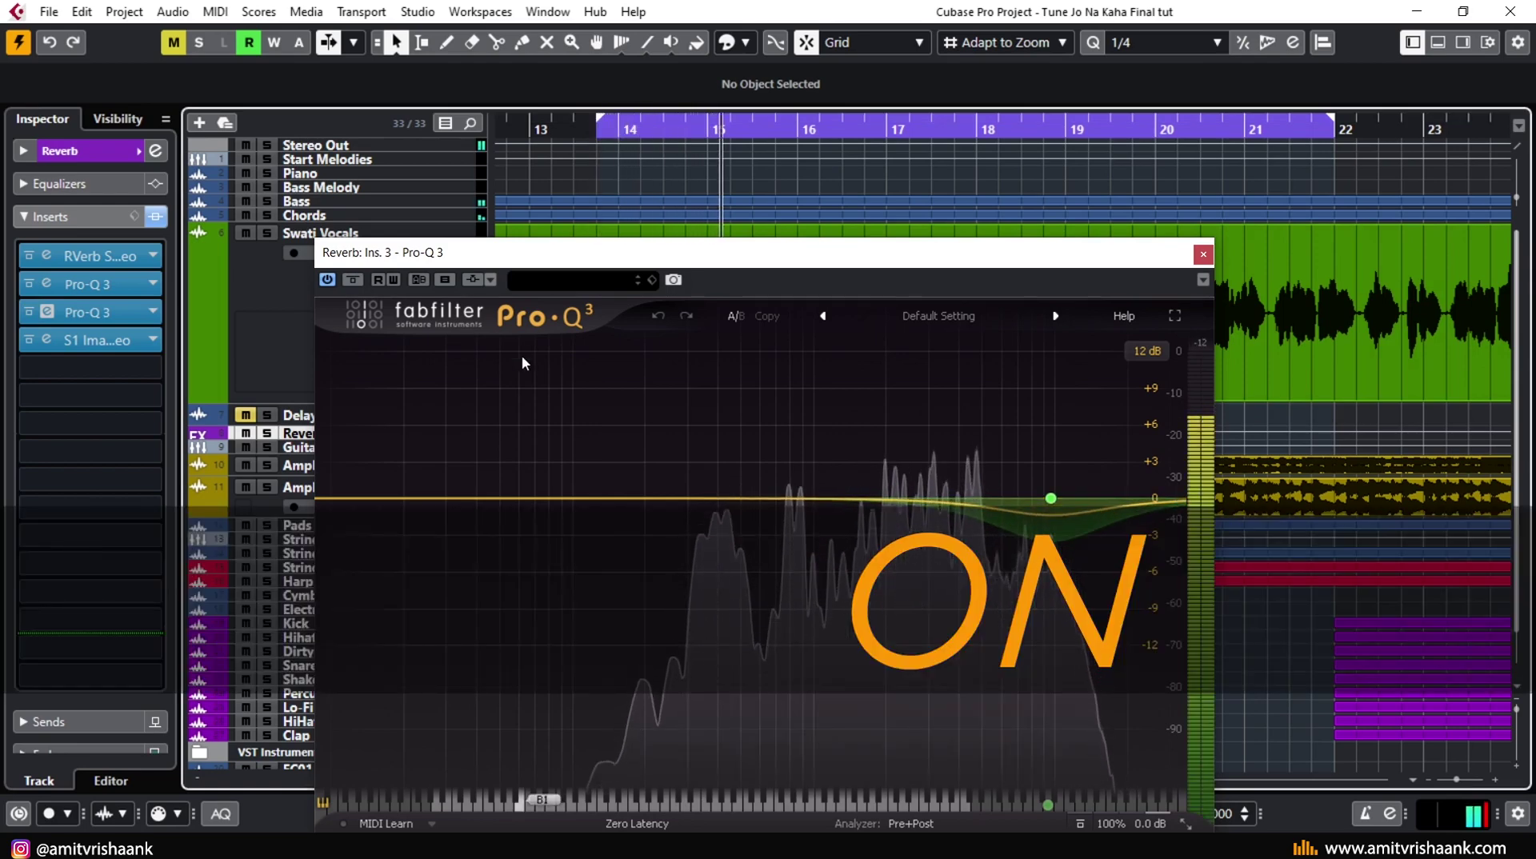
key(space)
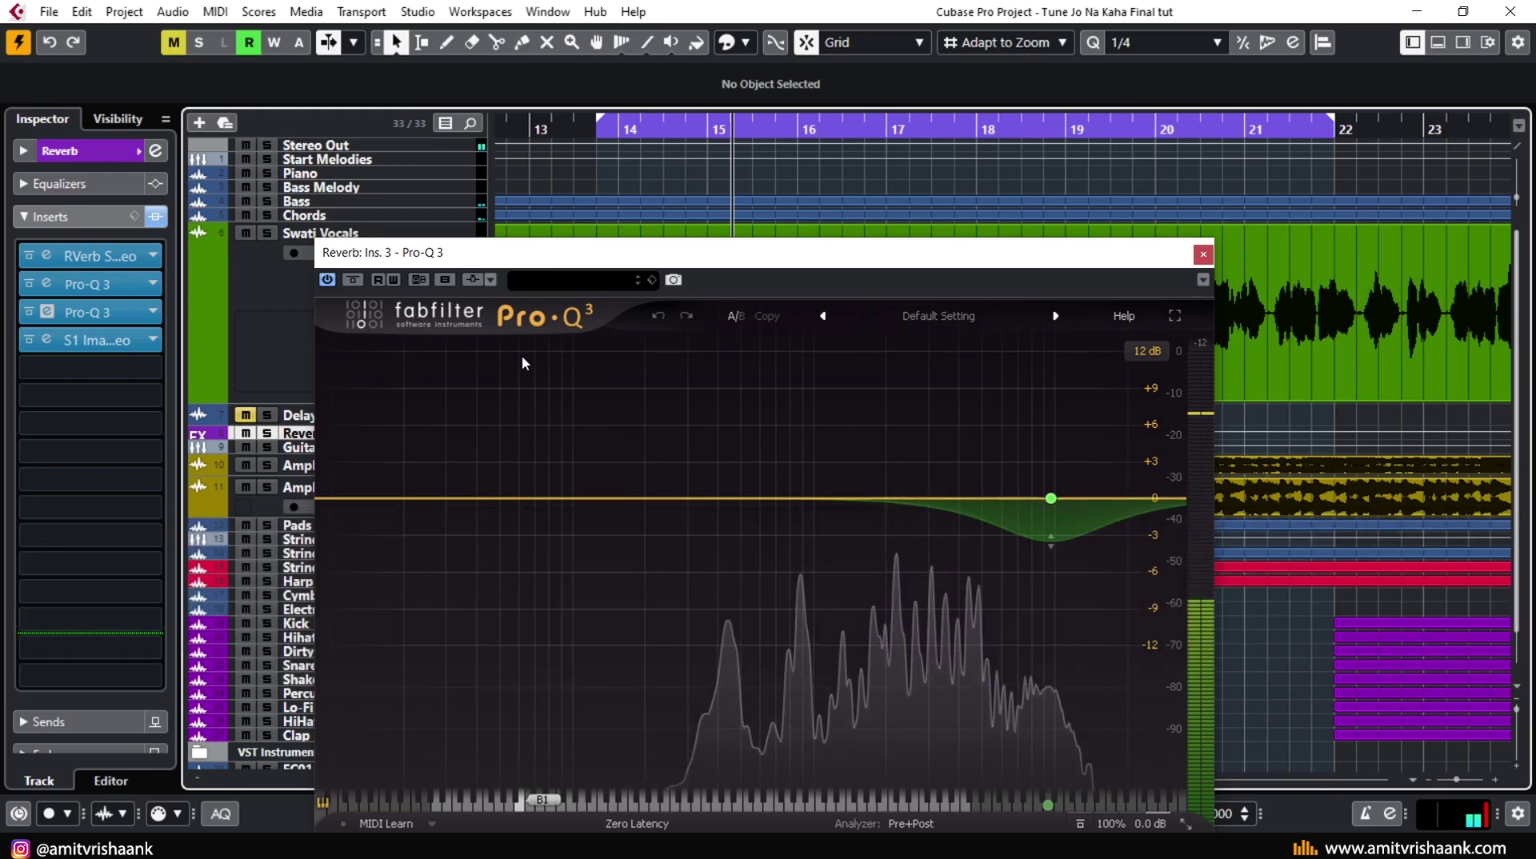
click(1203, 254)
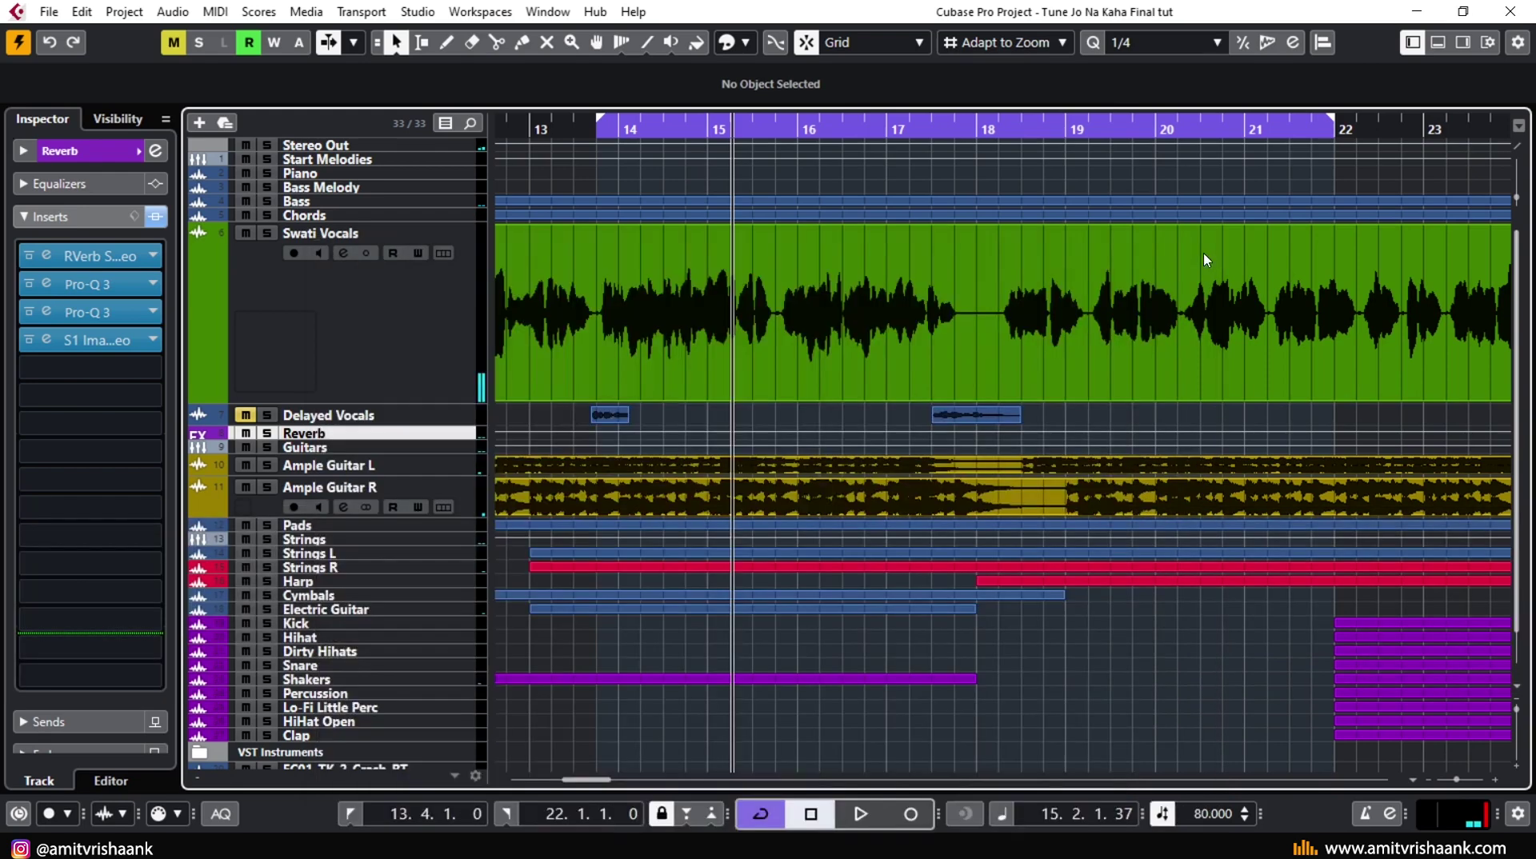
- Open the S1 Imager insert on the Reverb track, move its window aside, and return the playhead to the loop start
click(46, 339)
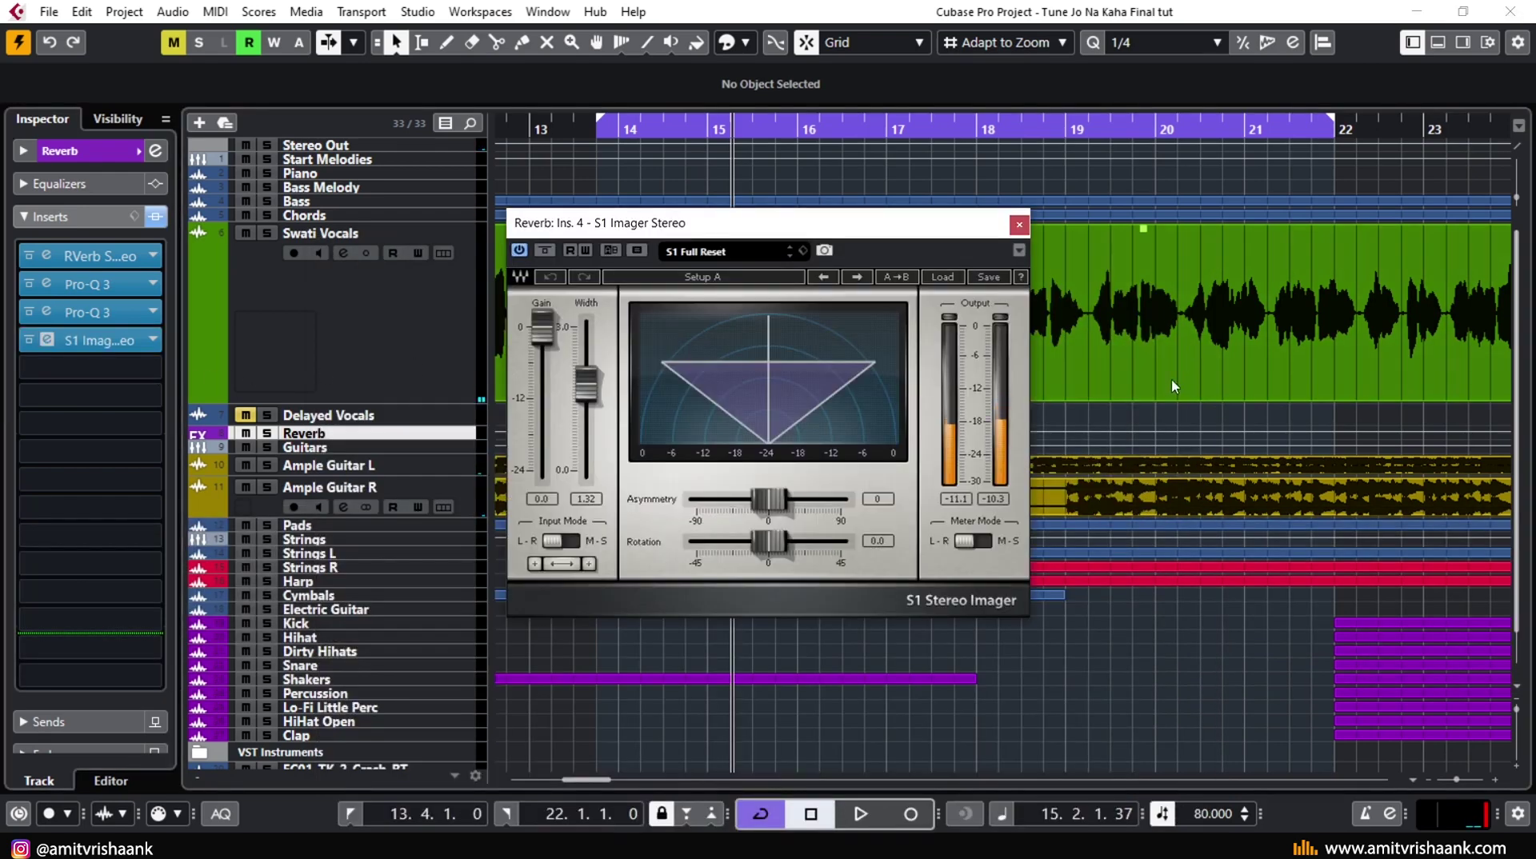
drag(701, 232, 782, 266)
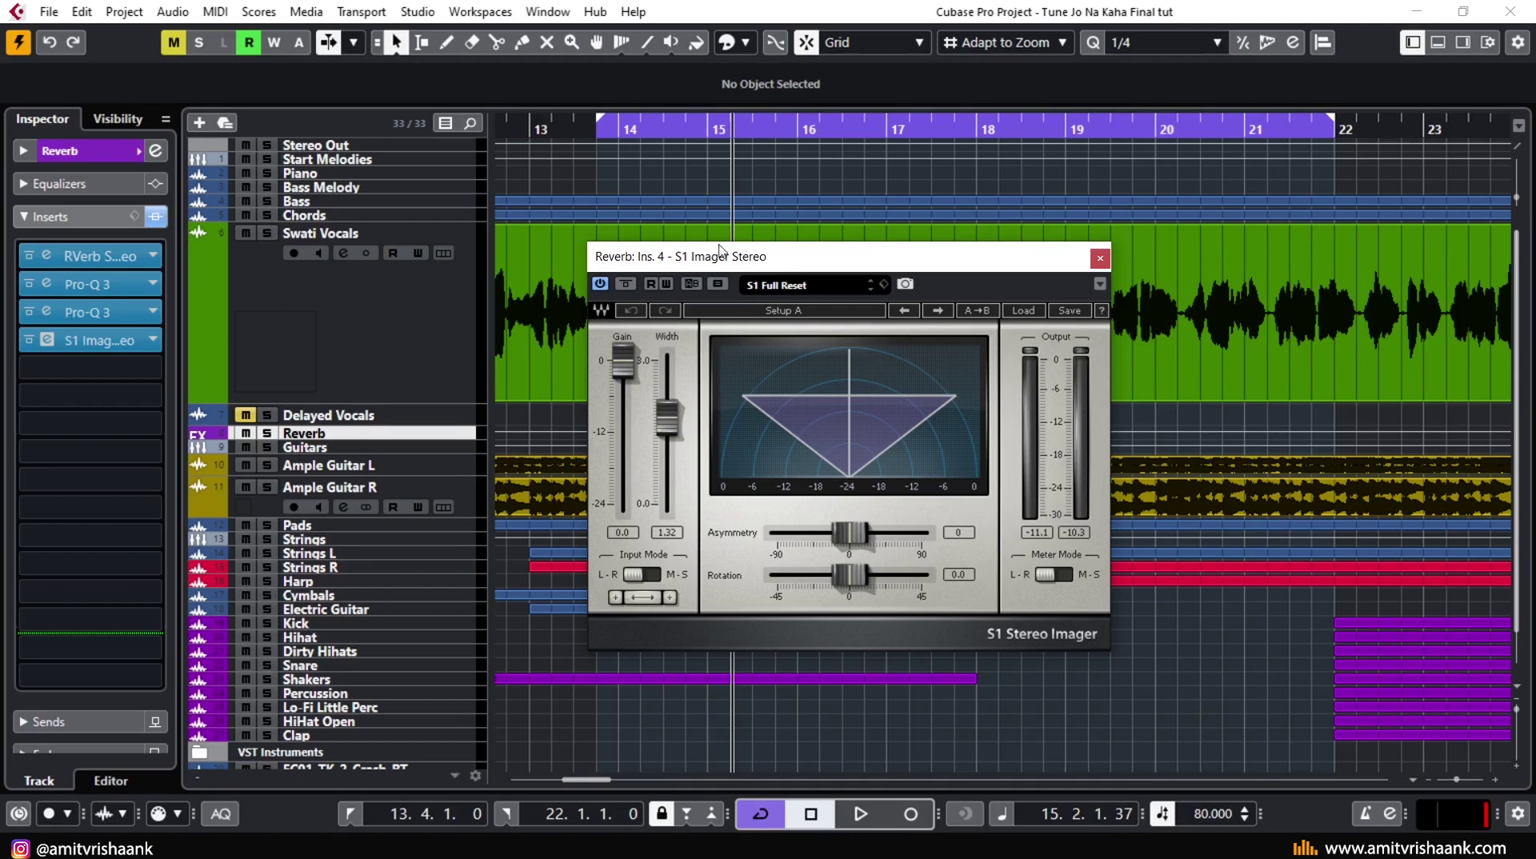
click(595, 128)
- Compare the loop with S1 Imager bypassed and active, leave it active, and close its window
click(627, 284)
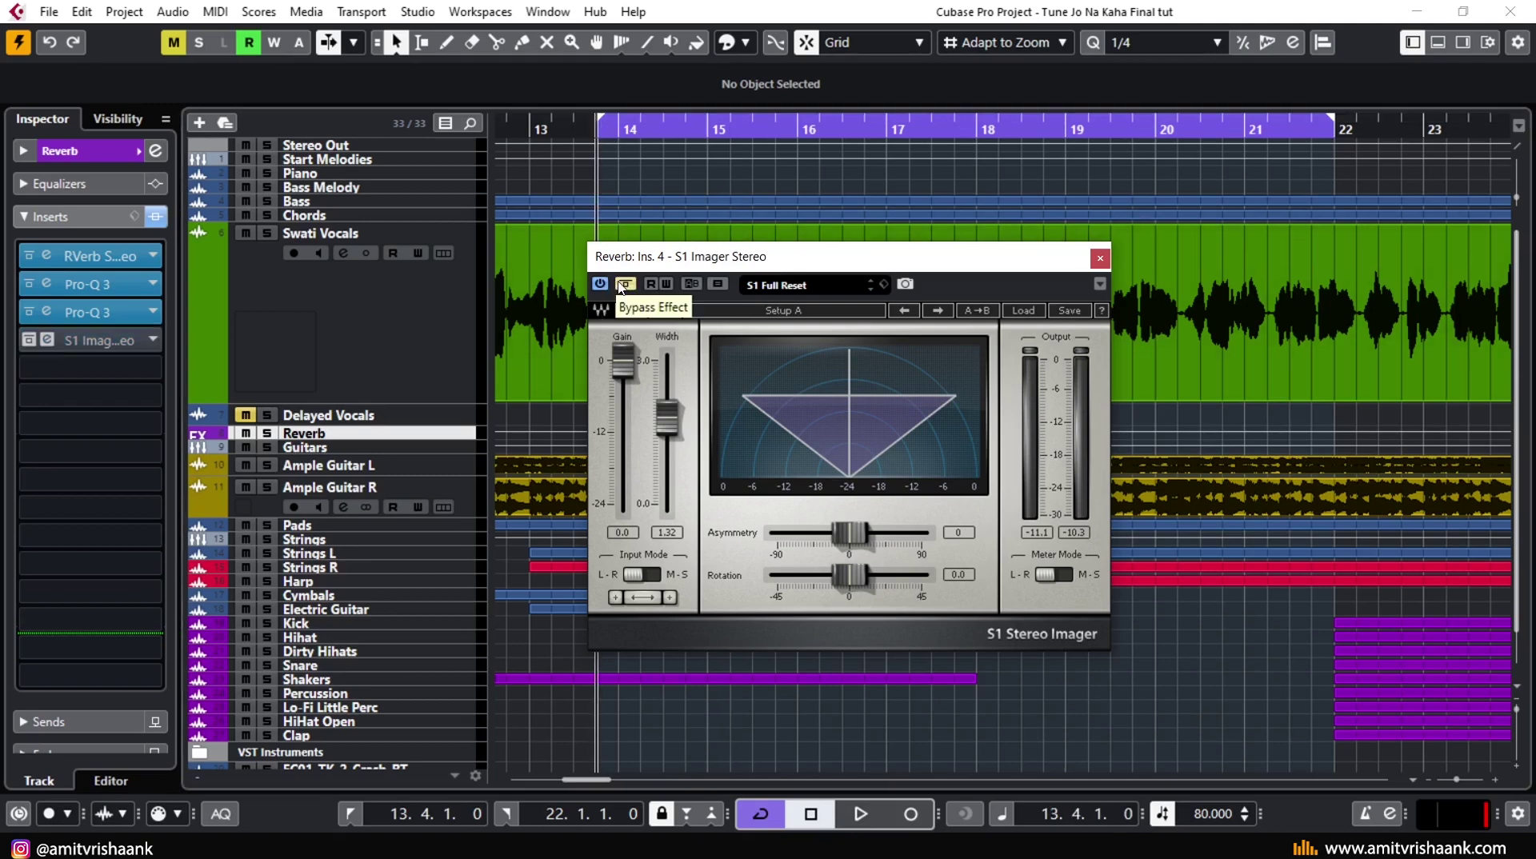
key(space)
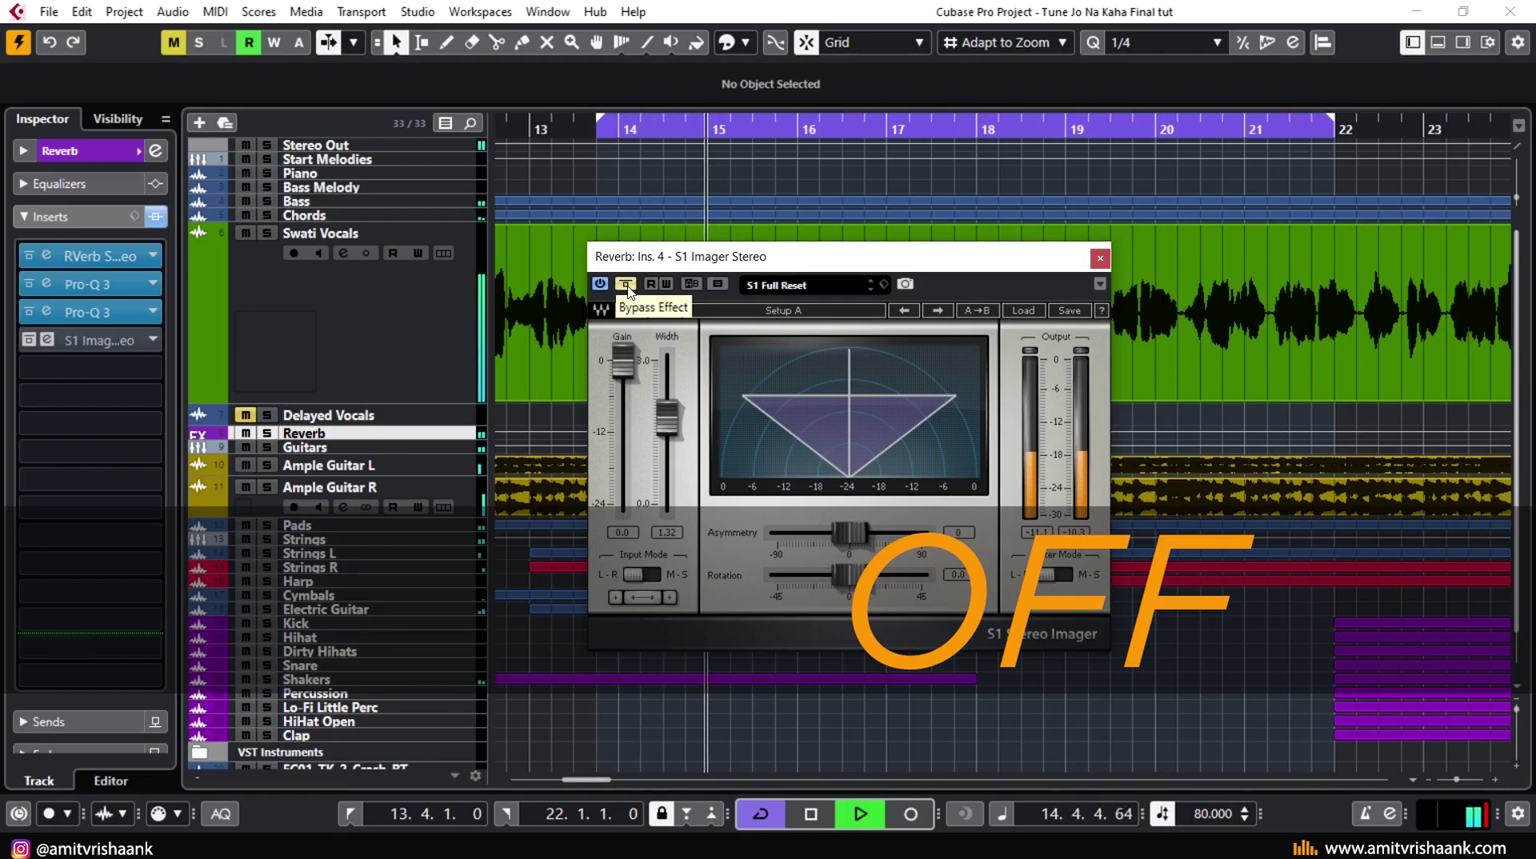
click(627, 286)
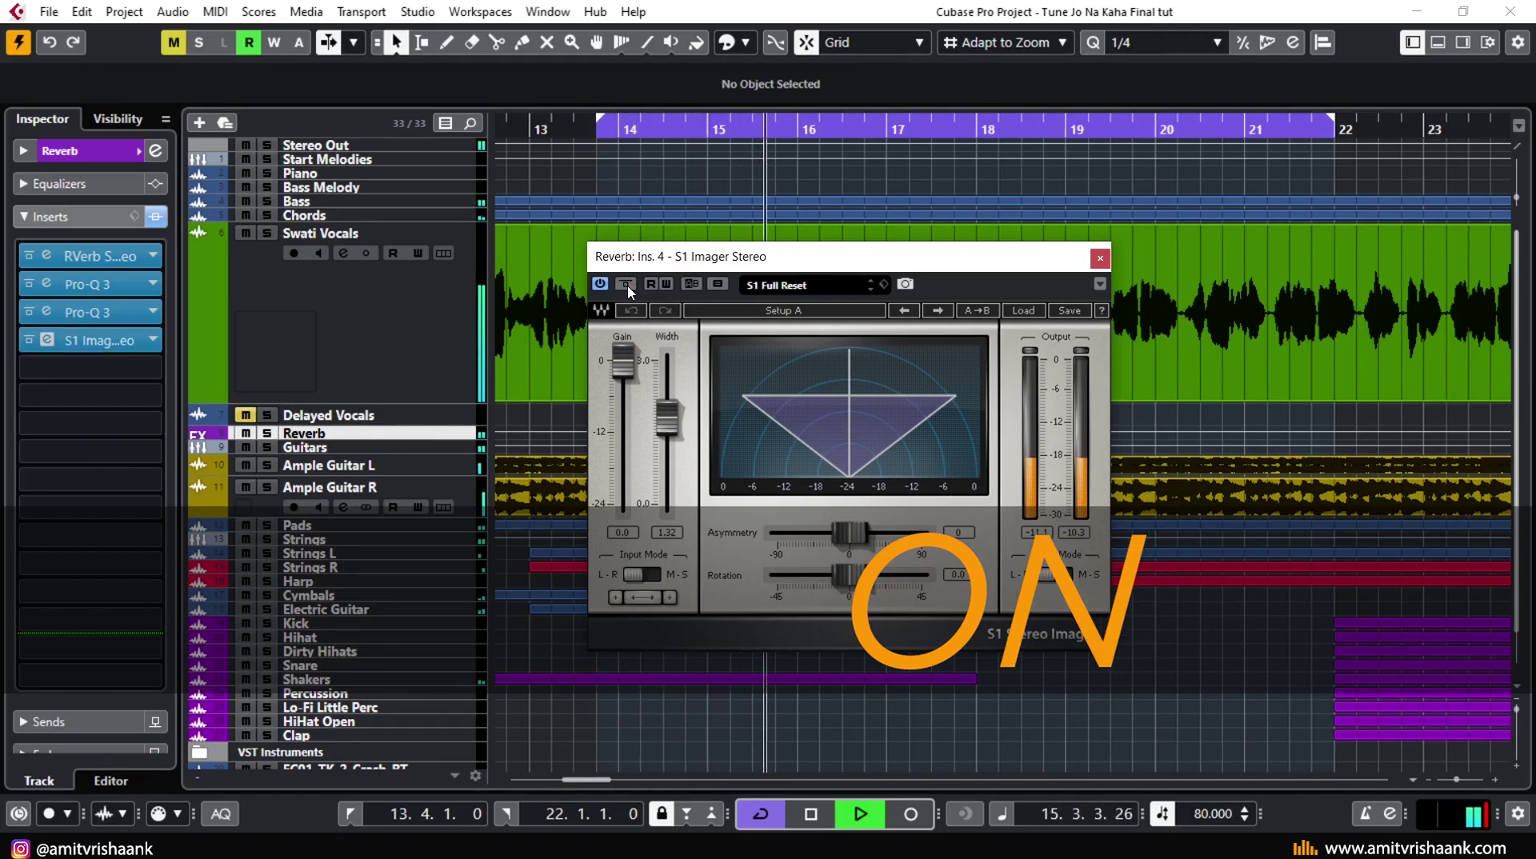
click(627, 286)
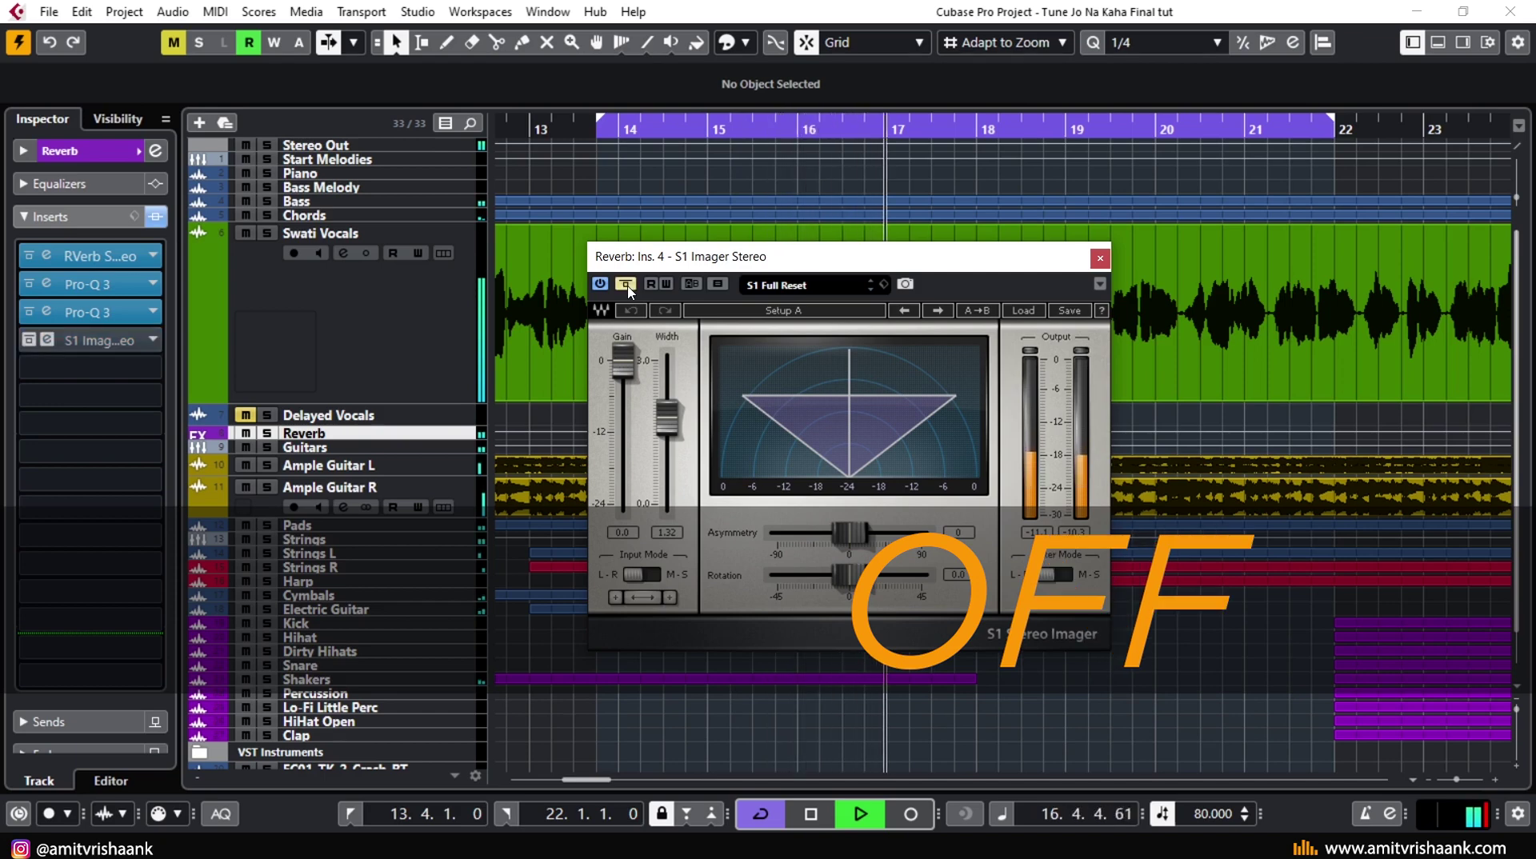
click(627, 286)
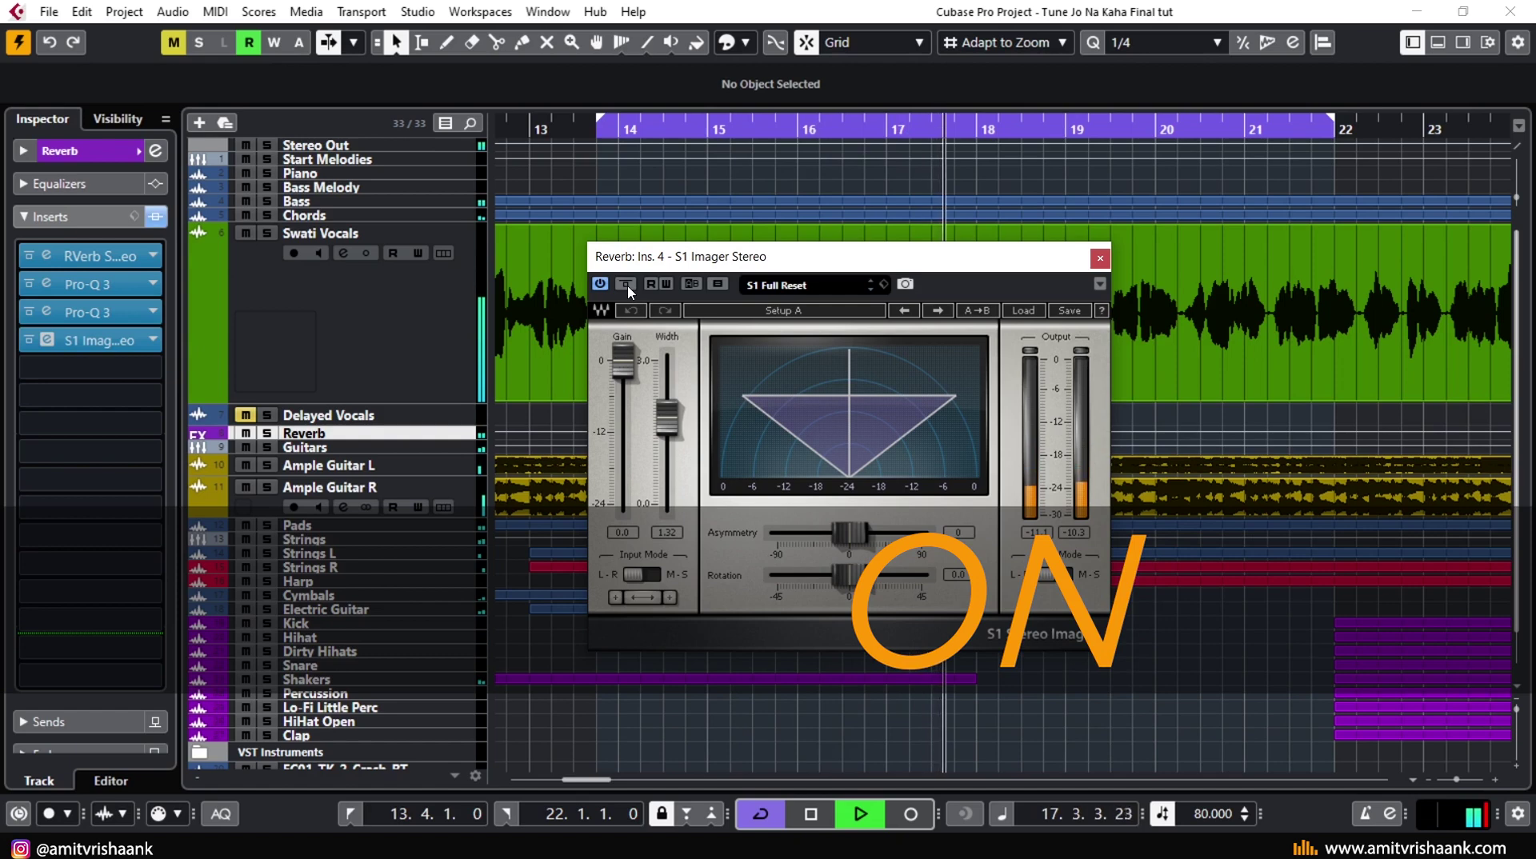
click(629, 287)
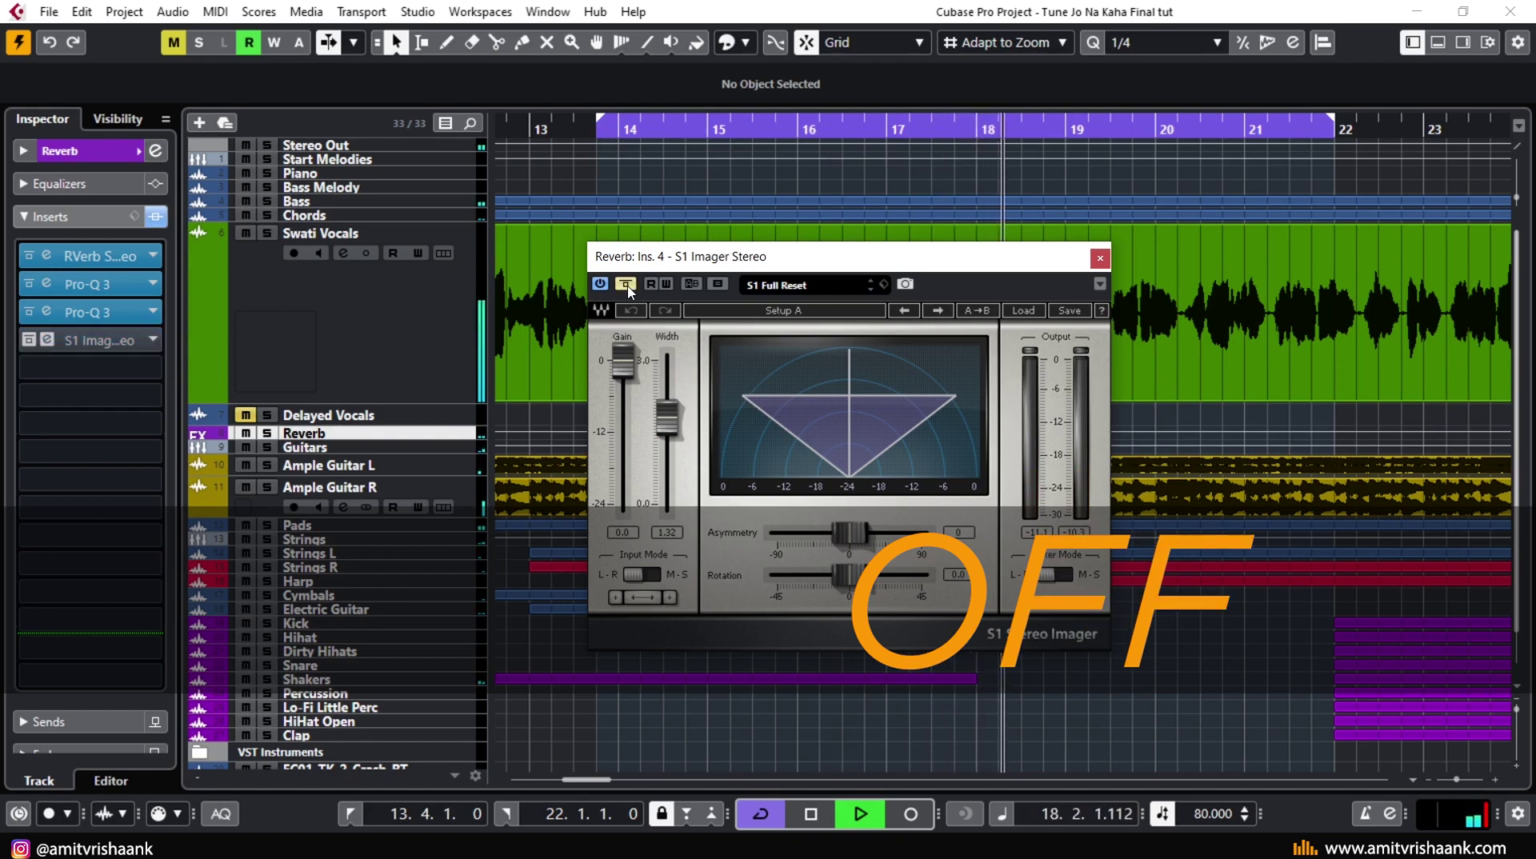
click(628, 286)
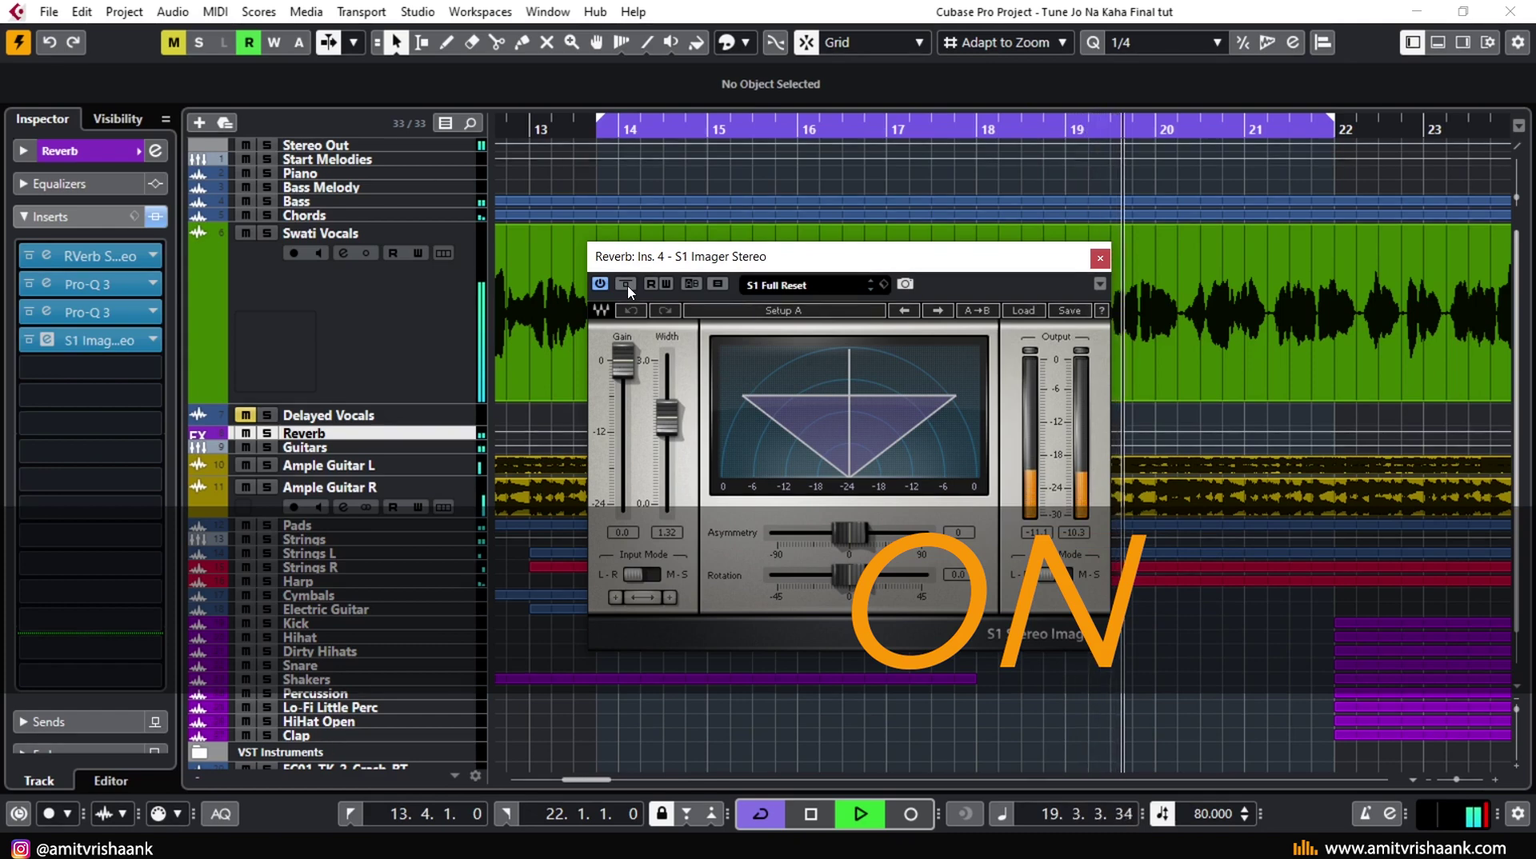
click(627, 286)
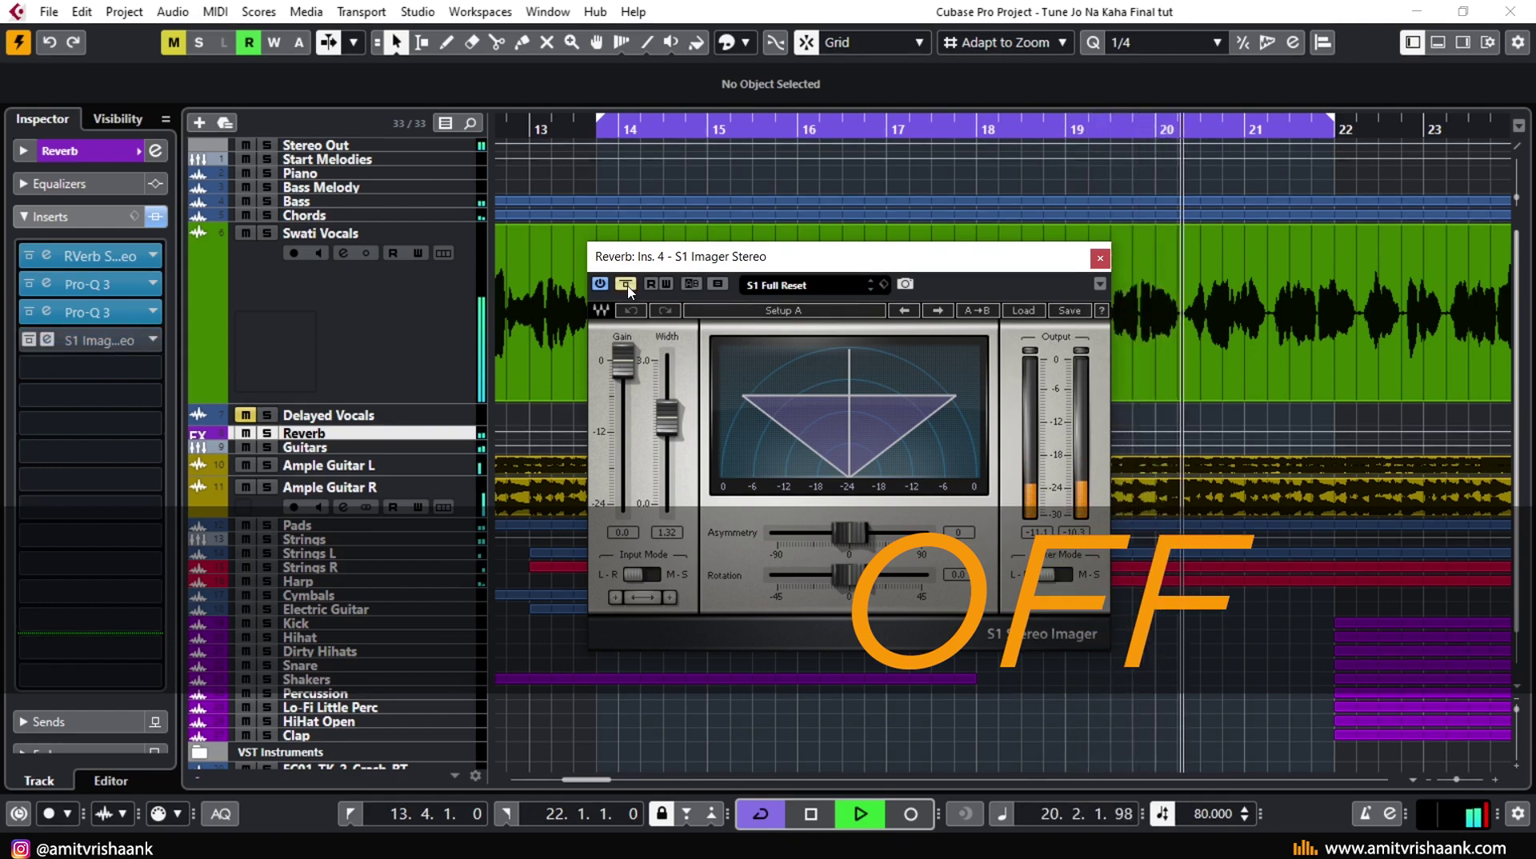
click(628, 286)
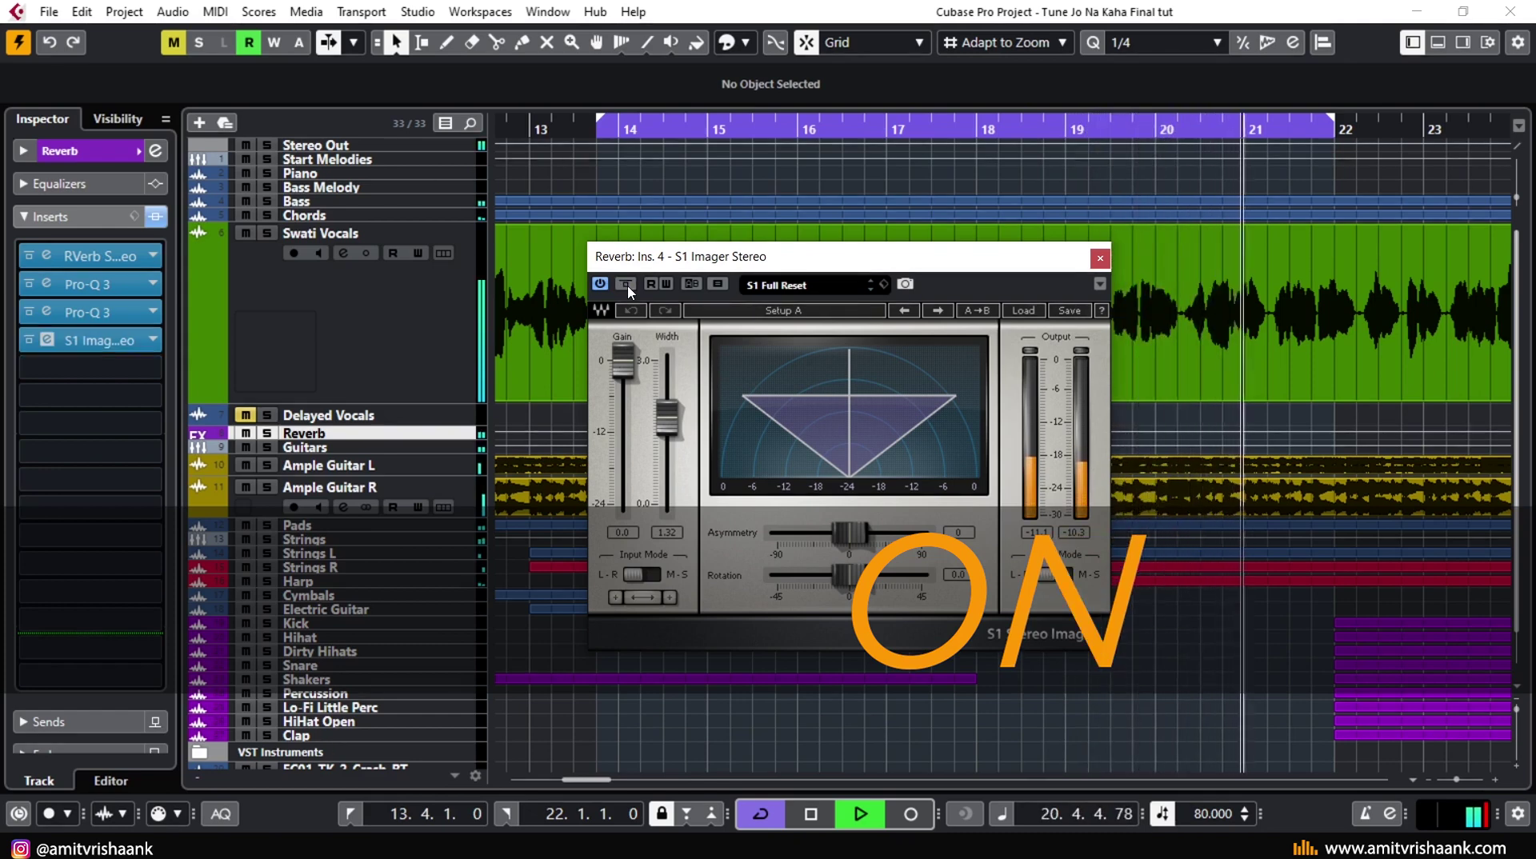
key(space)
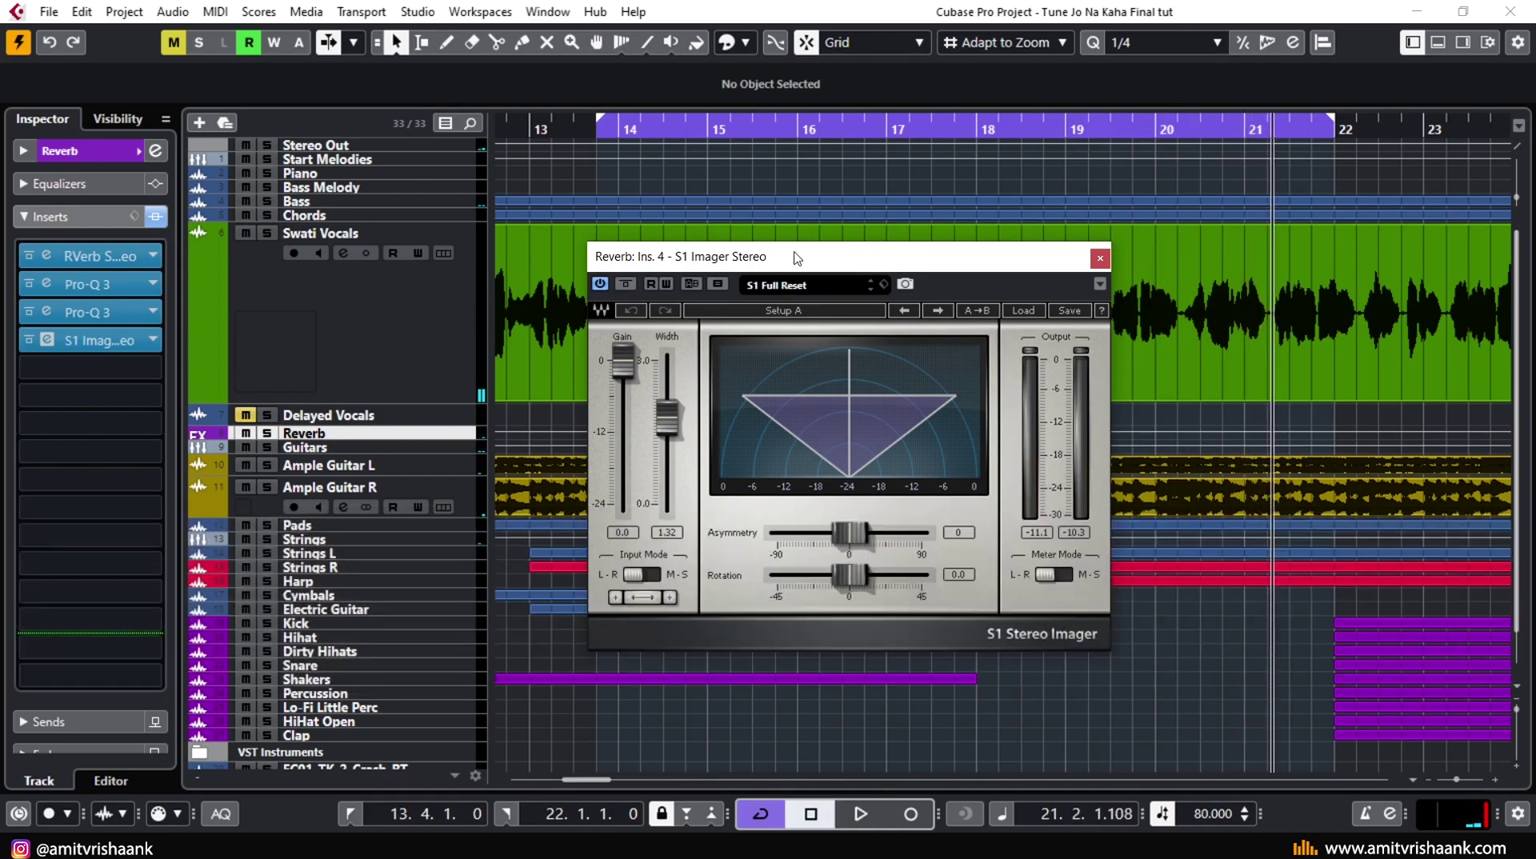
click(1100, 259)
- Select the Delayed Vocals track, increase its height, and unmute and solo it
click(369, 309)
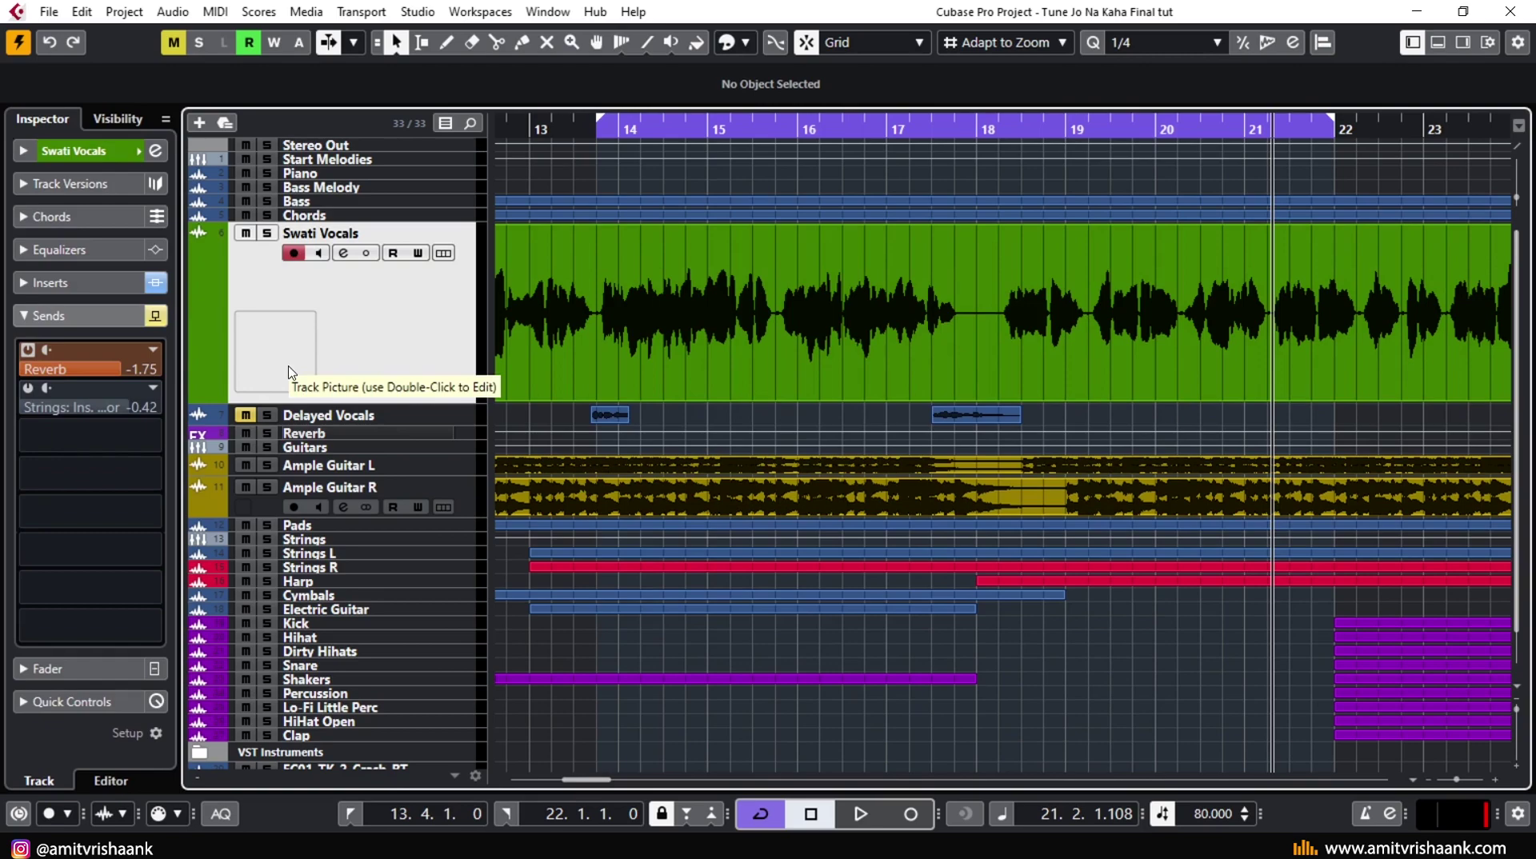
click(263, 421)
drag(264, 424, 265, 459)
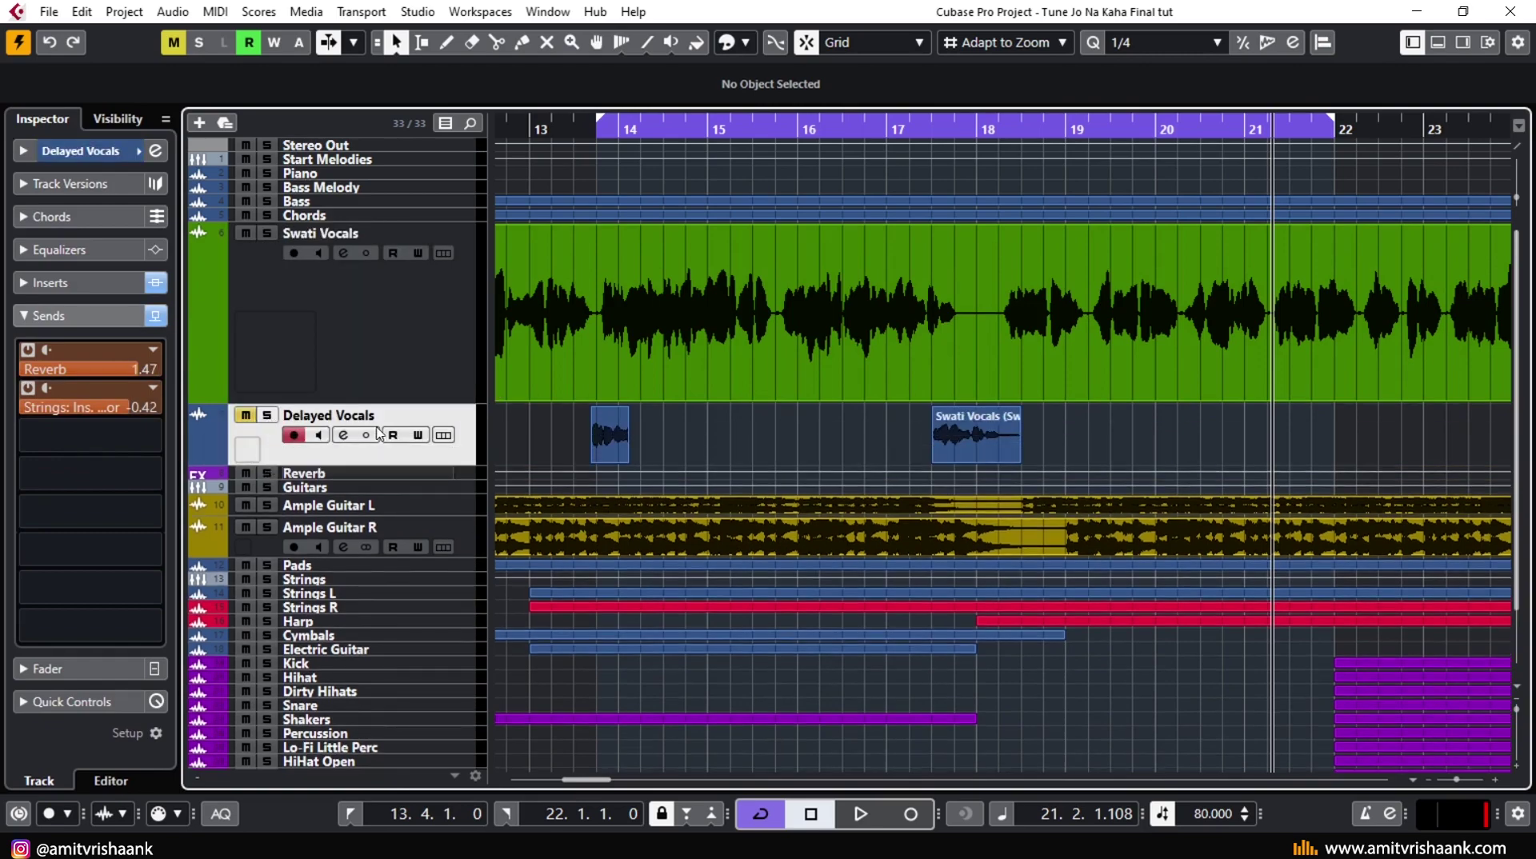
scroll(561, 412, up, 3)
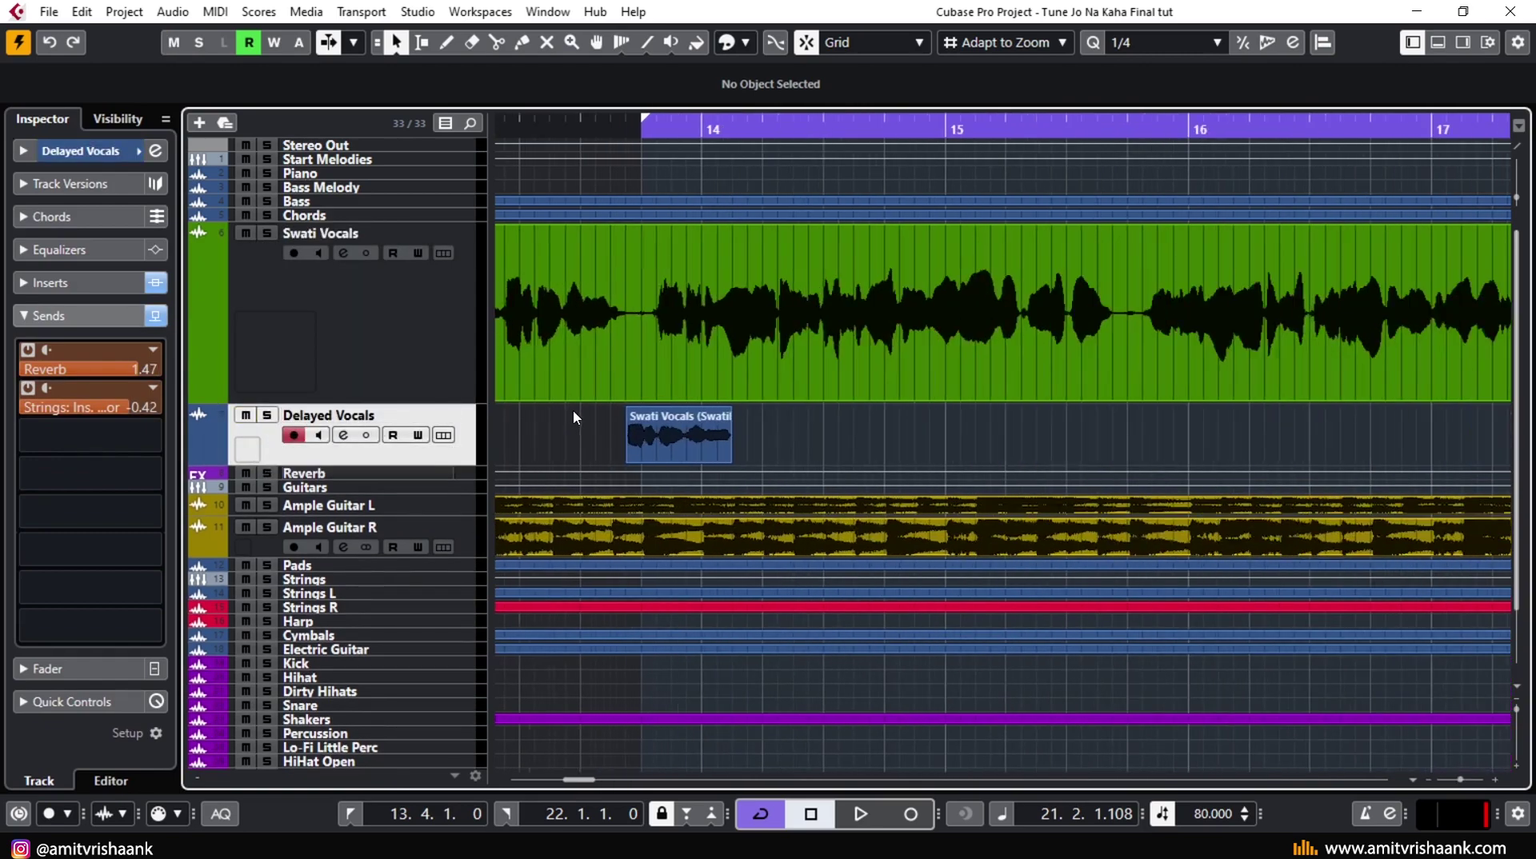
click(268, 416)
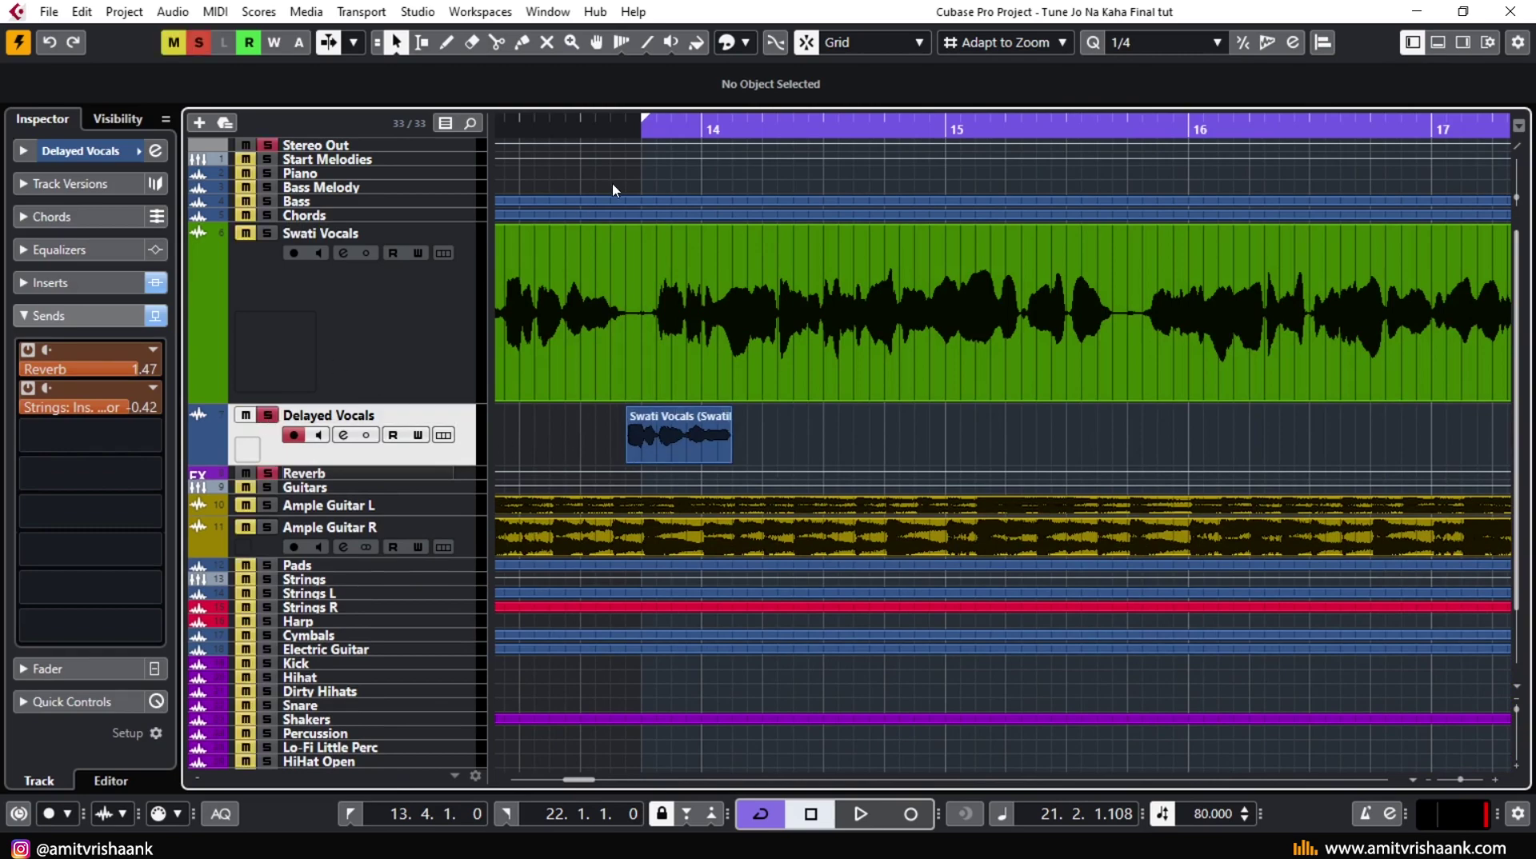
- Play the soloed Delayed Vocals track from the loop start, and jump ahead to its second clip between bars 17 and 18
click(578, 130)
key(space)
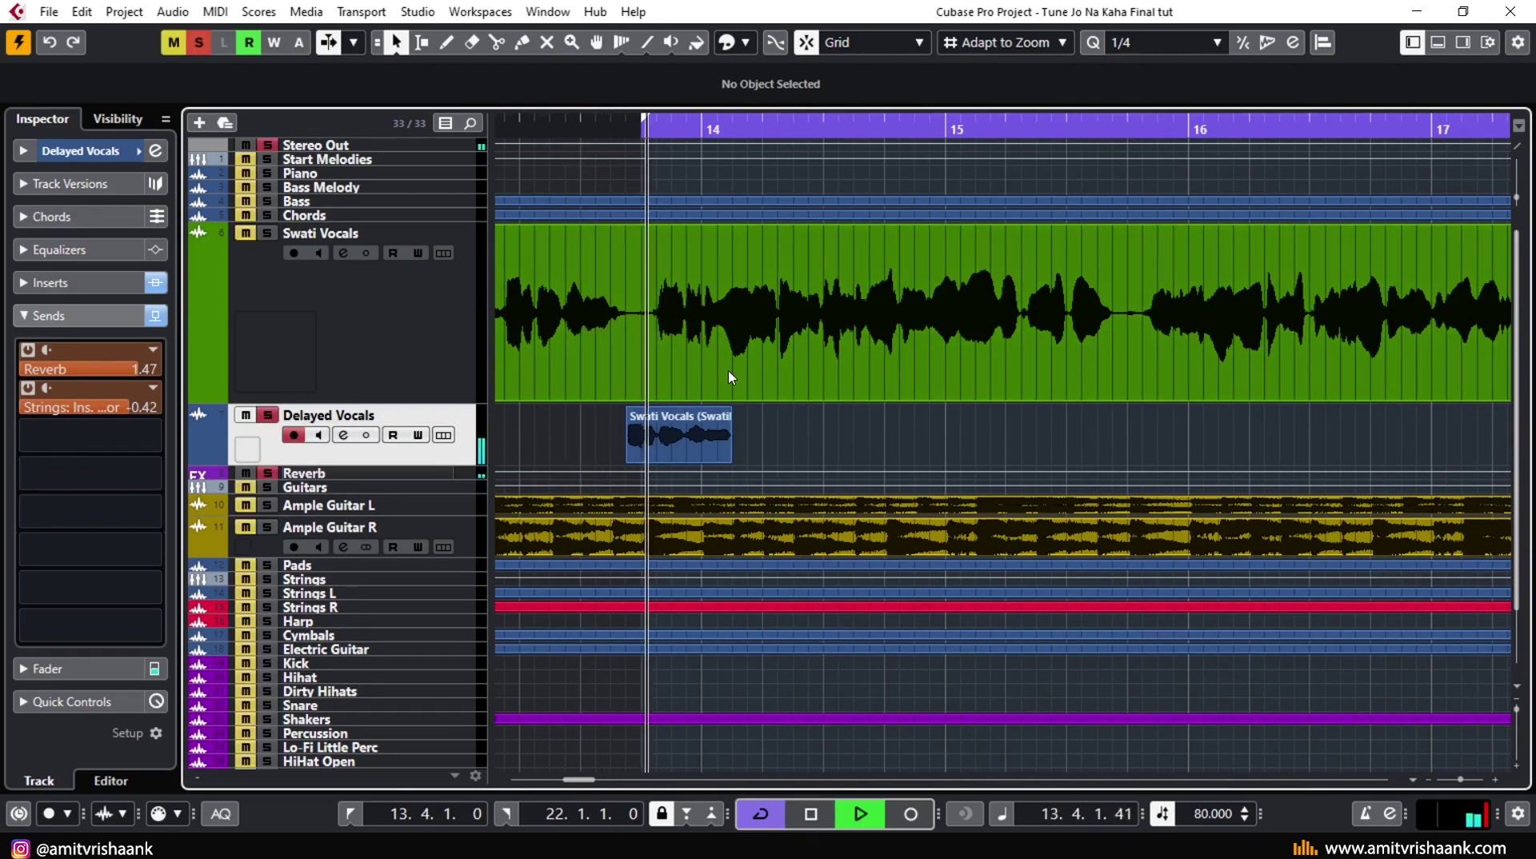
scroll(865, 429, down, 3)
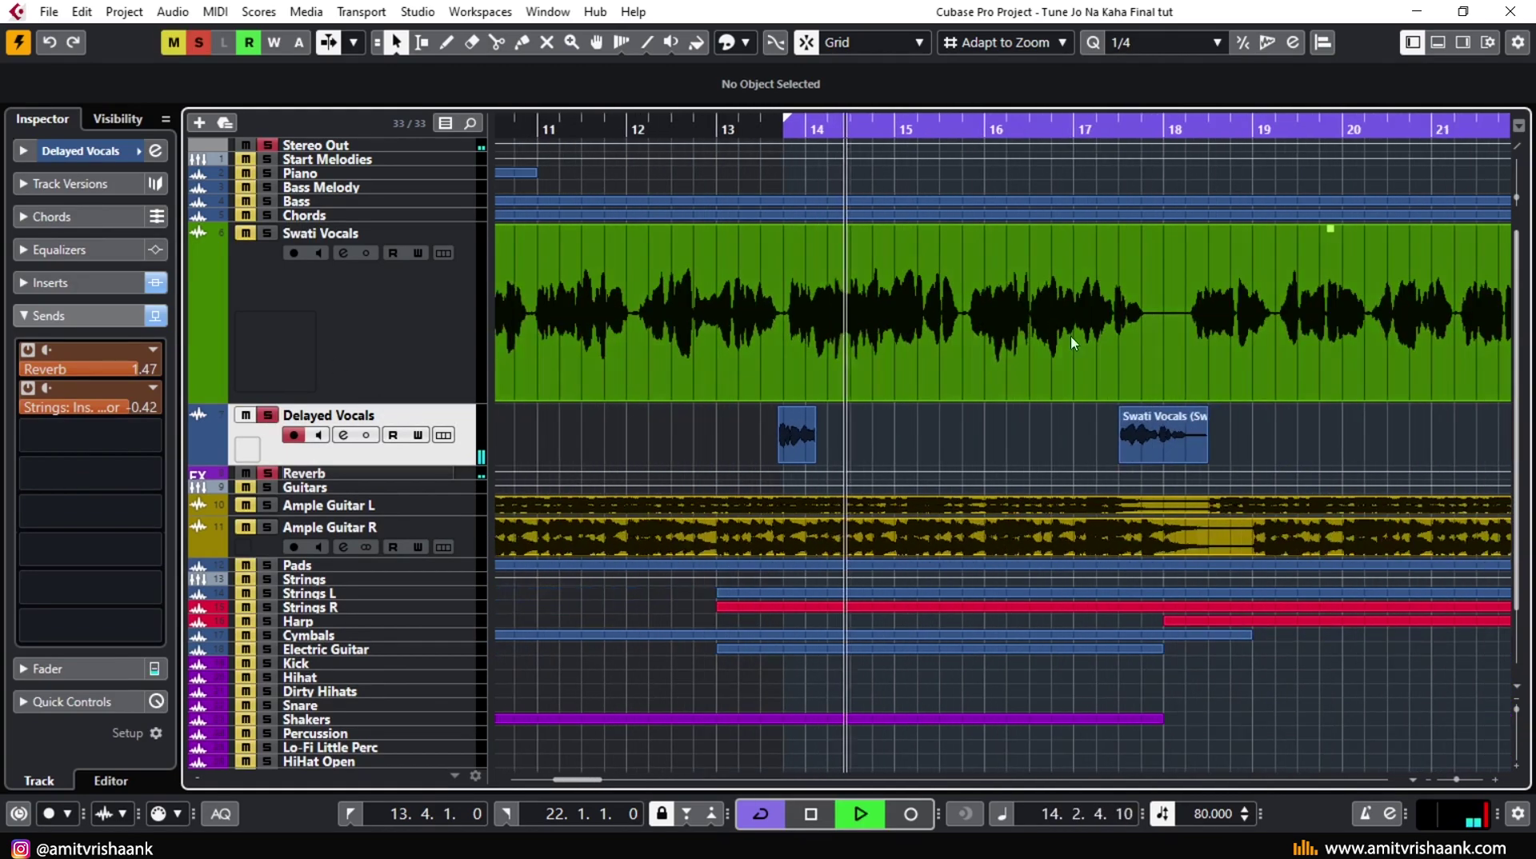
click(1113, 128)
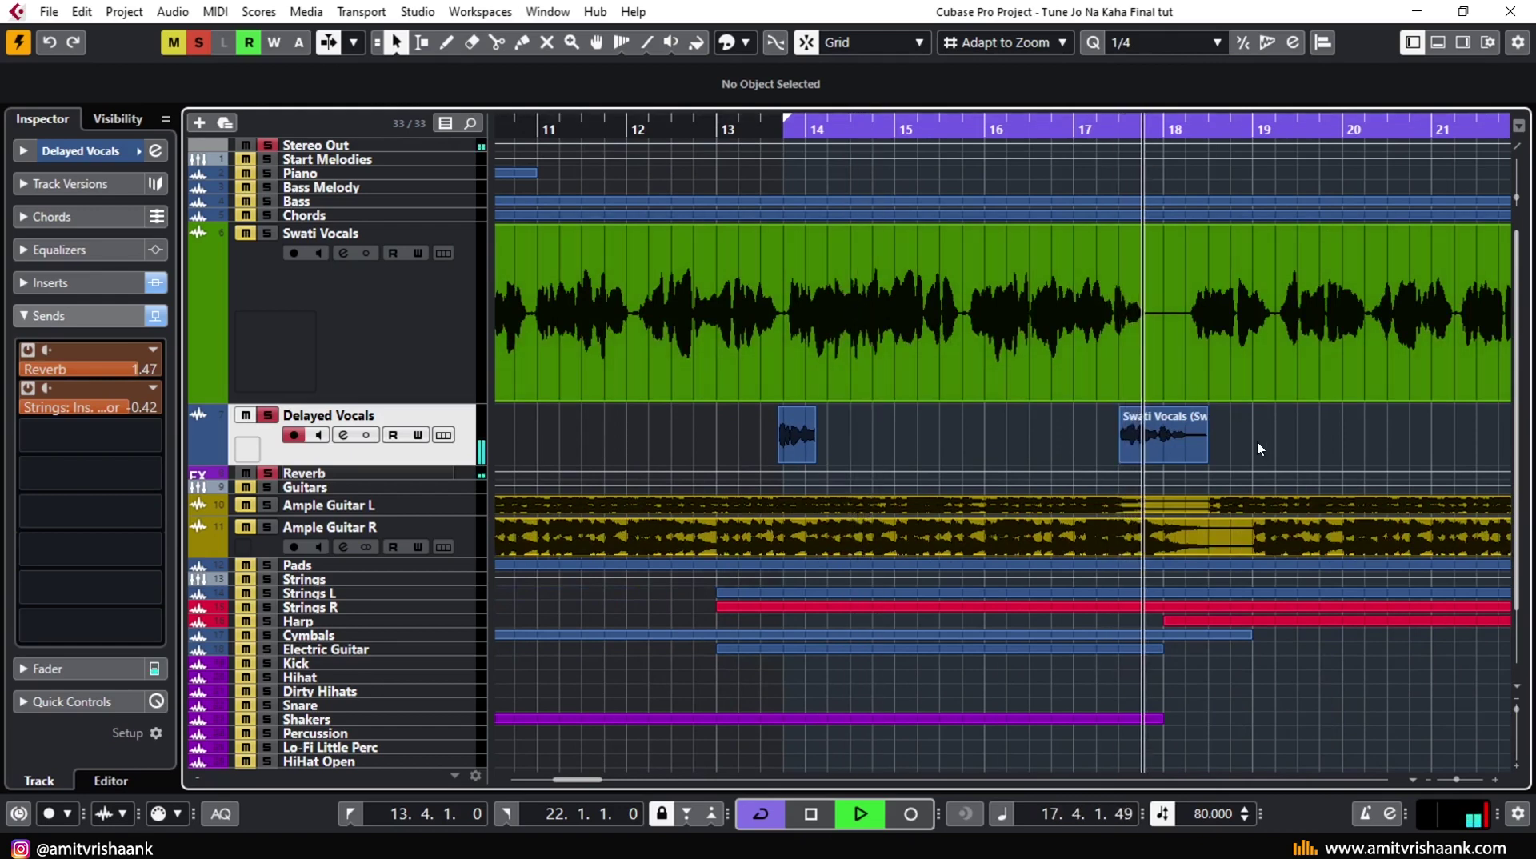
- Stop playback, clear all track solos, and play the full mix from about bar 11 past the second delayed vocal clip
key(space)
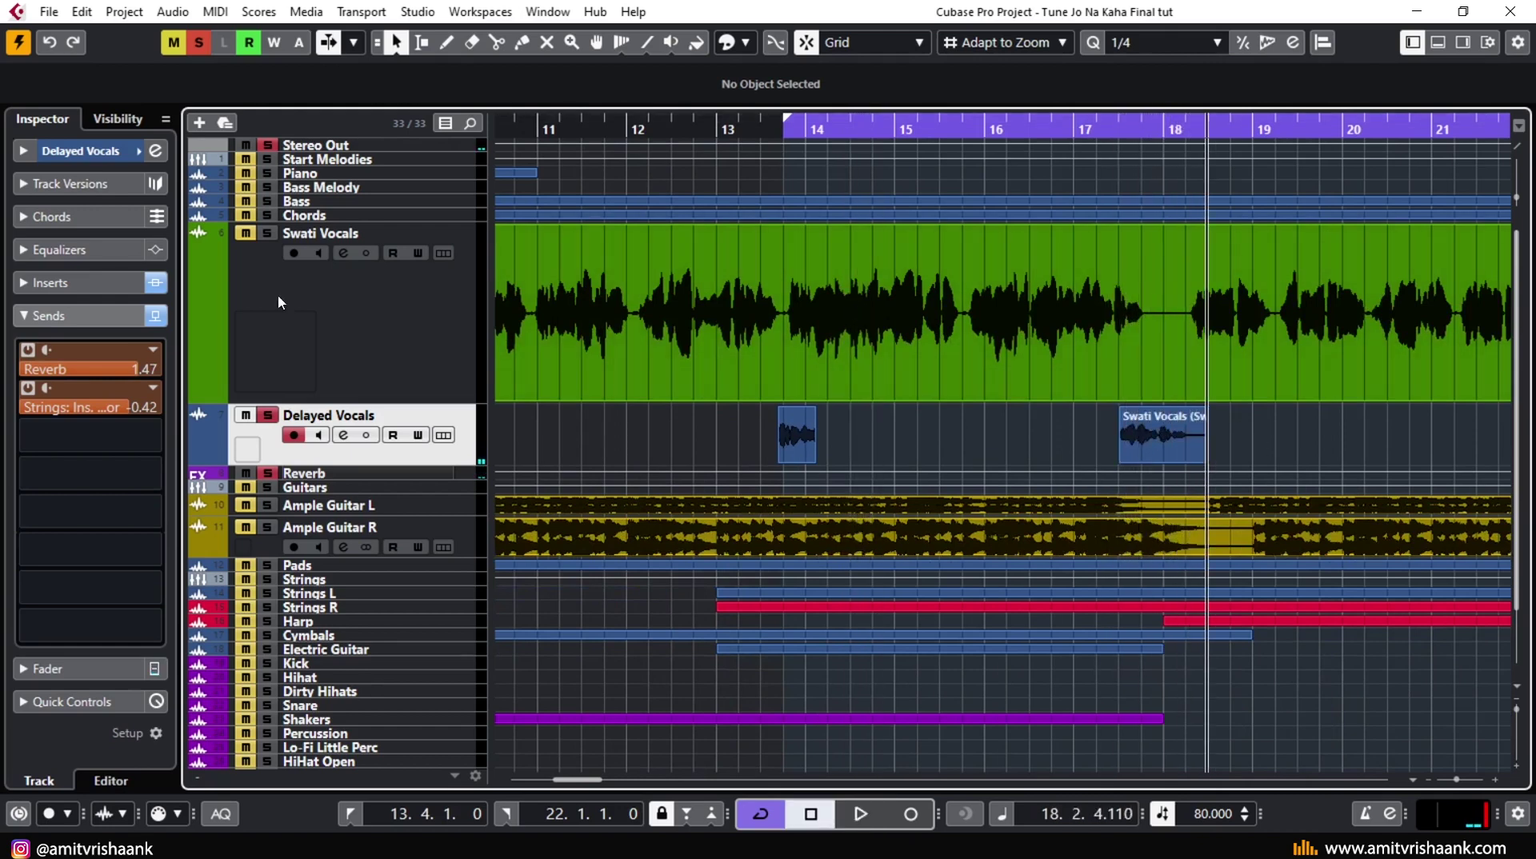
click(195, 45)
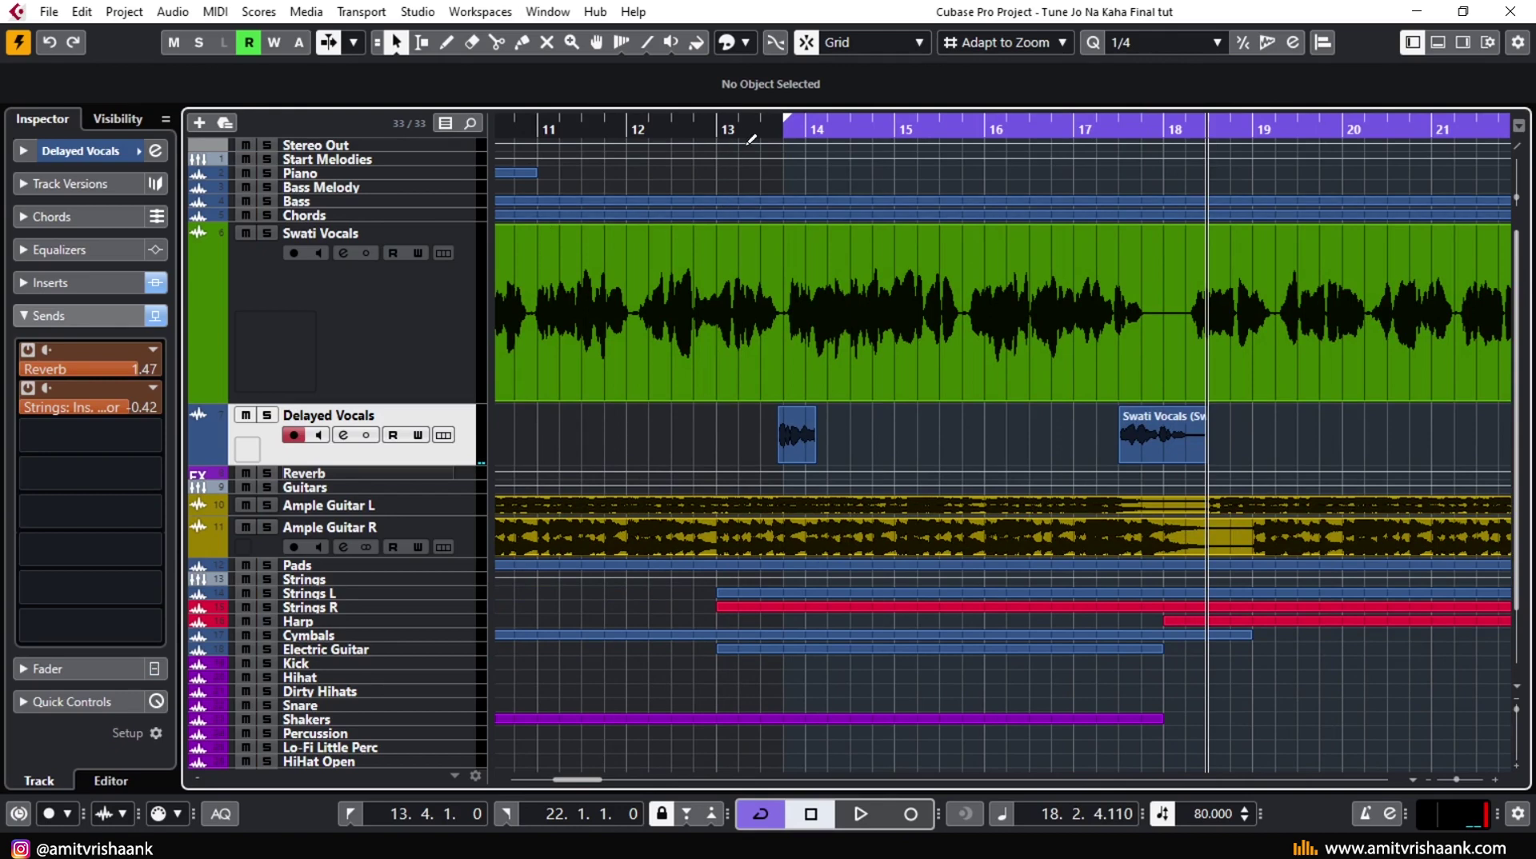
click(561, 126)
key(space)
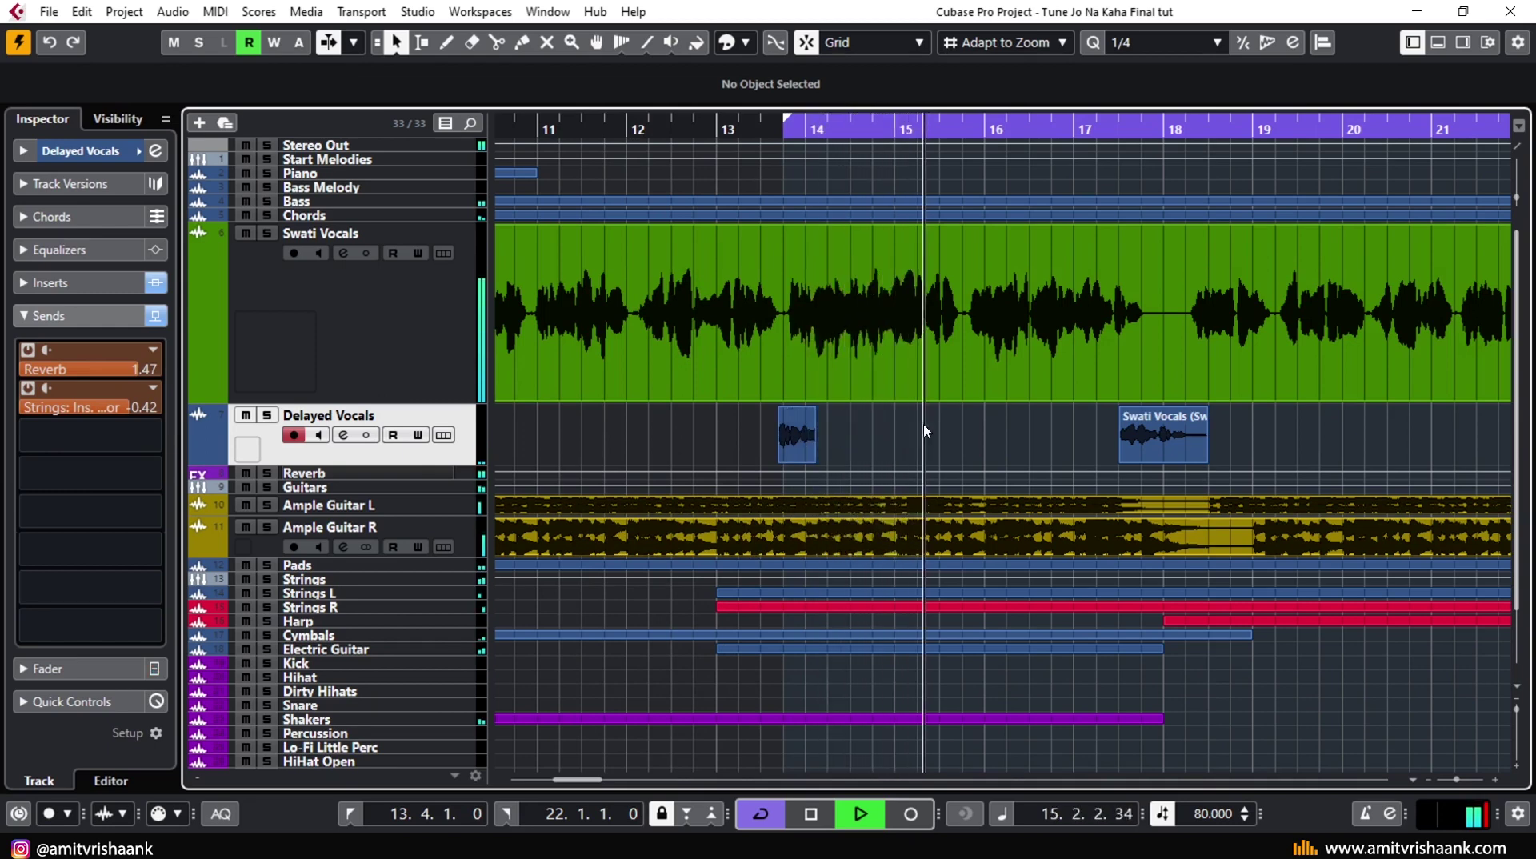
click(197, 456)
click(198, 456)
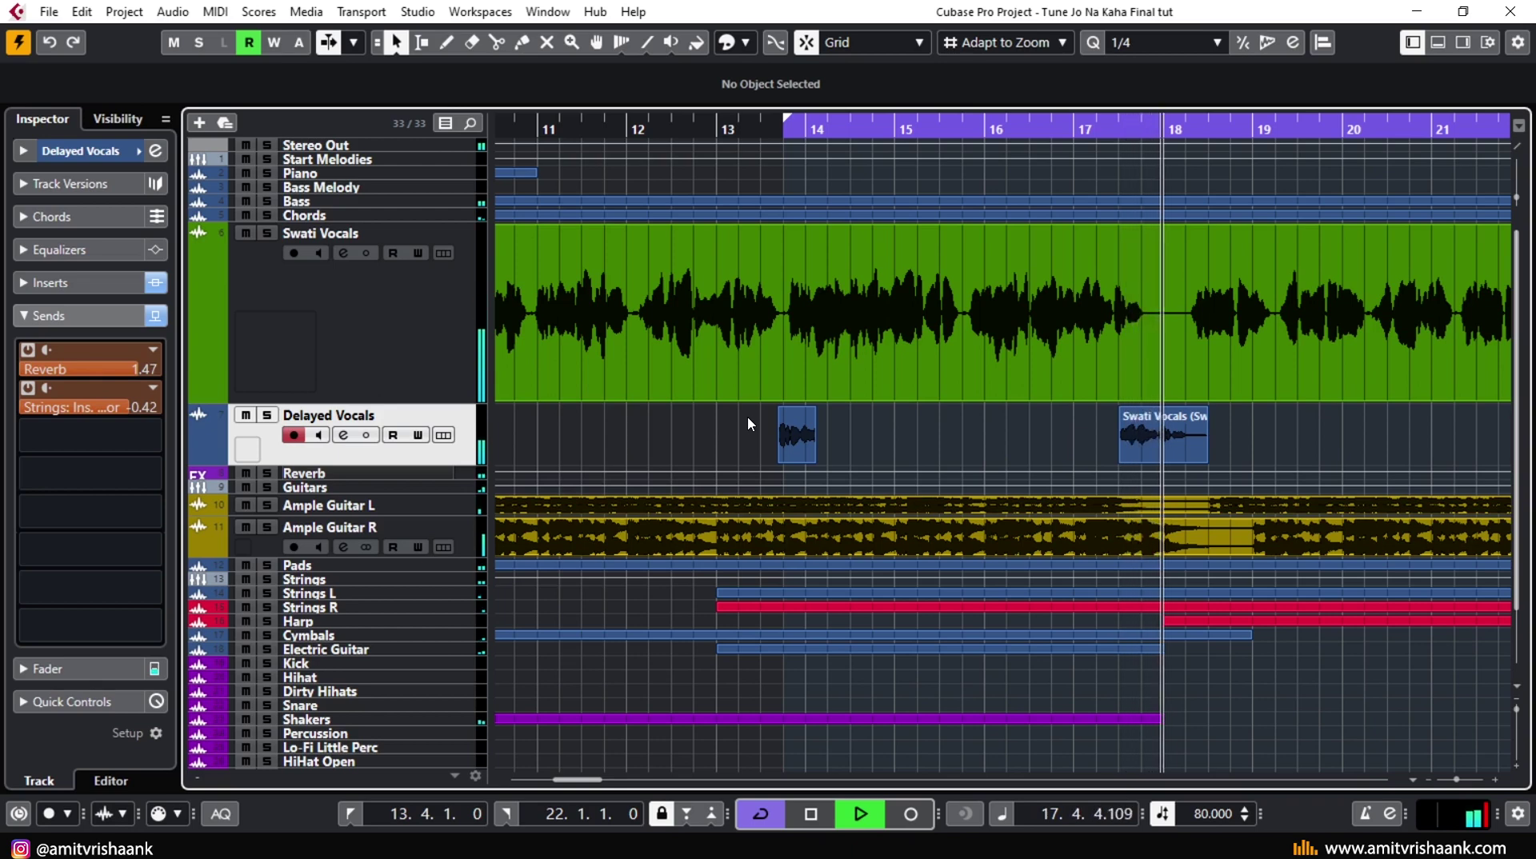
key(space)
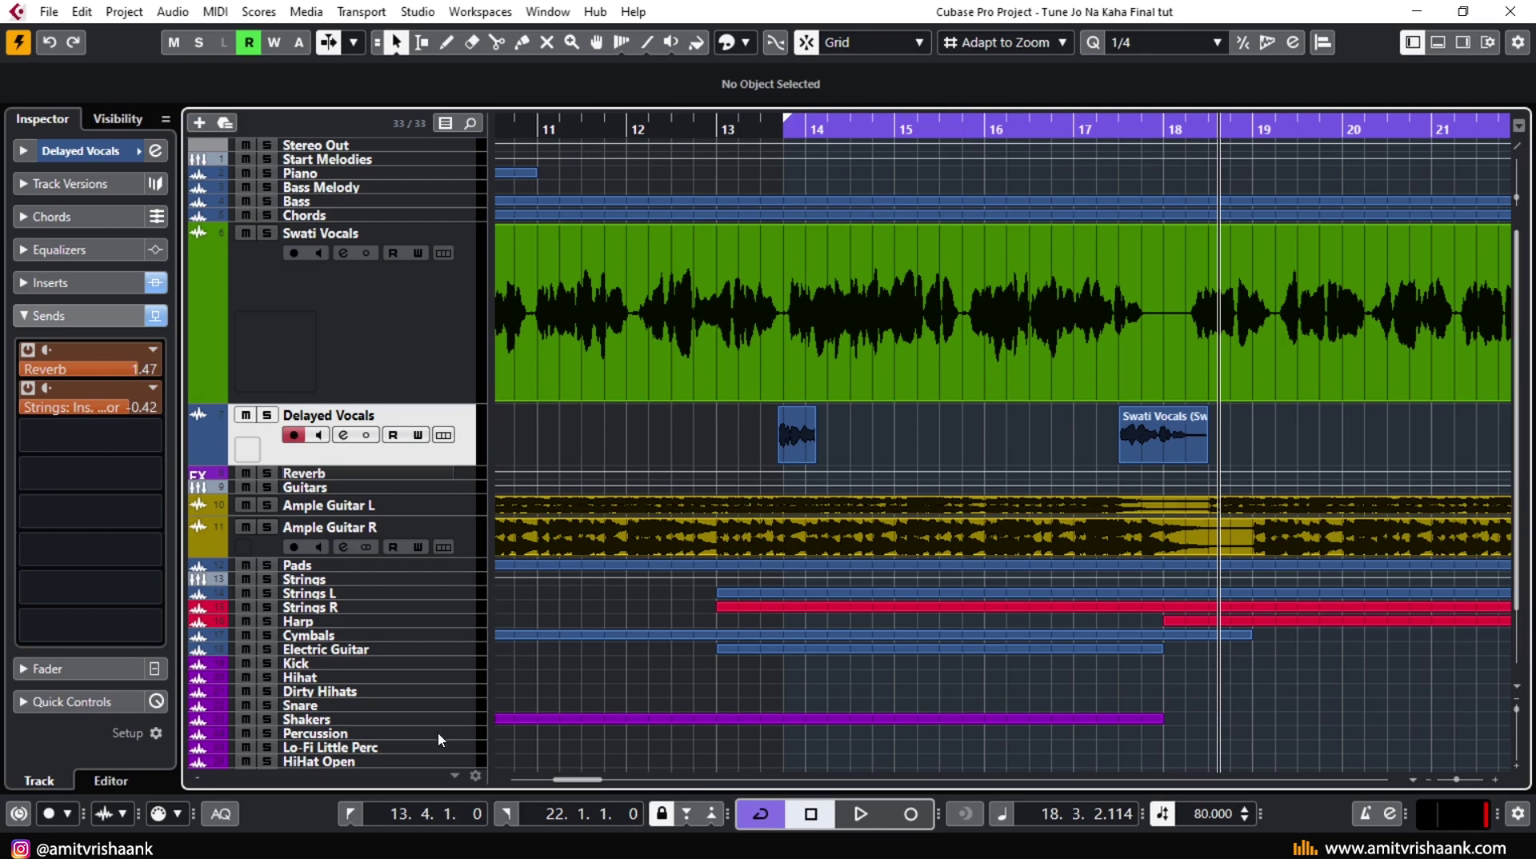
- Switch to the music producer's Instagram profile in the web browser and browse its posts
click(400, 345)
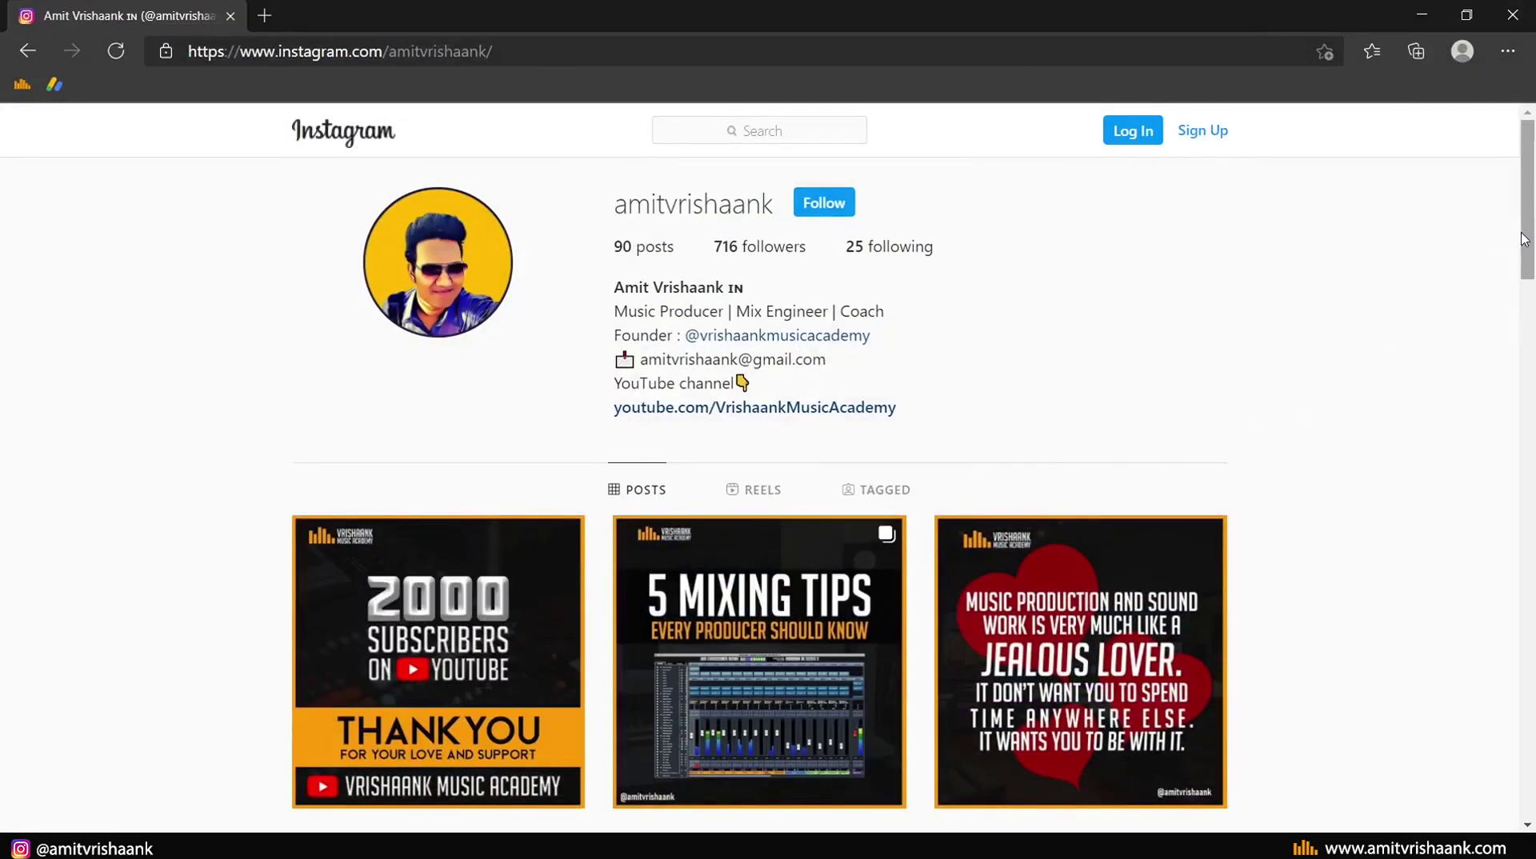
drag(1529, 239, 1530, 304)
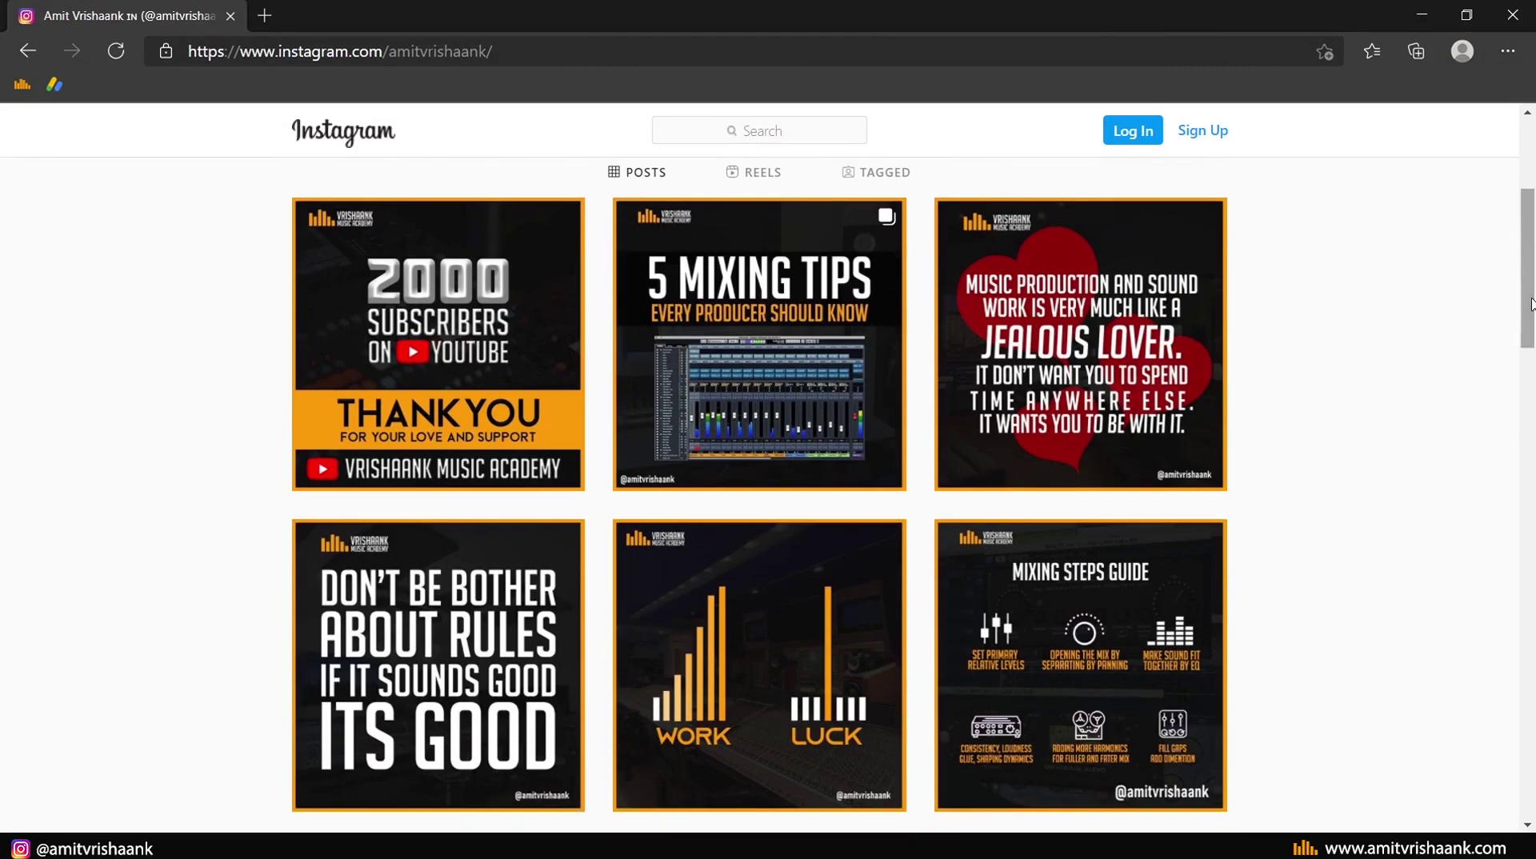